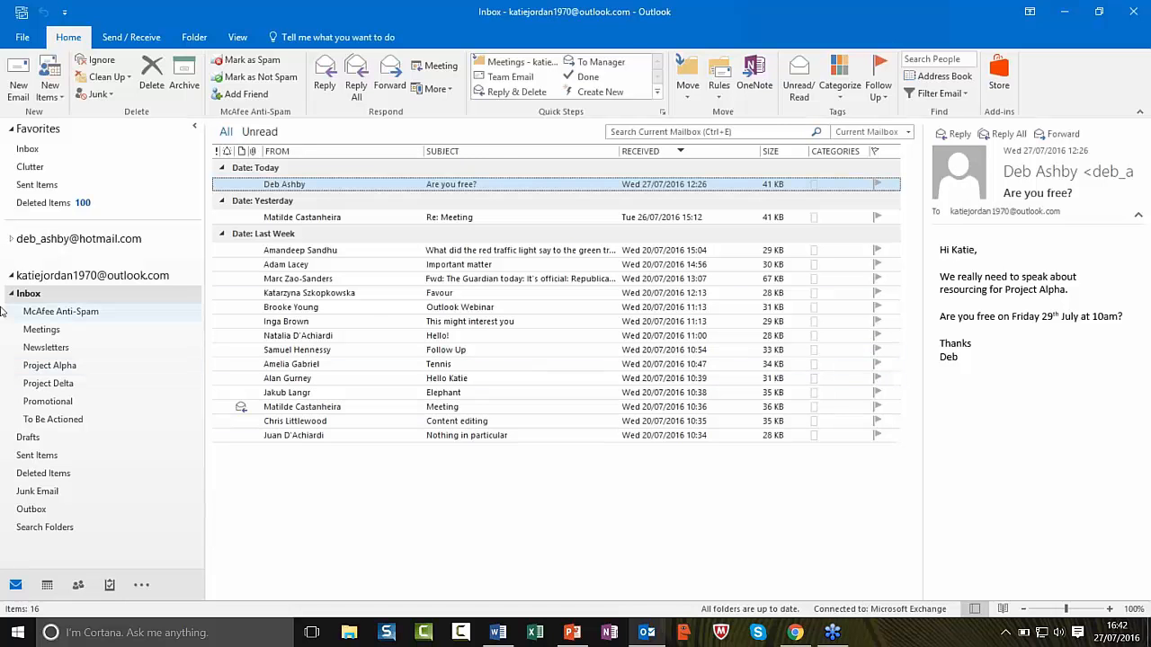
- Widen the Reading Pane beside the Inbox message list and display yesterday's "Re: Meeting" message in it
click(64, 303)
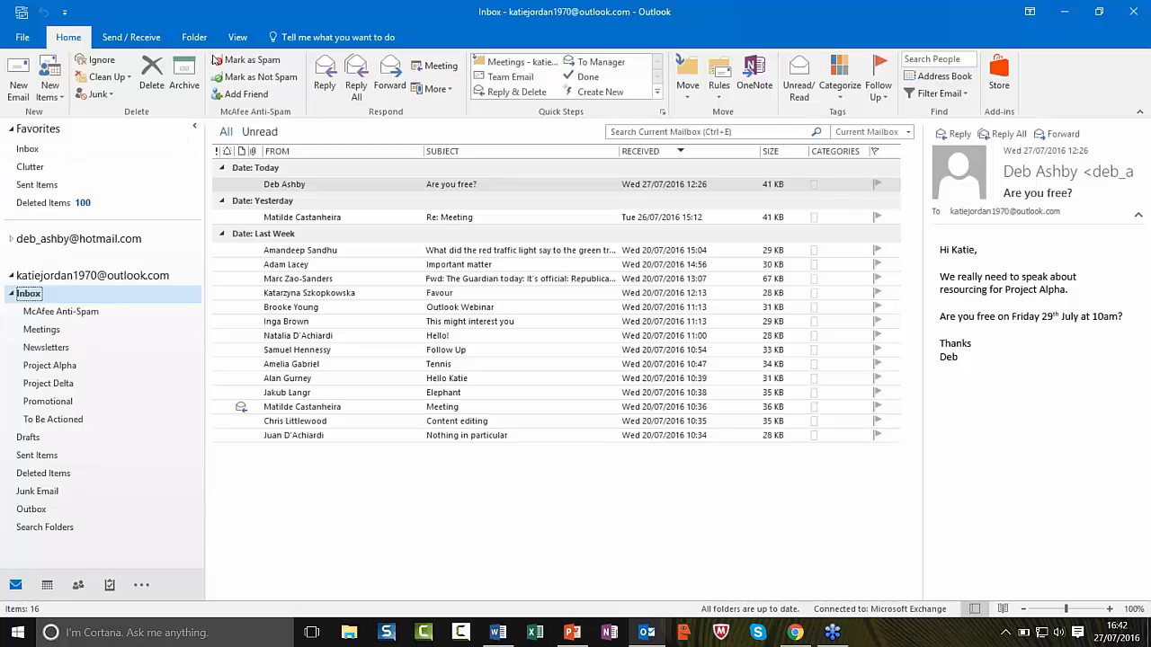
click(238, 37)
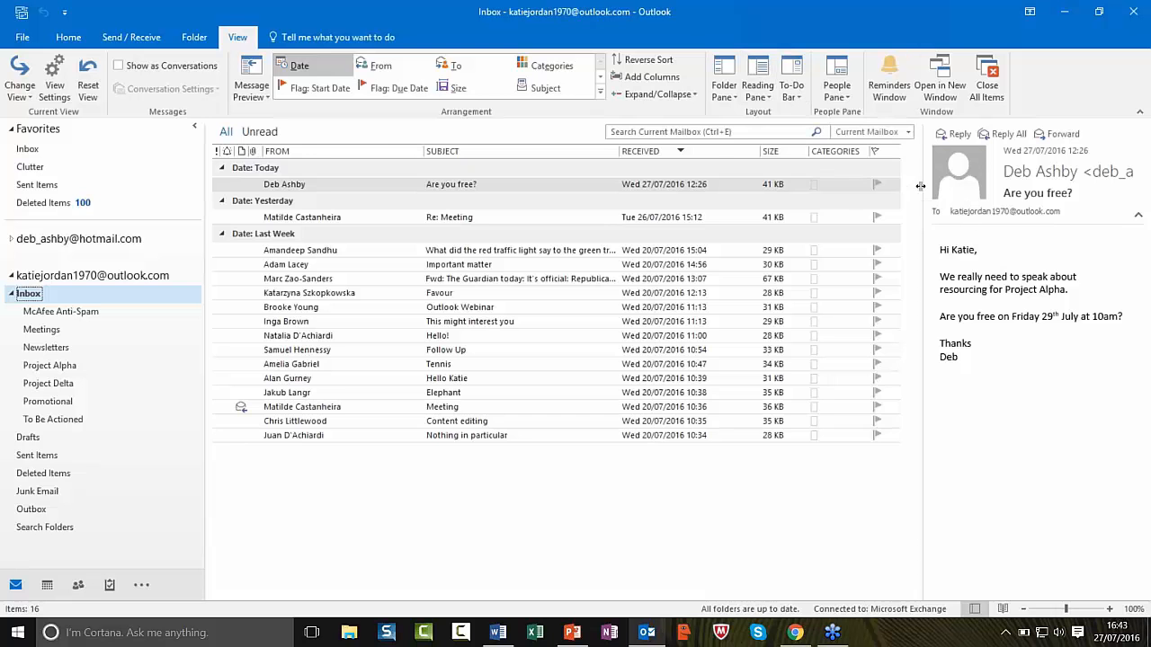
drag(921, 187, 770, 204)
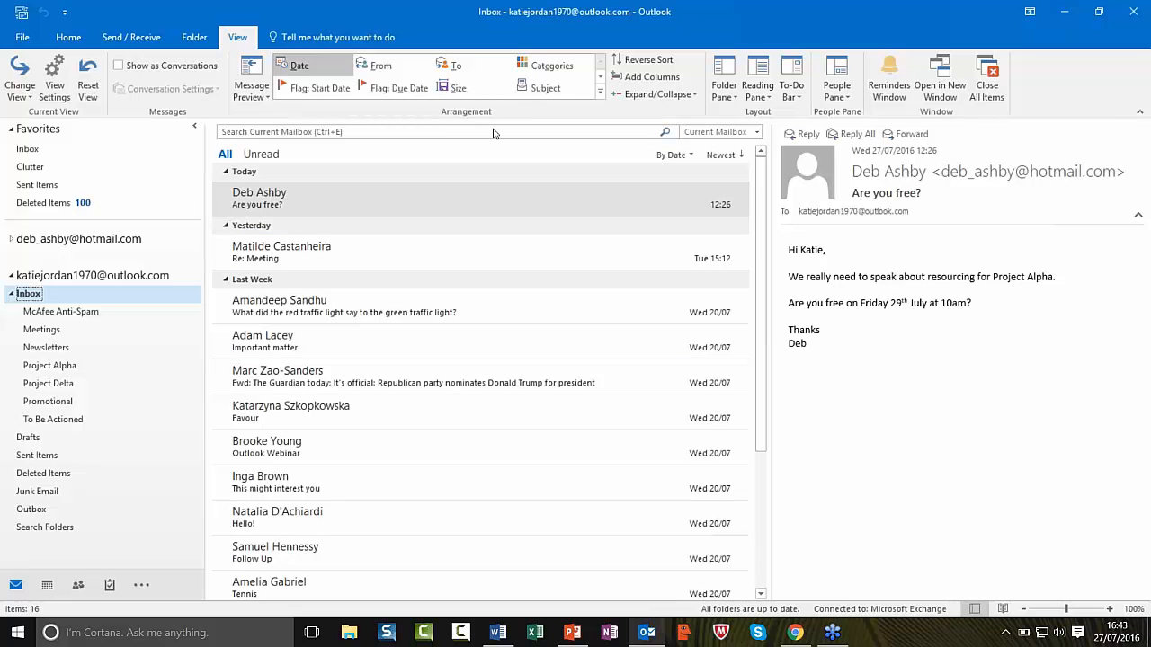
click(378, 255)
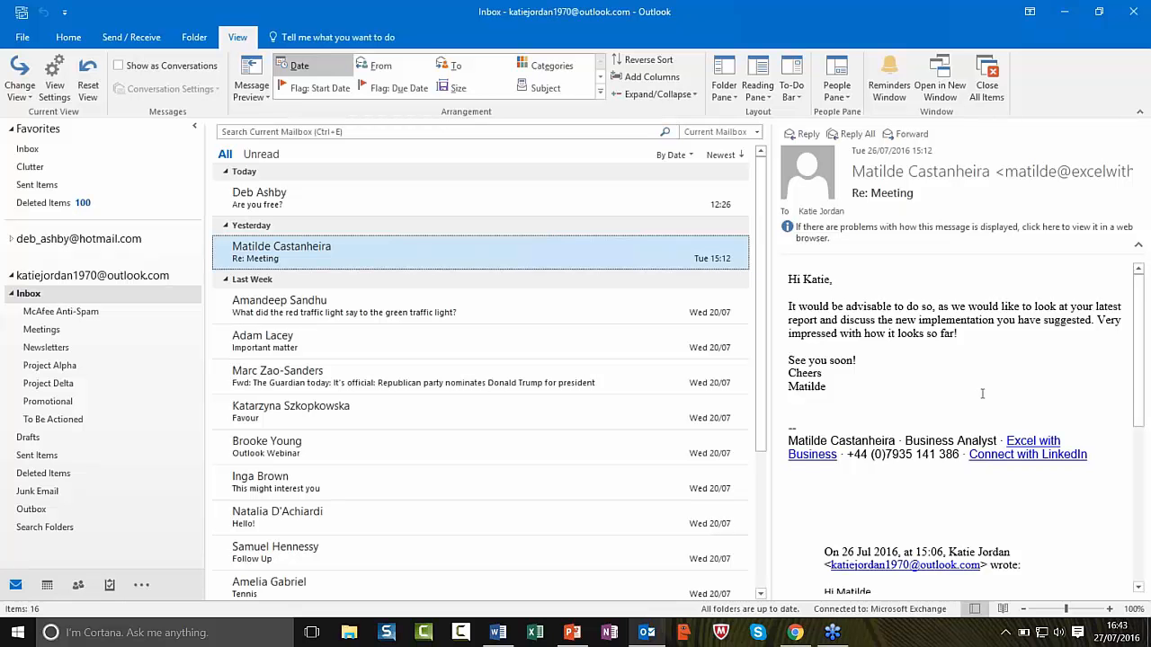
- Switch the Reading Pane to the Bottom layout and turn it off
click(764, 95)
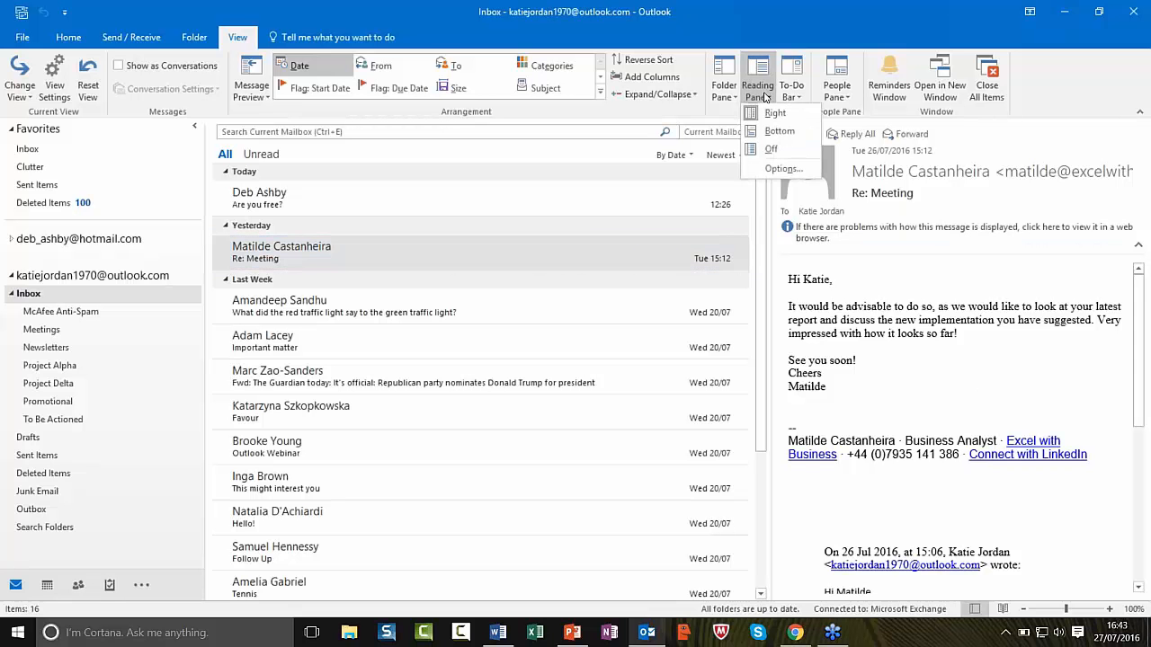
click(781, 135)
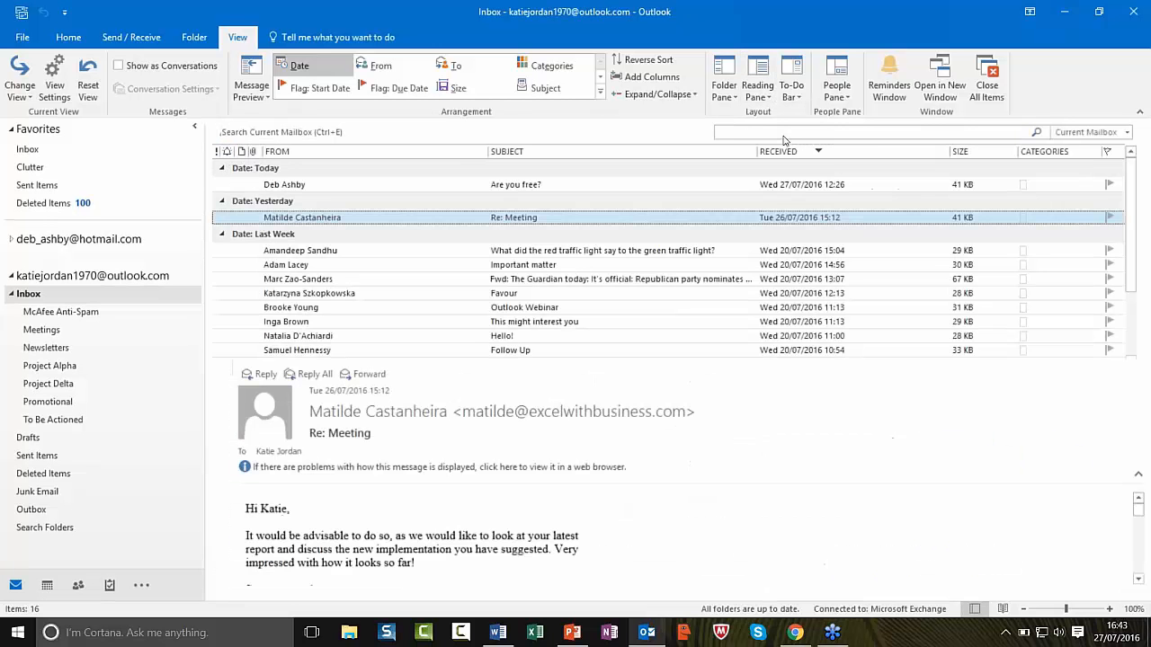
click(764, 93)
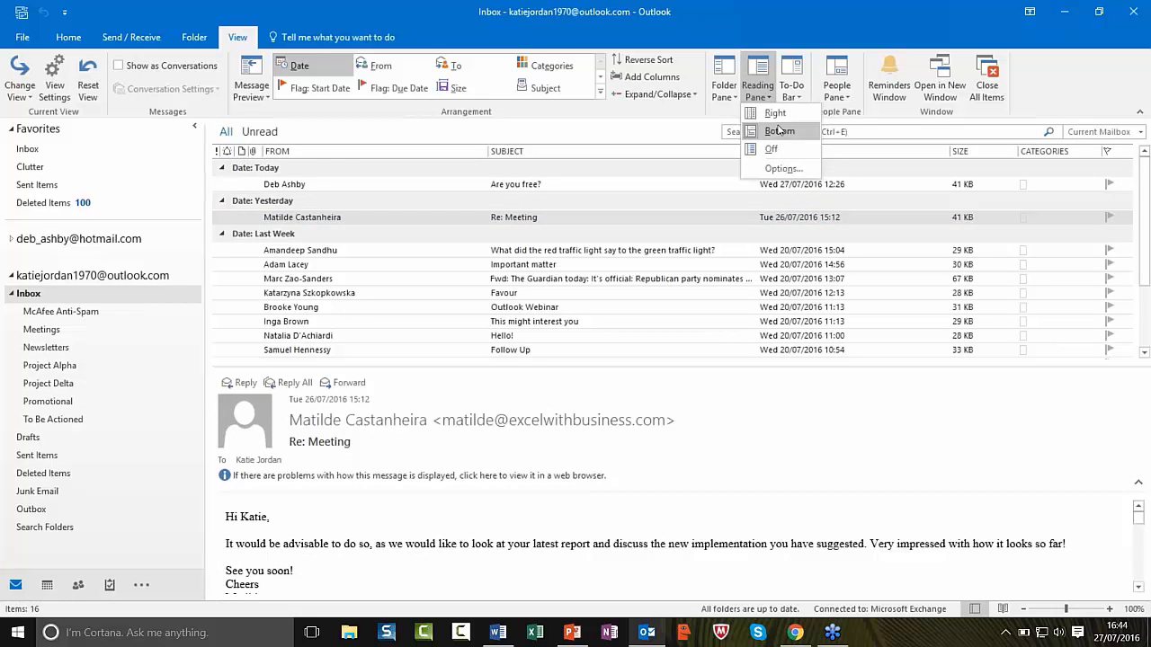
click(786, 155)
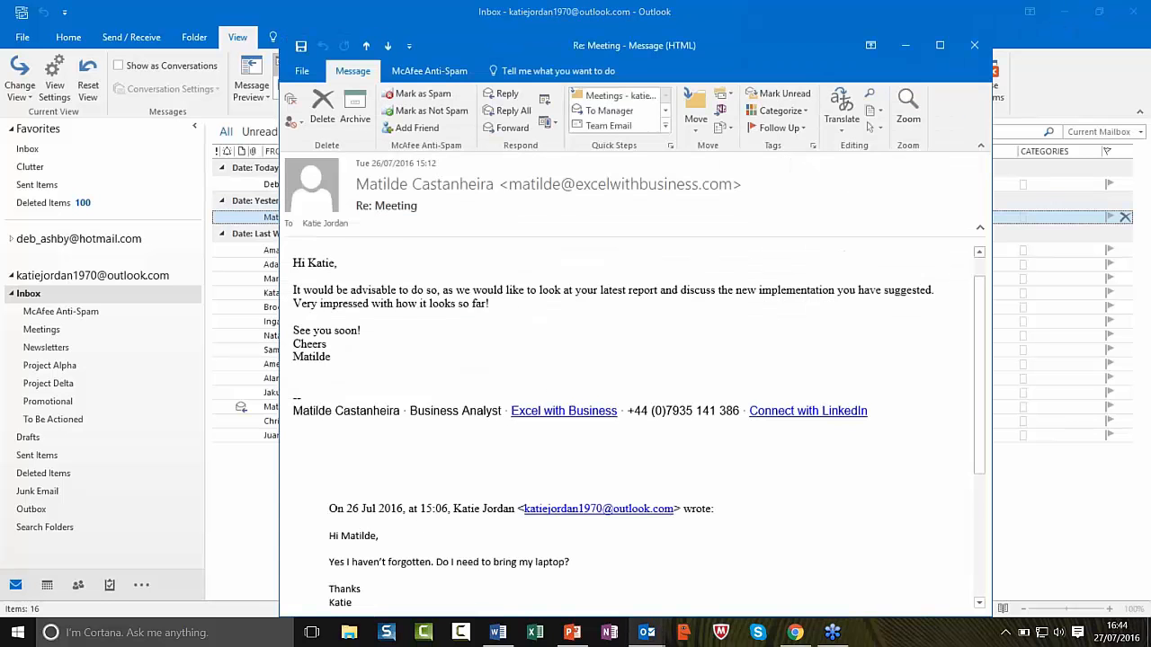
- Close the separate "Re: Meeting" message window and restore the Reading Pane to the Right layout
click(973, 45)
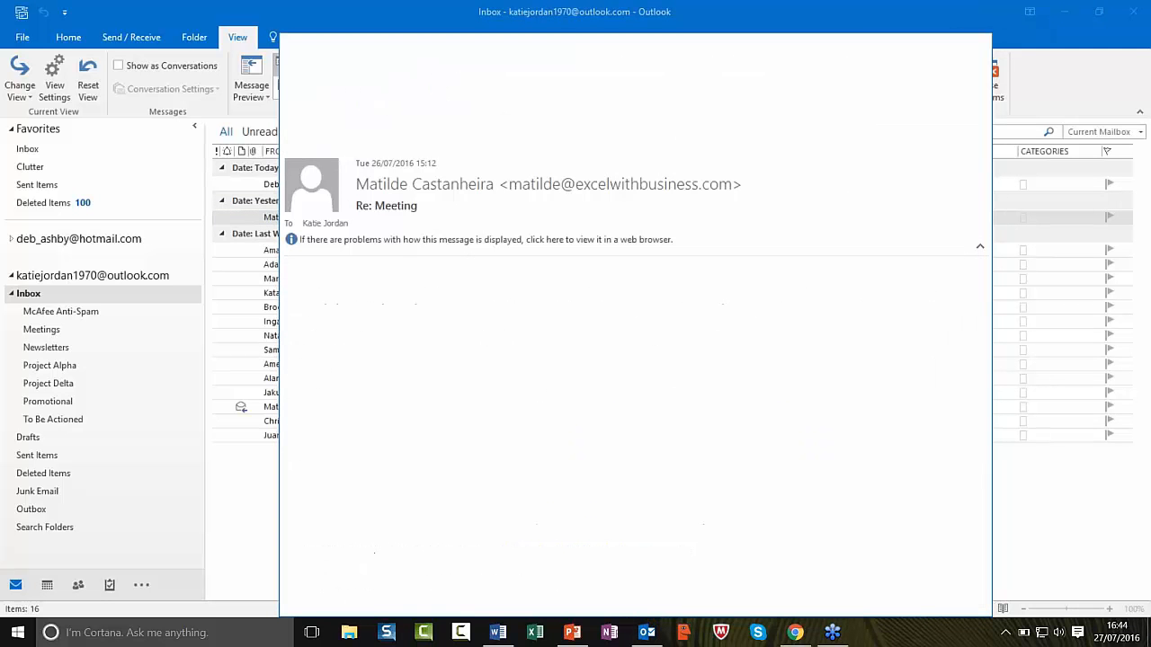
click(757, 90)
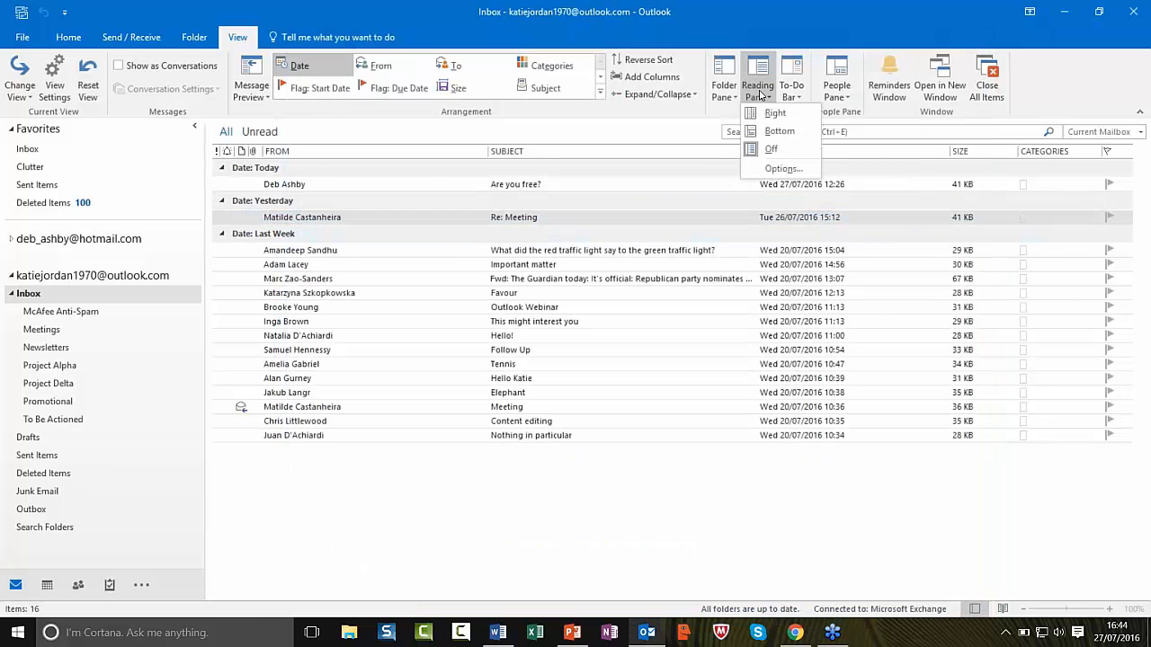
click(775, 114)
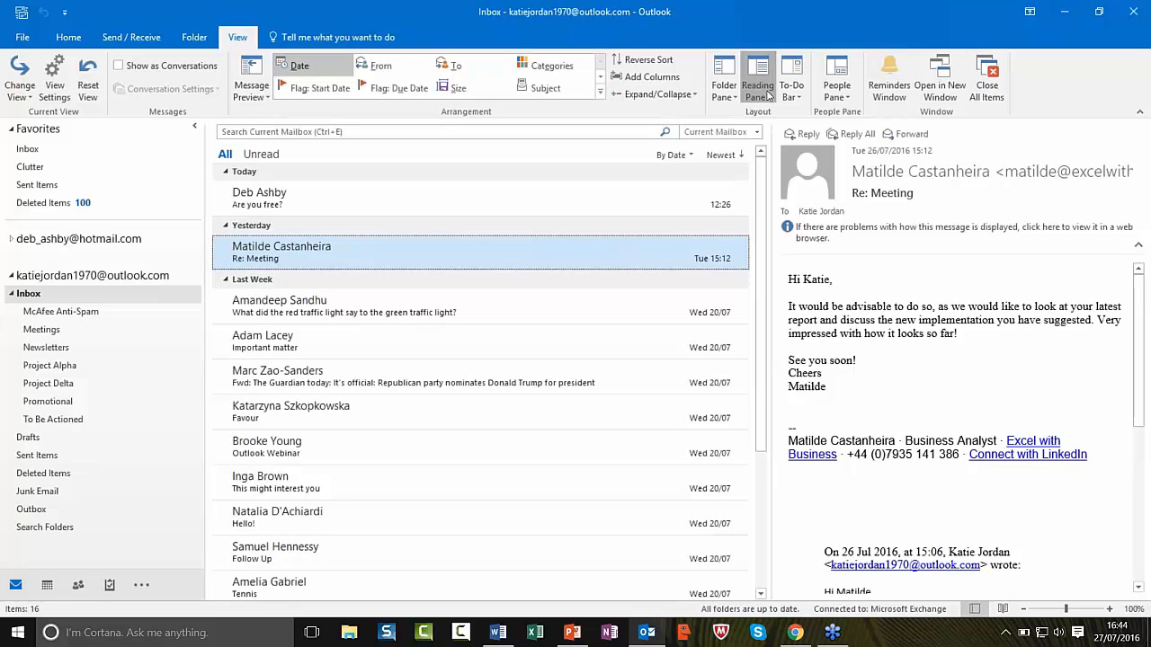
- Review the Reading Pane options for marking items as read and dismiss them without changes
click(769, 98)
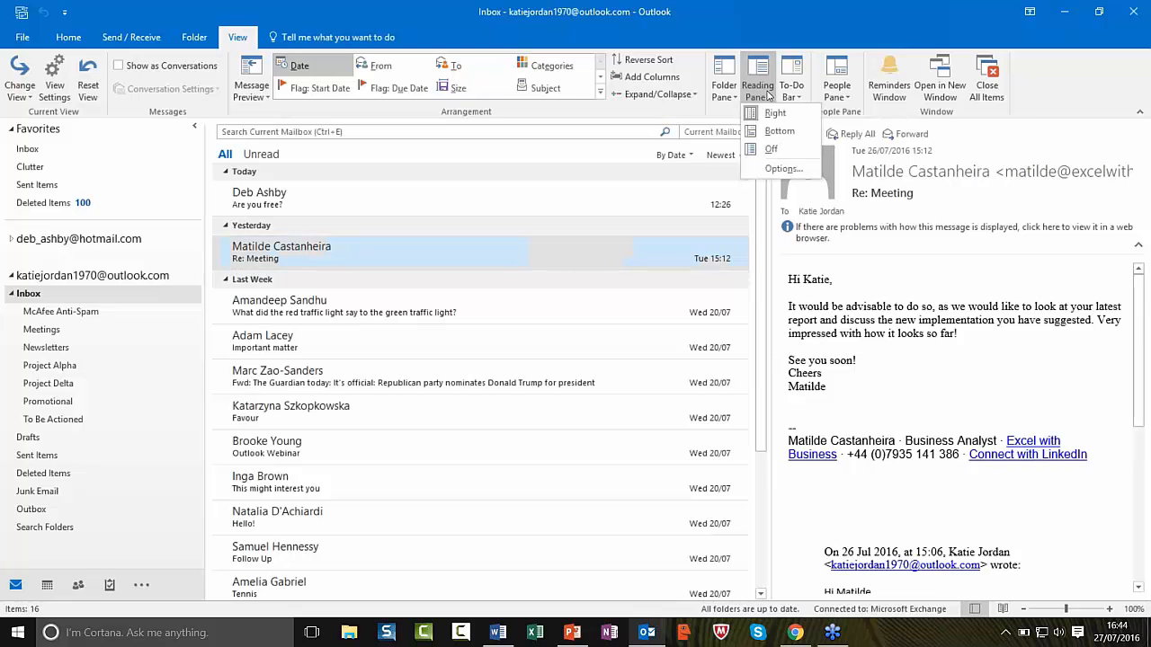
click(783, 169)
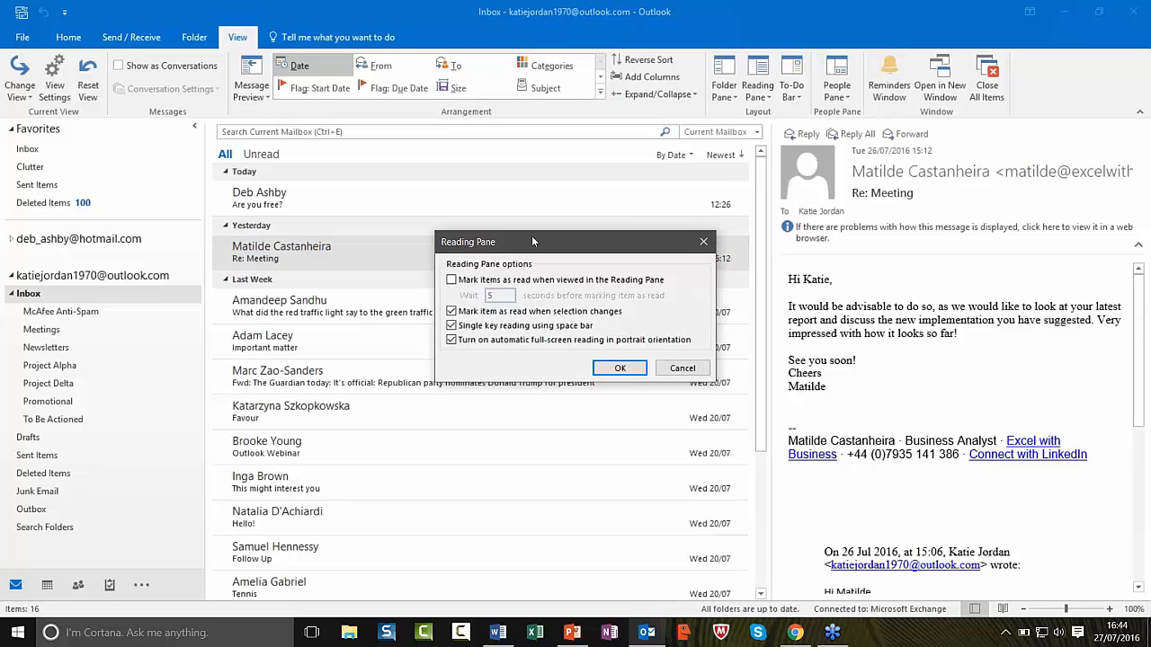
drag(518, 236, 470, 198)
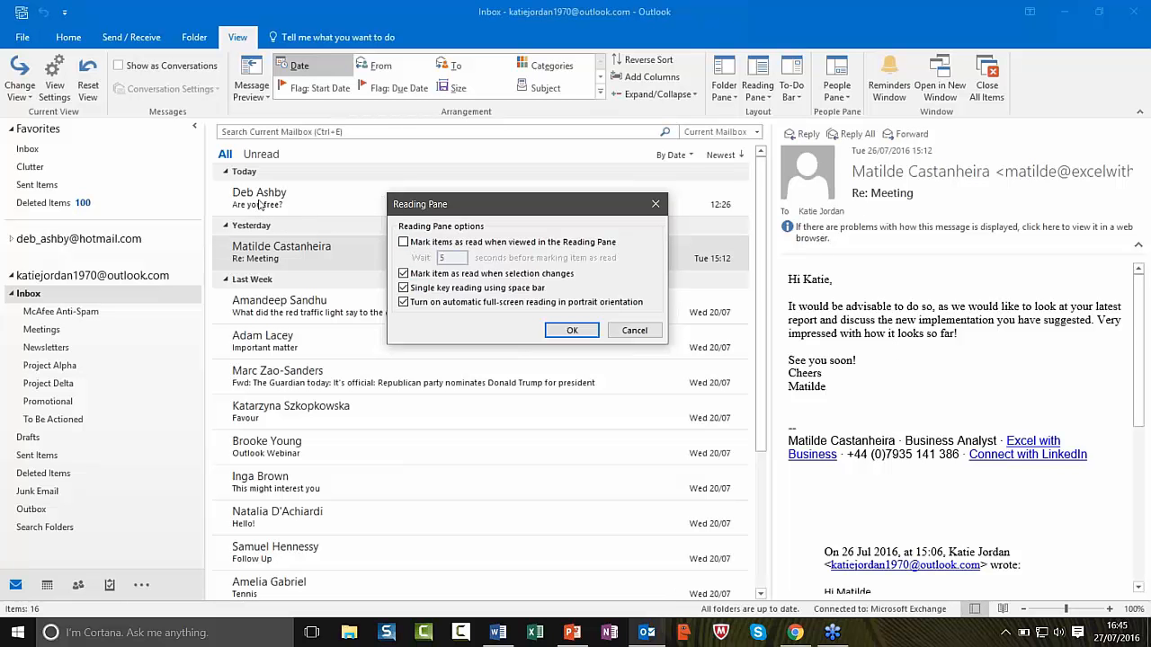
click(635, 331)
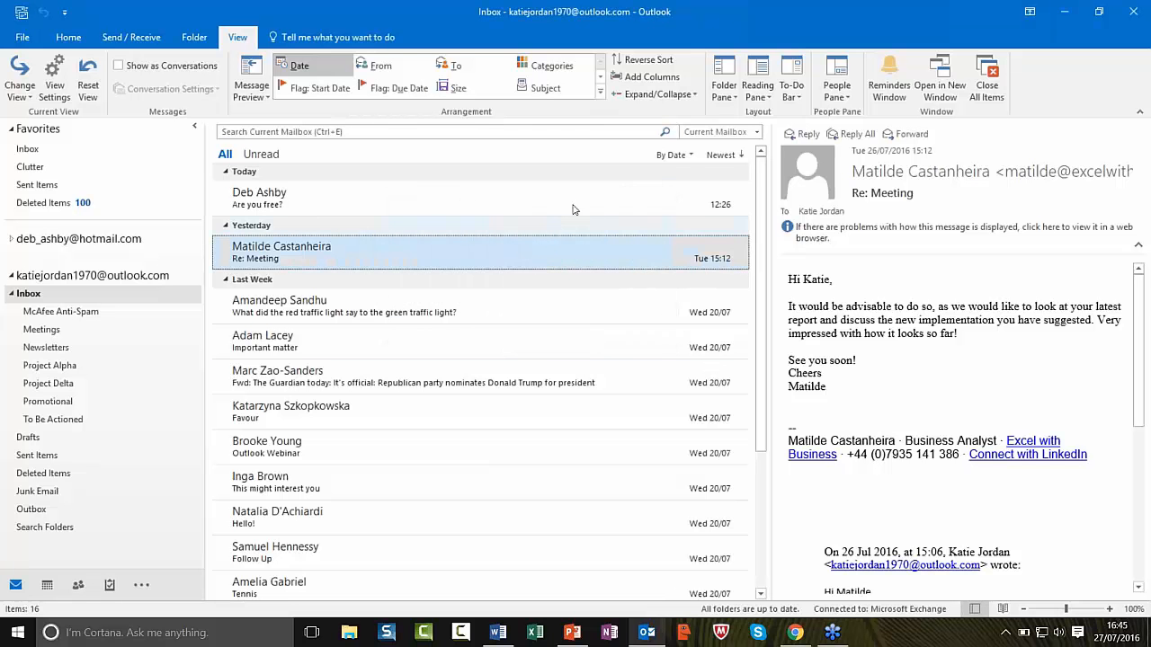
- Review the same Reading Pane settings through the Mail section of the program options, leaving everything unchanged
click(30, 37)
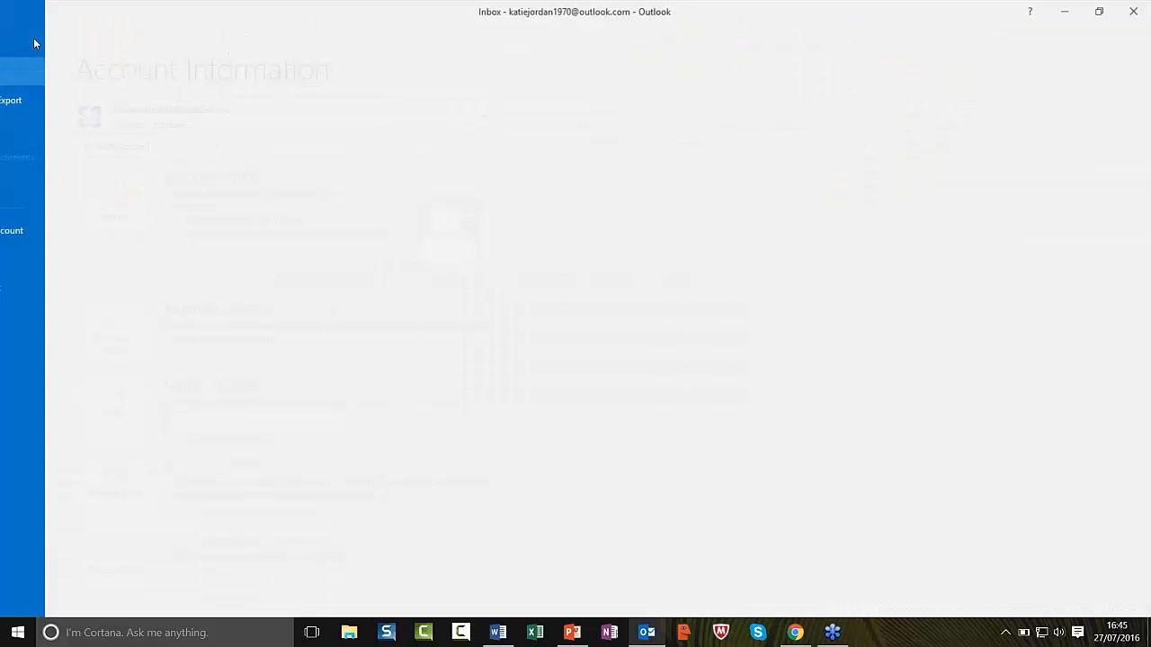
click(35, 259)
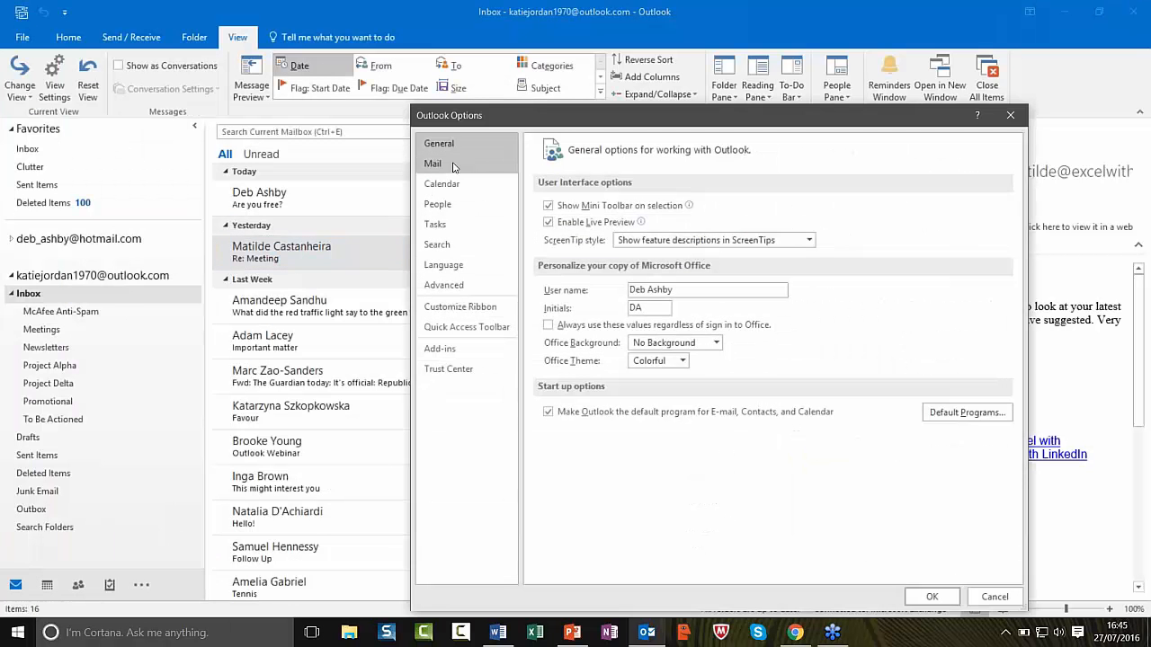
click(454, 165)
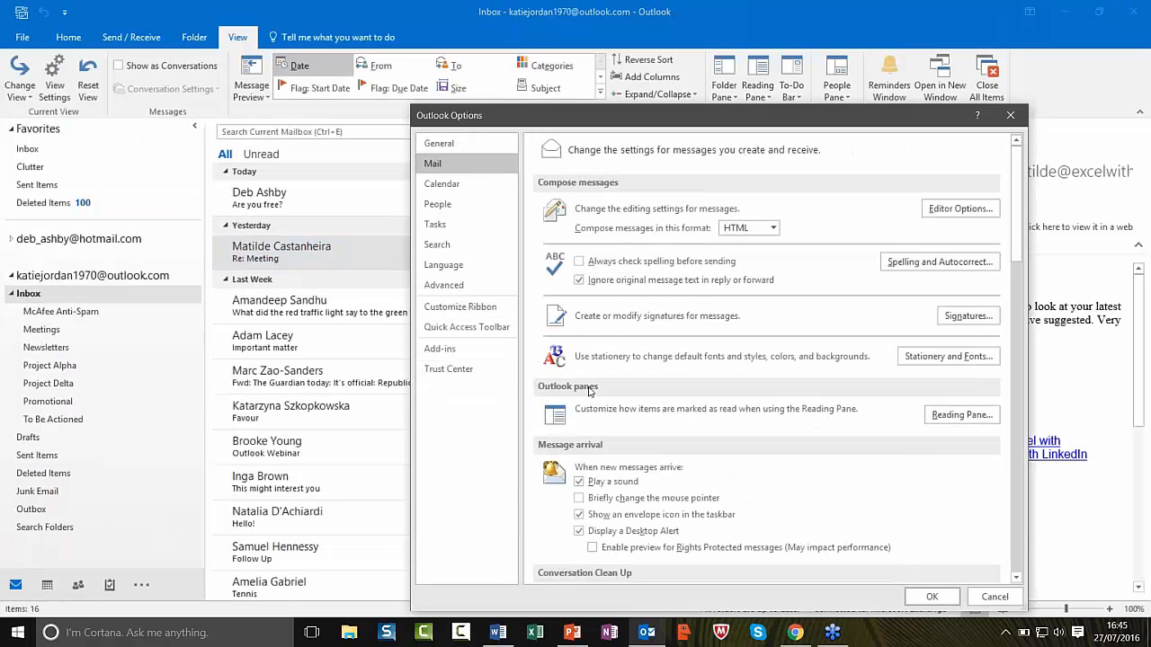
click(964, 417)
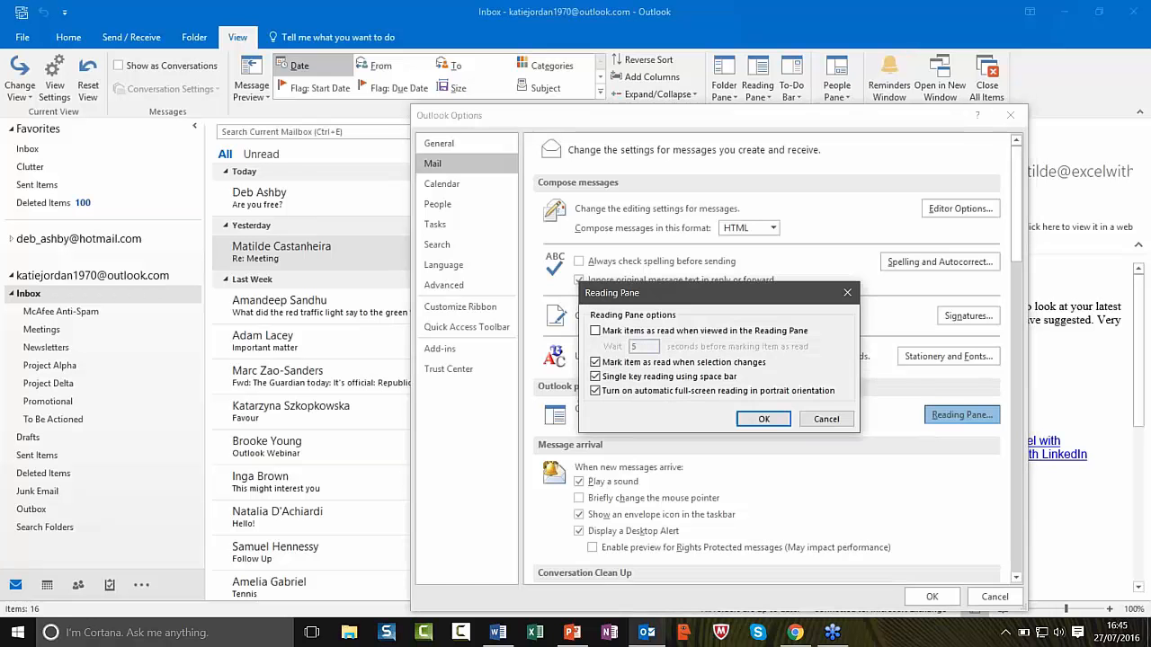
click(848, 293)
click(1010, 115)
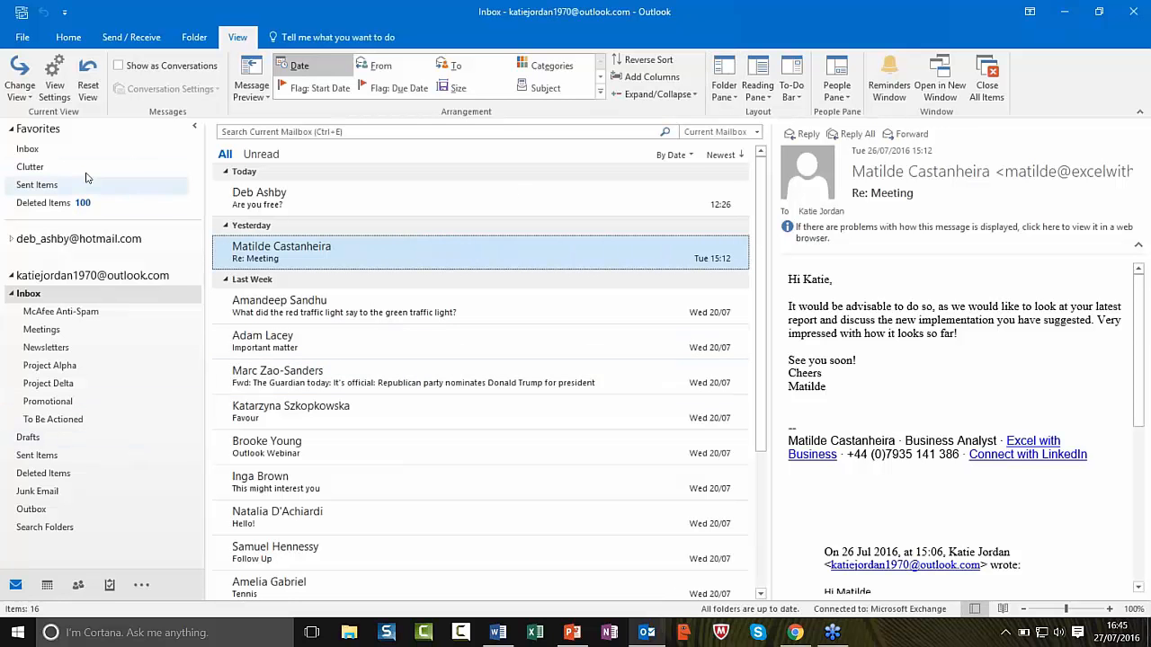
- Cycle the Folder Pane through the Minimized and Off layouts and return it to Normal
click(733, 95)
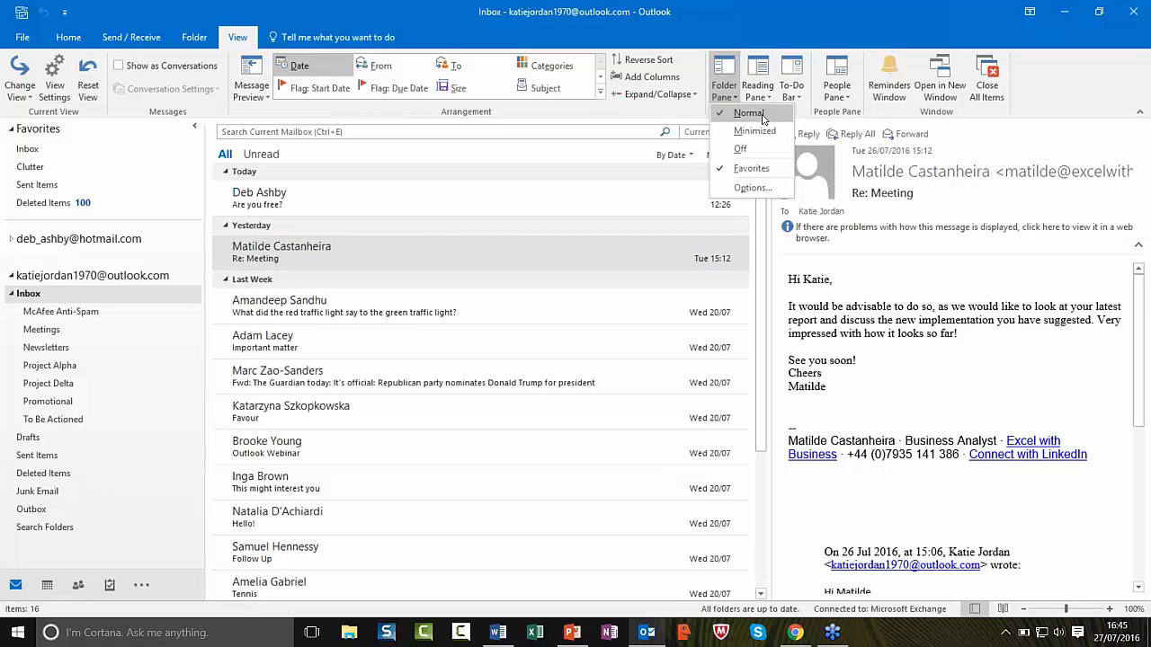
click(763, 135)
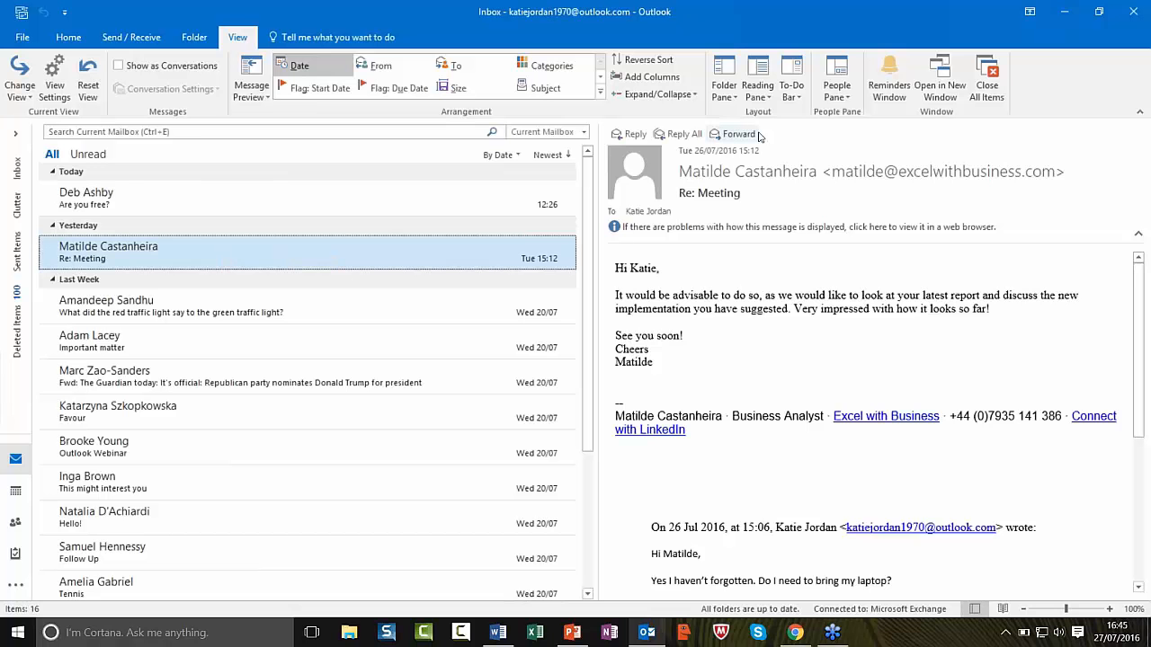
click(736, 93)
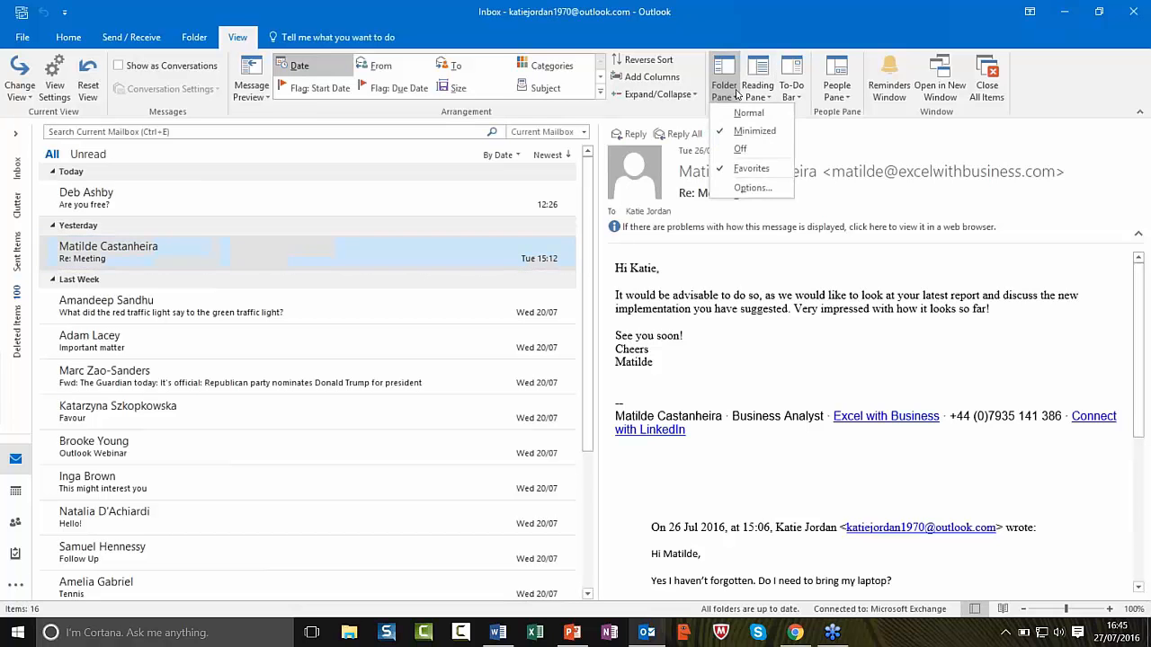
click(745, 151)
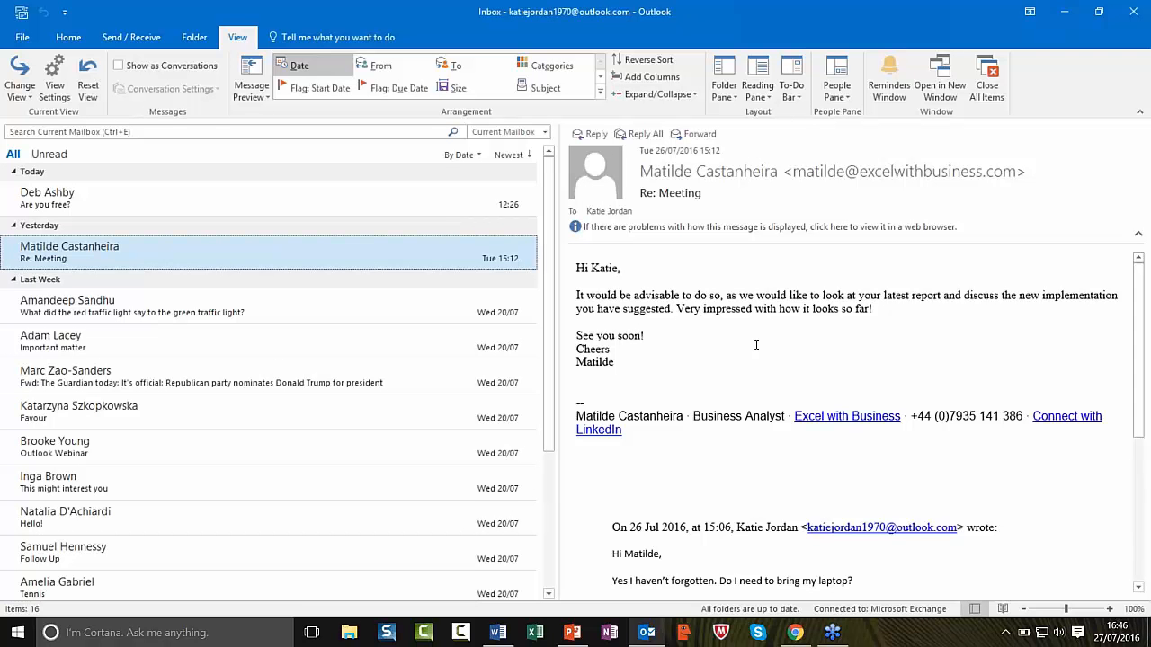
click(723, 94)
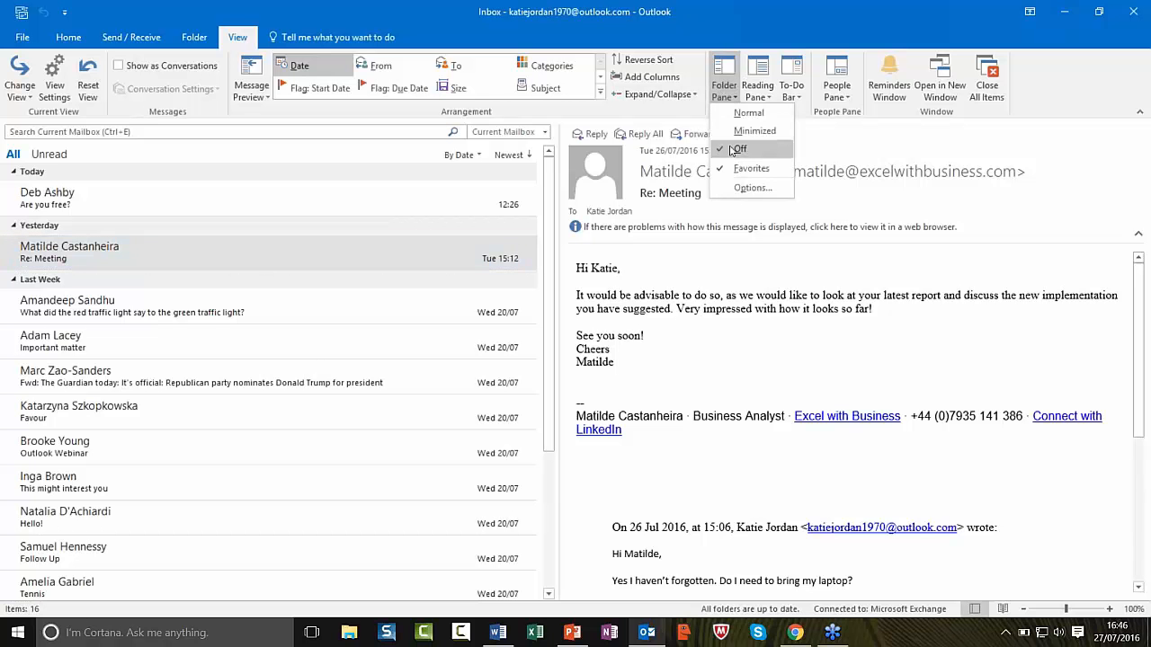
click(758, 116)
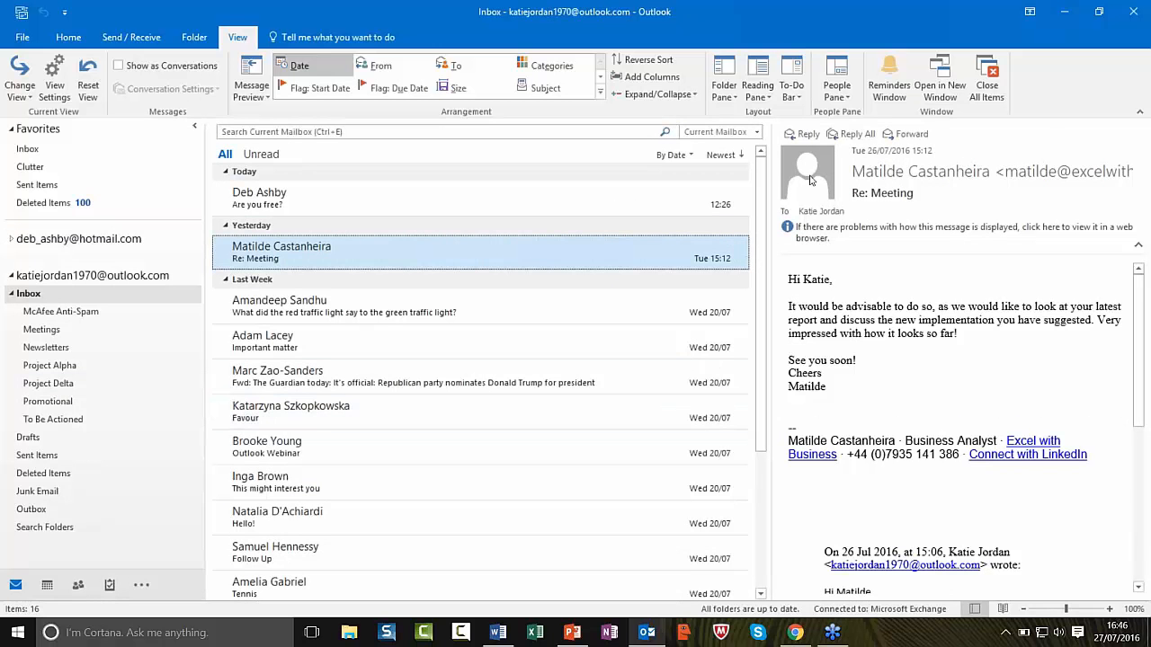
- Show the Calendar in the To-Do Bar and set the Reading Pane to the Bottom layout
click(797, 95)
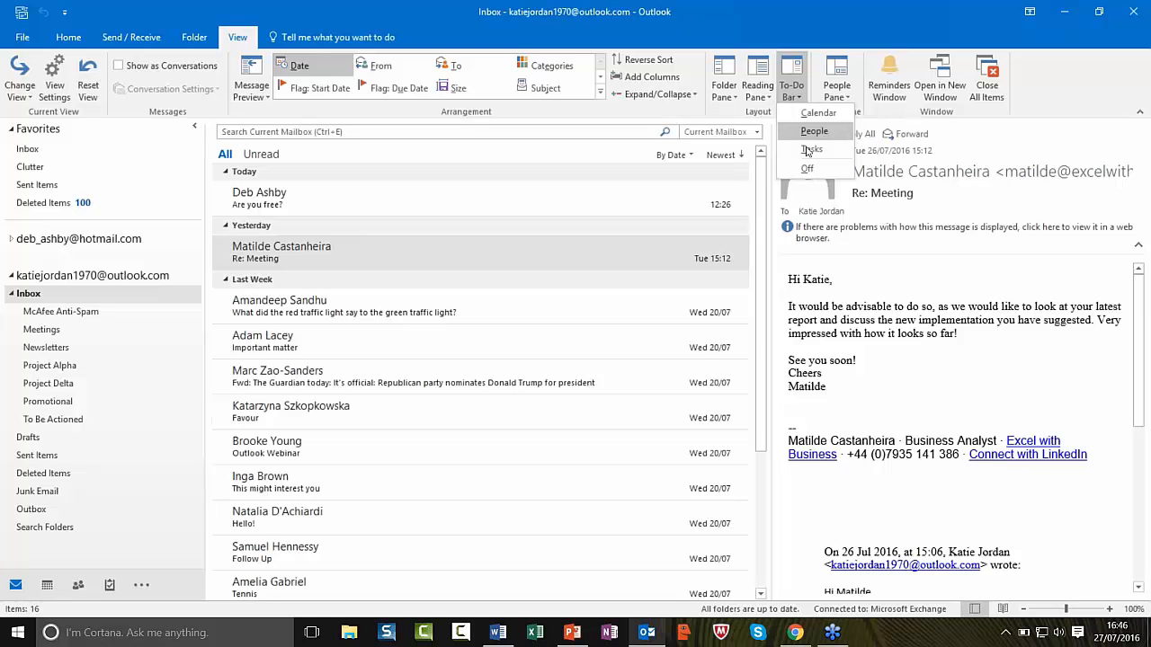
click(813, 113)
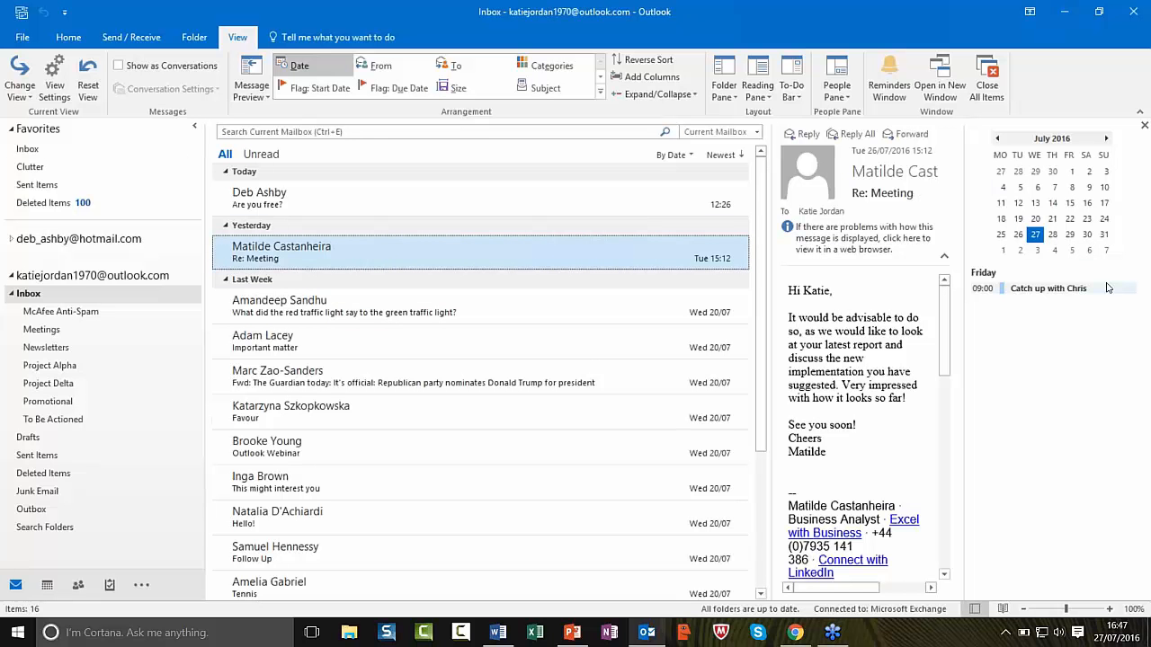
click(772, 97)
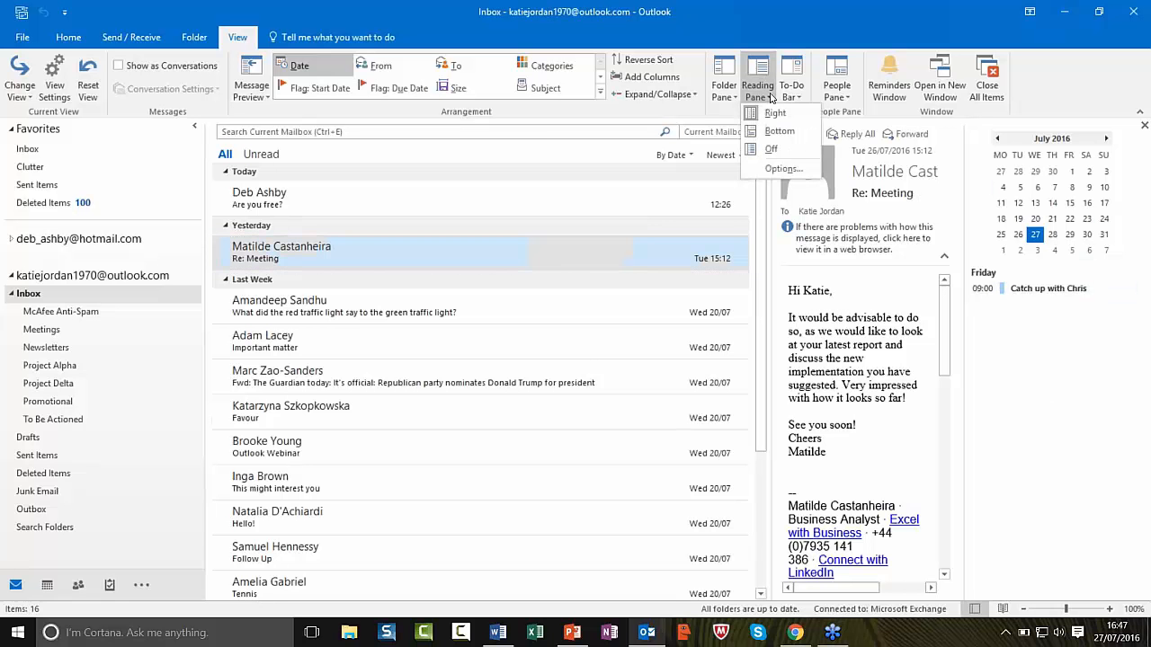
click(807, 133)
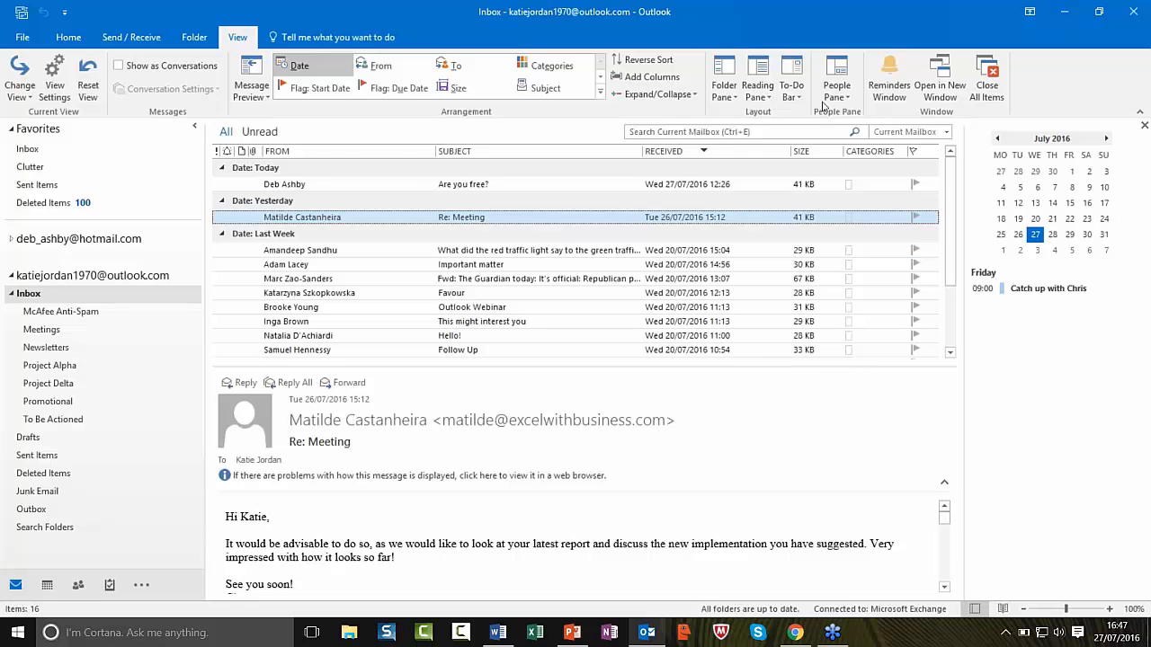
- Turn off the To-Do Bar and return the Reading Pane to the Right layout
click(791, 85)
click(809, 170)
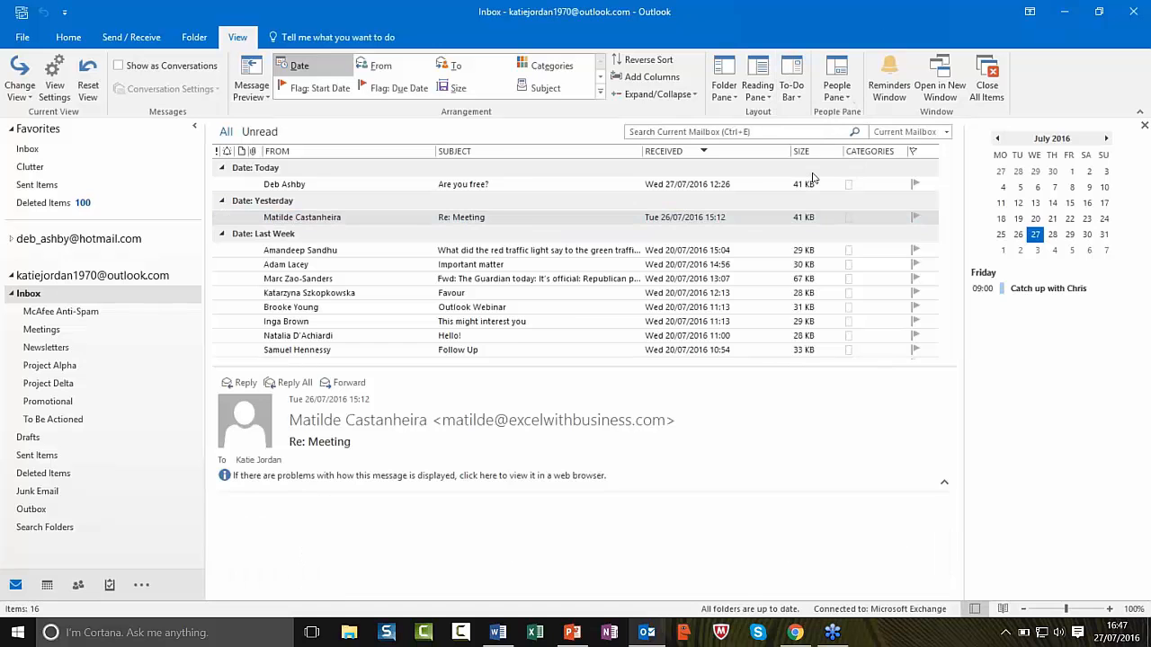
click(755, 91)
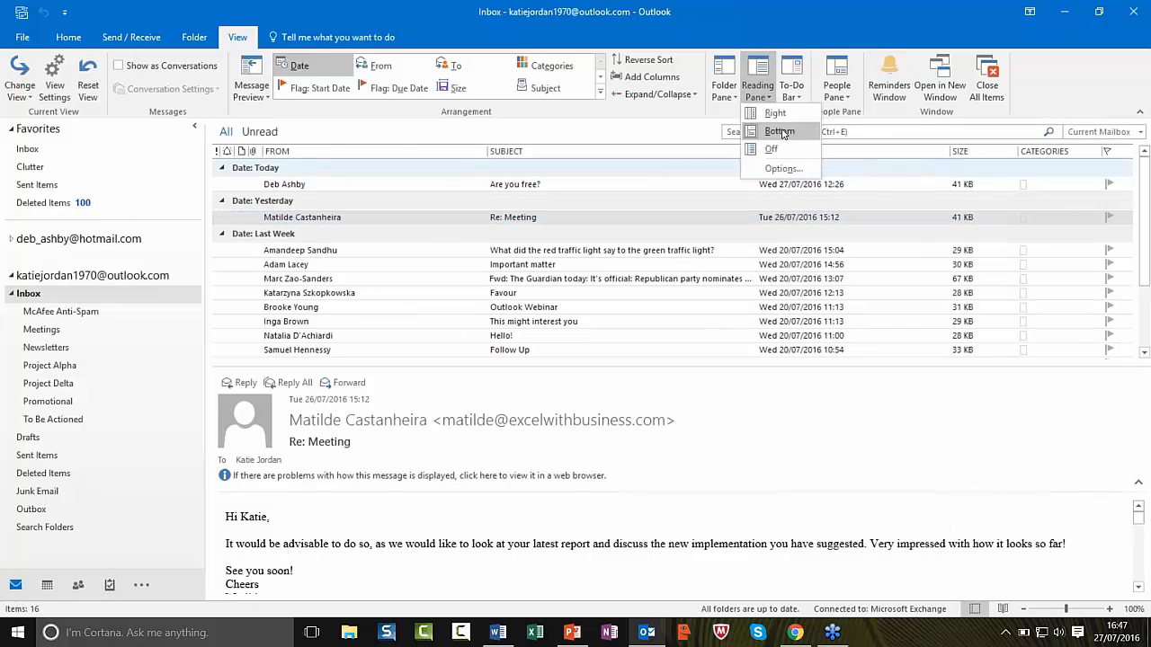
click(787, 117)
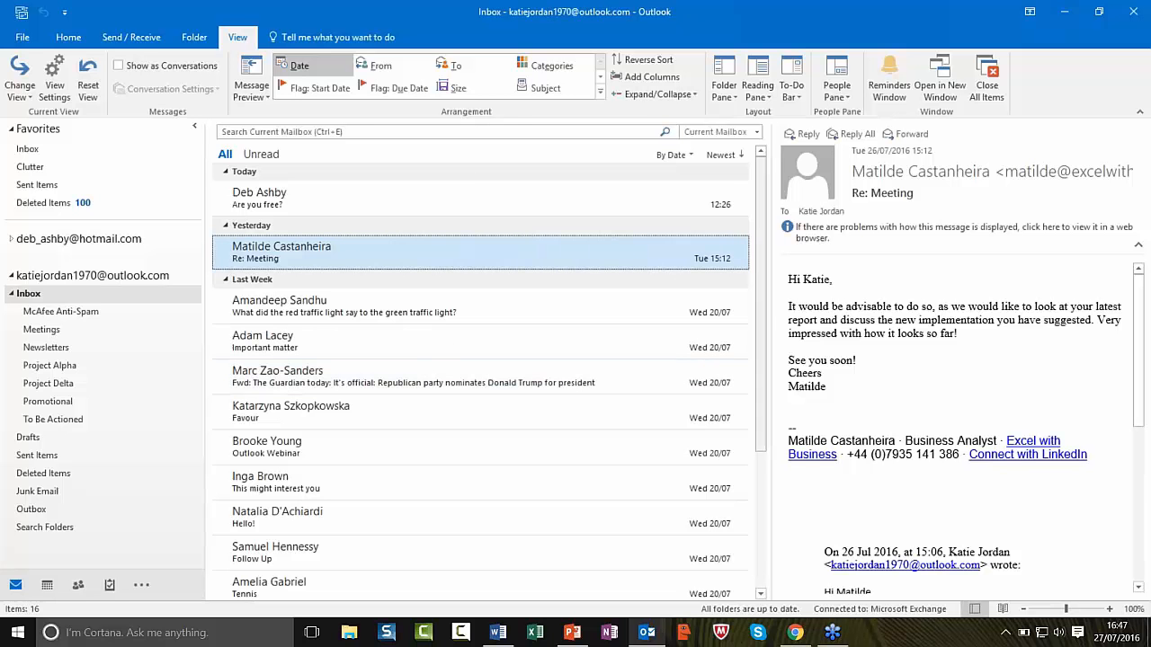
- Raise the system sound volume to 100
key(XF86AudioRaiseVolume)
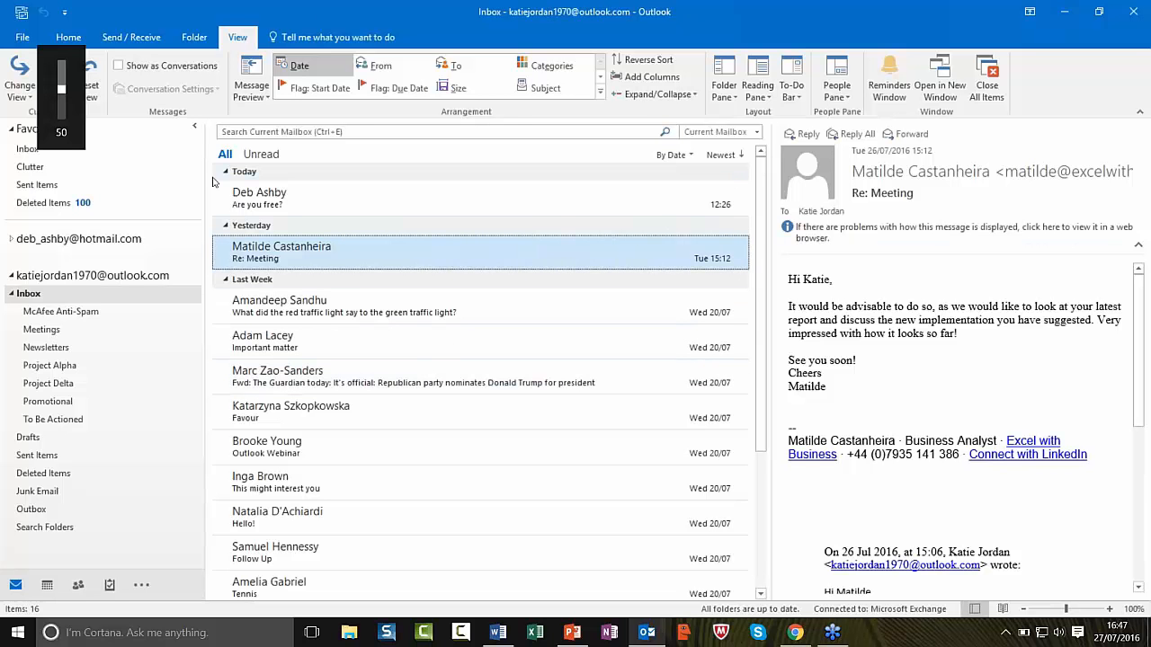
key(XF86AudioRaiseVolume)
key(XF86AudioRaiseVolume)
key(XF86AudioRaiseVolume)
key(XF86AudioRaiseVolume)
key(XF86AudioRaiseVolume)
key(XF86AudioRaiseVolume)
key(XF86AudioRaiseVolume)
key(XF86AudioRaiseVolume)
key(XF86AudioRaiseVolume)
key(XF86AudioRaiseVolume)
key(XF86AudioRaiseVolume)
key(XF86AudioRaiseVolume)
key(XF86AudioRaiseVolume)
key(XF86AudioRaiseVolume)
key(XF86AudioRaiseVolume)
key(XF86AudioRaiseVolume)
key(XF86AudioRaiseVolume)
key(XF86AudioRaiseVolume)
key(XF86AudioRaiseVolume)
key(XF86AudioRaiseVolume)
key(XF86AudioRaiseVolume)
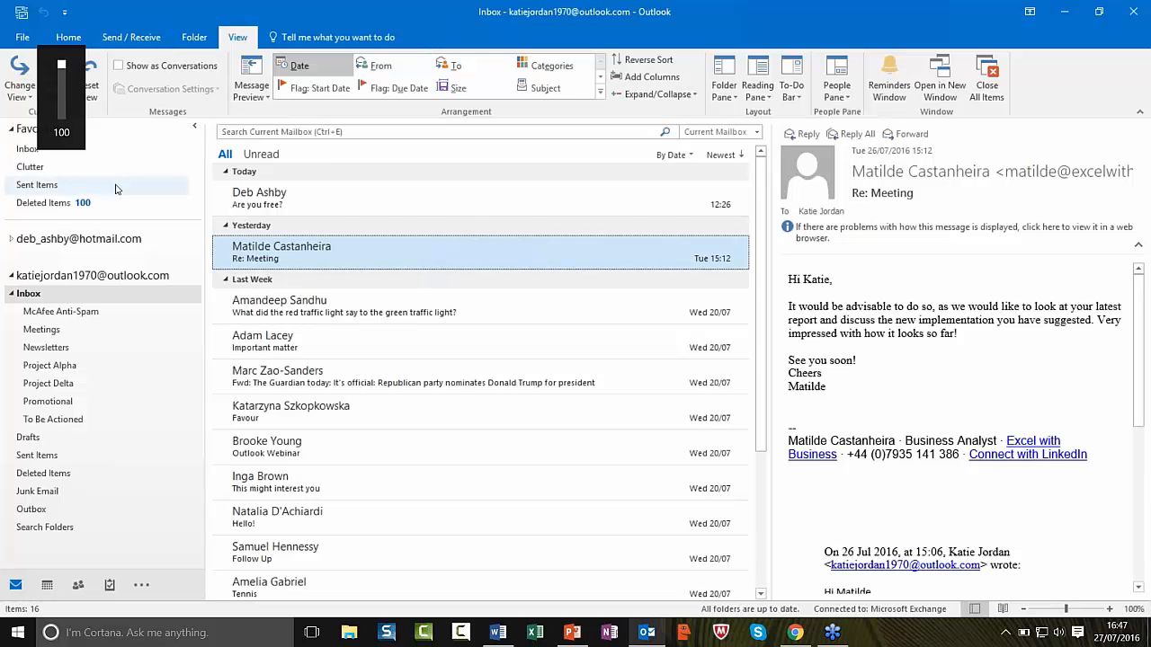
- Open the Inbox listed under Favorites and look over the Send / Receive commands
click(139, 168)
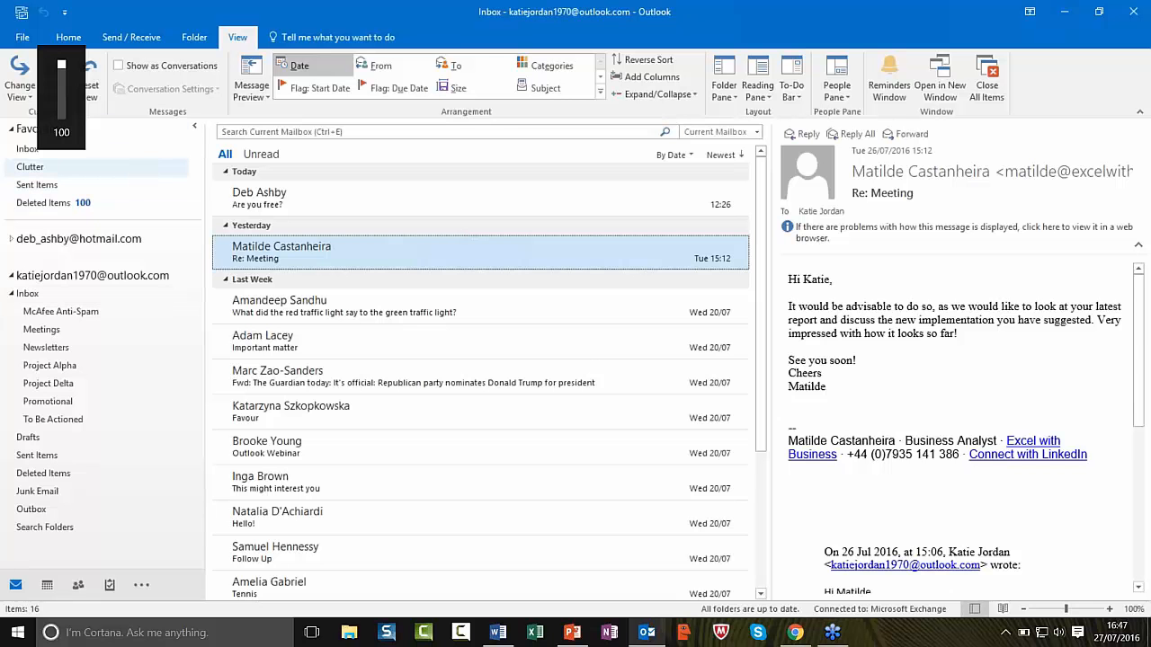
click(23, 149)
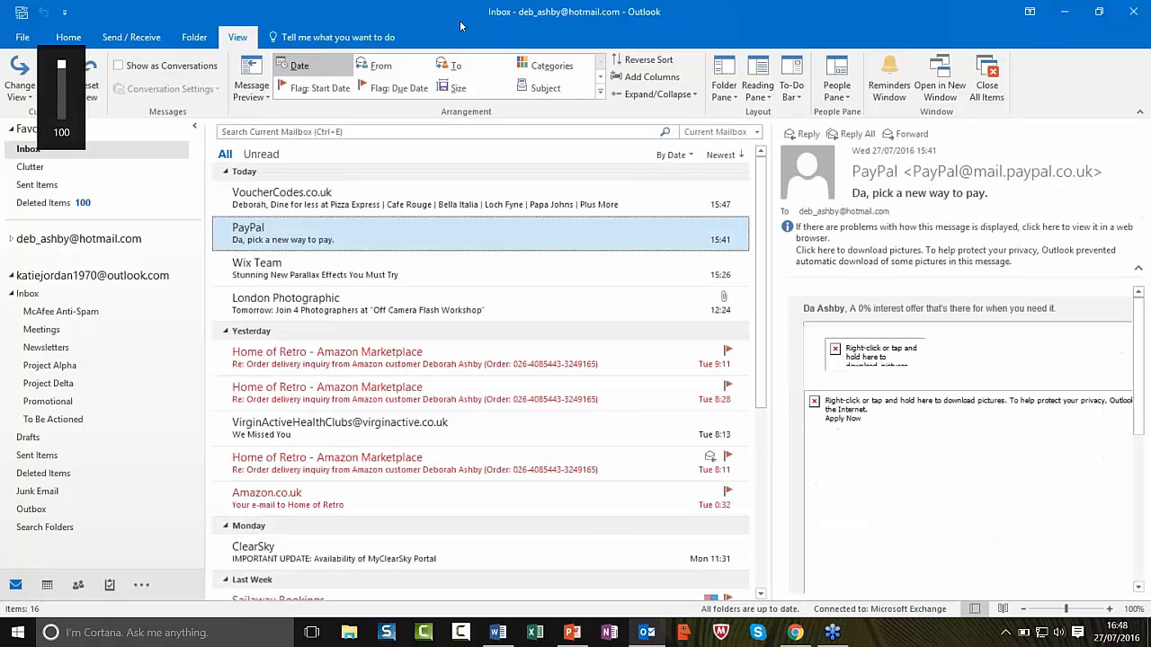
click(131, 37)
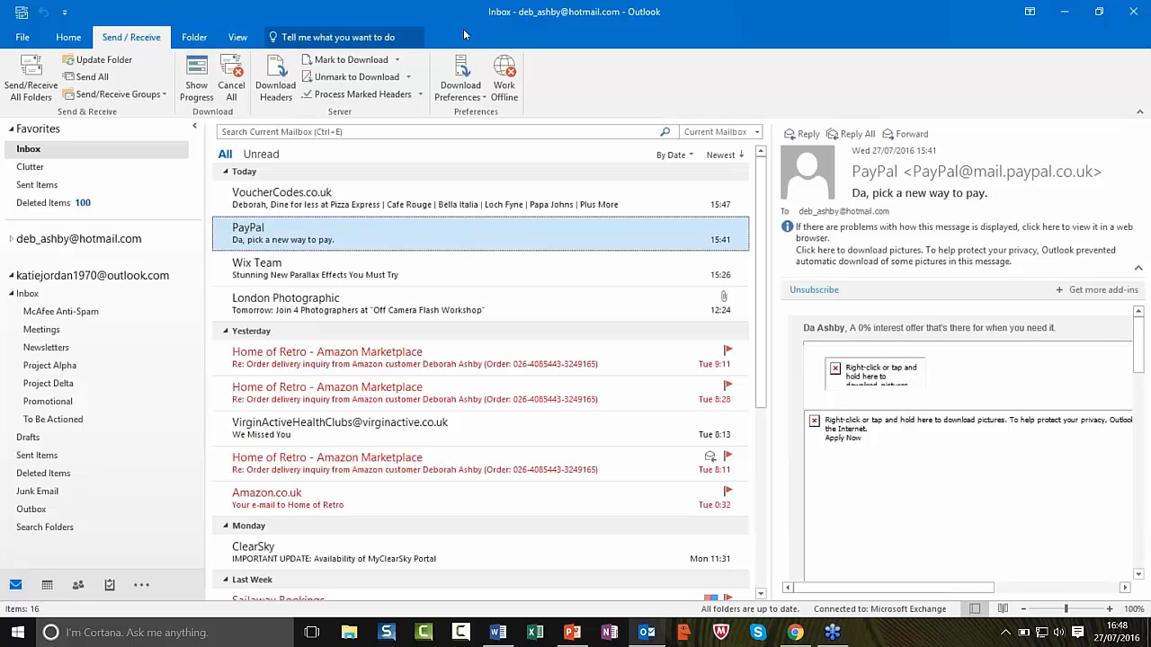
- Open the Inbox of the Outlook.com account and widen the message list until it switches to the single-line column layout
click(235, 37)
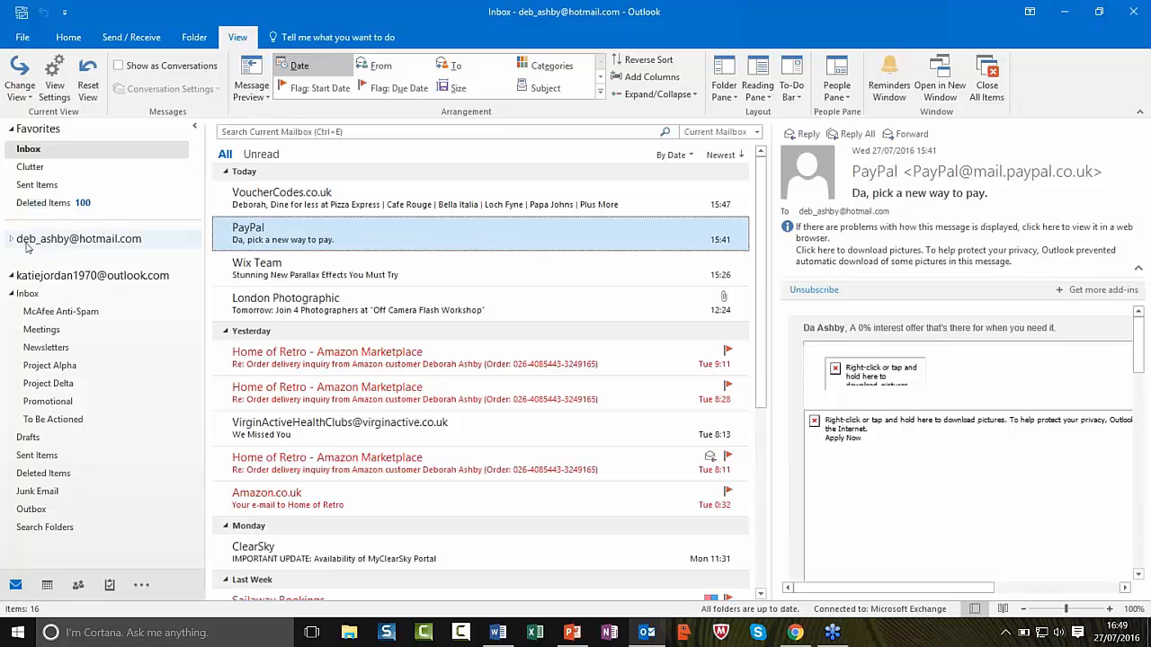
click(28, 293)
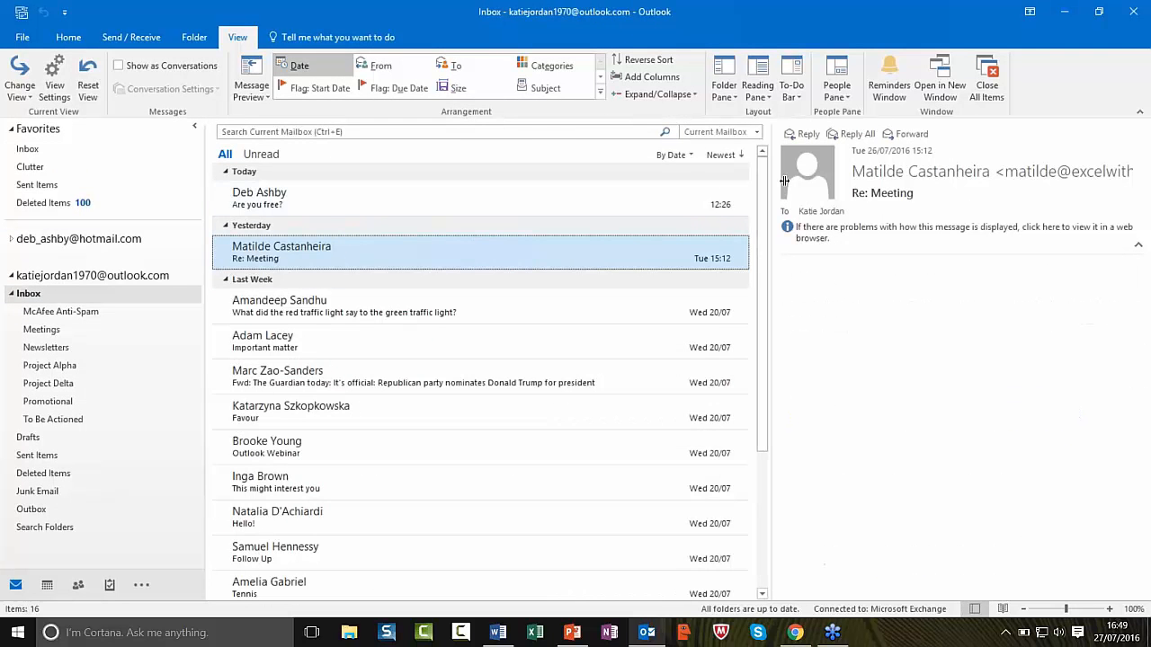
drag(784, 181, 810, 188)
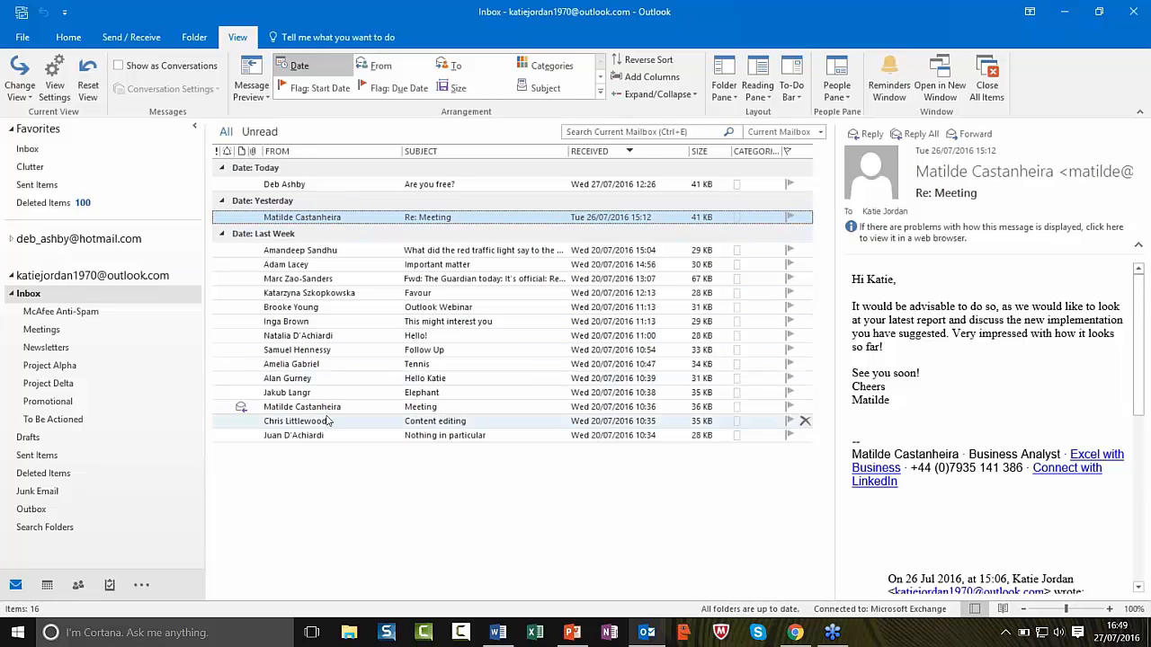
- Temporarily arrange only this folder's messages as conversations, expand and collapse the Meeting thread, and turn the arrangement off again
click(118, 67)
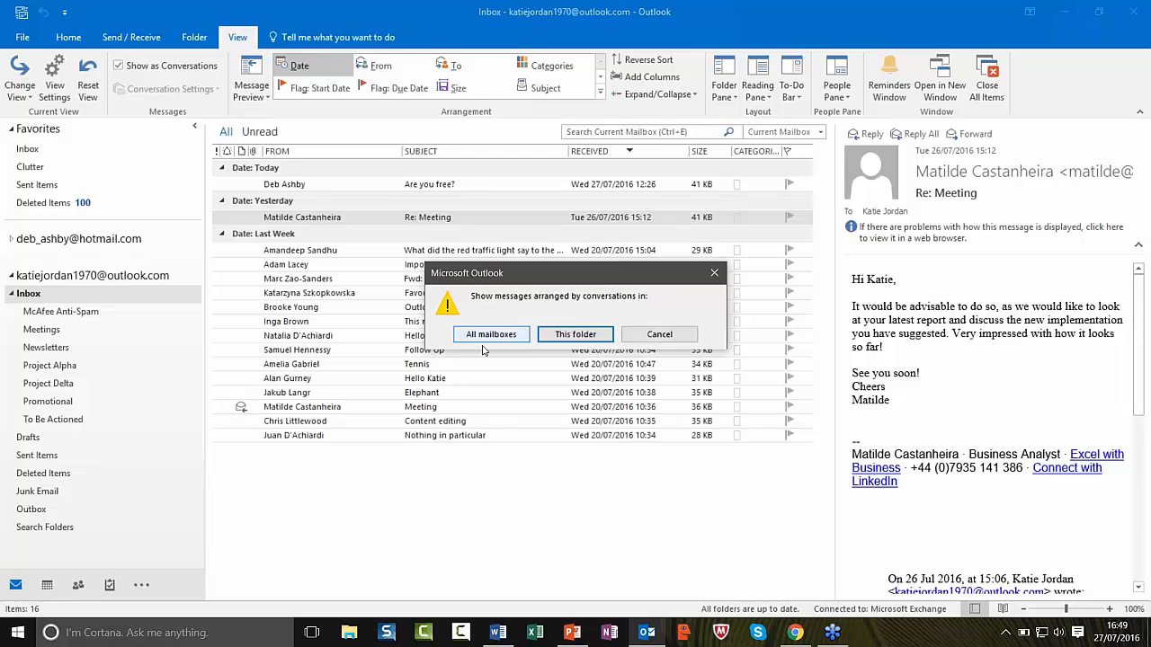
click(576, 334)
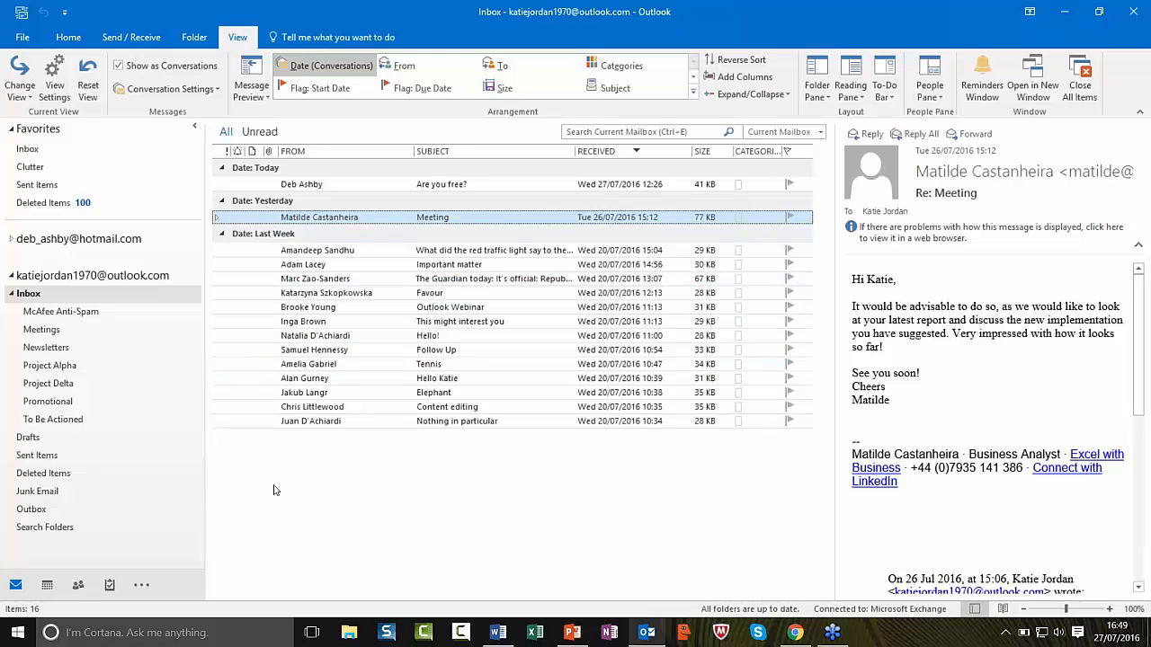
click(218, 219)
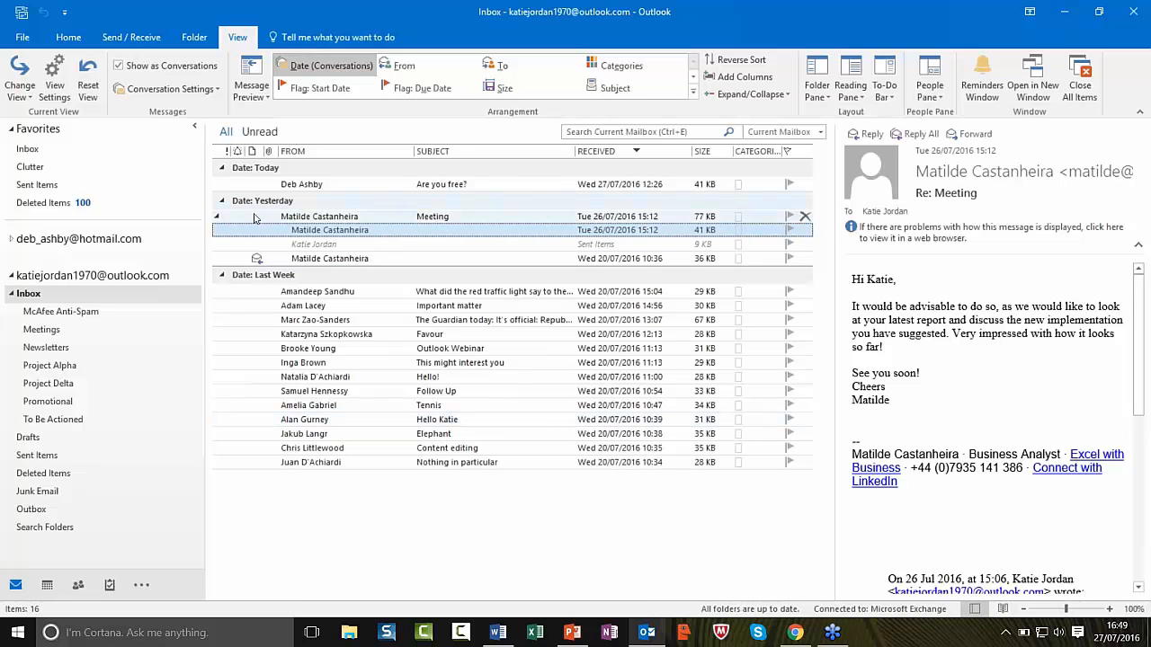
click(218, 218)
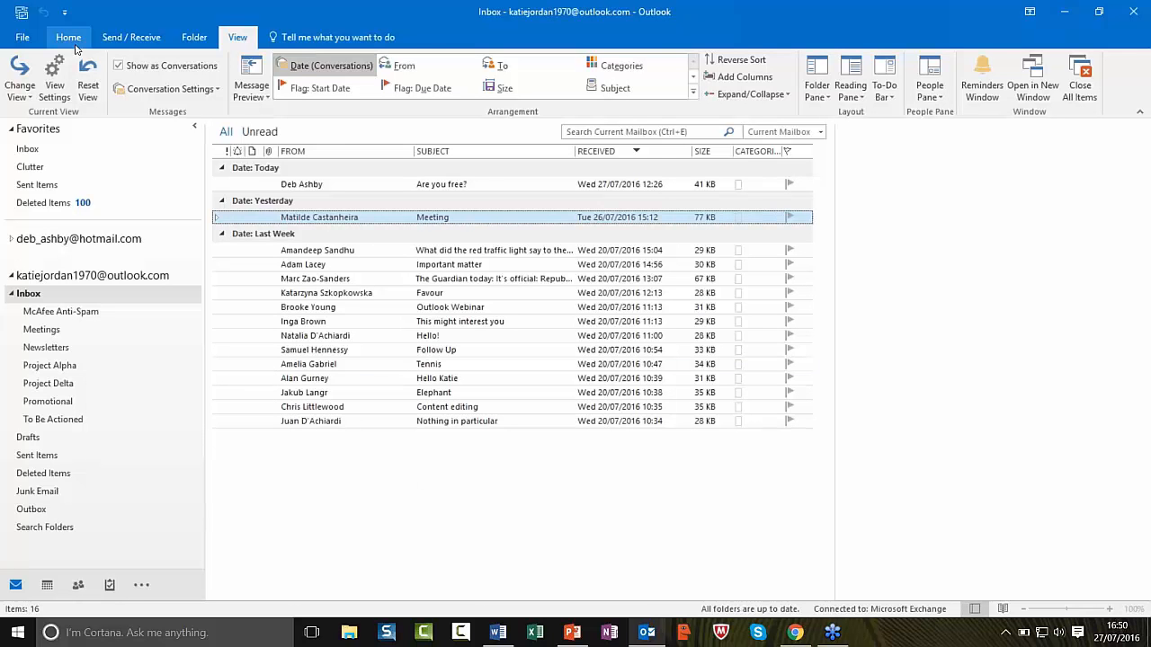
click(120, 66)
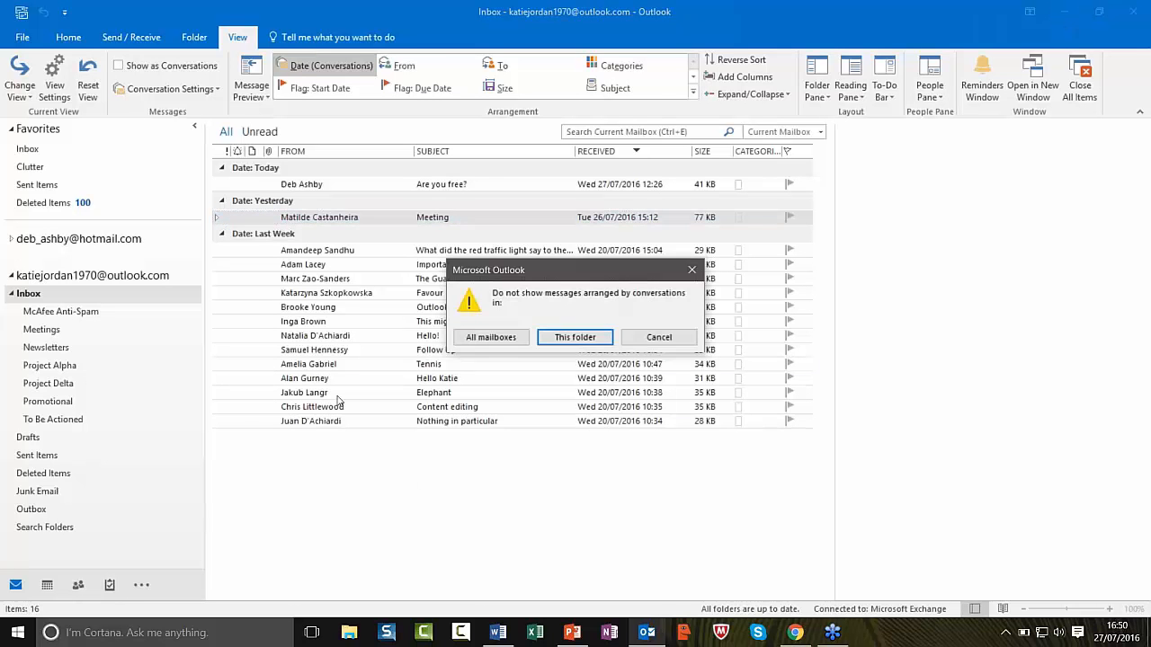
click(573, 335)
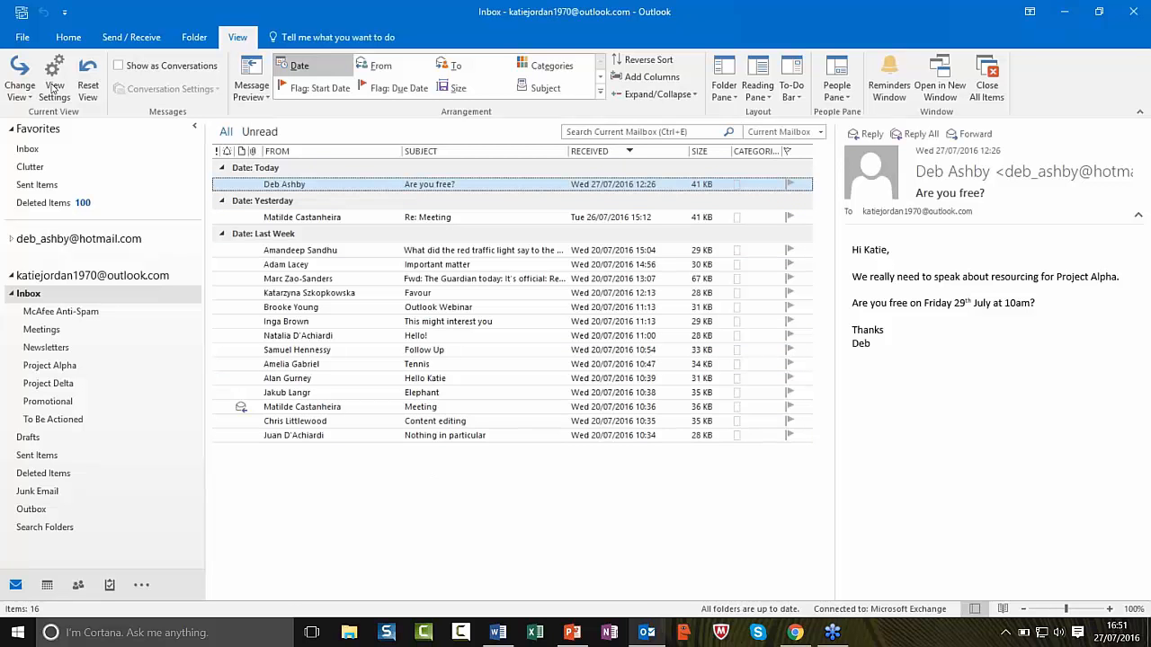
- Remove the Size column from the Inbox message list
click(20, 90)
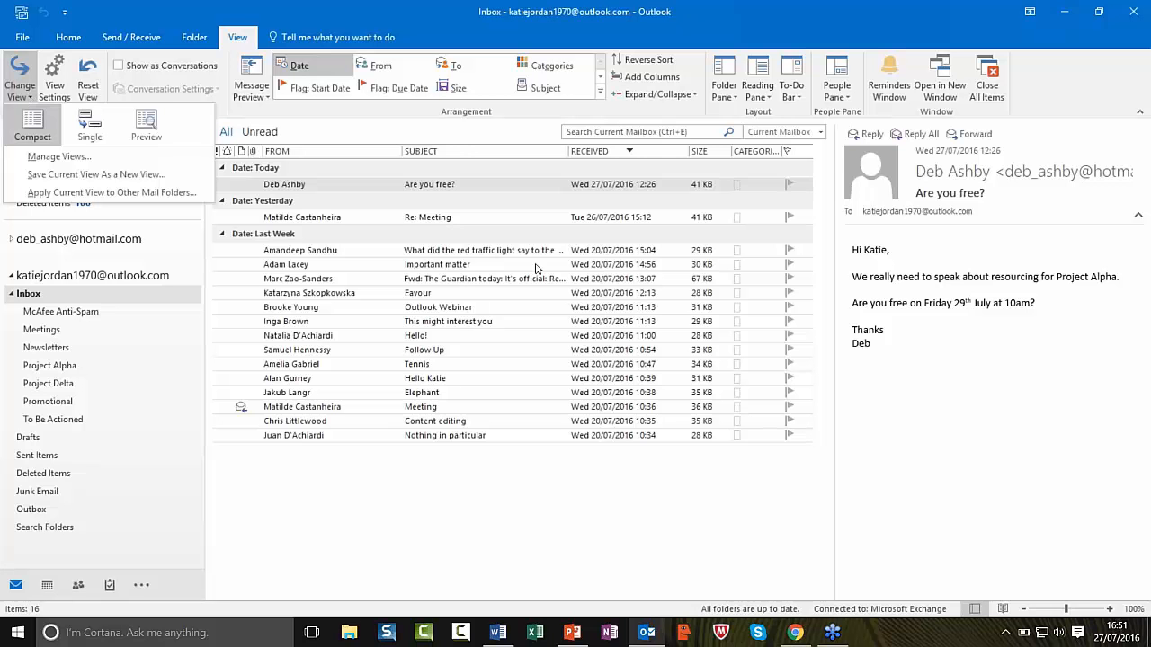
click(552, 548)
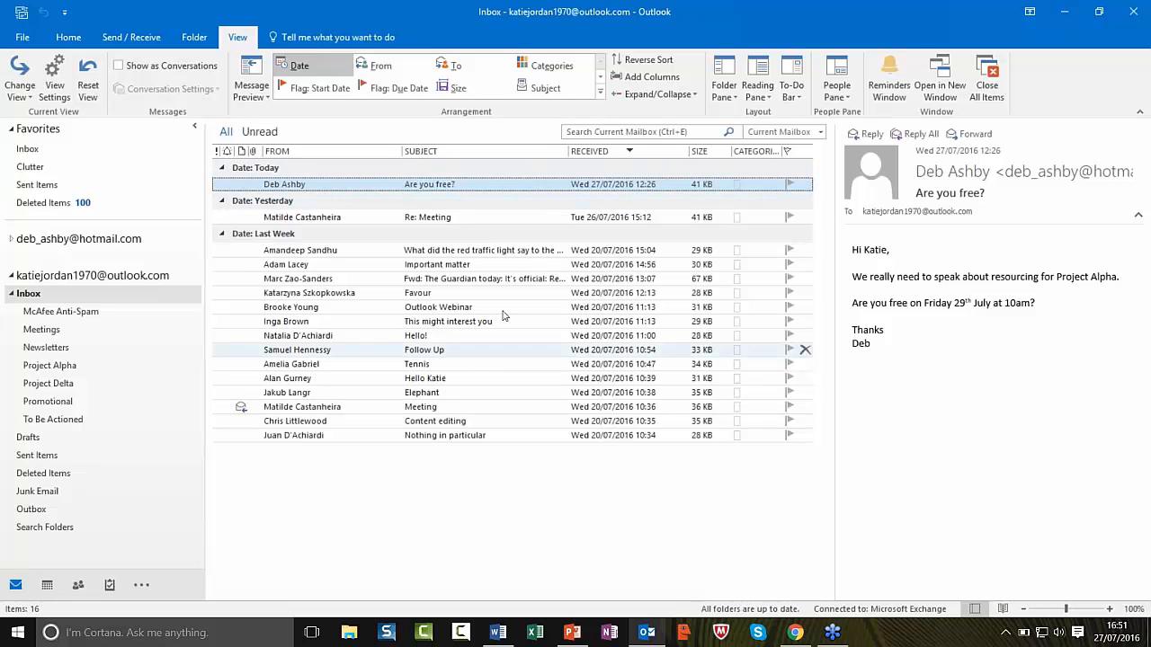
drag(745, 157, 514, 112)
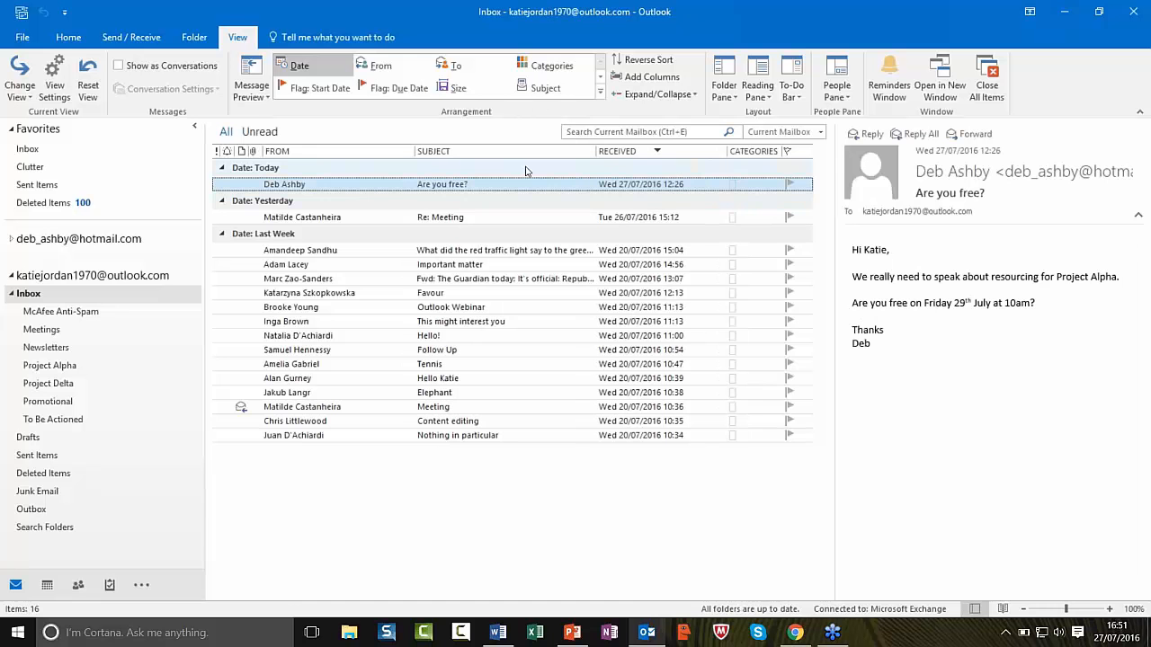
- Browse the All Mail fields in the Field Chooser, including Cc, and close it without adding a column
right_click(706, 156)
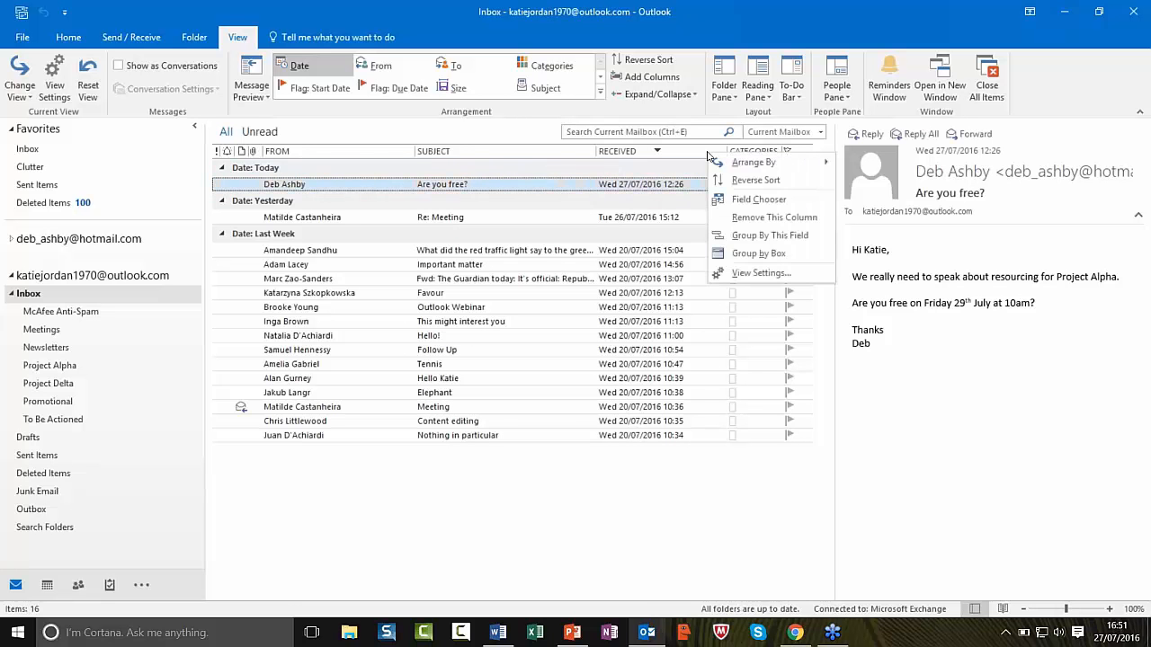
click(753, 203)
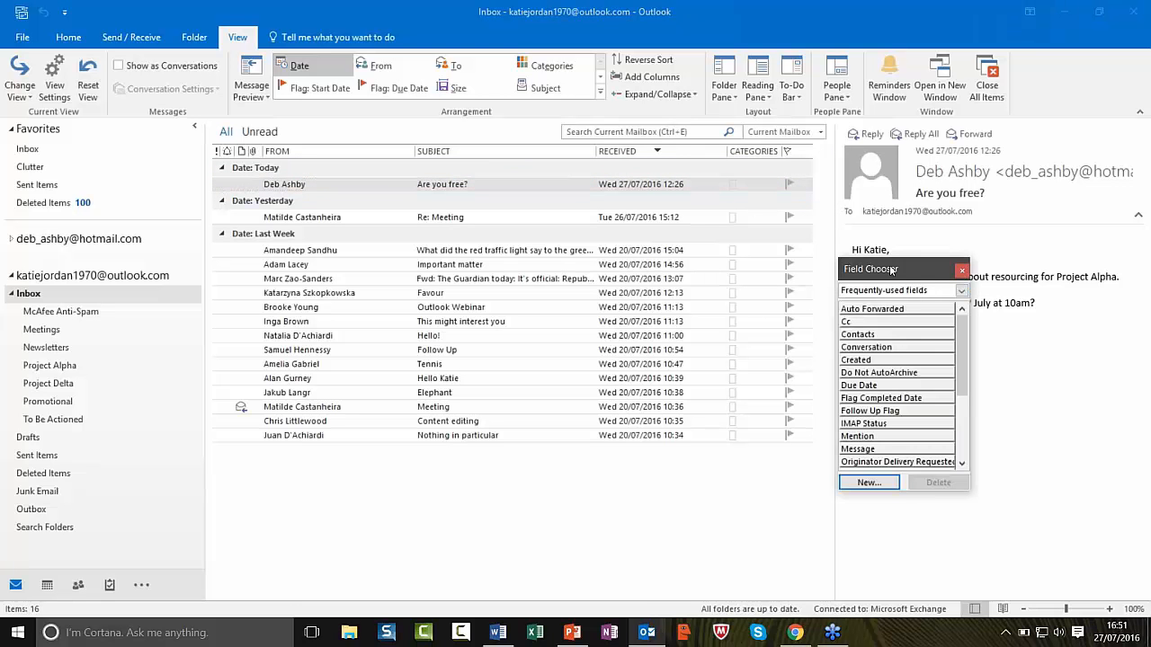
drag(897, 273, 493, 204)
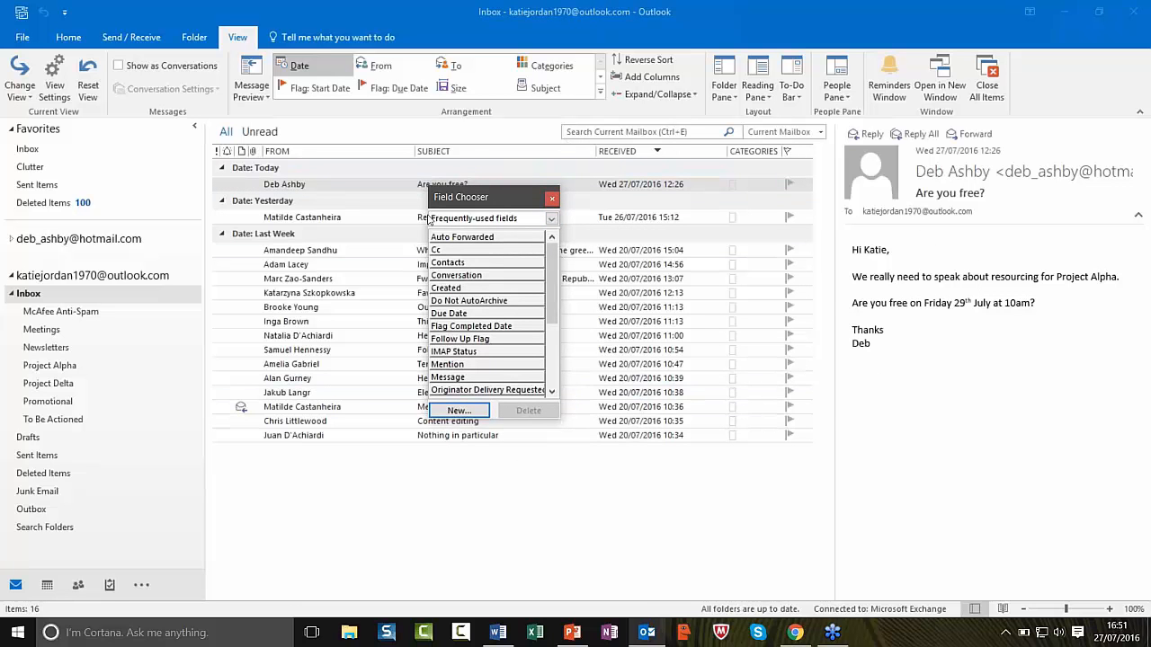
click(551, 221)
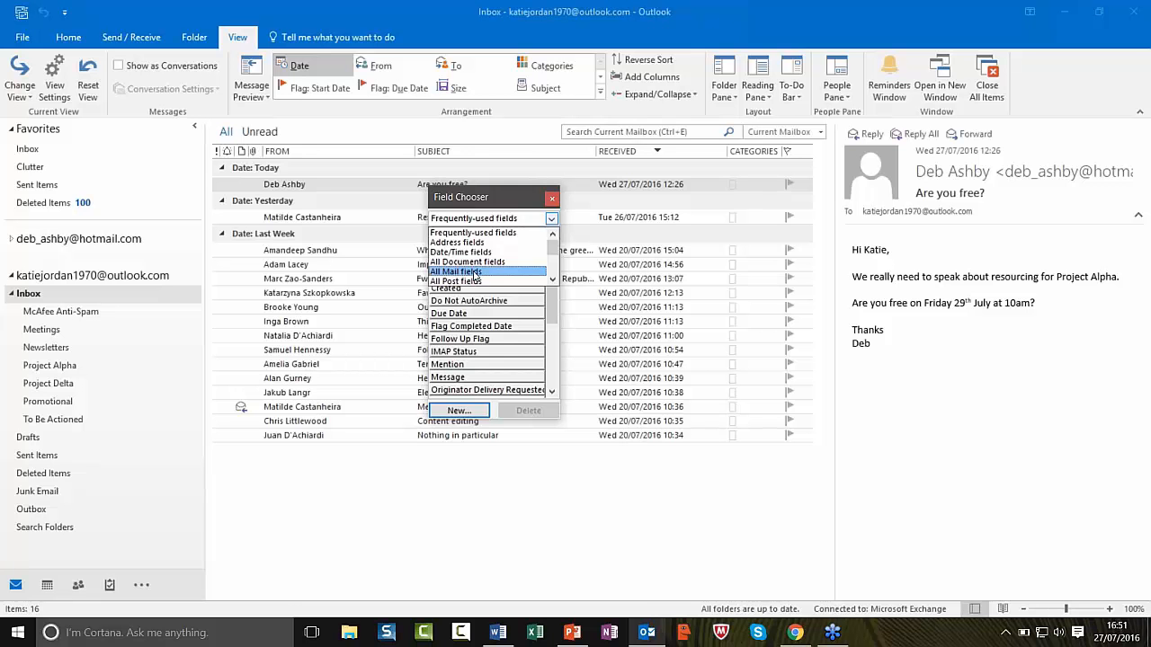
click(475, 273)
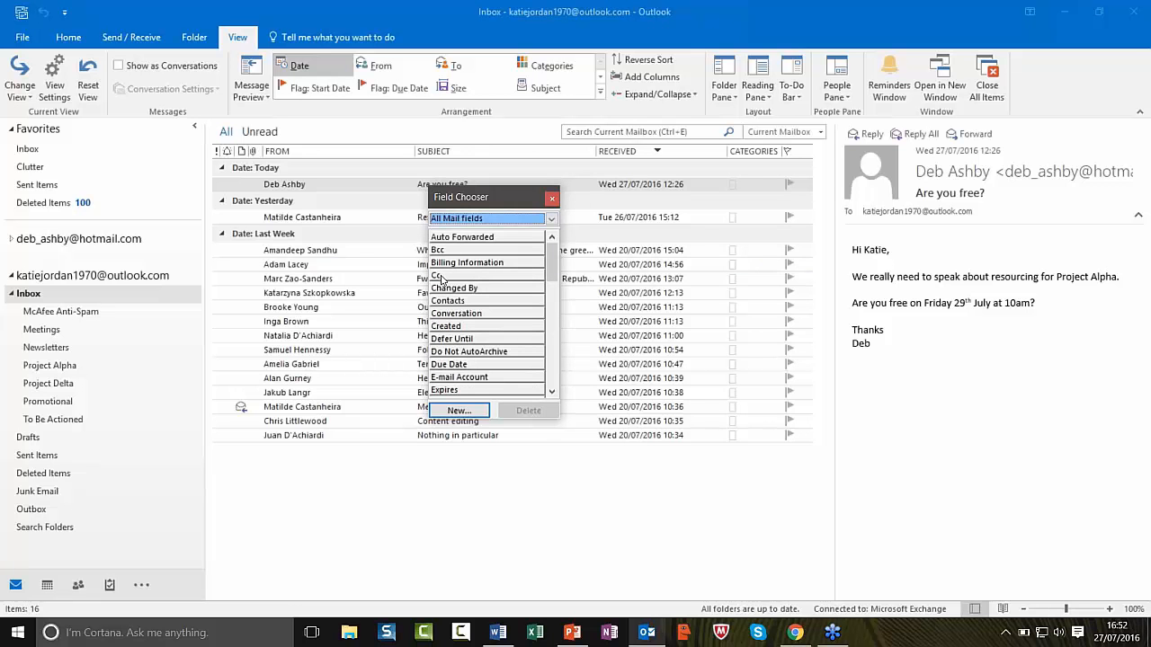
click(442, 277)
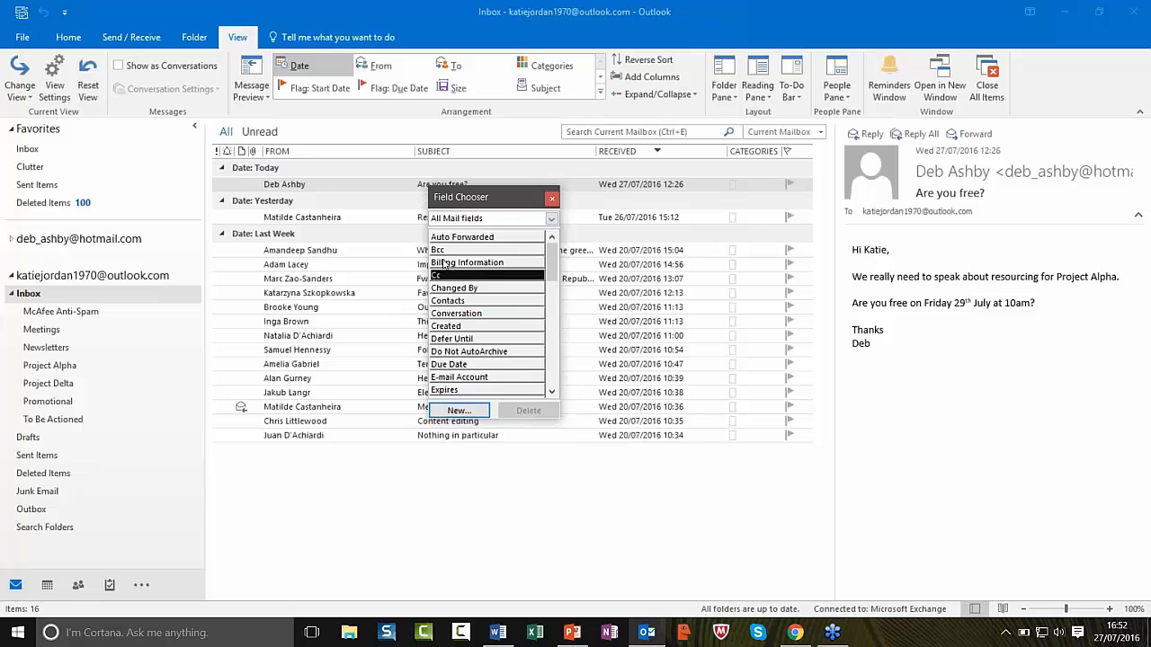
mouse_move(487, 205)
mouse_down()
mouse_move(551, 196)
mouse_move(493, 216)
mouse_up()
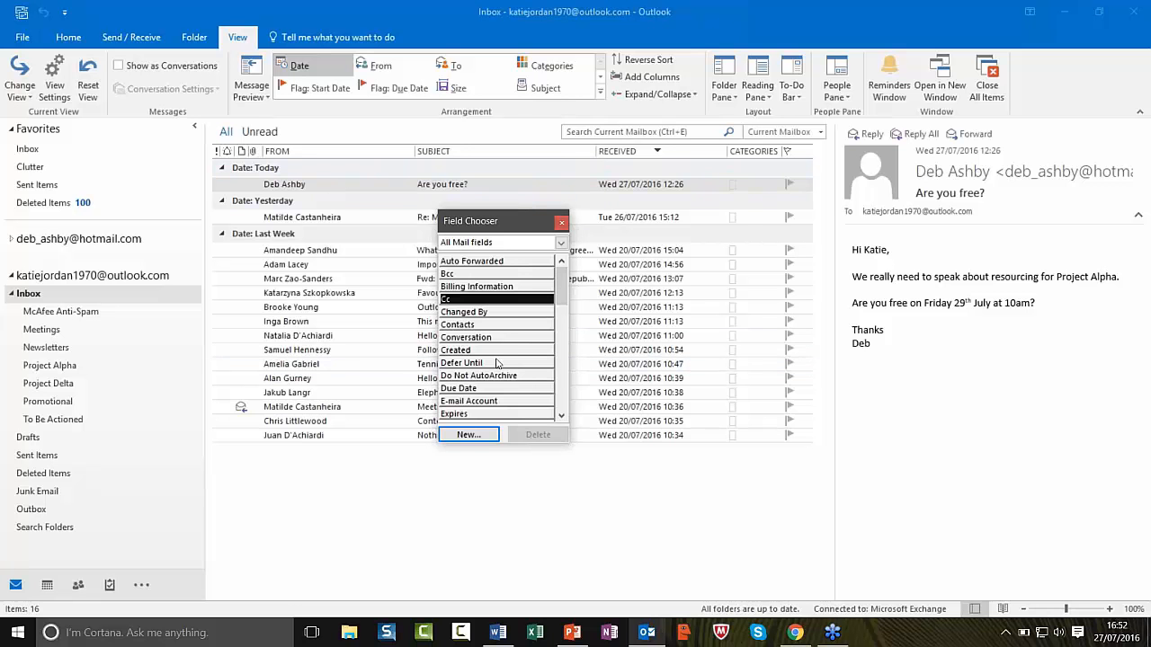
click(561, 222)
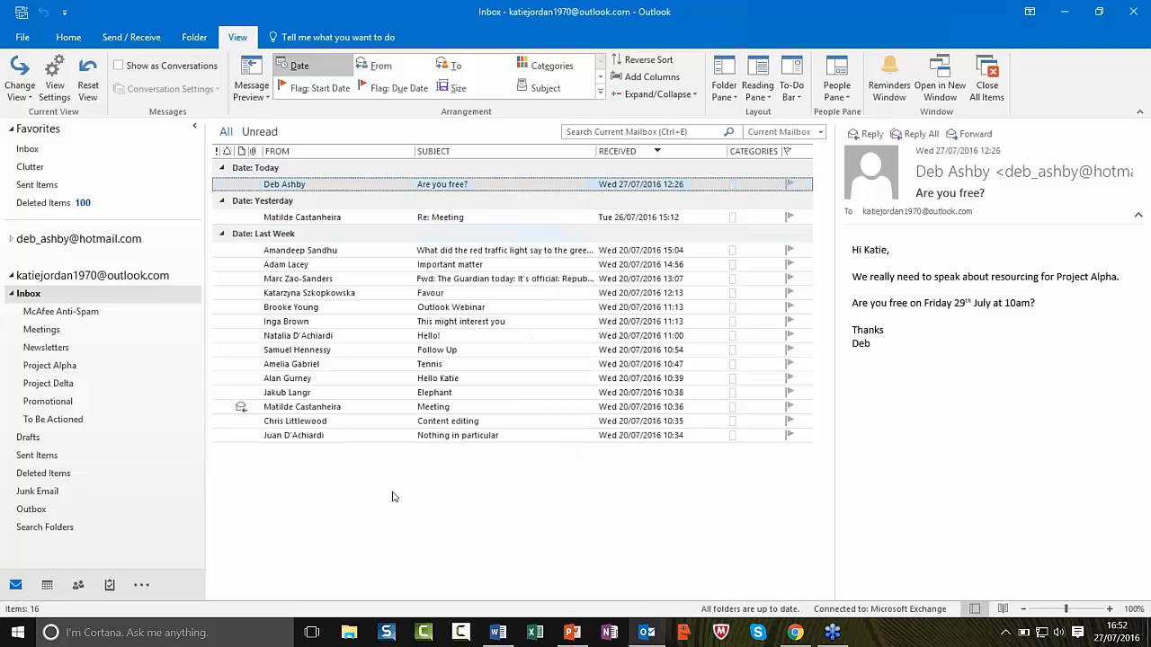
- Open the manager of all views for the Inbox and examine the description of the Compact view
click(20, 93)
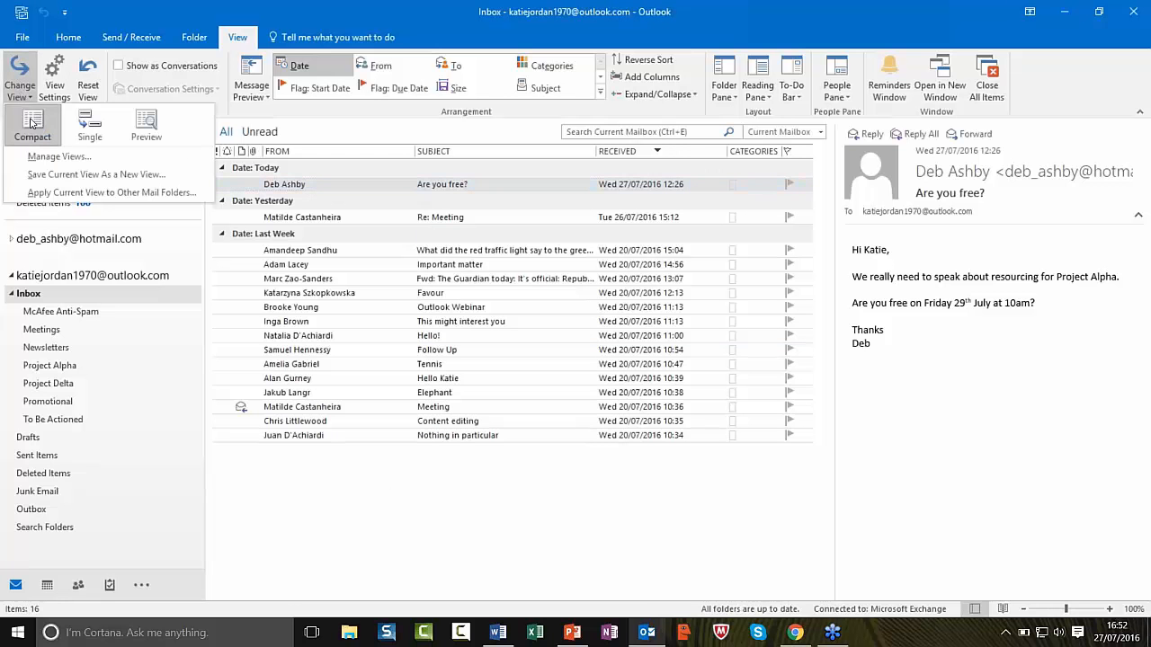
click(54, 157)
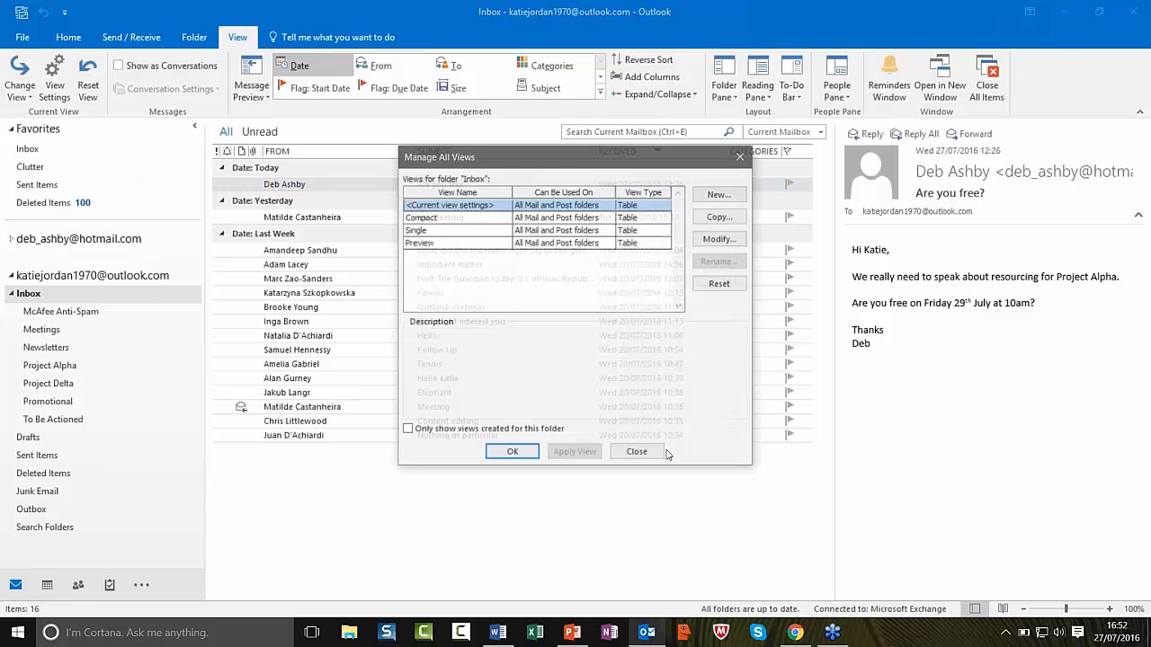
drag(577, 160, 540, 155)
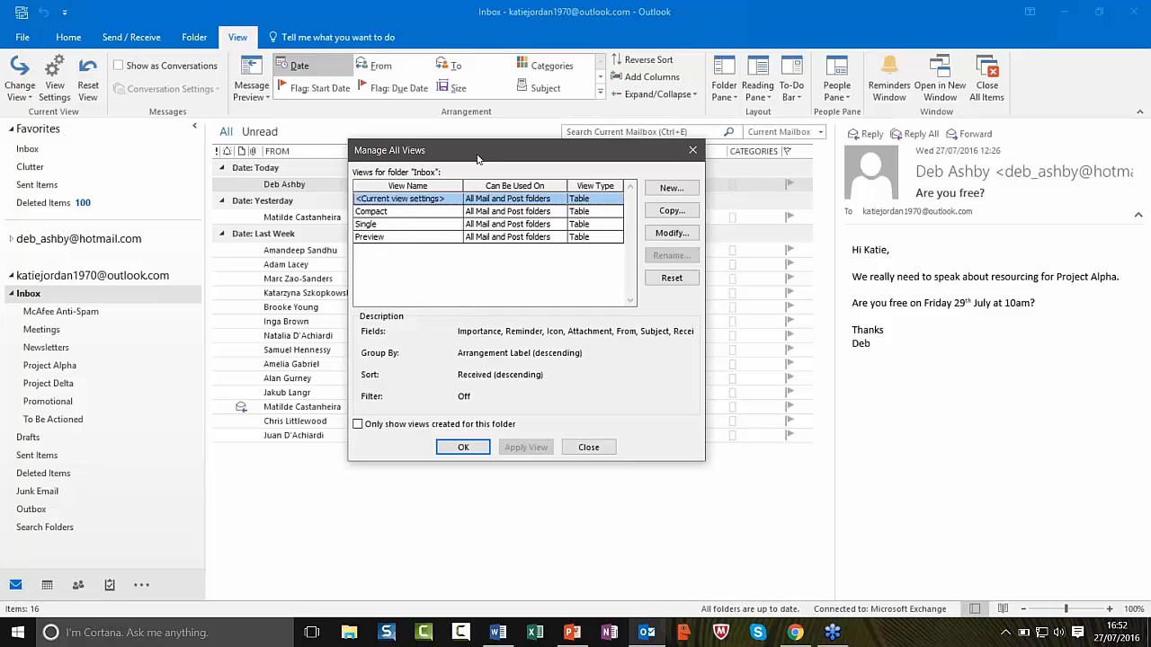
drag(480, 157, 867, 150)
click(796, 204)
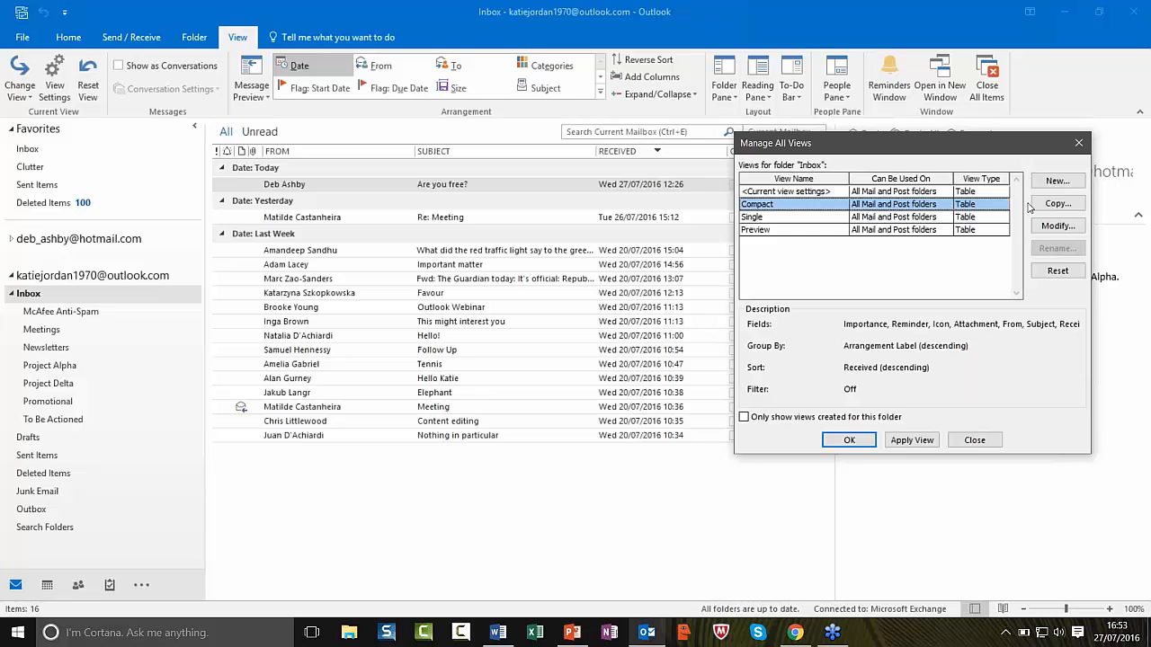
- Create a new Table view usable on all Mail and Post folders, named with the mailbox owner's first name
click(1058, 183)
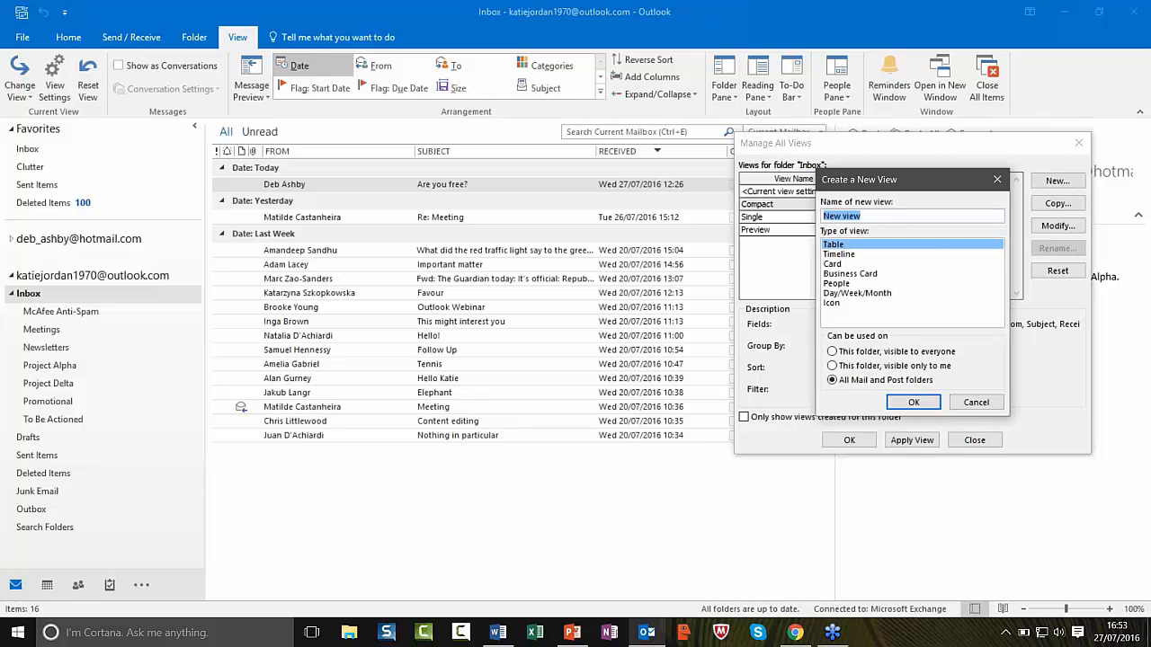
text(Katie)
click(926, 405)
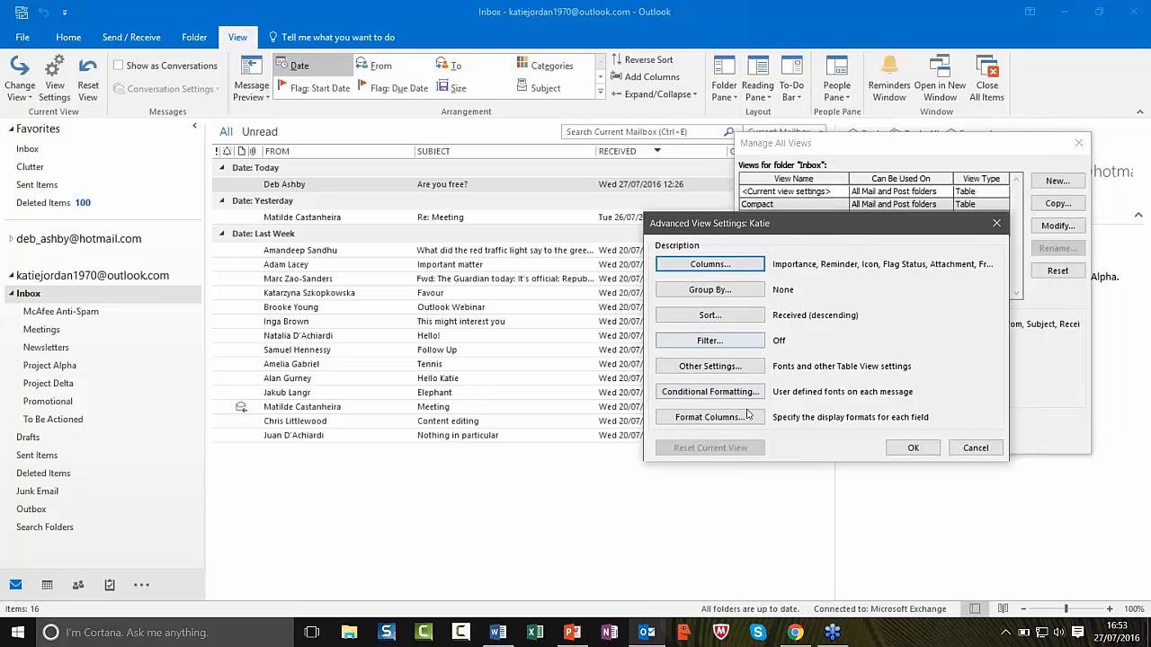
- Open the new view's column settings, browse the All Mail fields, and return to the Frequently-used fields
drag(870, 231, 675, 236)
click(529, 271)
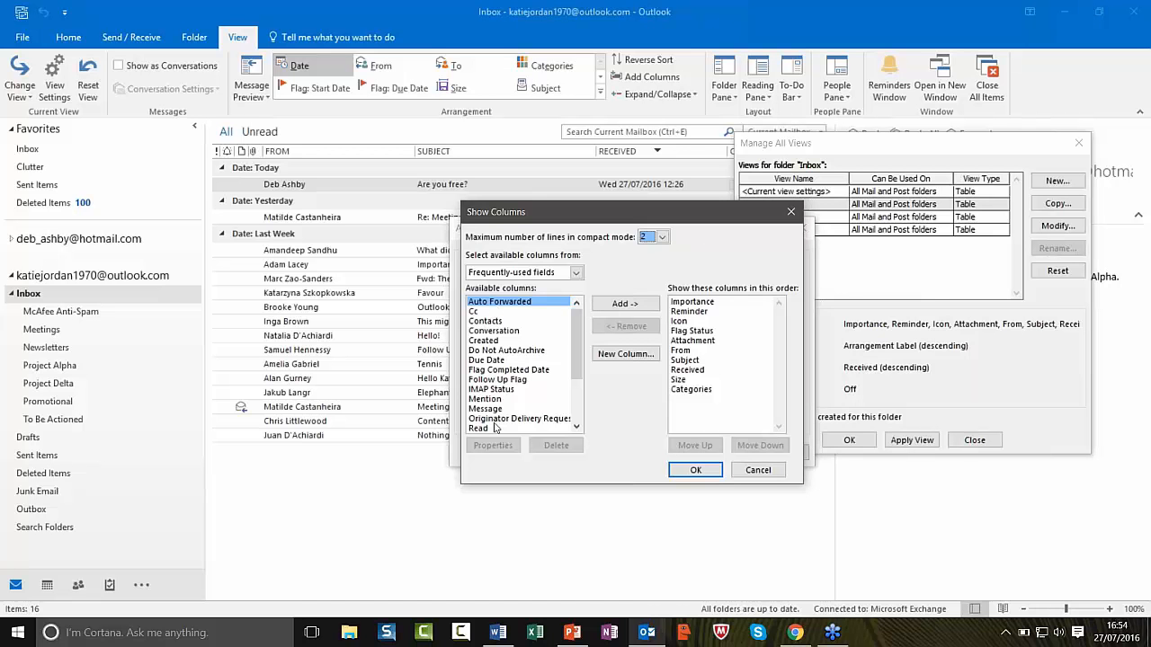
click(577, 273)
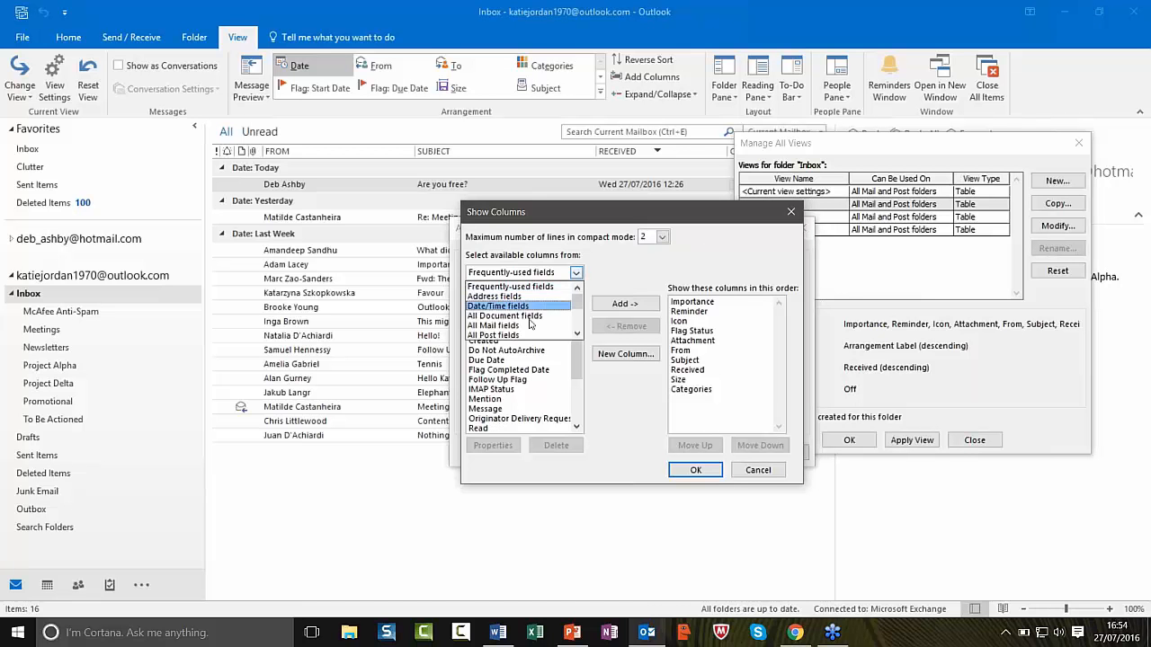
click(508, 326)
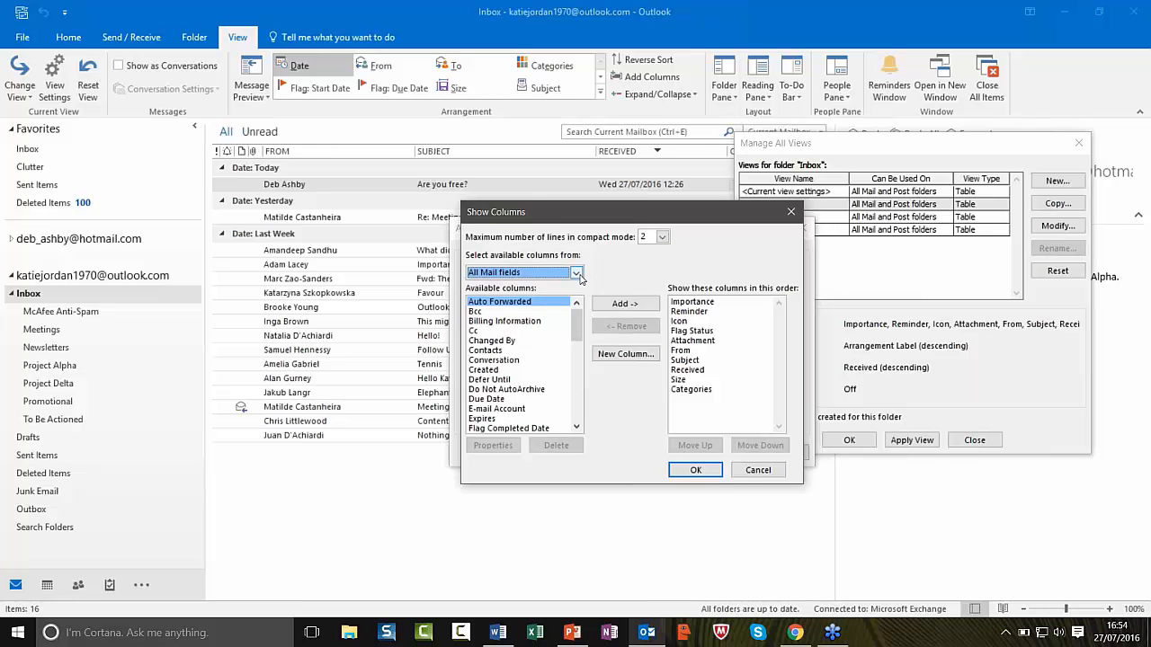
click(578, 275)
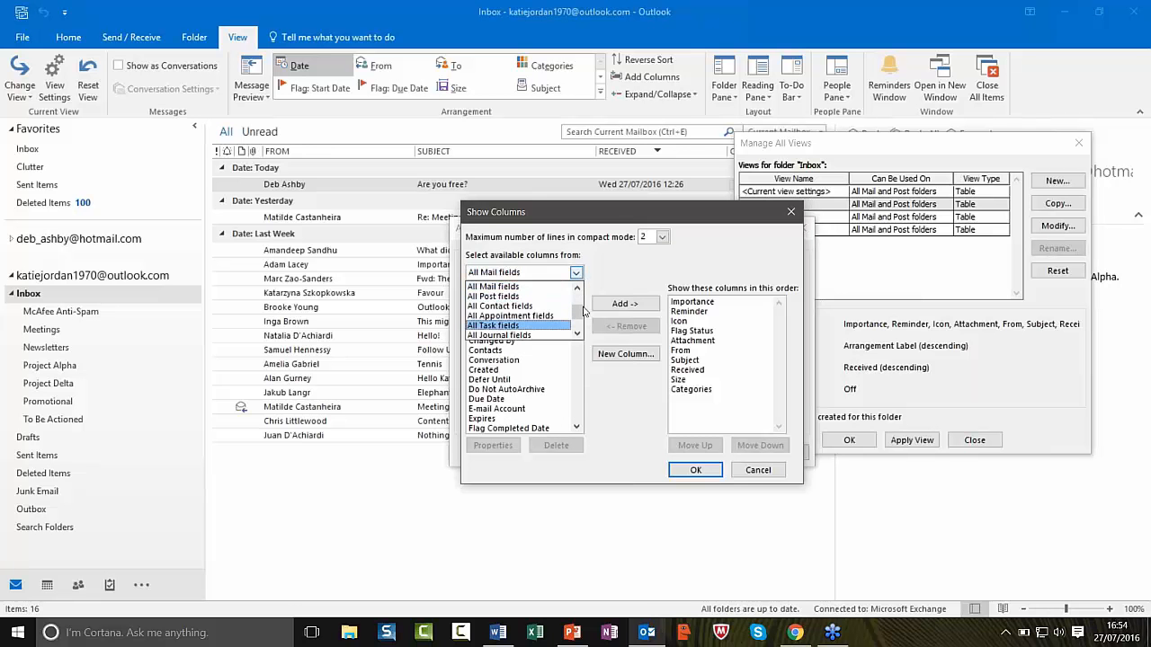
scroll(583, 311, up, 2)
click(503, 286)
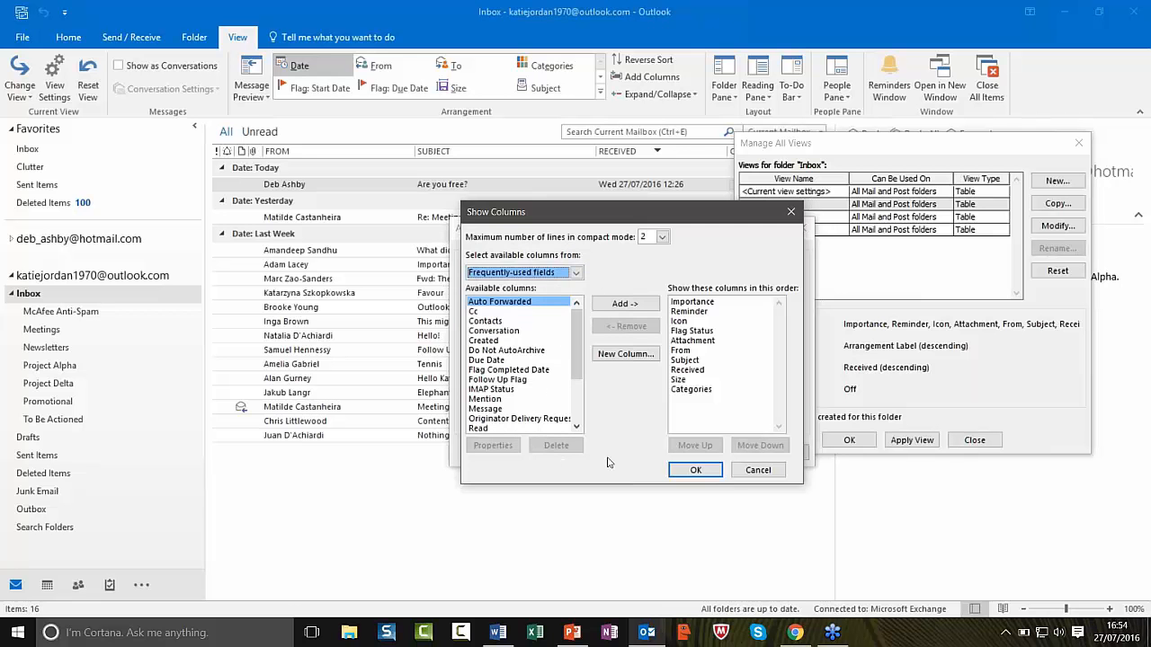
- Remove the Reminder, Icon and Size columns from the new view
click(699, 313)
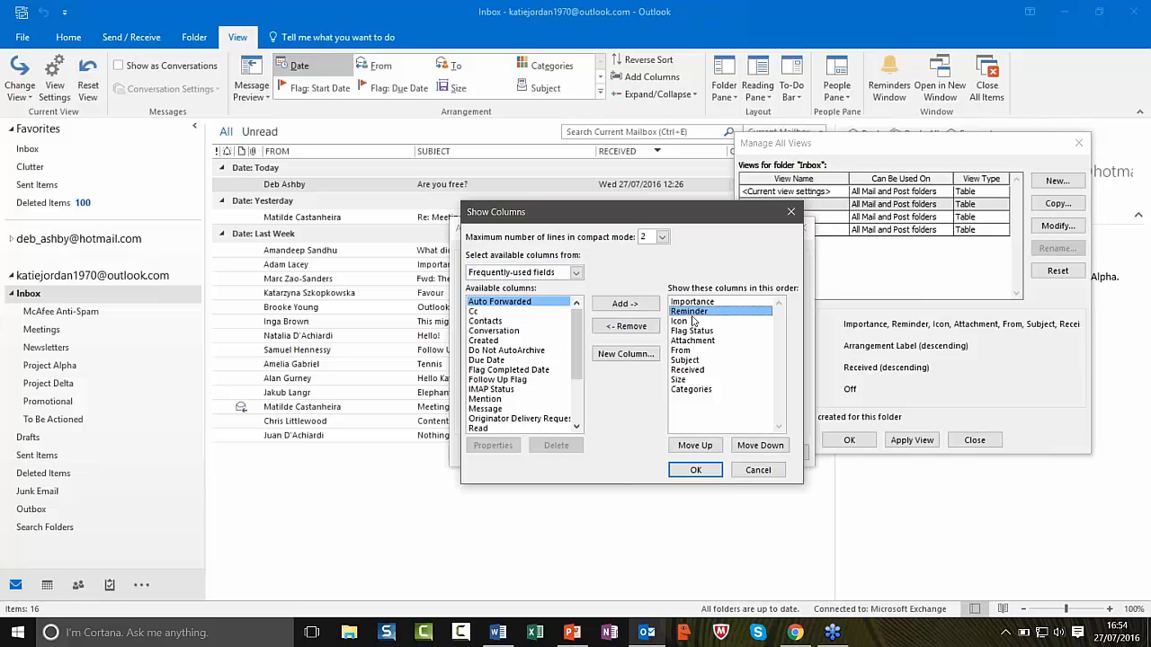
click(622, 327)
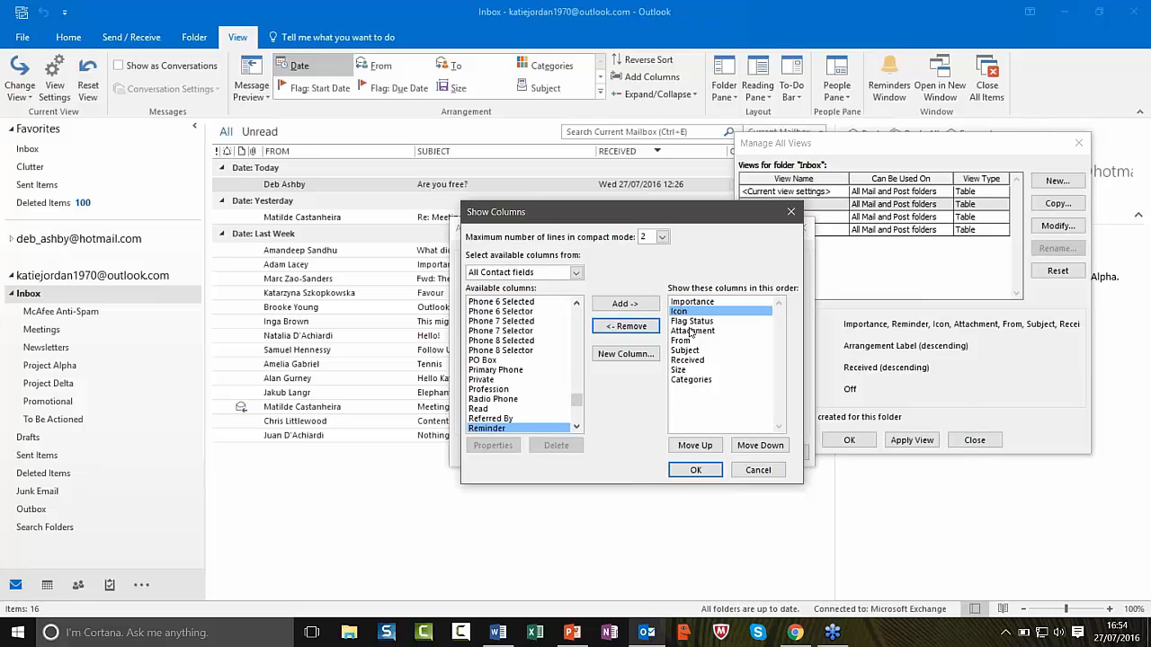
click(616, 332)
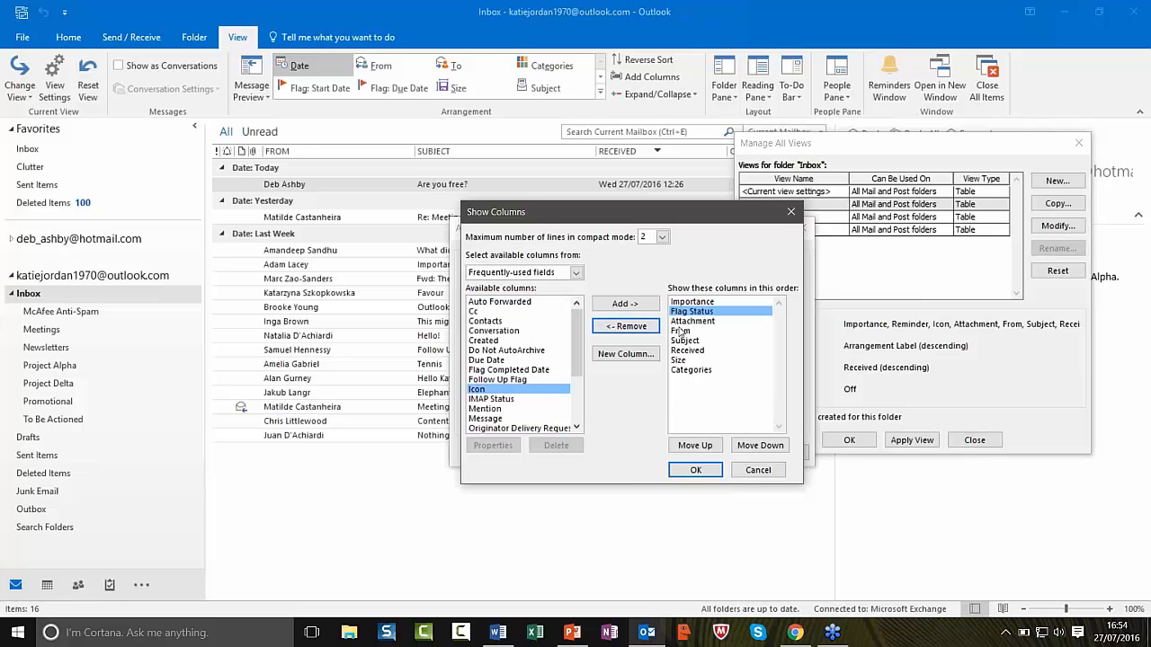
click(678, 360)
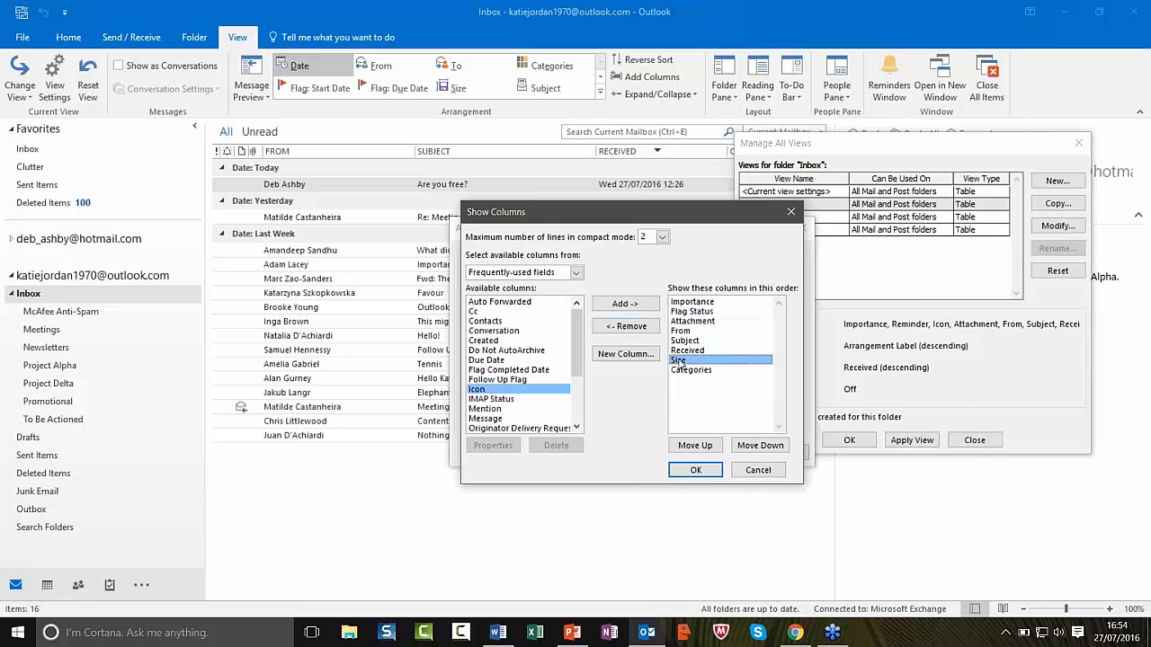
click(609, 332)
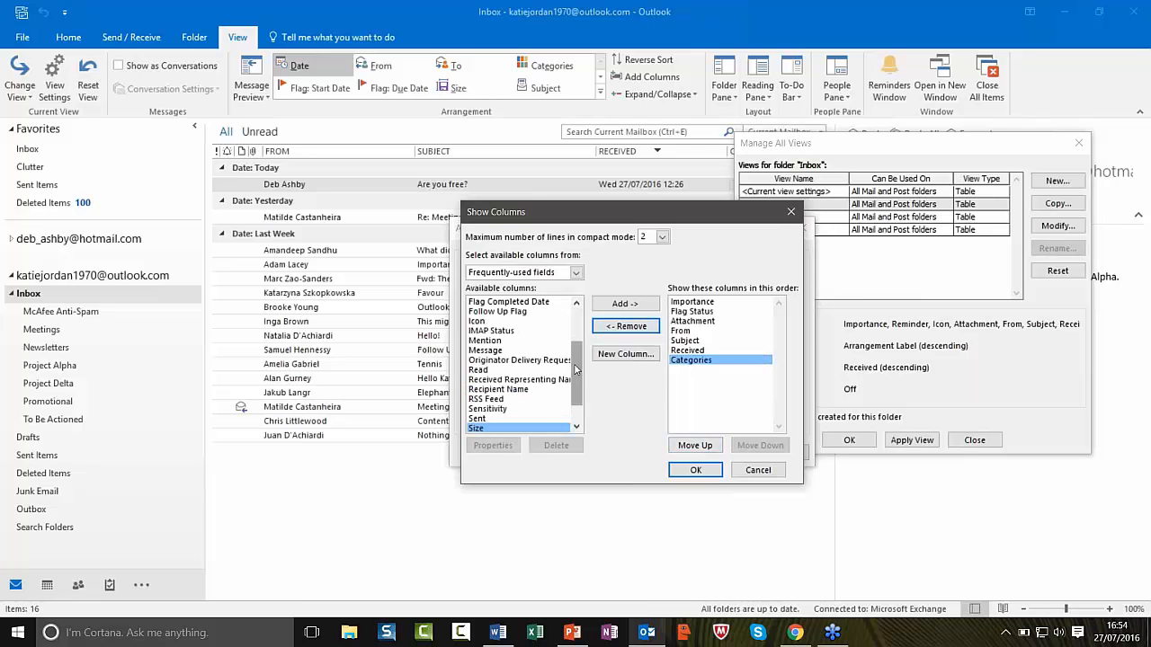
- Add the Cc and Created columns to the new view and accept the column selection
drag(576, 374, 576, 341)
click(481, 312)
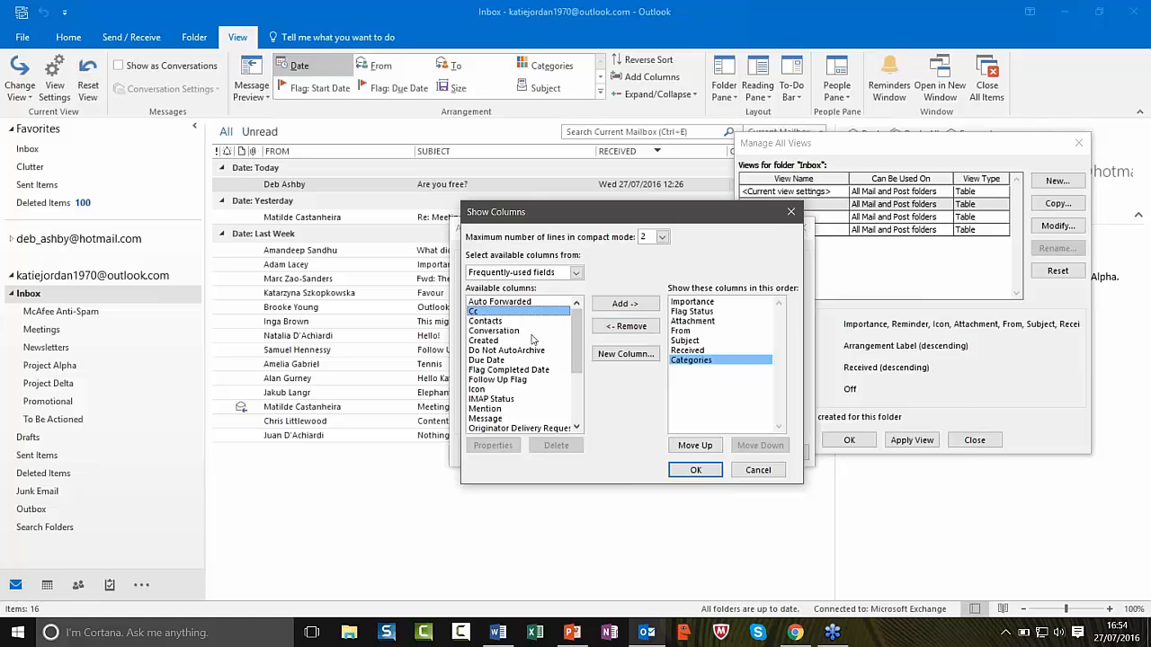
click(622, 304)
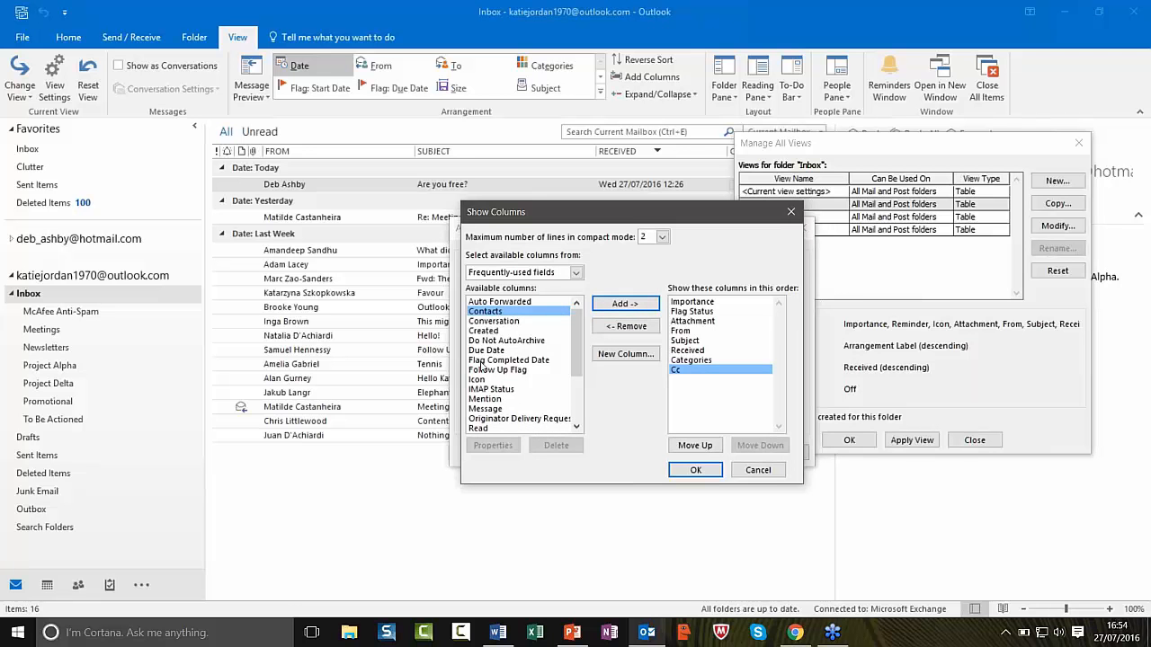
click(487, 331)
click(632, 306)
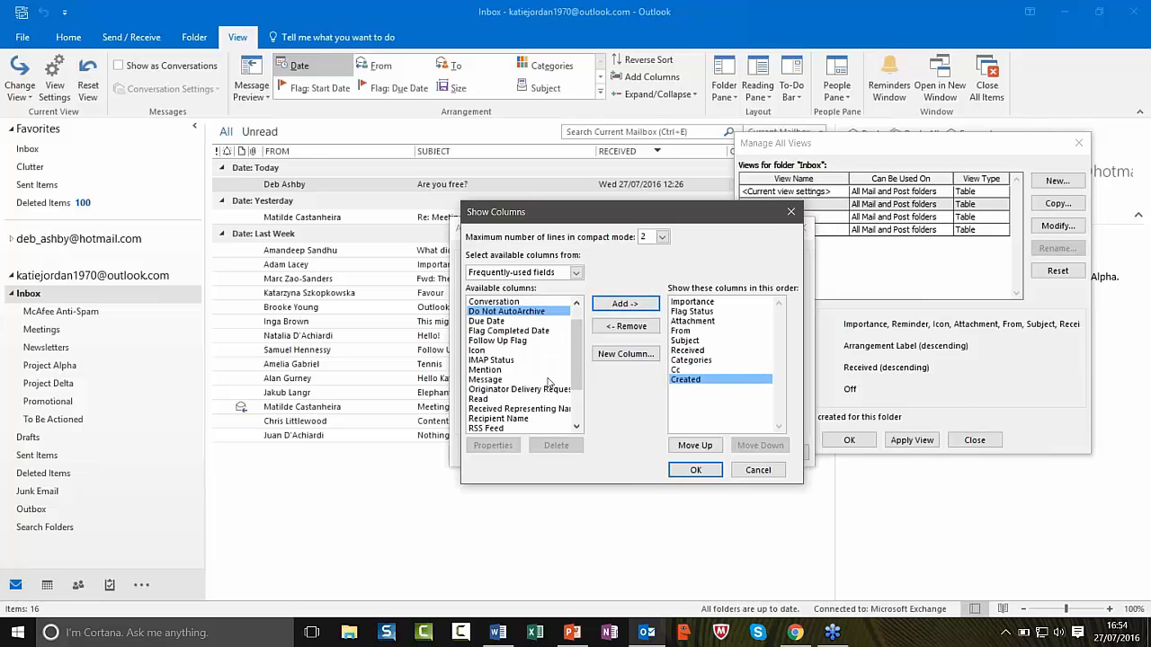
click(697, 470)
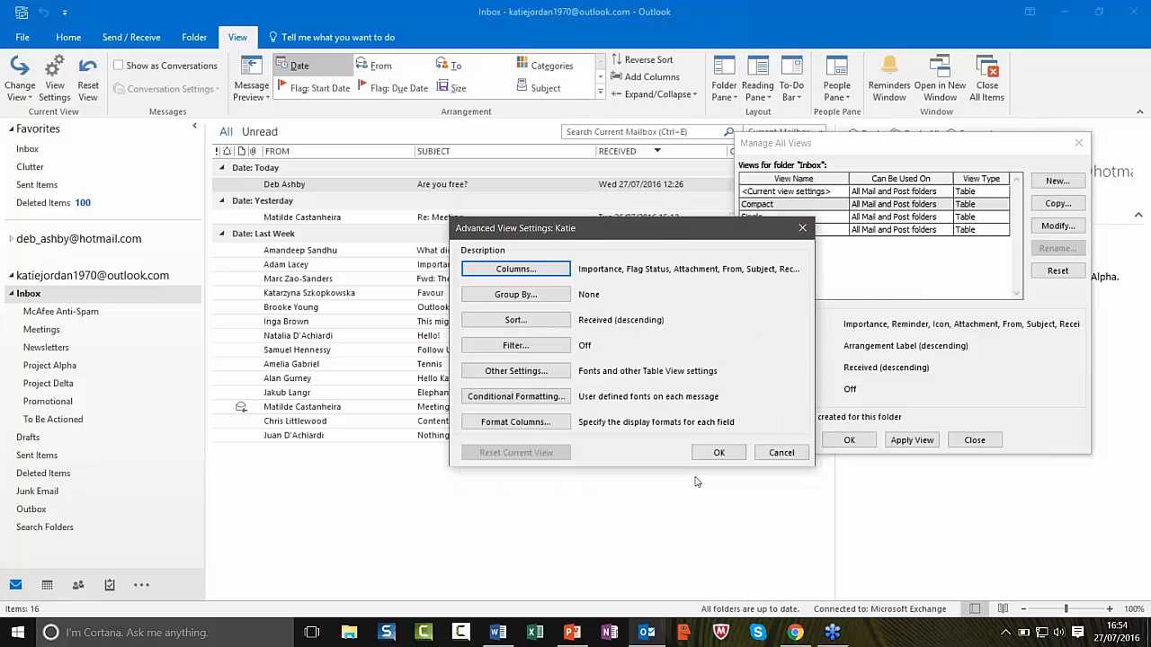
- Turn off automatic grouping, group the new view by Due Date in ascending order, and apply the view to the Inbox
click(513, 295)
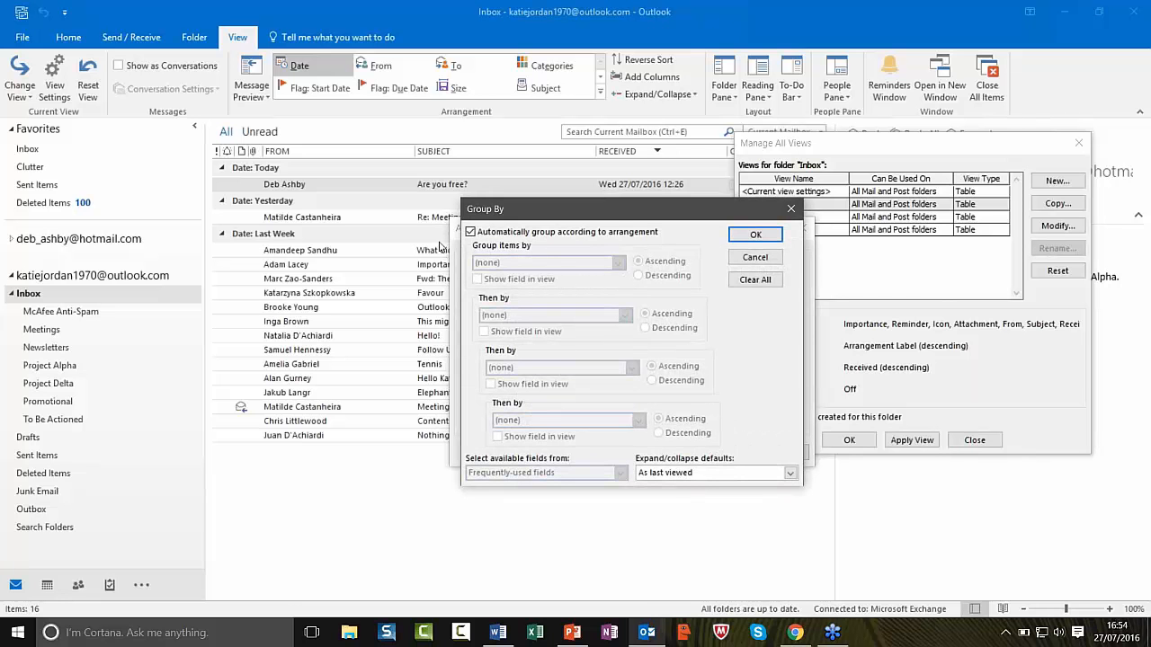
click(470, 232)
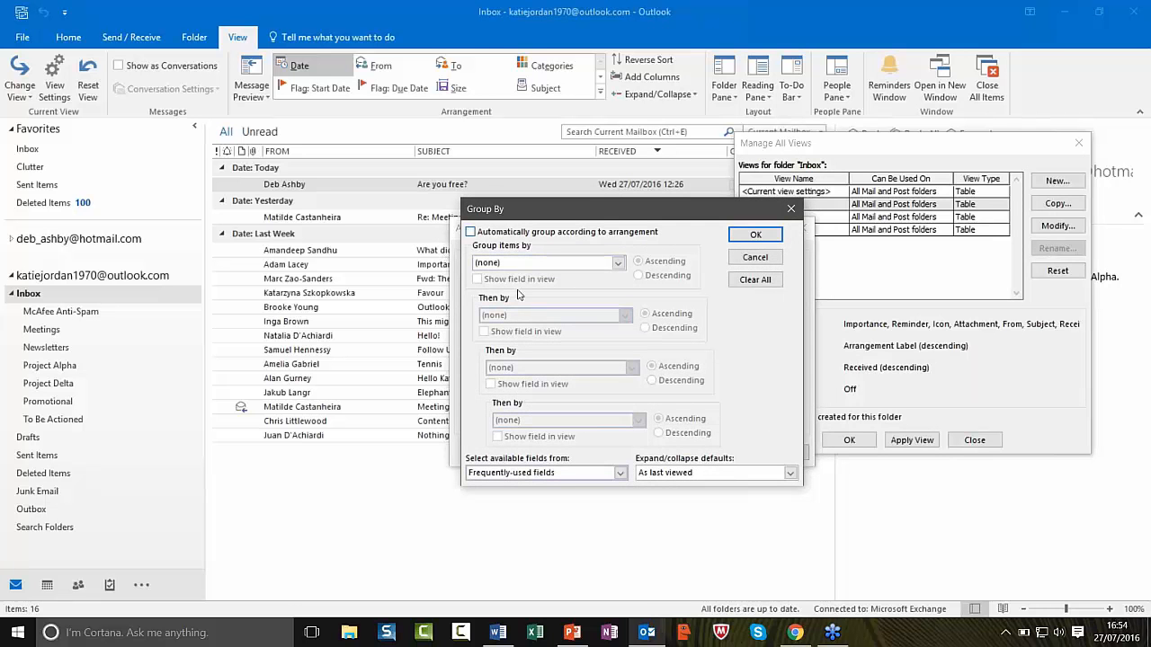
click(618, 263)
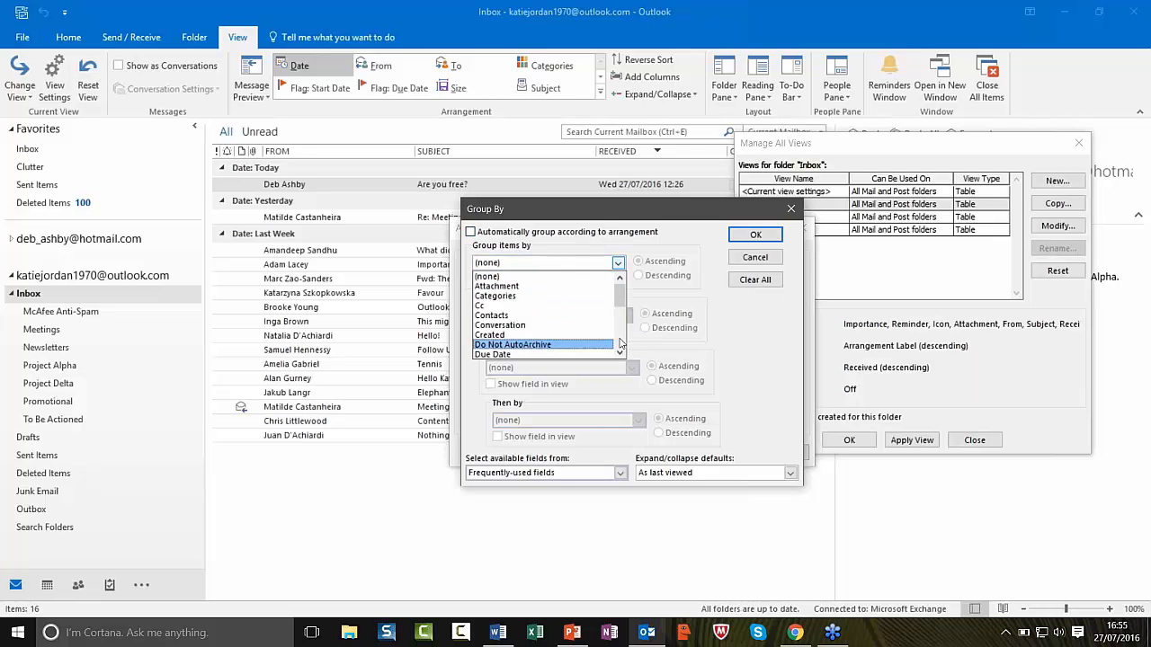
scroll(620, 343, down, 2)
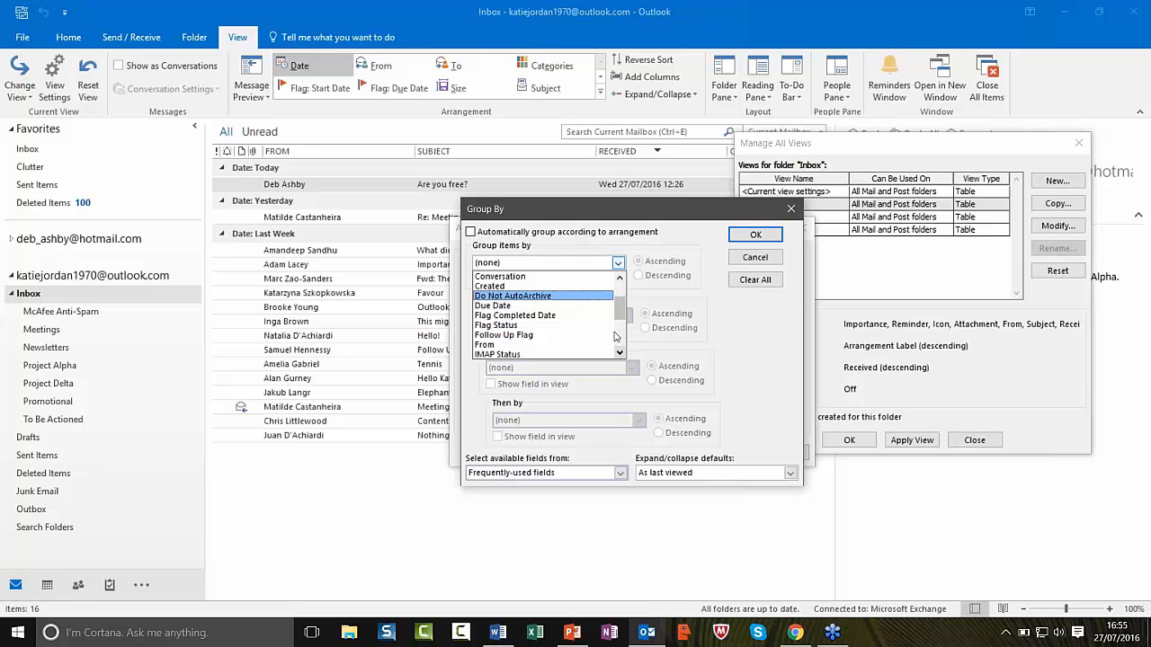
click(505, 311)
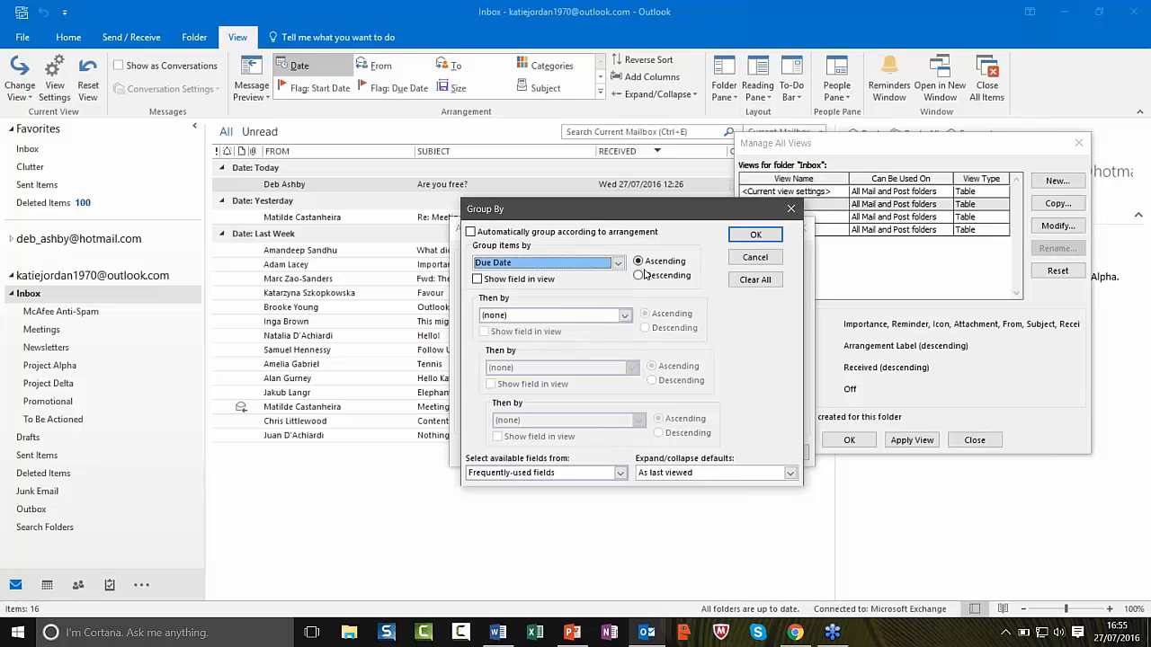
click(757, 235)
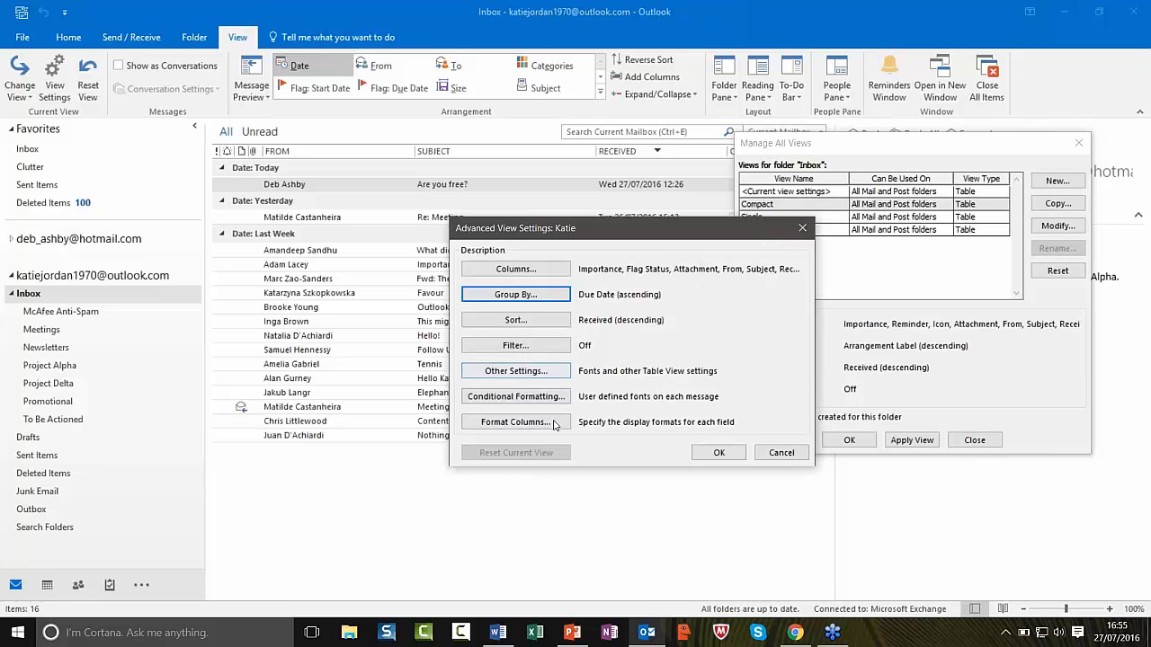
click(720, 454)
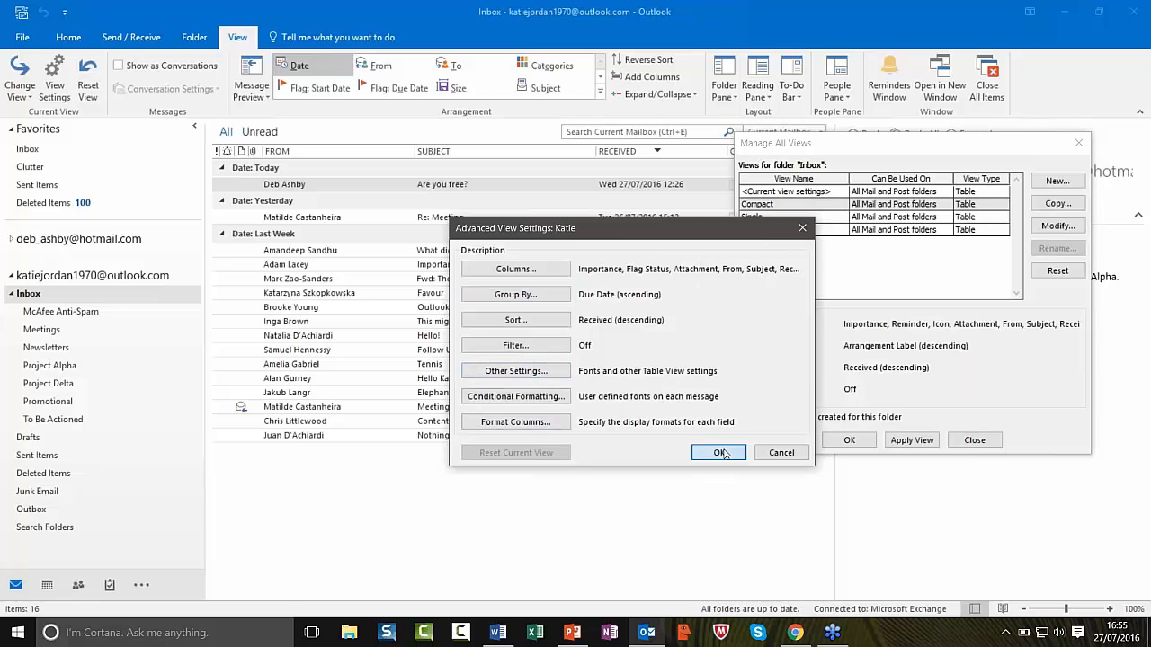
click(911, 441)
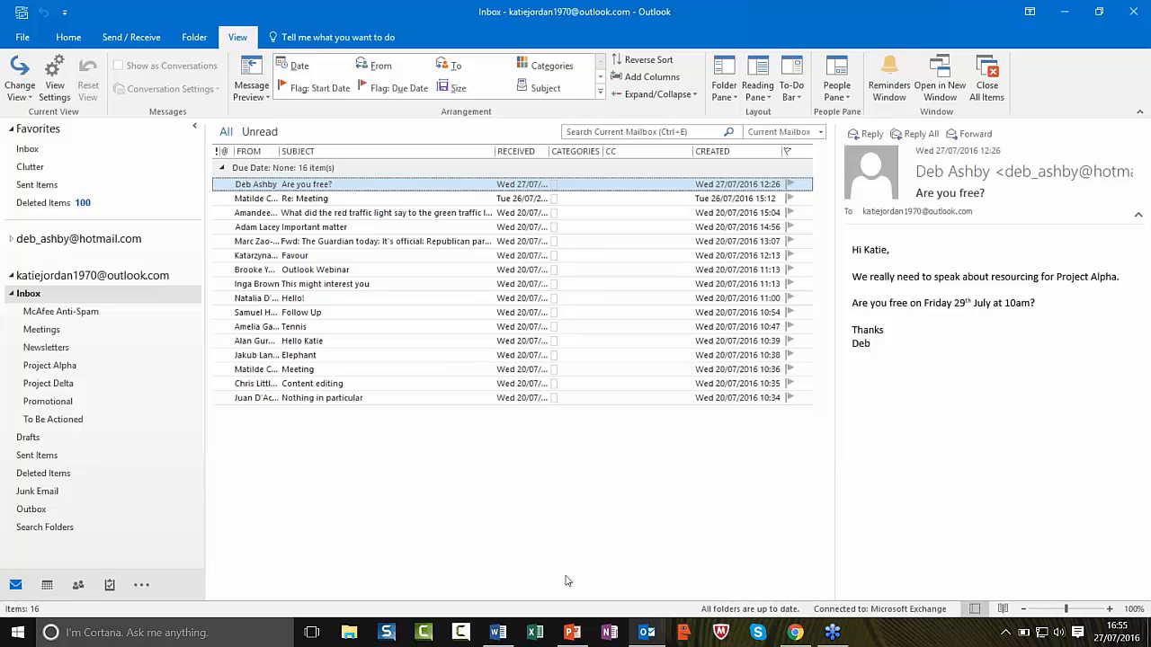
- Switch the Inbox back to the Compact view through the manager of all views
click(19, 85)
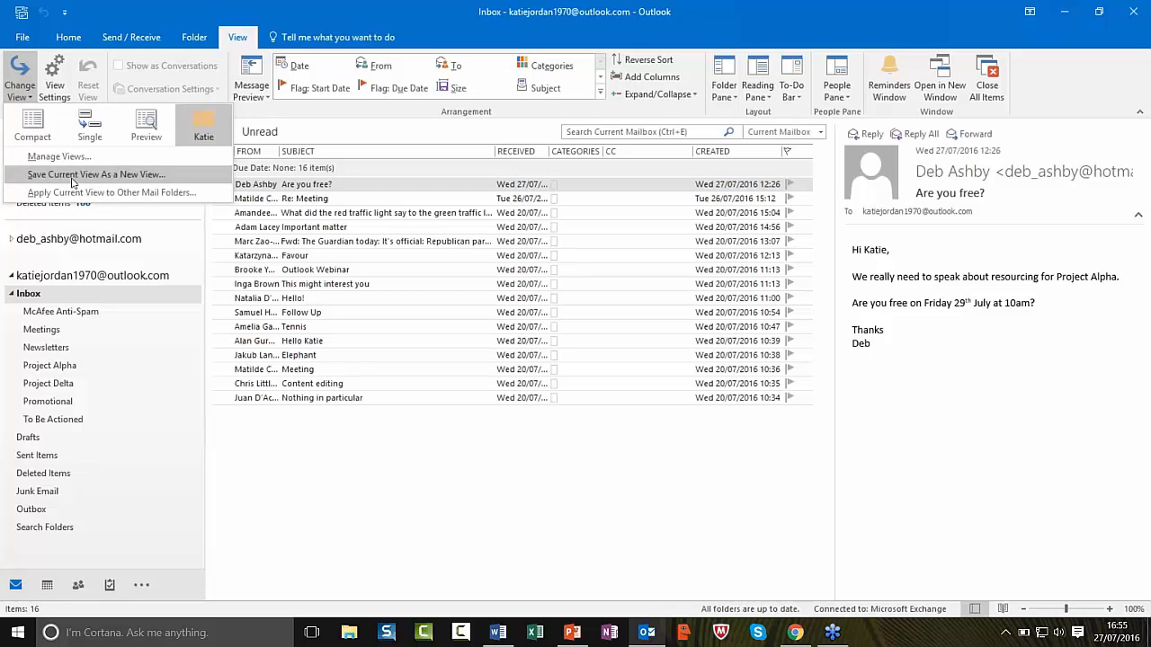
click(71, 157)
click(466, 218)
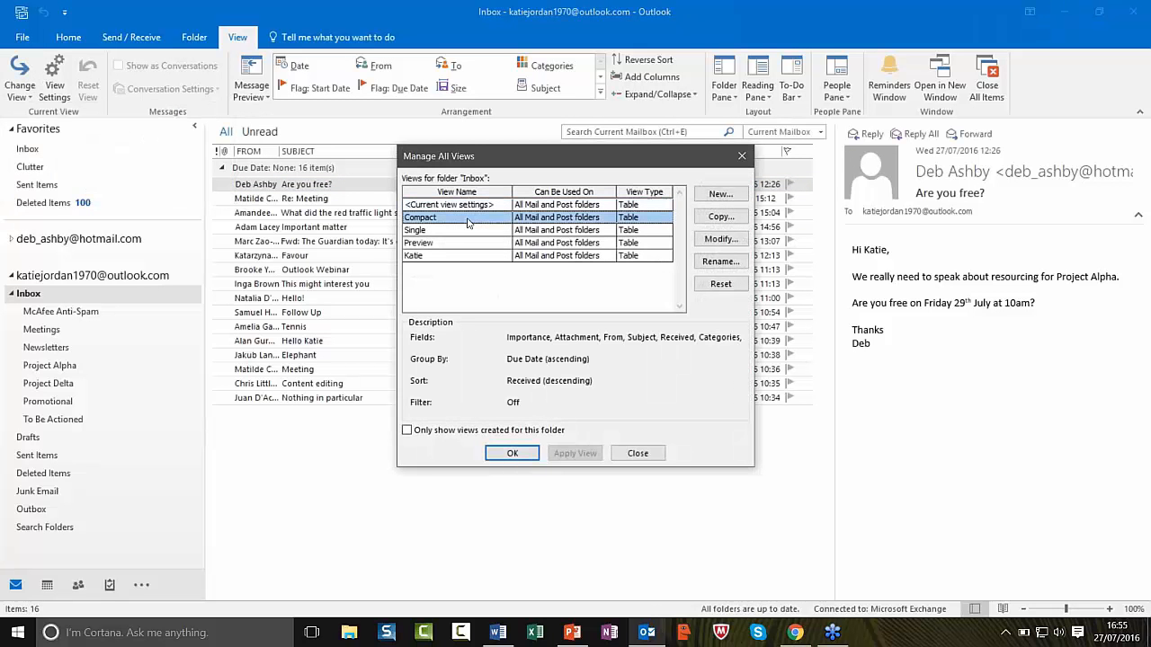
click(575, 453)
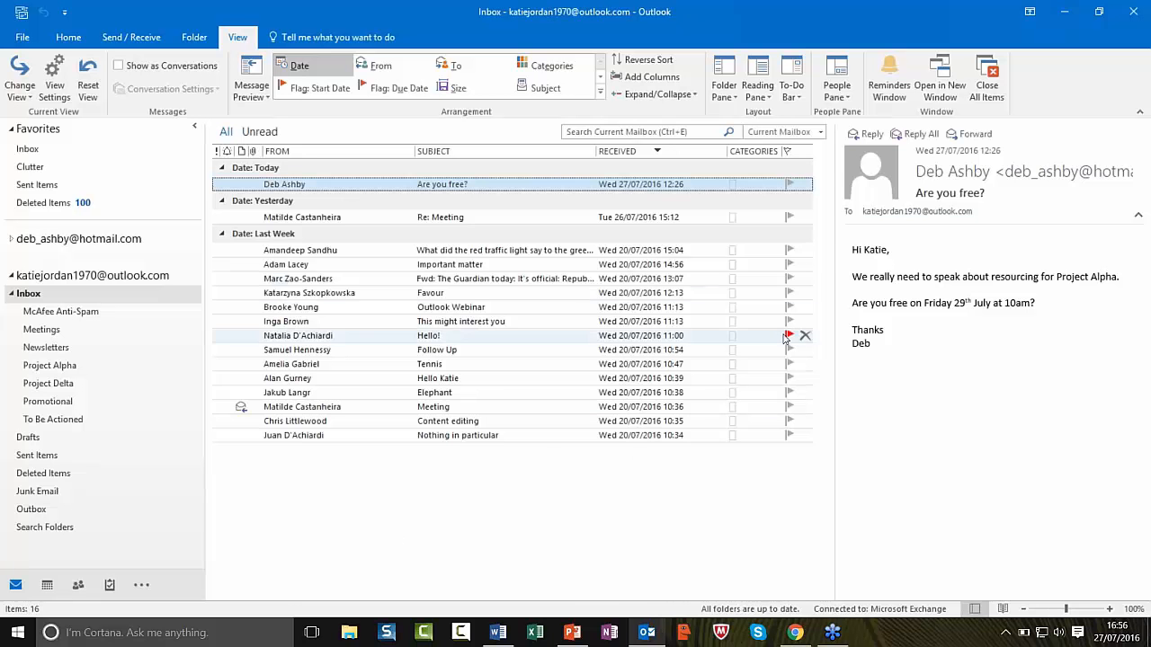
- Flag the "Re: Meeting" message for follow-up today and examine the other flag options without changing the flag
click(788, 184)
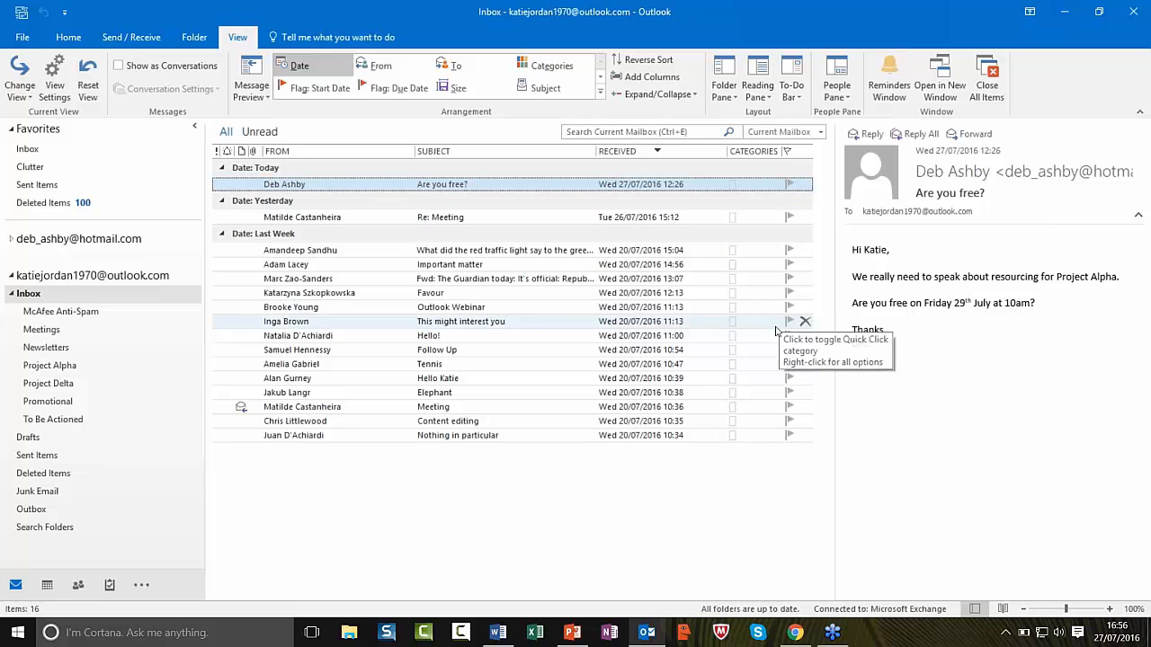
click(790, 217)
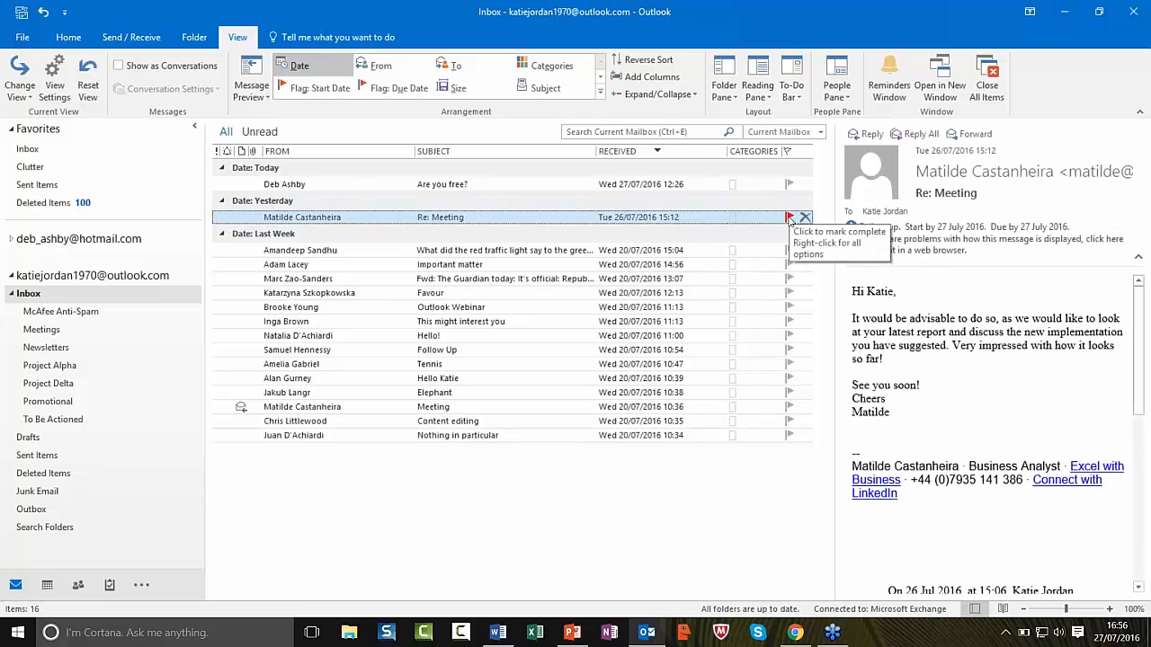
right_click(789, 218)
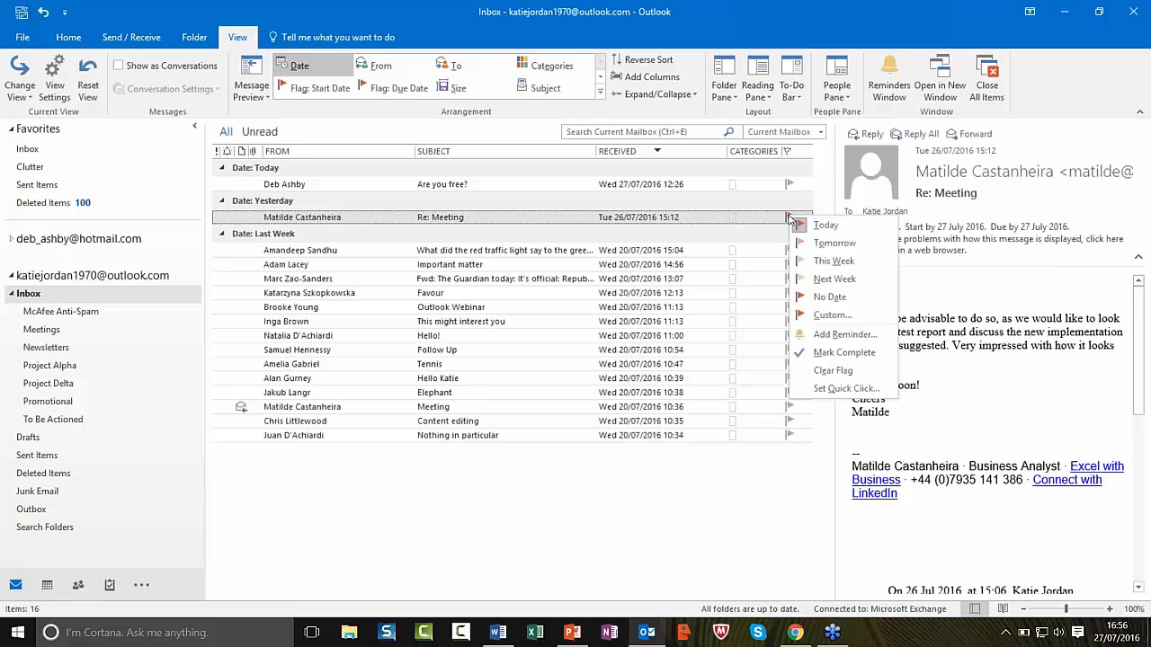
click(626, 537)
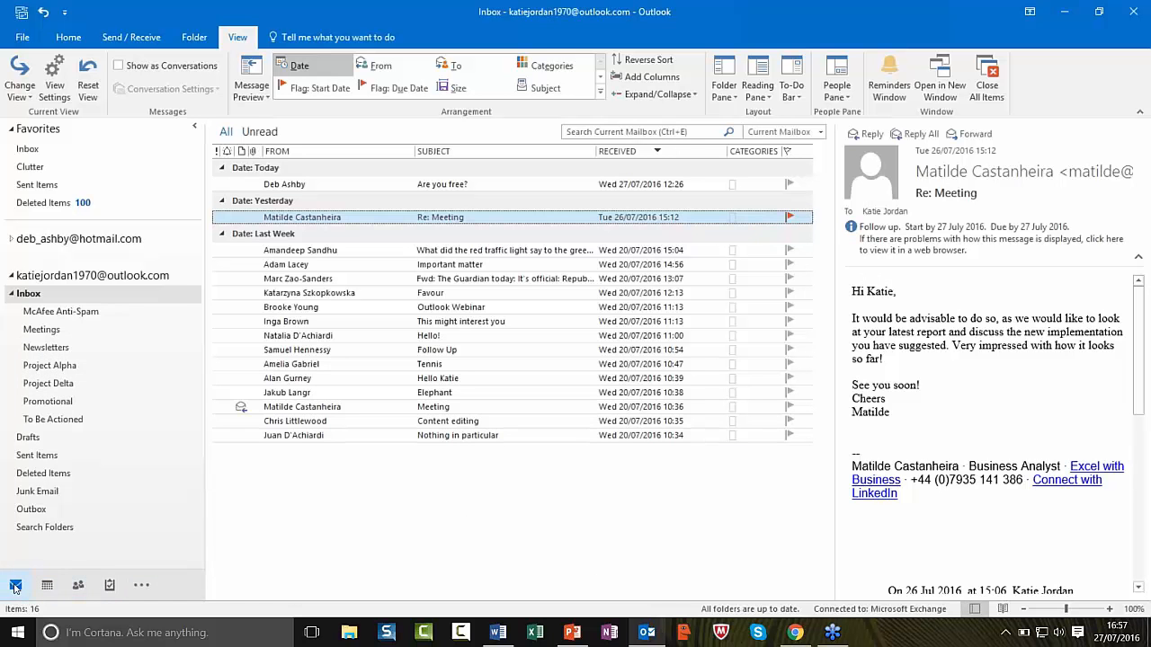
- Open Tasks, look through both accounts' task folders and the To-Do List of flagged items, and return to the mail Inbox
mouse_move(50, 588)
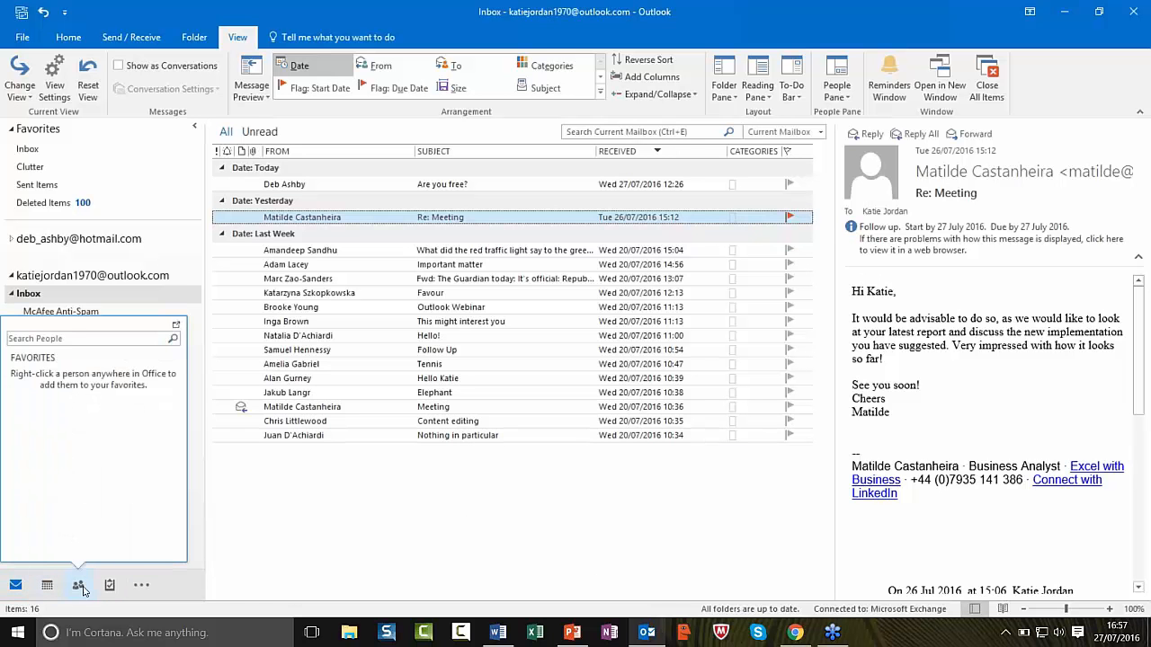
mouse_move(110, 586)
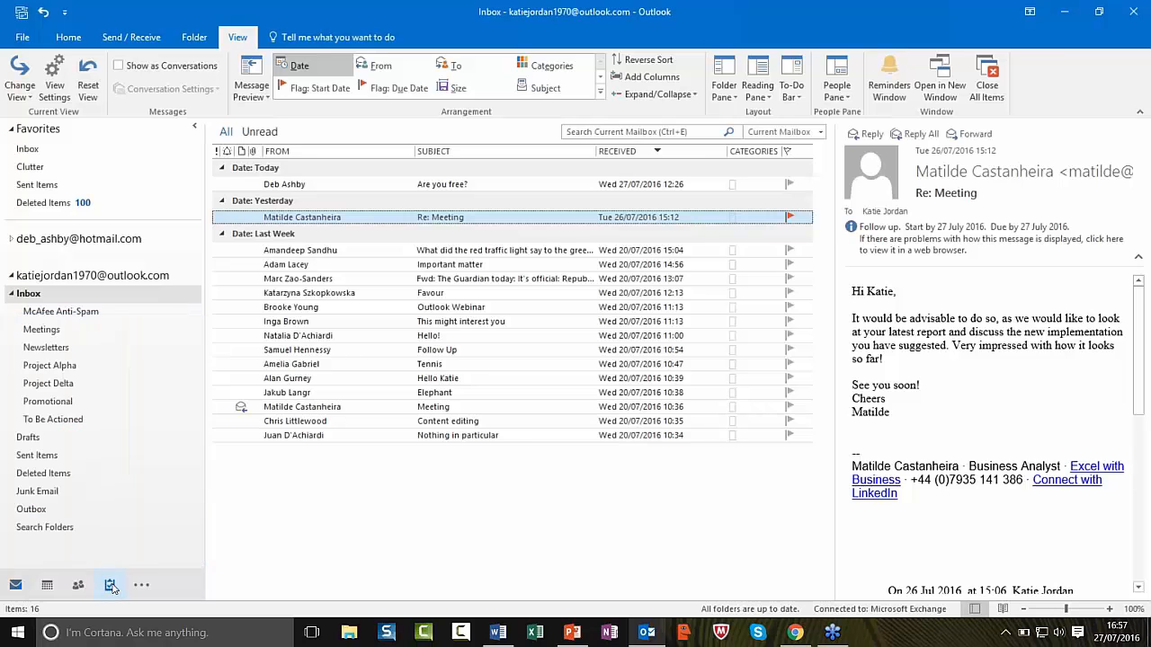
click(111, 585)
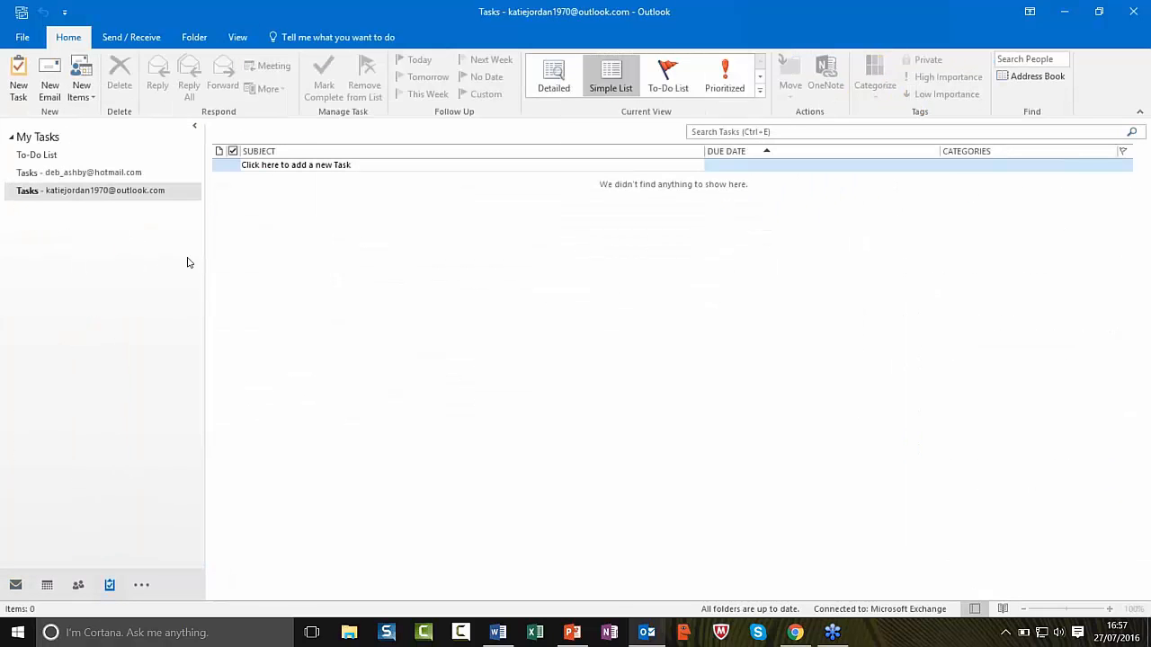
click(70, 191)
click(66, 172)
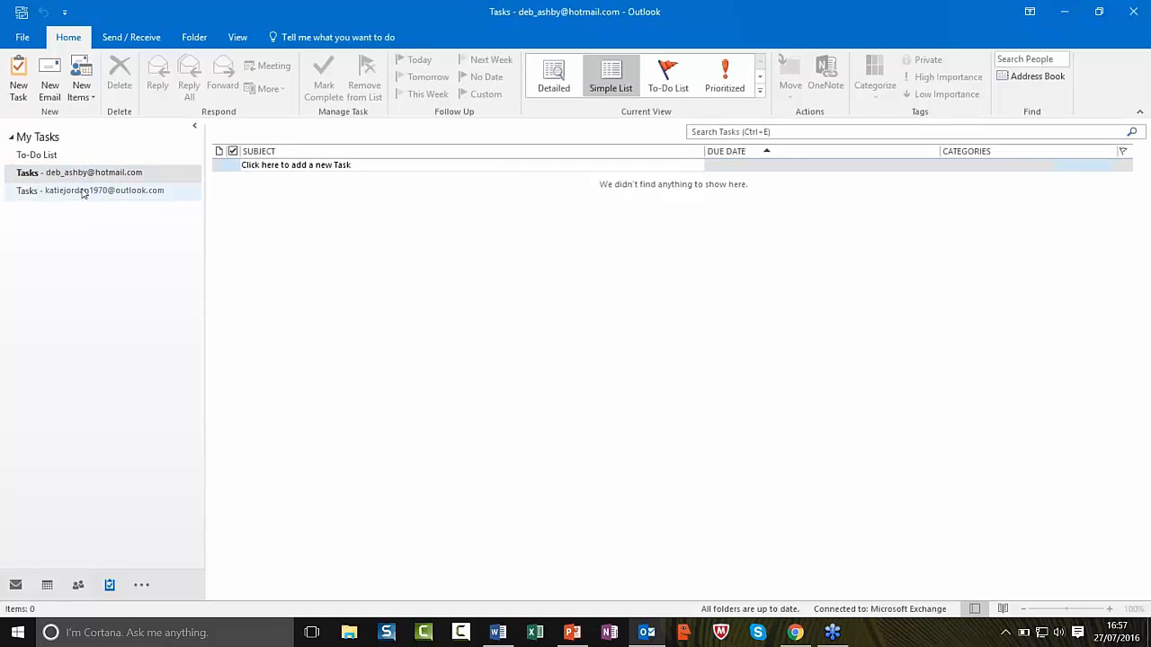
click(49, 193)
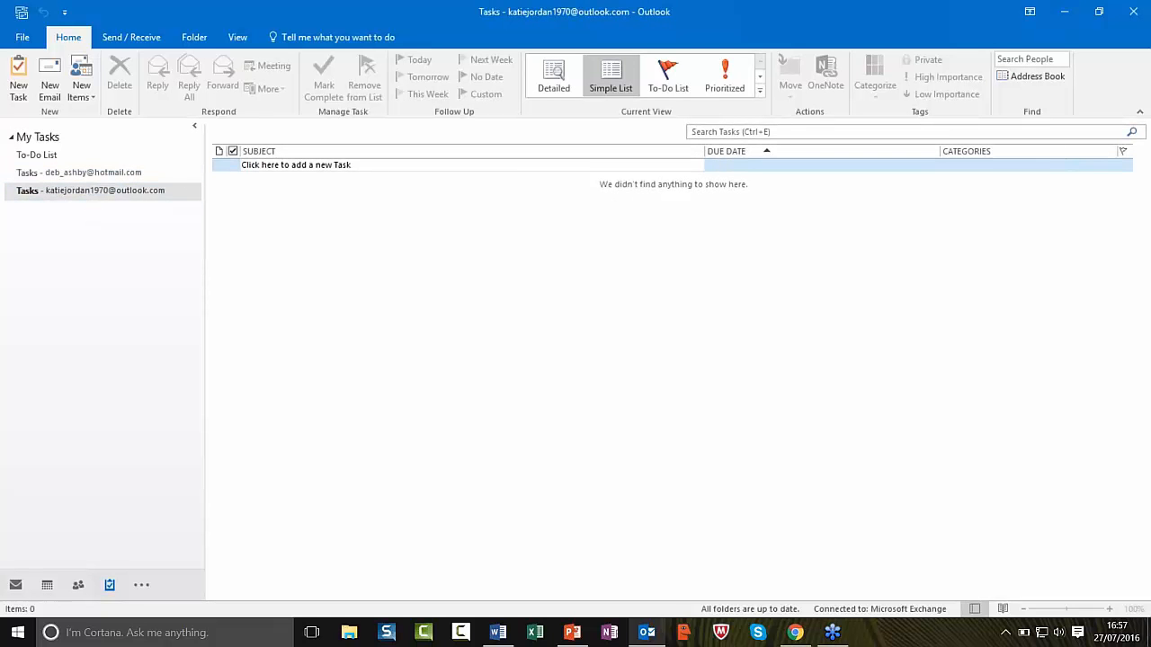
click(32, 155)
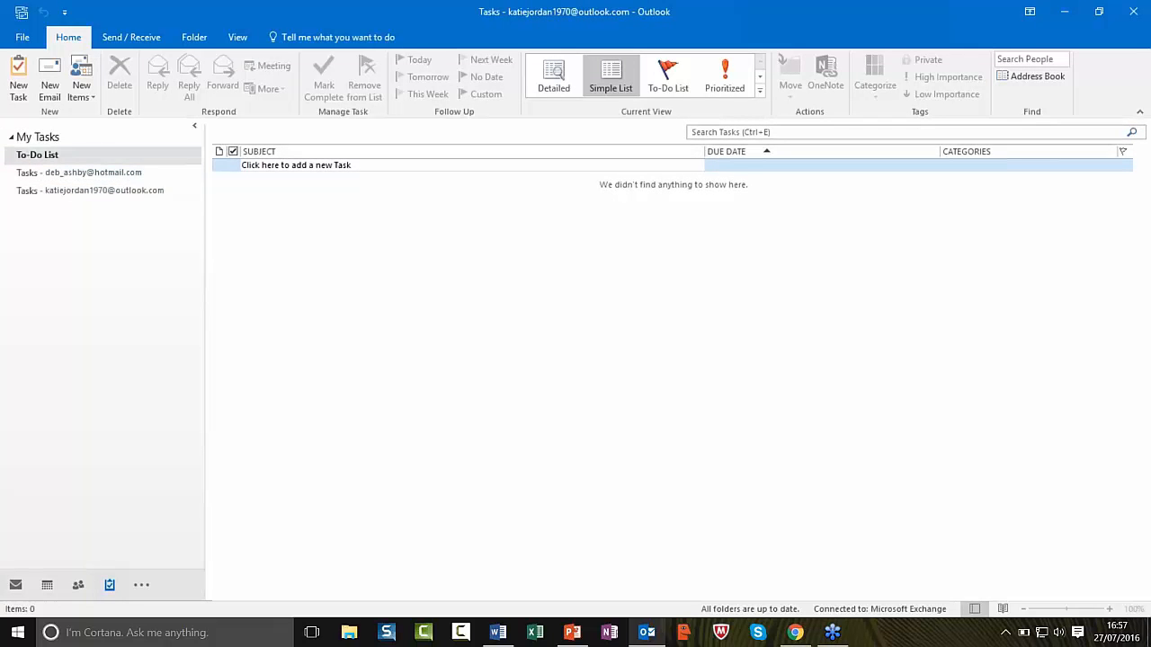
click(668, 76)
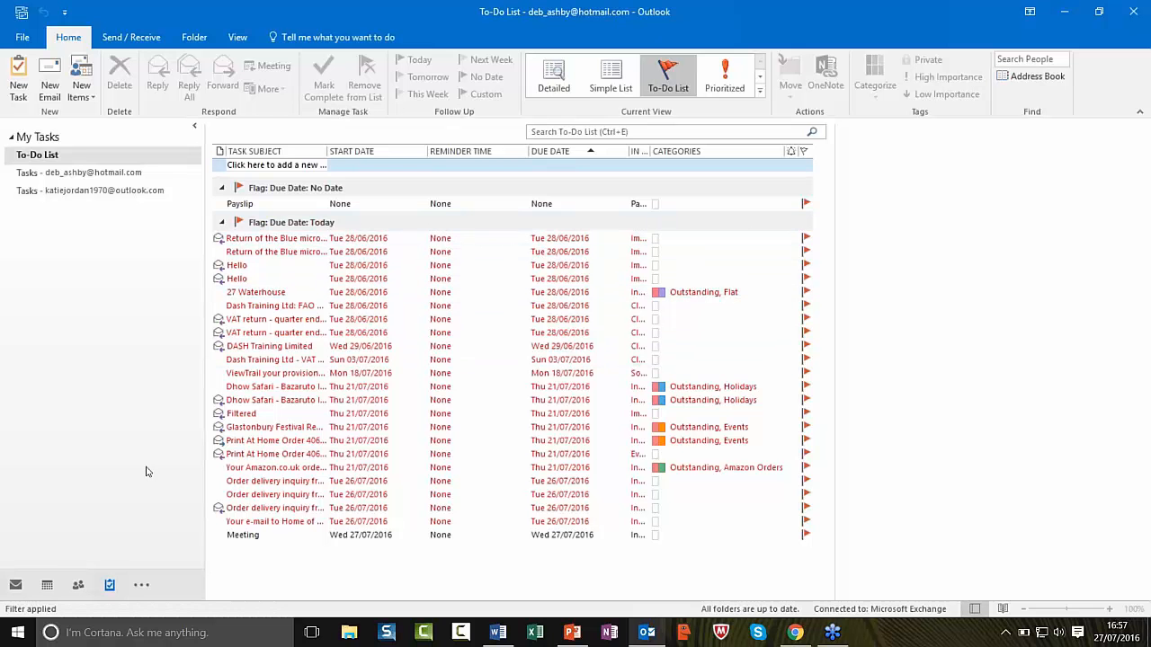
click(15, 585)
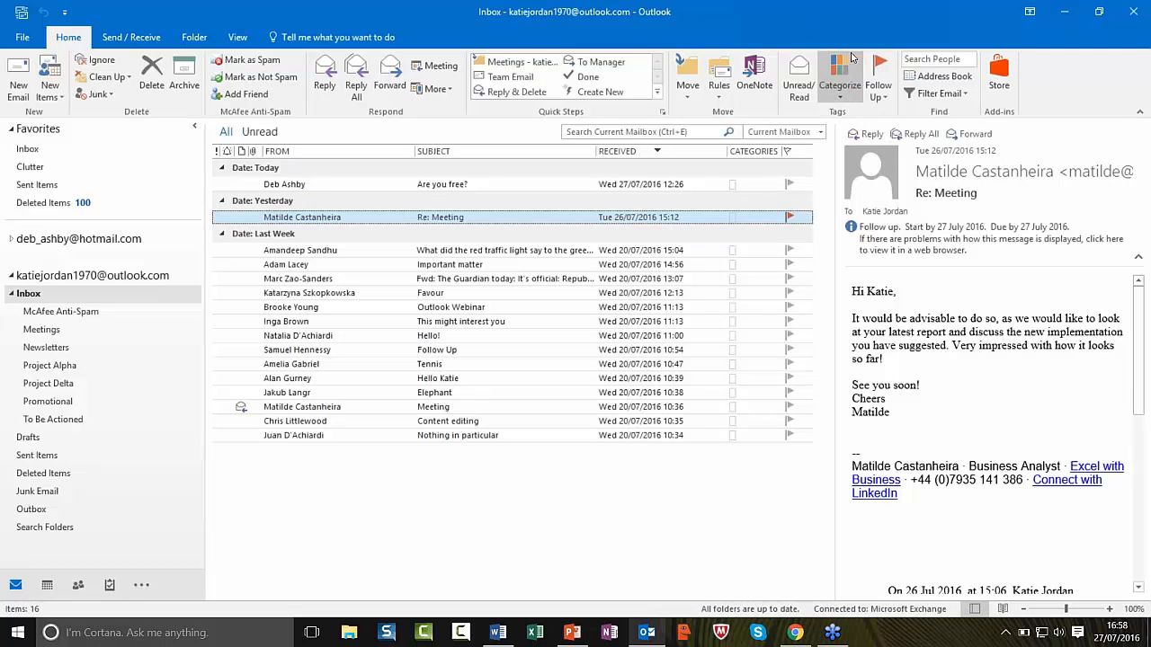
- Open the full list of color categories and rename the blue category as Project Alpha
click(883, 94)
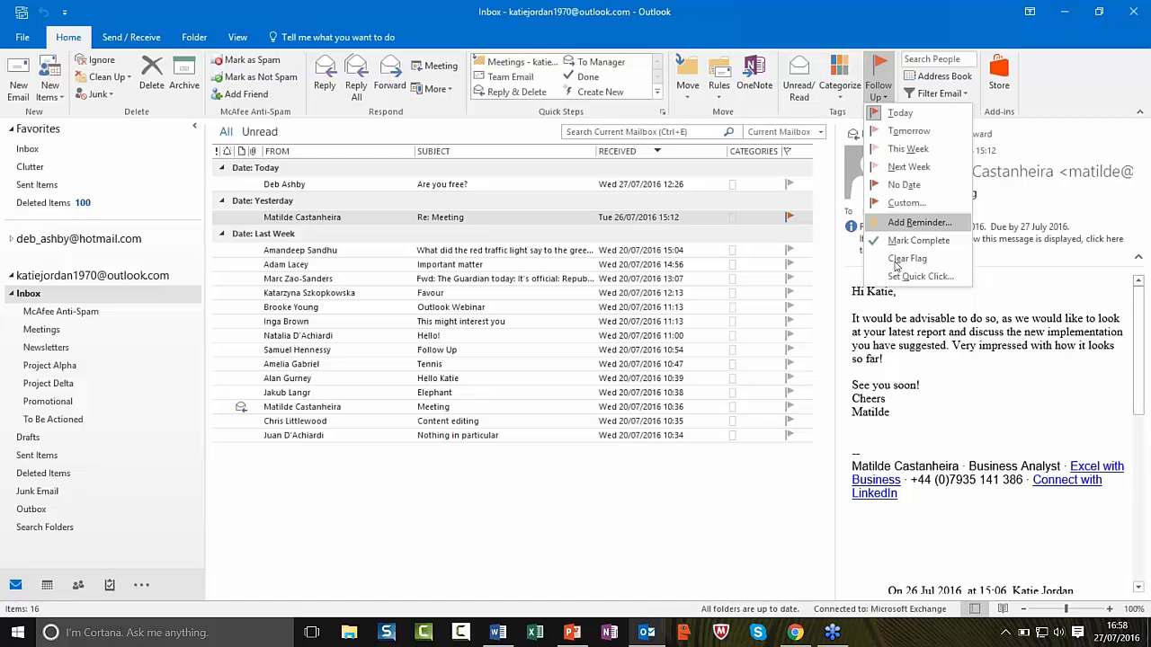
click(843, 97)
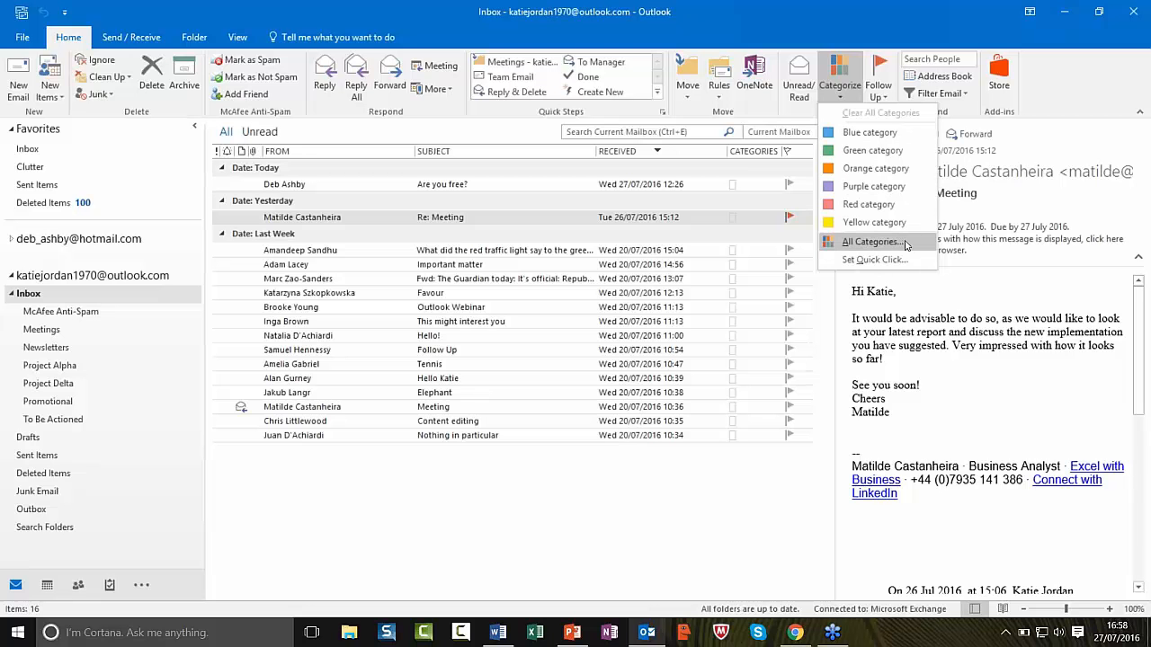
click(868, 241)
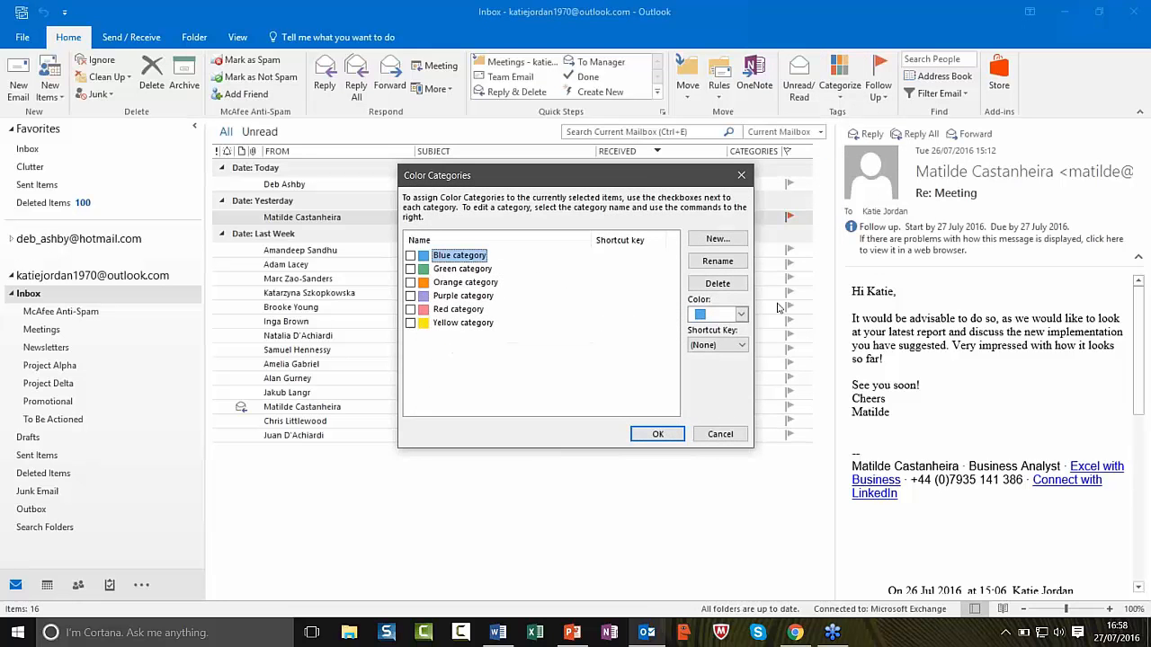
click(731, 267)
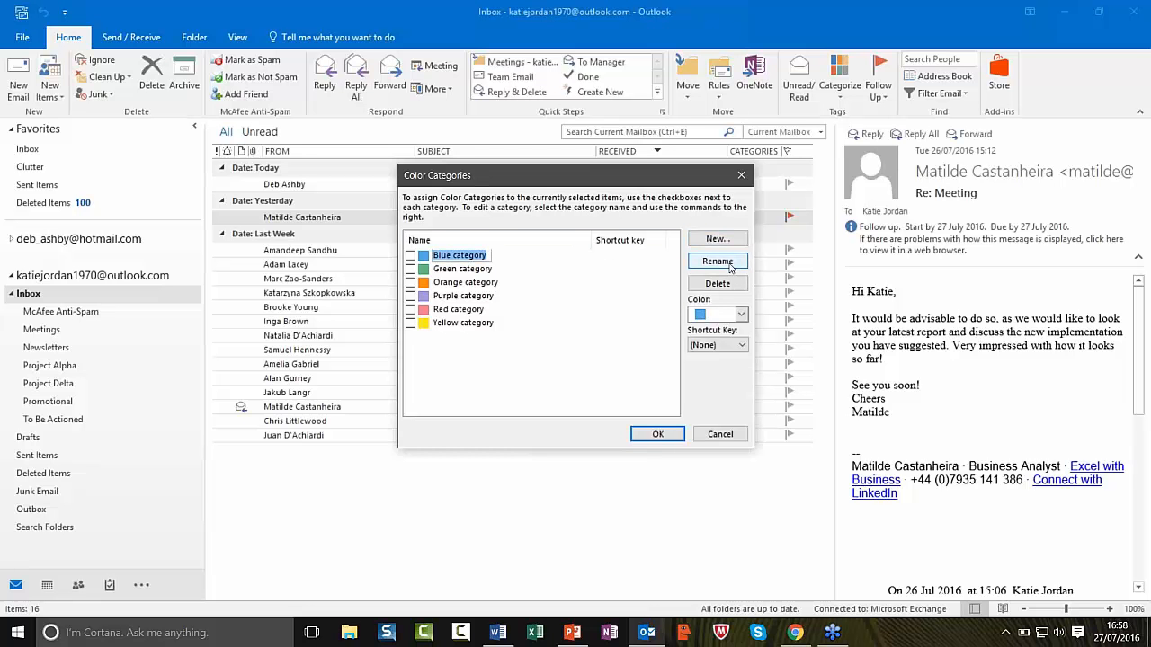
text(Pr)
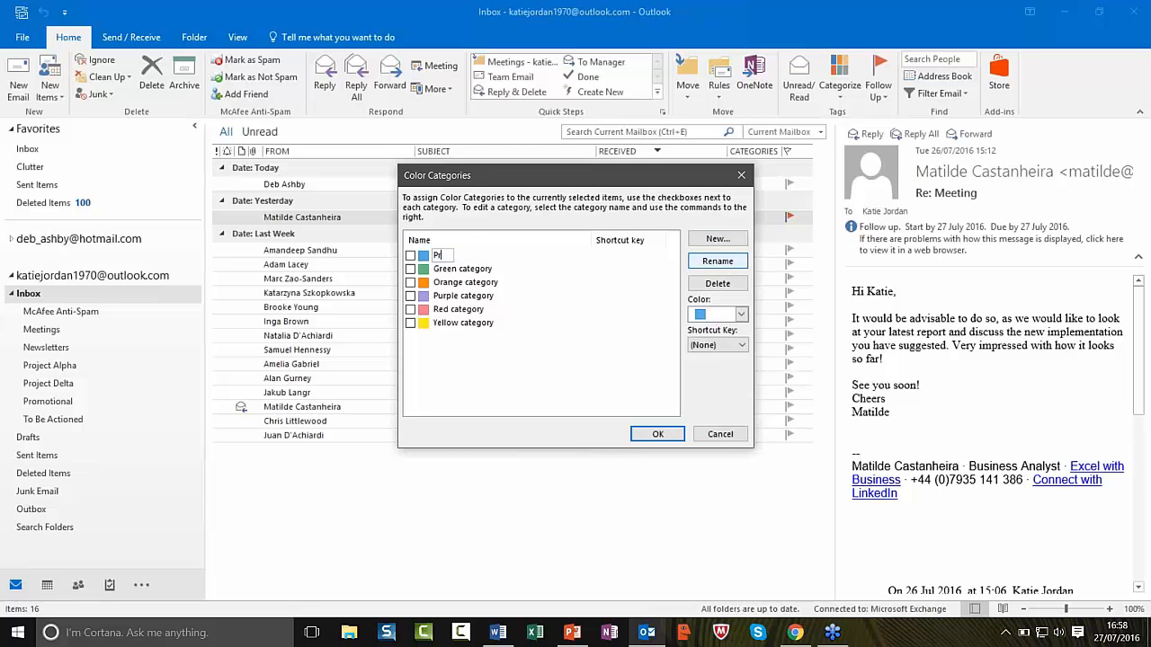
text(oject Alpha)
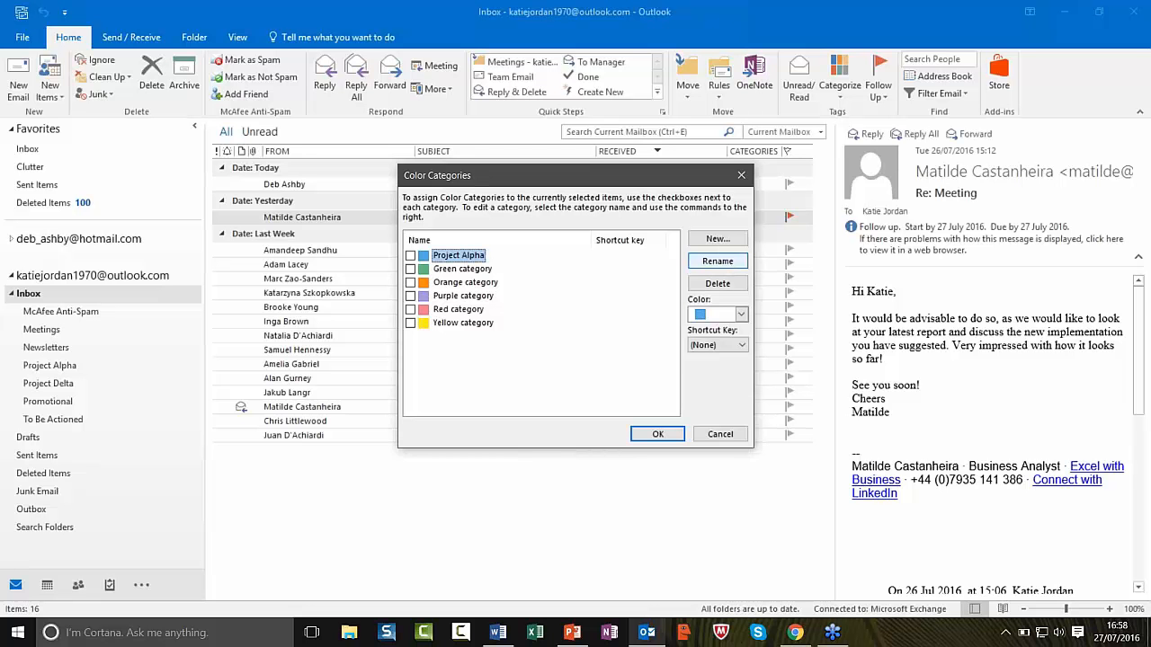
- Rename the green category as Project Delta and select the orange category
click(479, 271)
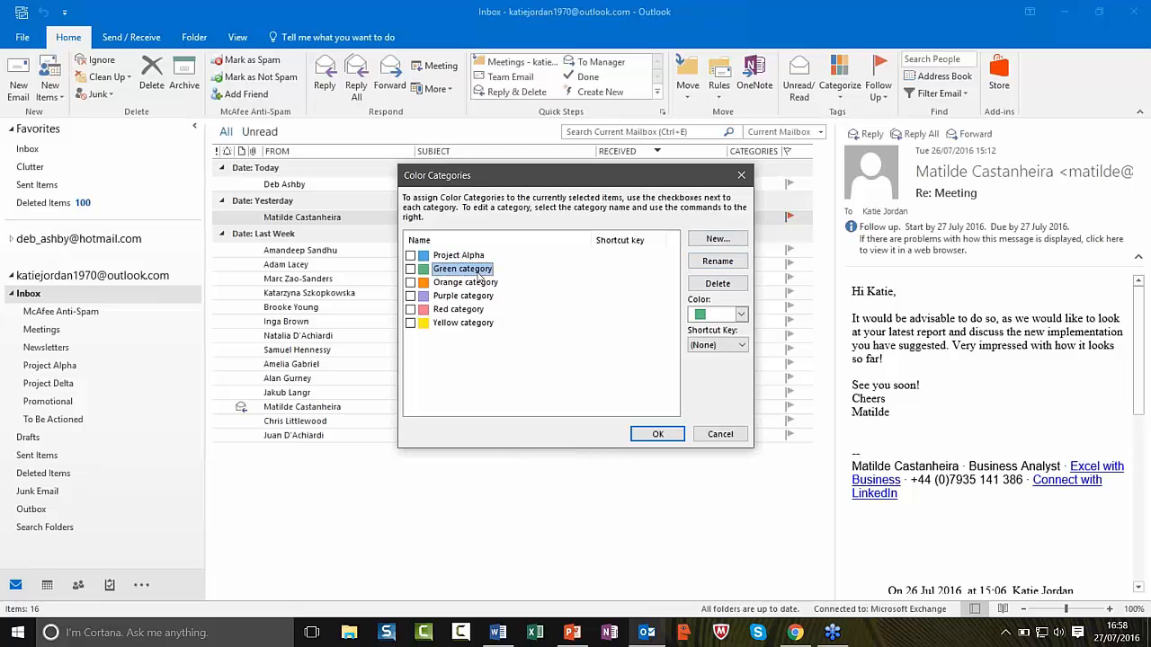
click(715, 266)
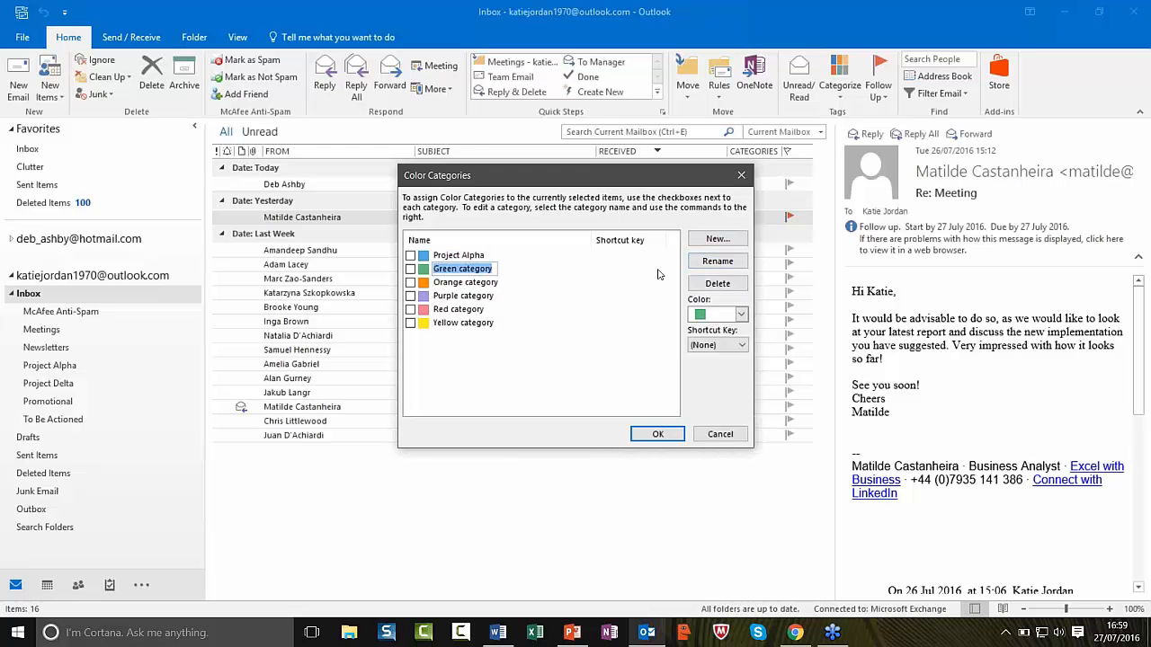
text(Project)
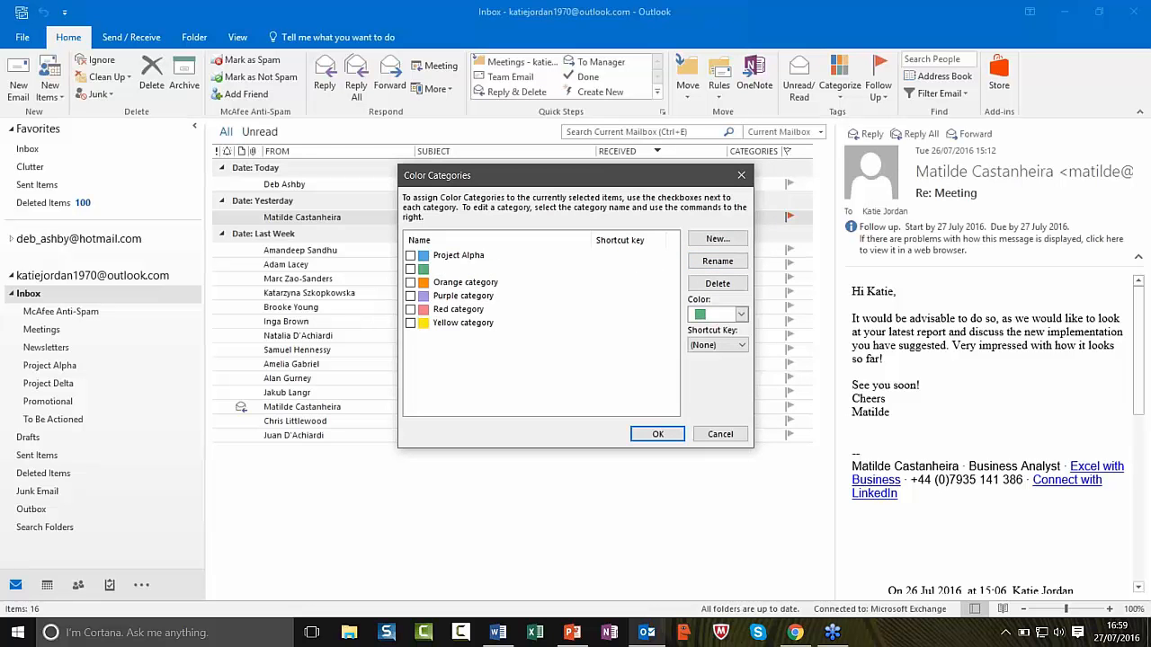
text( Delta)
key(Return)
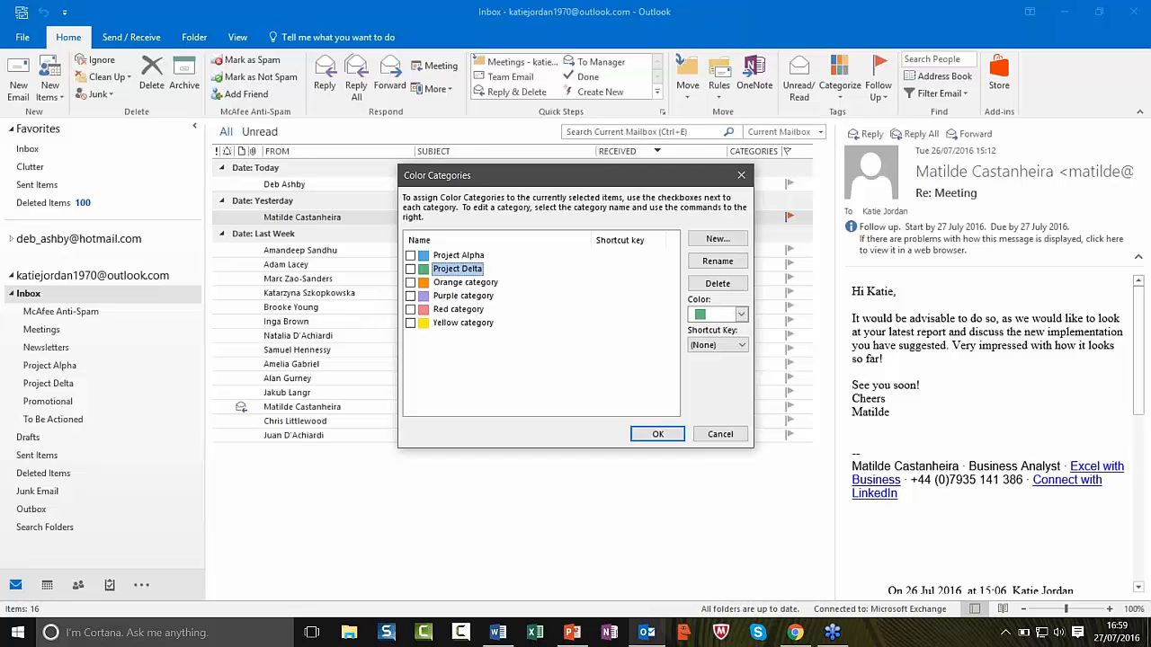
click(499, 285)
click(716, 239)
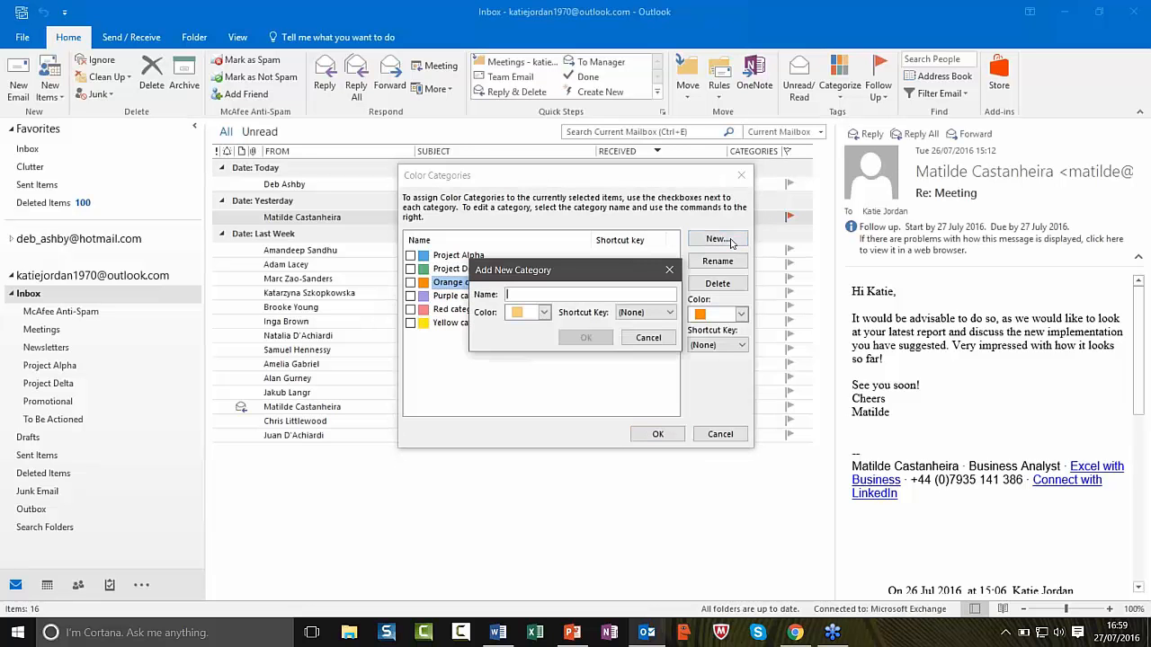
text(Meeti)
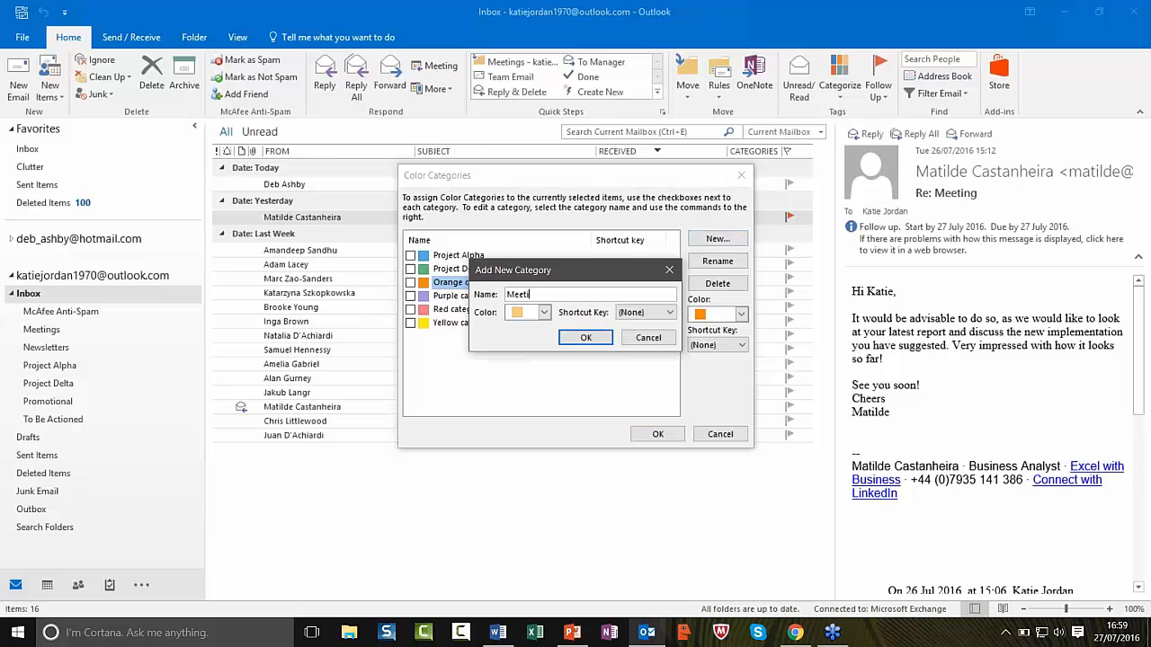
click(670, 271)
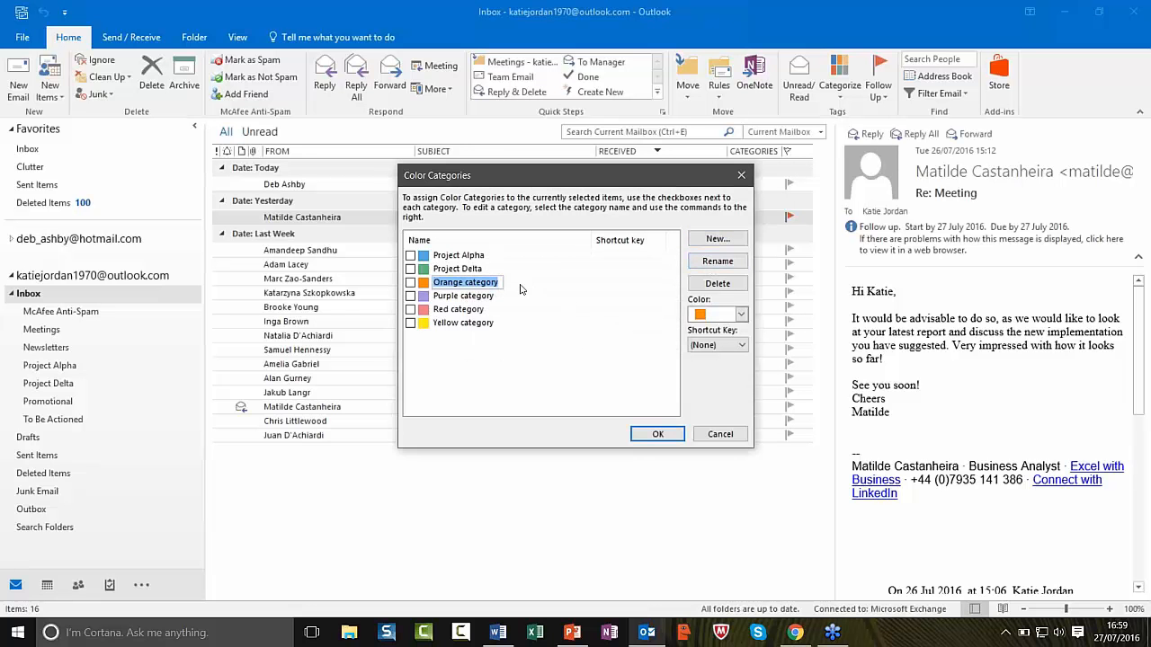
- Rename the orange category as Meetings, save the category list, and assign Meetings to the "Re: Meeting" message
text(Meetings)
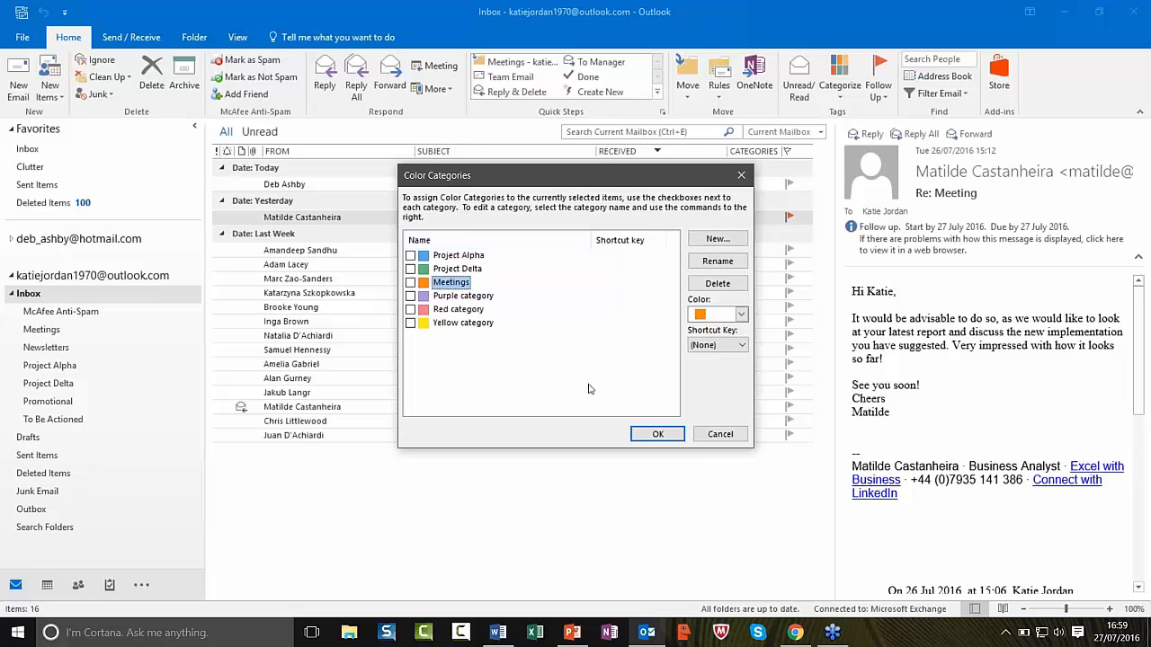
click(662, 433)
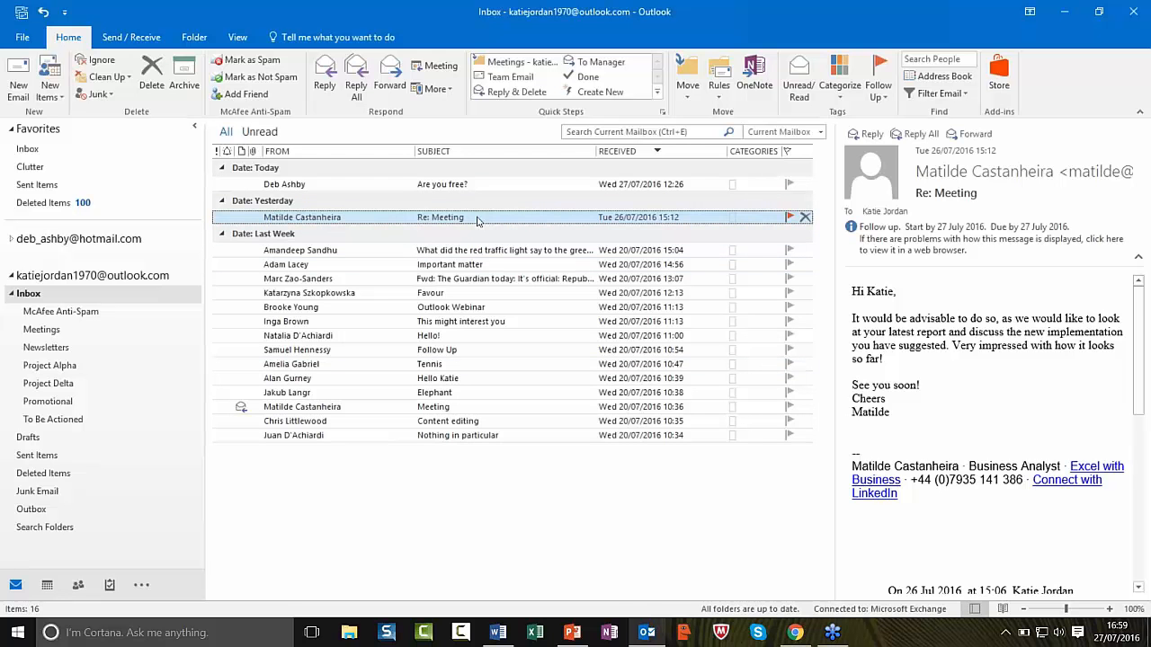
click(848, 90)
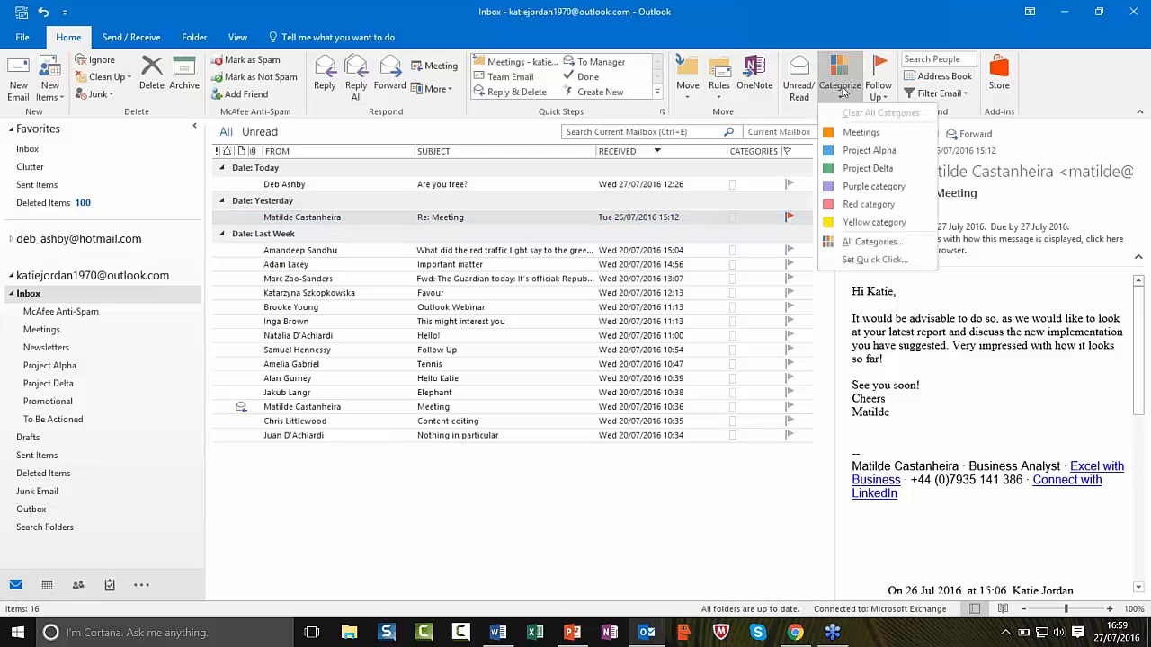
click(848, 133)
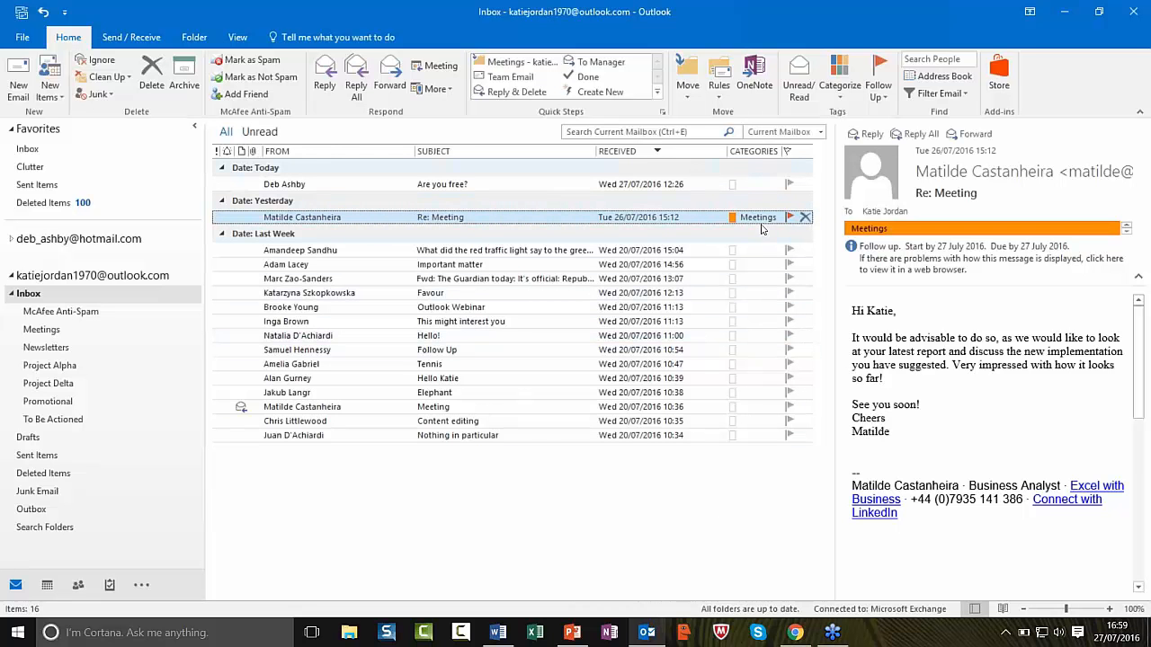
- Examine the categorized messages in the Hotmail account's Inbox and return to the Outlook.com account's Inbox
click(11, 239)
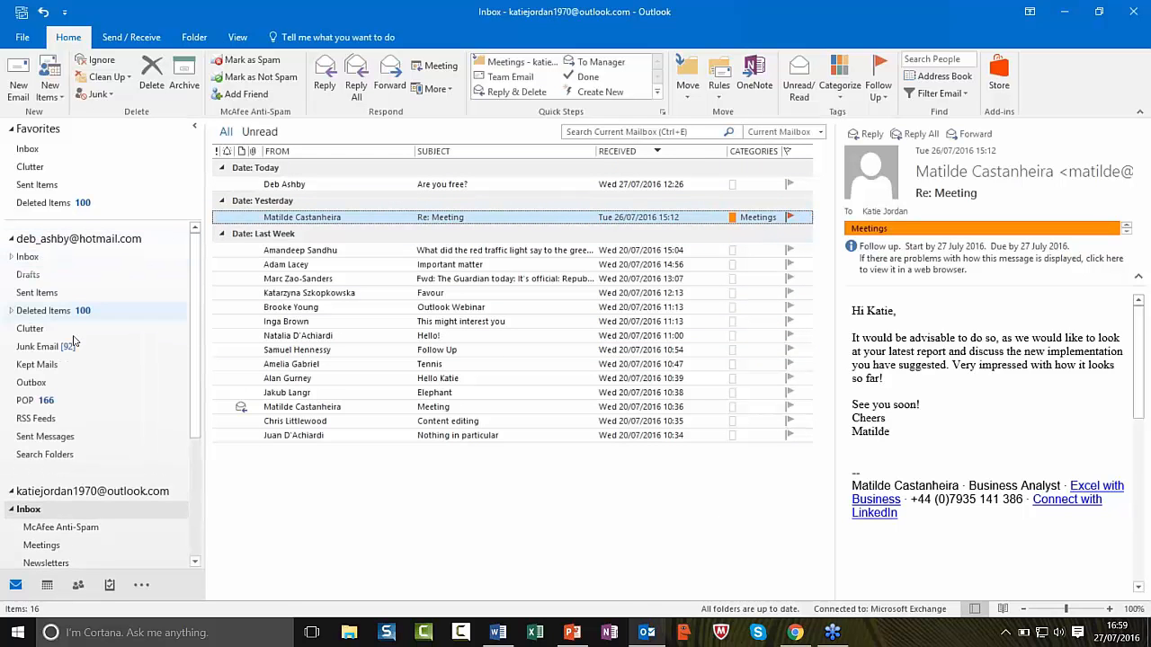
click(28, 257)
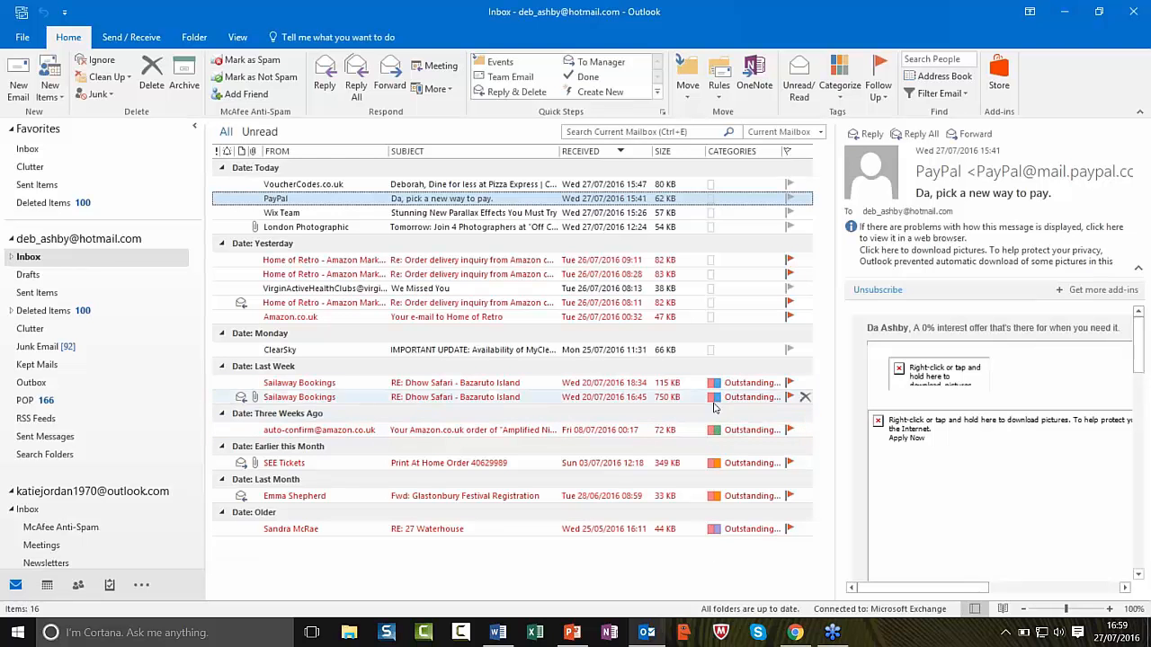
click(33, 510)
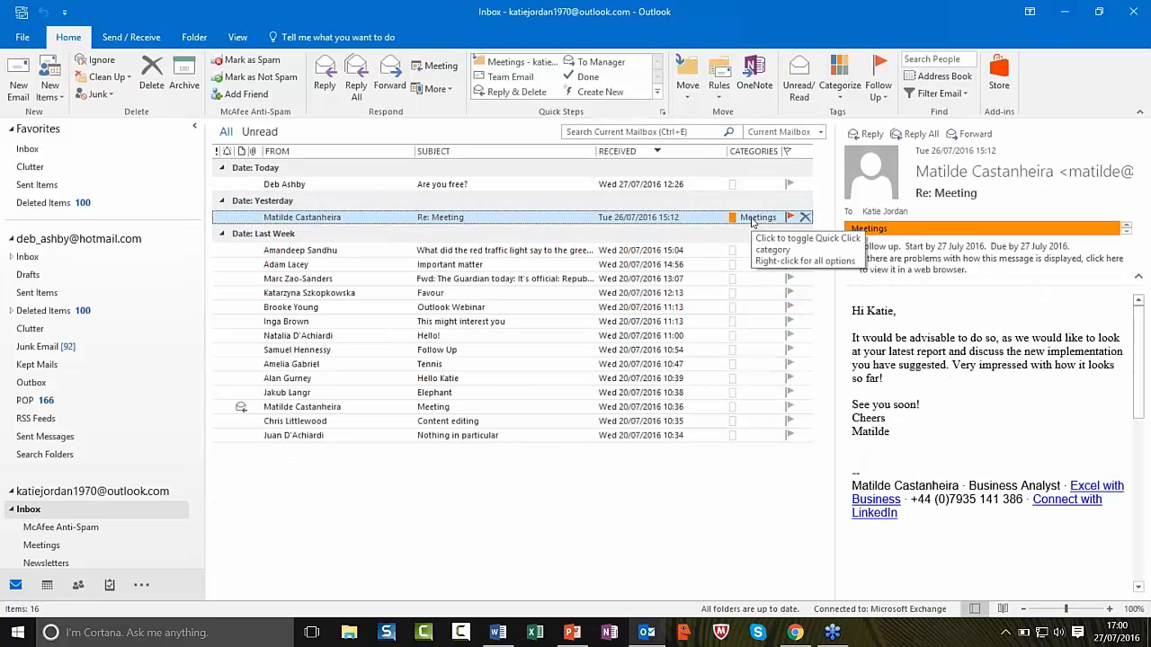
- Add the Project Alpha category to the "Re: Meeting" message and collapse the Hotmail account's folder list
click(839, 79)
click(863, 150)
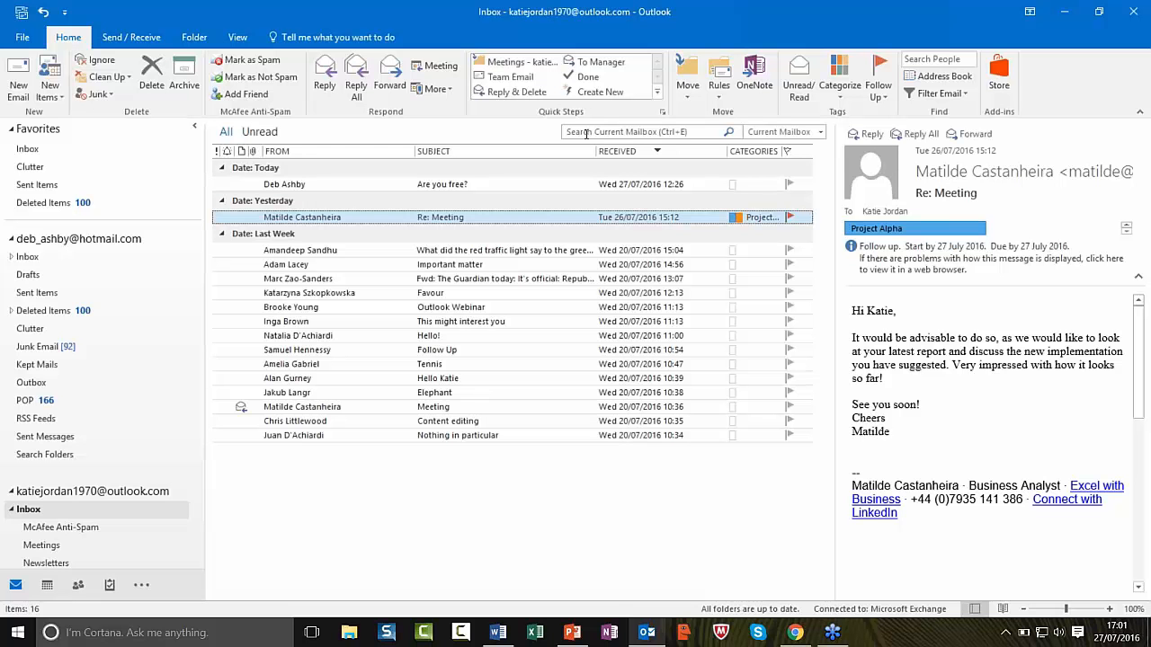
click(10, 240)
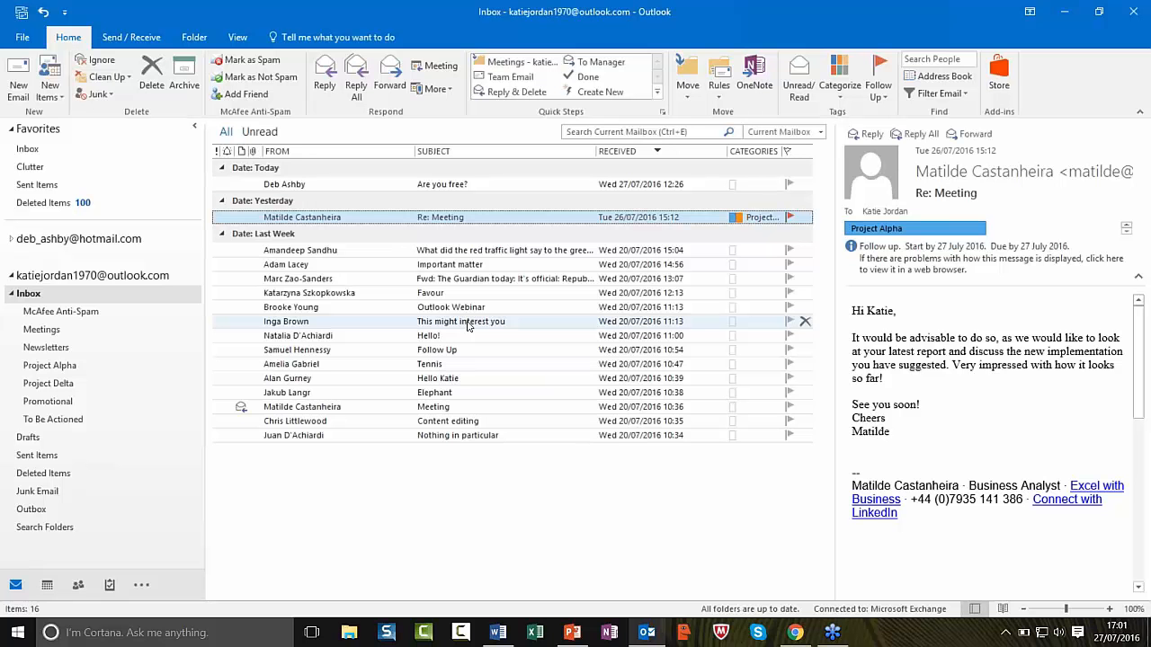
- Start a new rule based on the "Re: Meeting" message and open its advanced options in the Rules Wizard
click(22, 37)
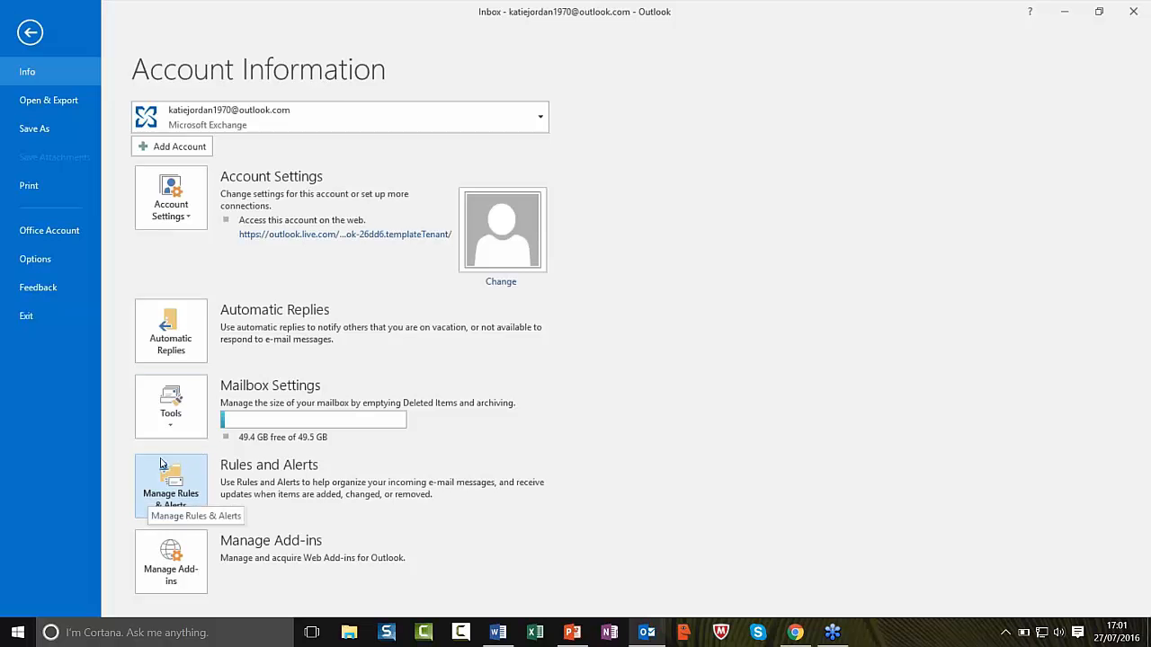
click(31, 34)
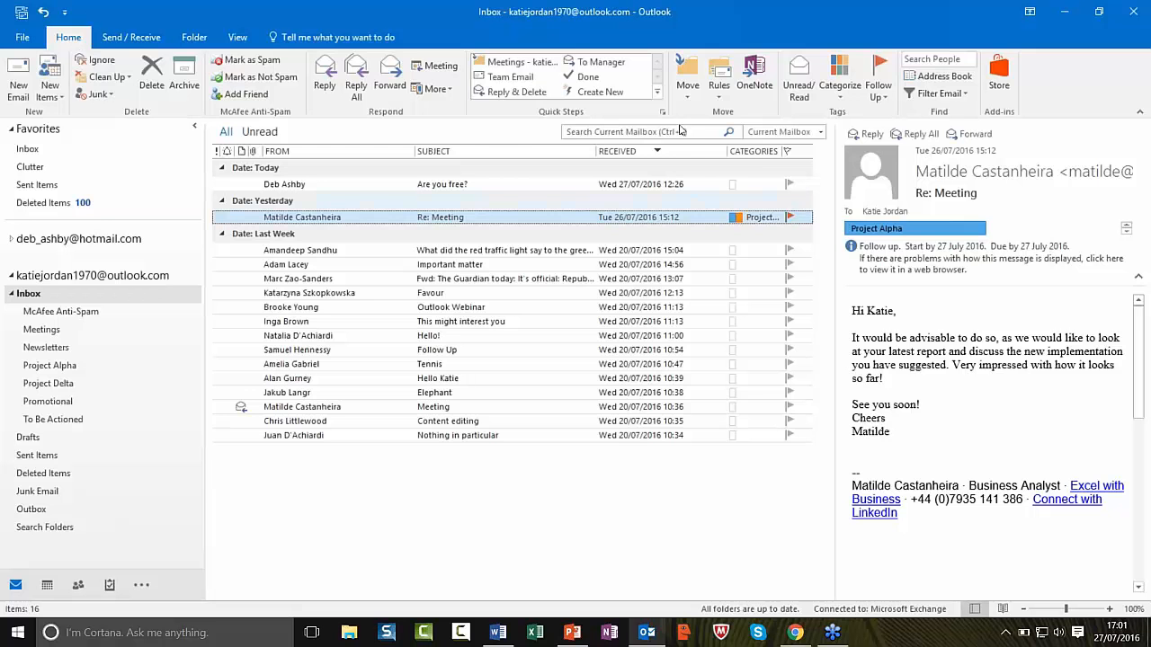
click(720, 90)
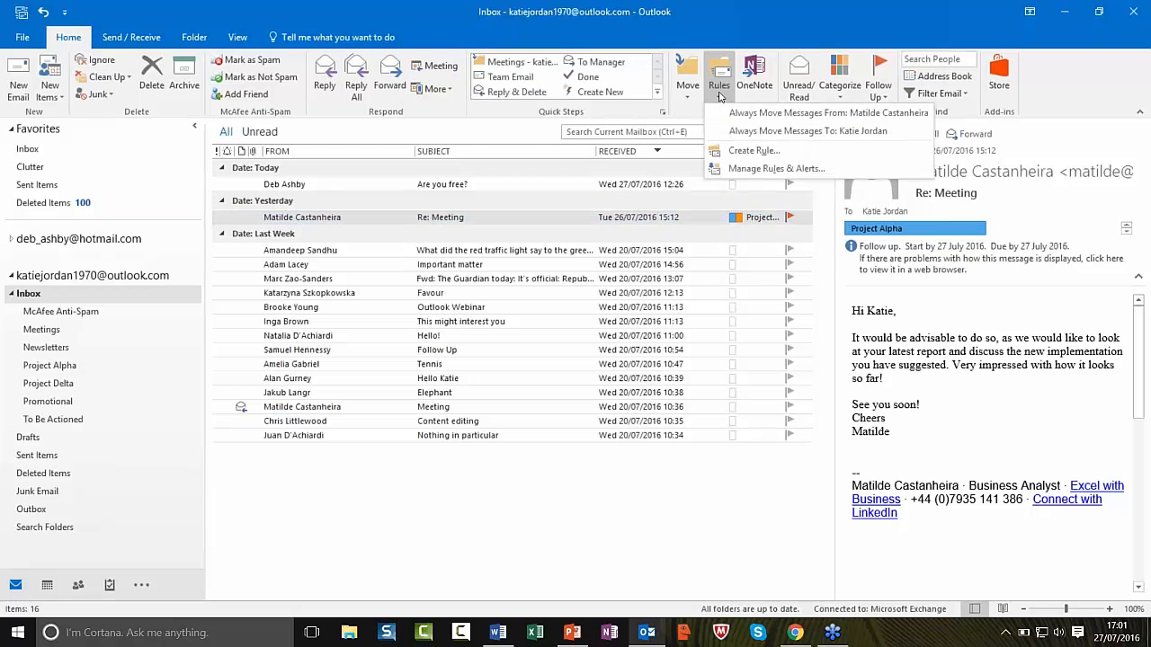
click(835, 154)
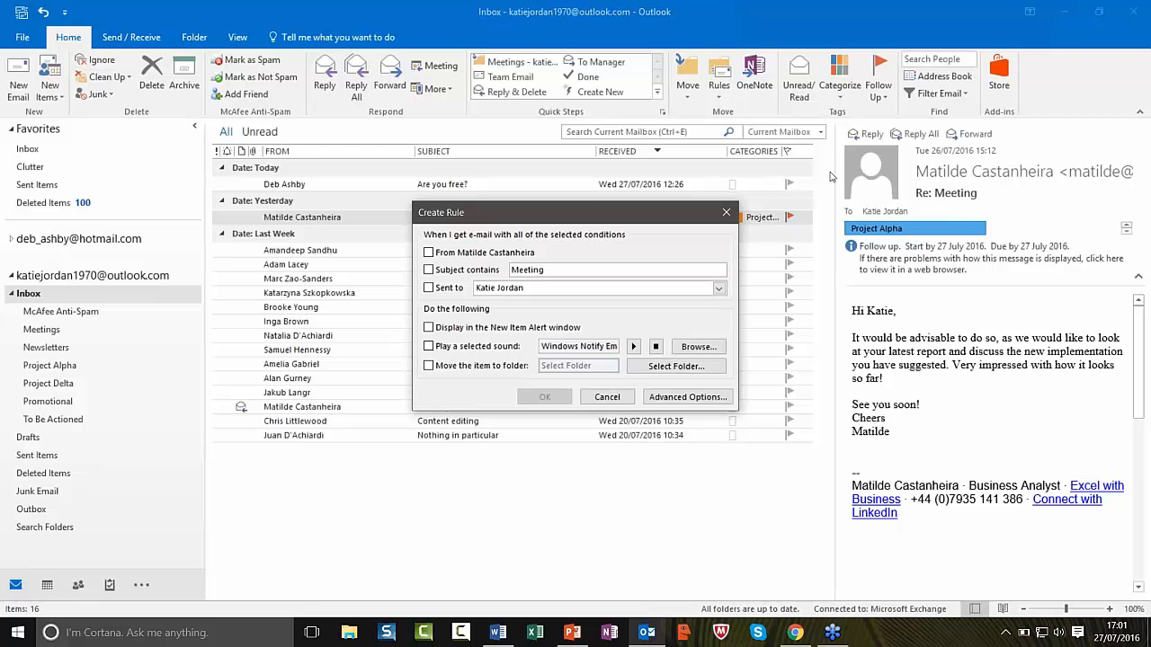
drag(599, 213, 852, 264)
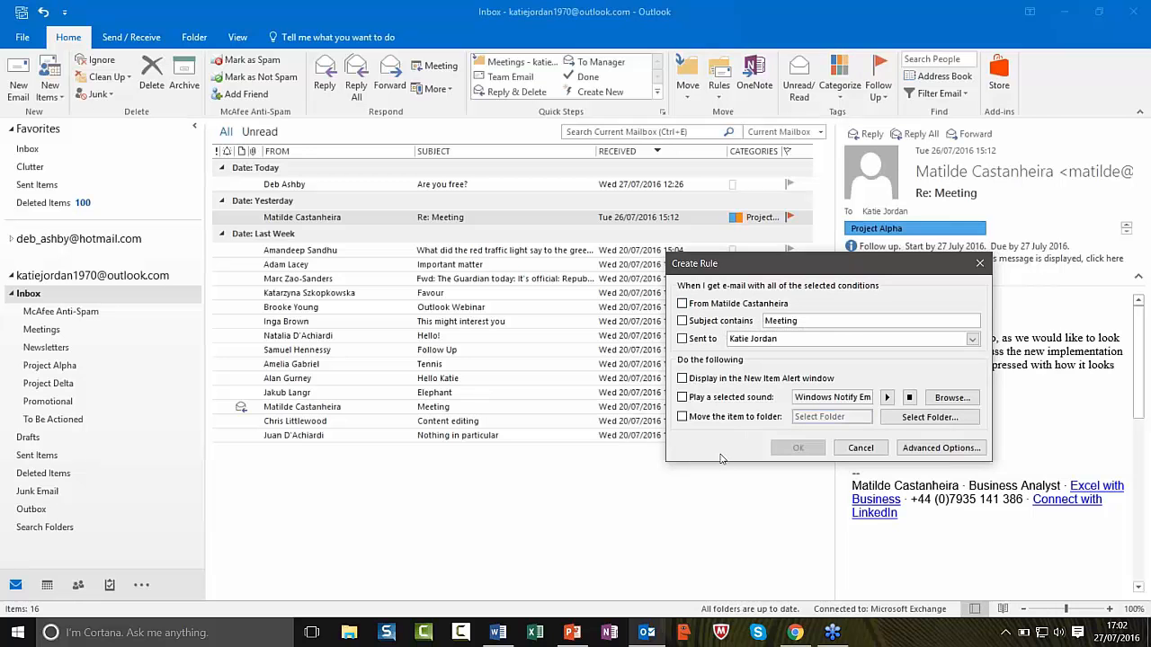
drag(757, 271, 712, 246)
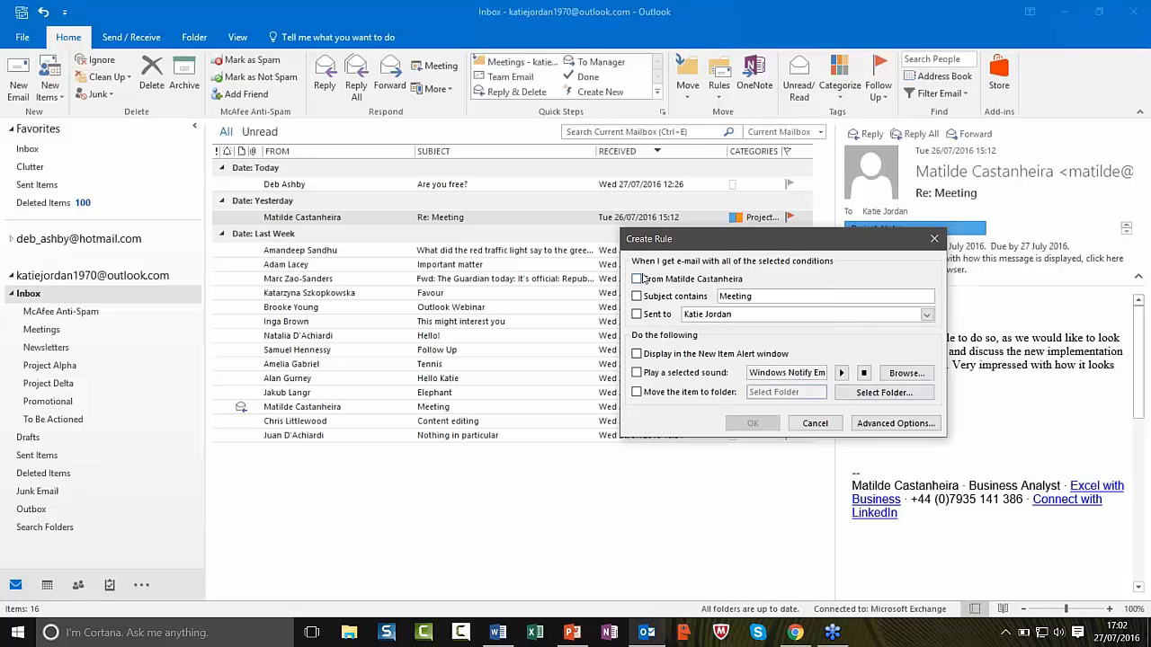
click(896, 424)
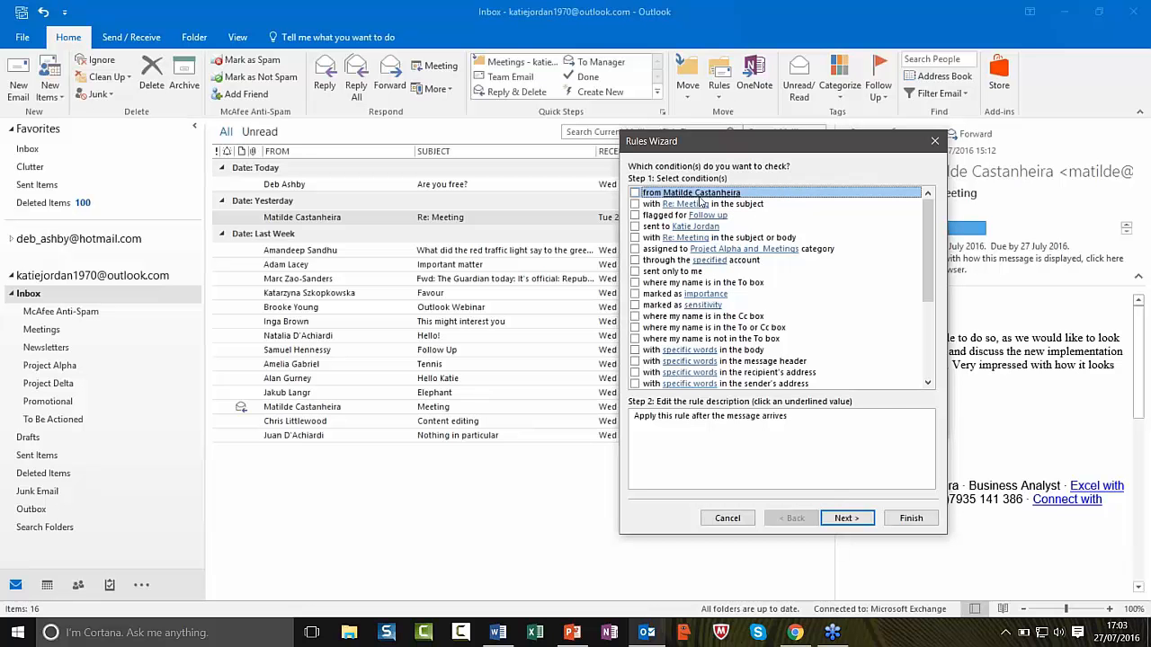
- Set the rule's conditions to the suggested sender and "Re: Meeting" in the subject, and view the sender's address selection
click(635, 193)
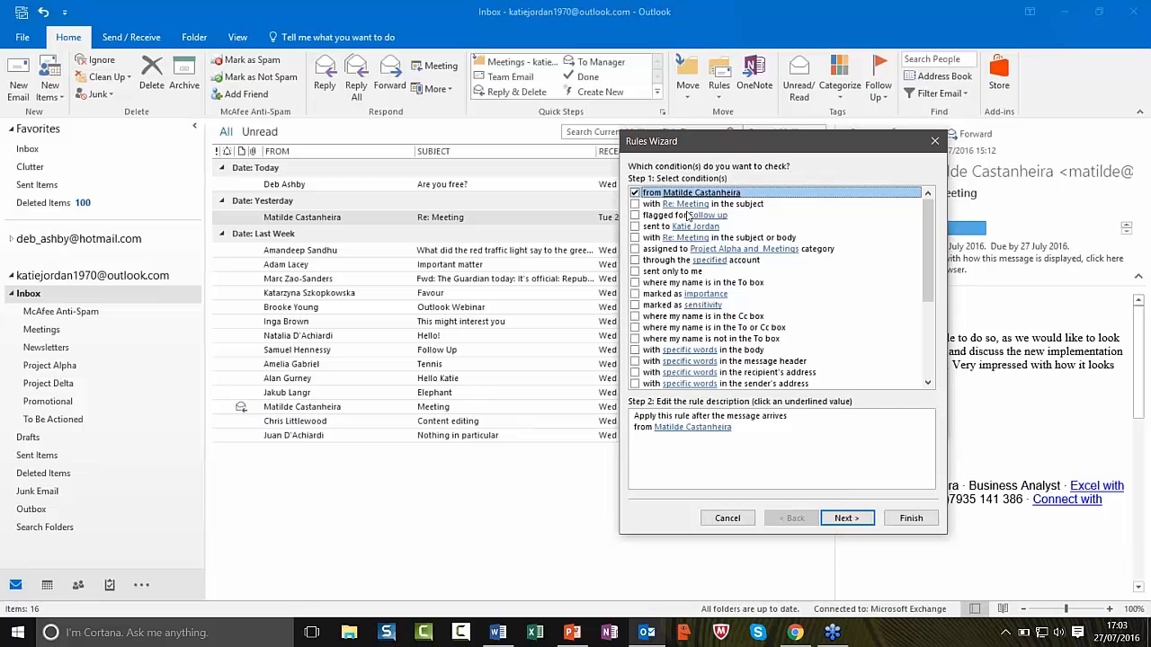
click(635, 205)
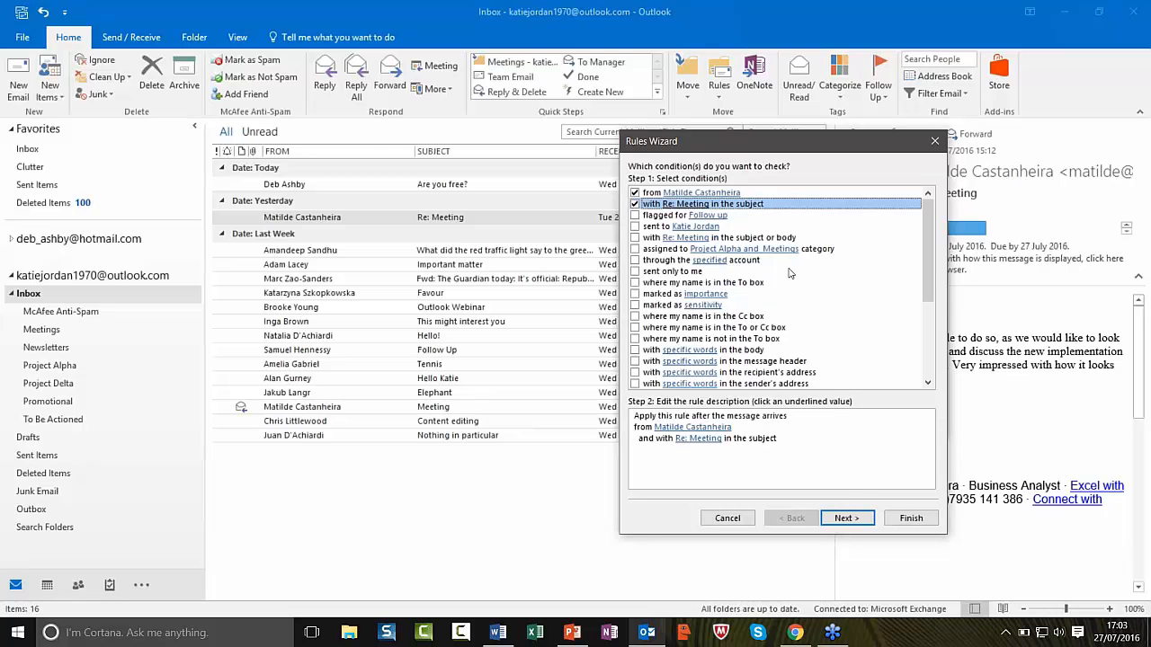
click(700, 440)
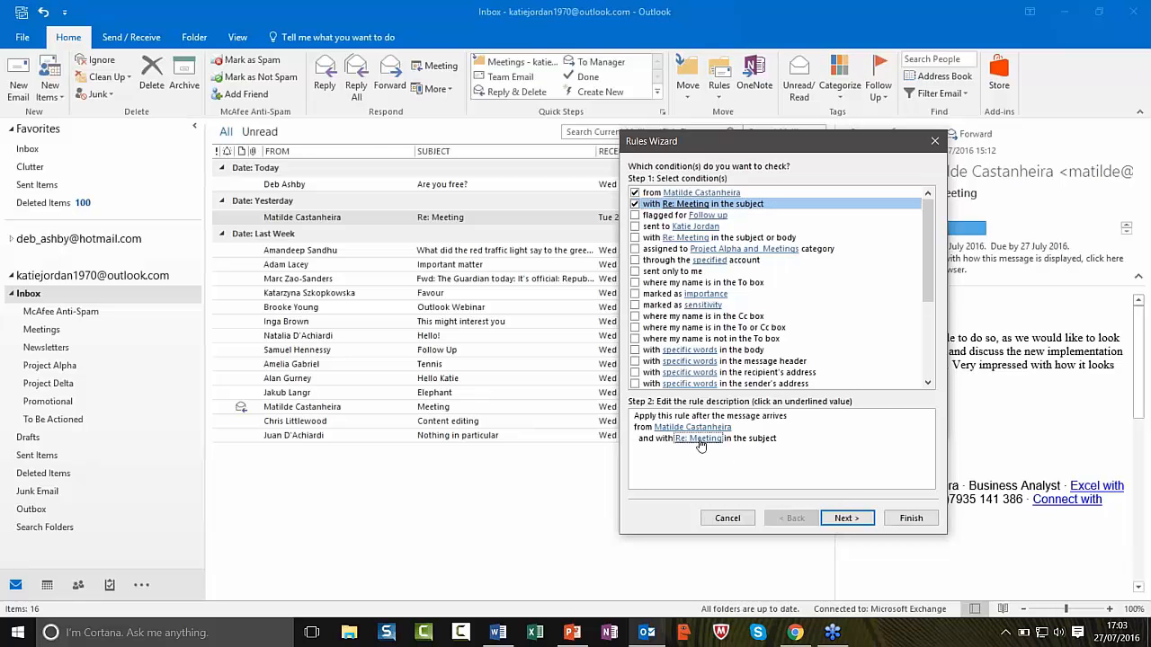
click(672, 429)
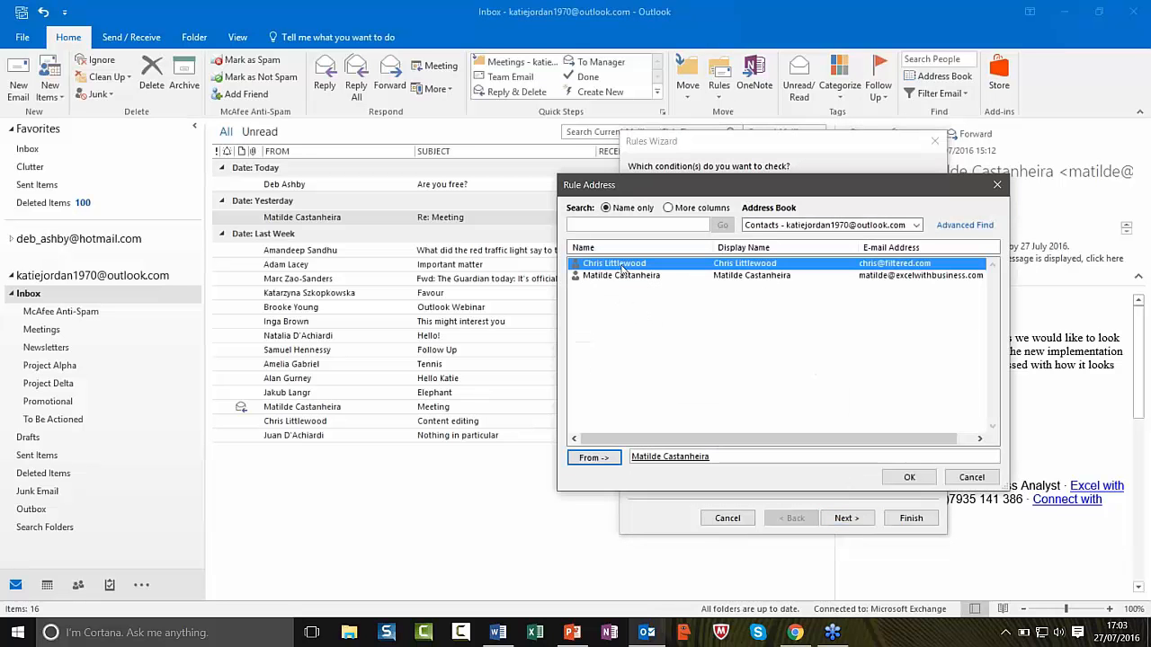
click(997, 184)
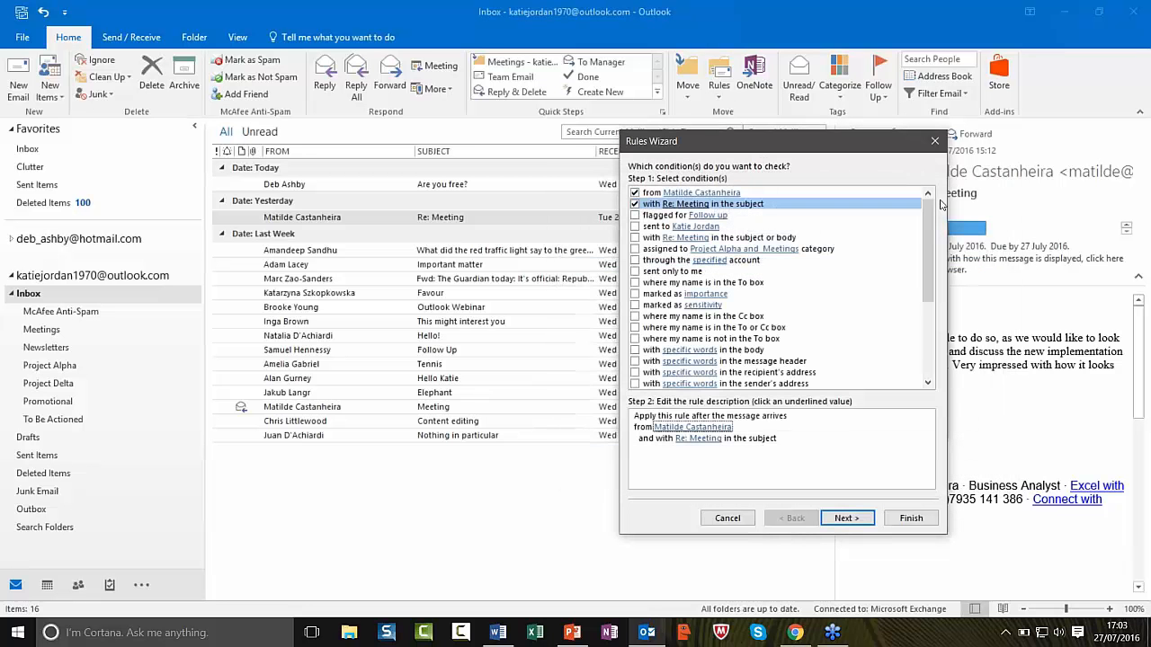
- Add "Meeting" to the words the rule searches for in the subject
click(699, 440)
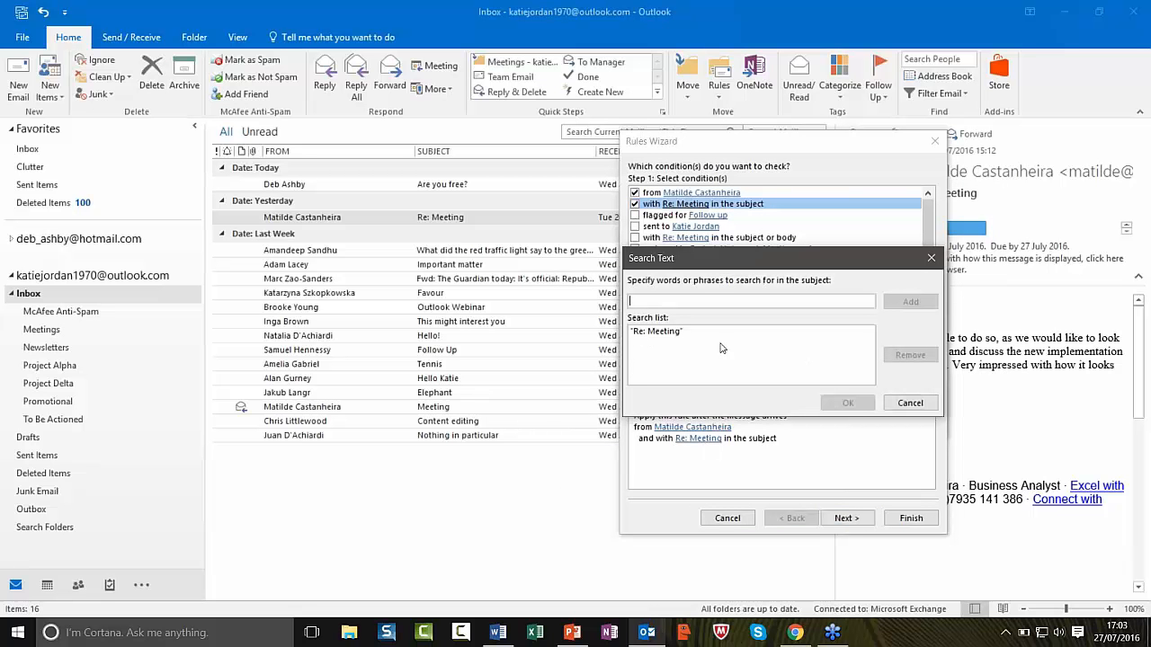
text(Meeting)
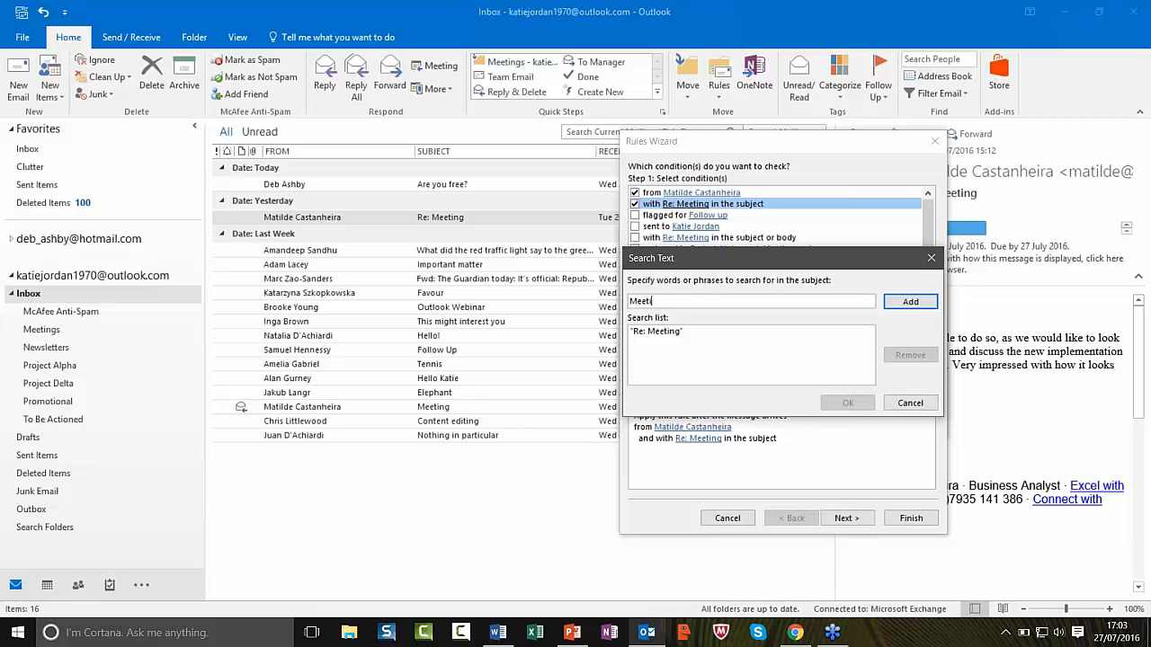
click(910, 302)
click(847, 405)
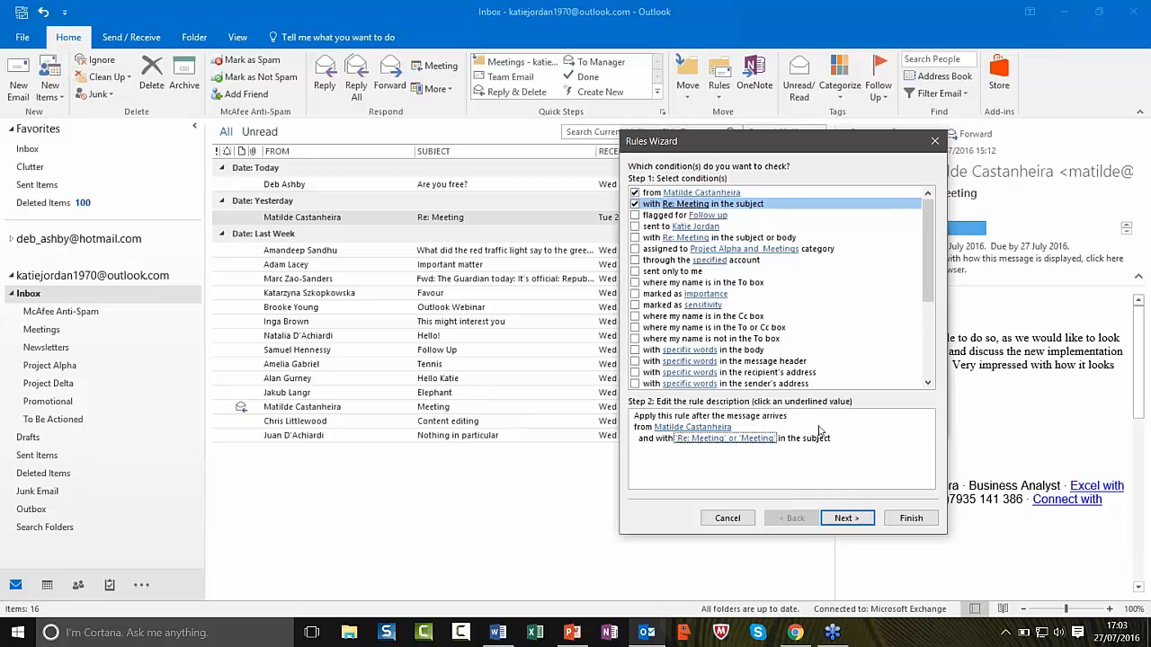
- Set the rule's action to move matching messages to the Meetings folder in the Outlook.com account's Inbox
click(846, 517)
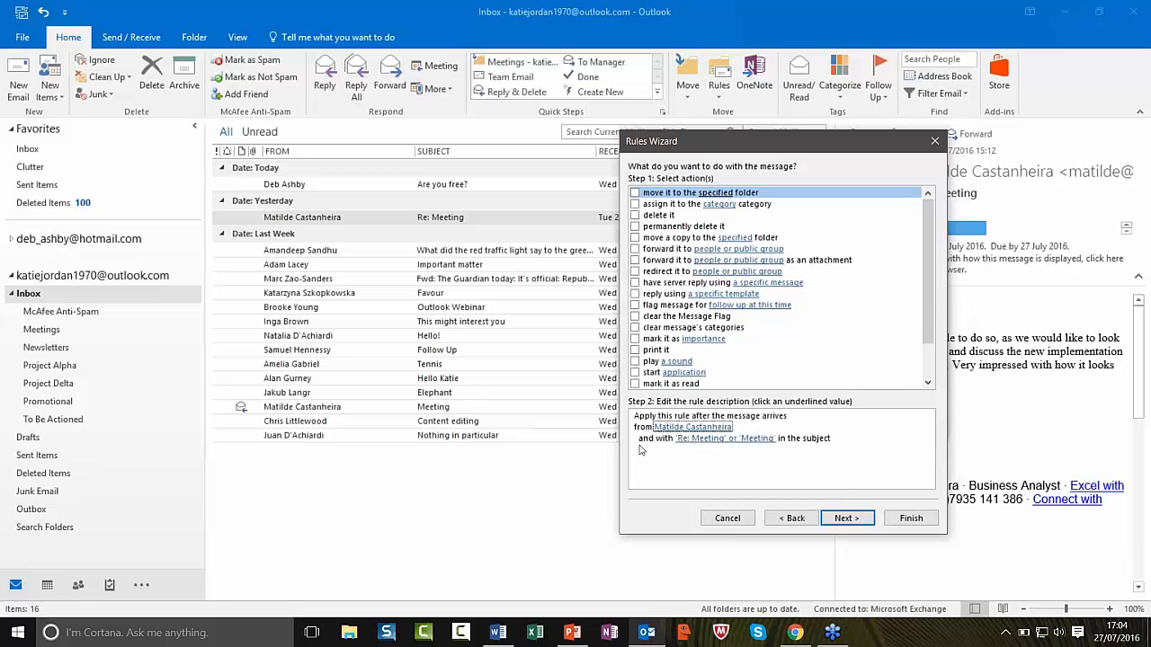
click(672, 439)
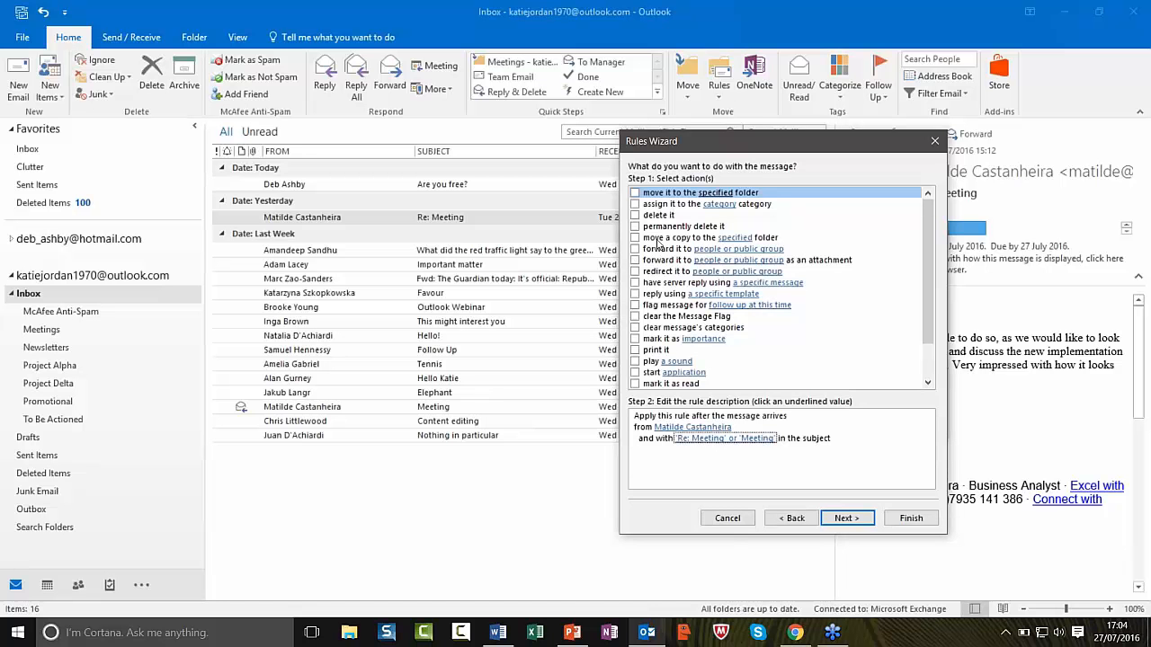
click(636, 192)
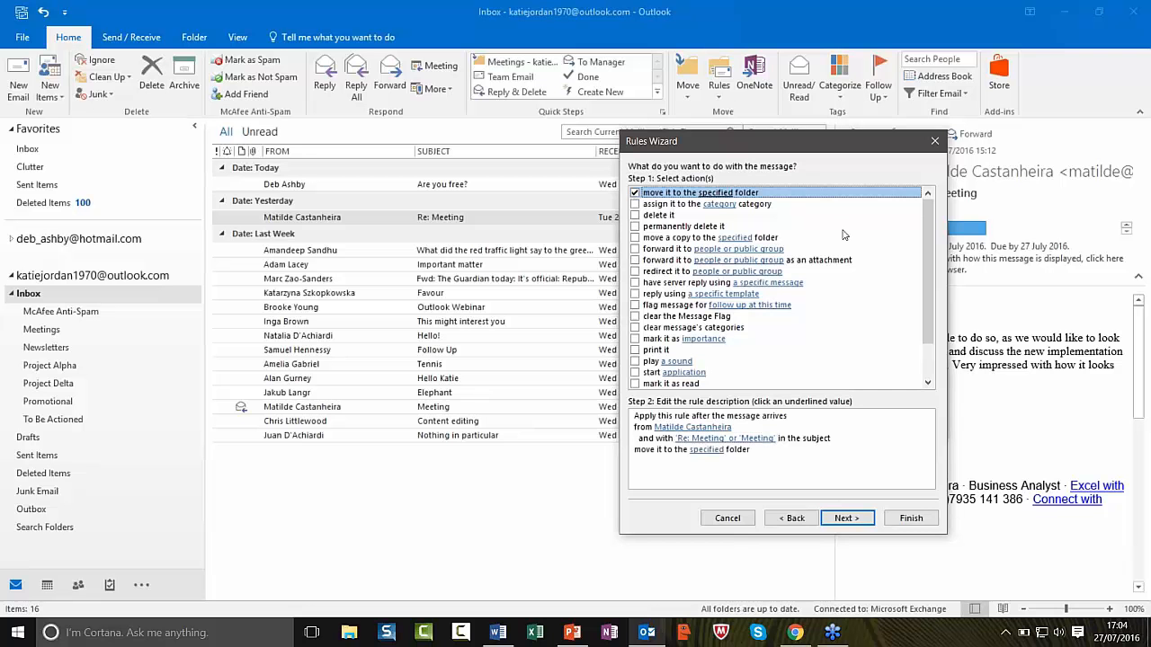
click(706, 450)
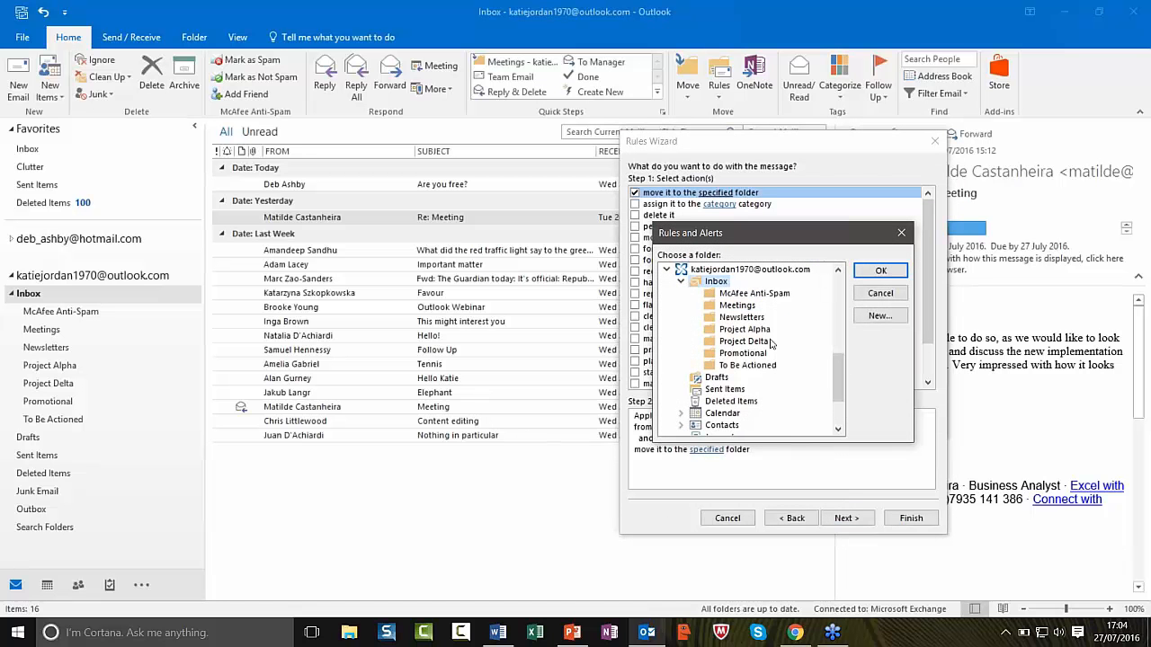
click(739, 306)
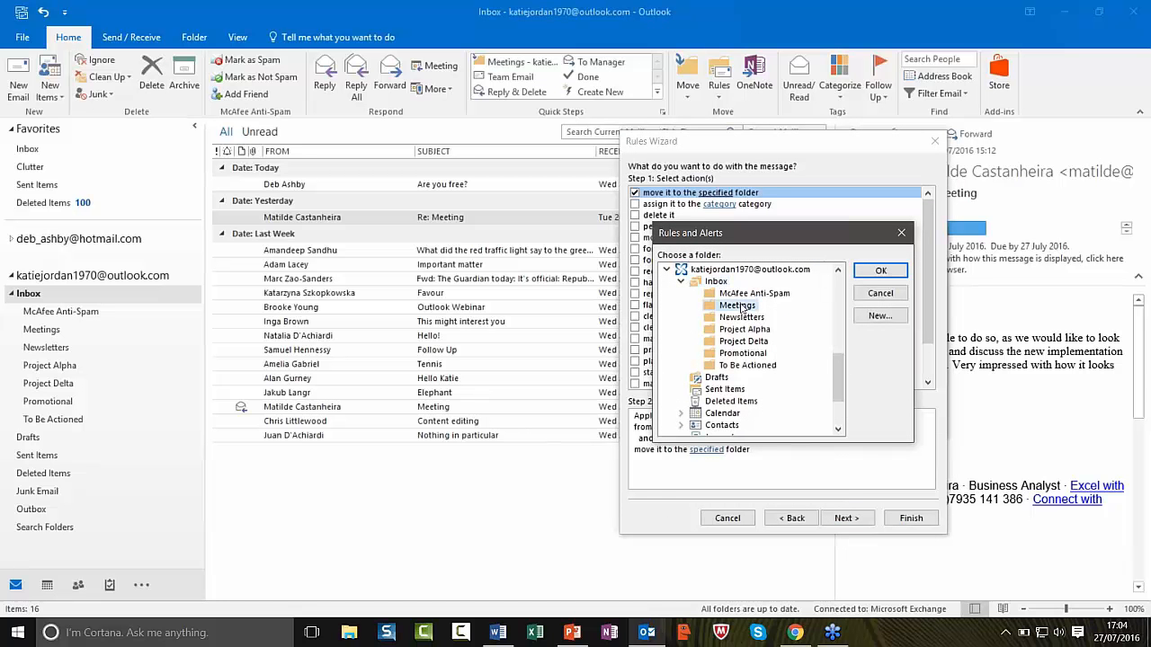
click(881, 272)
- Finish the rule without adding any exceptions
click(843, 519)
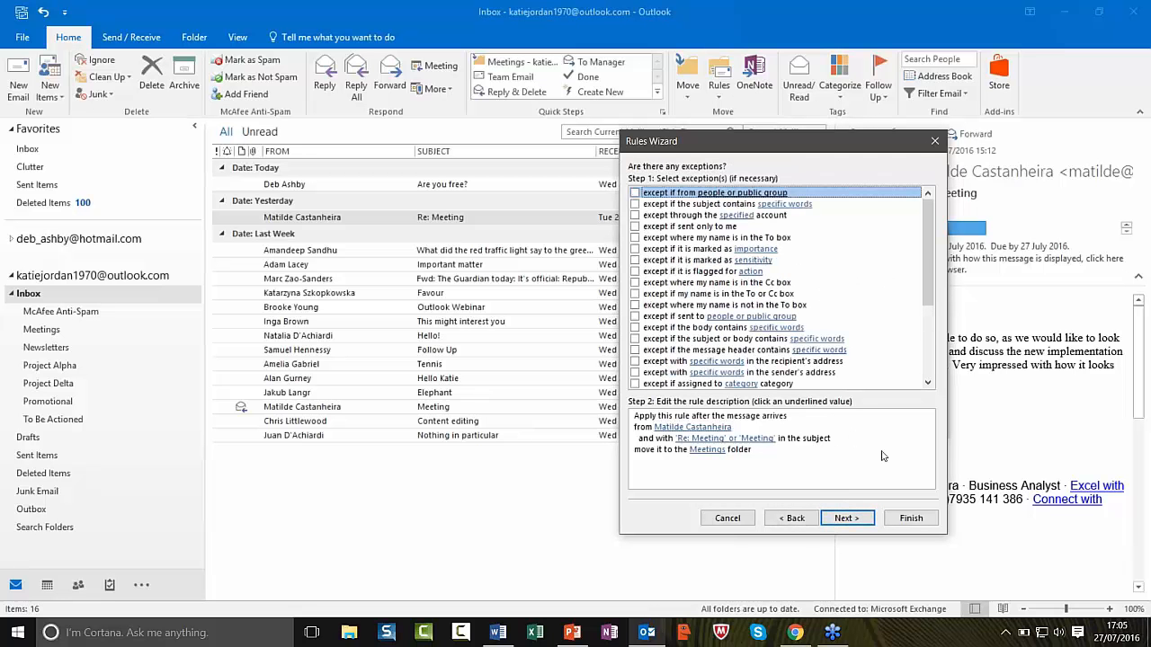
click(710, 439)
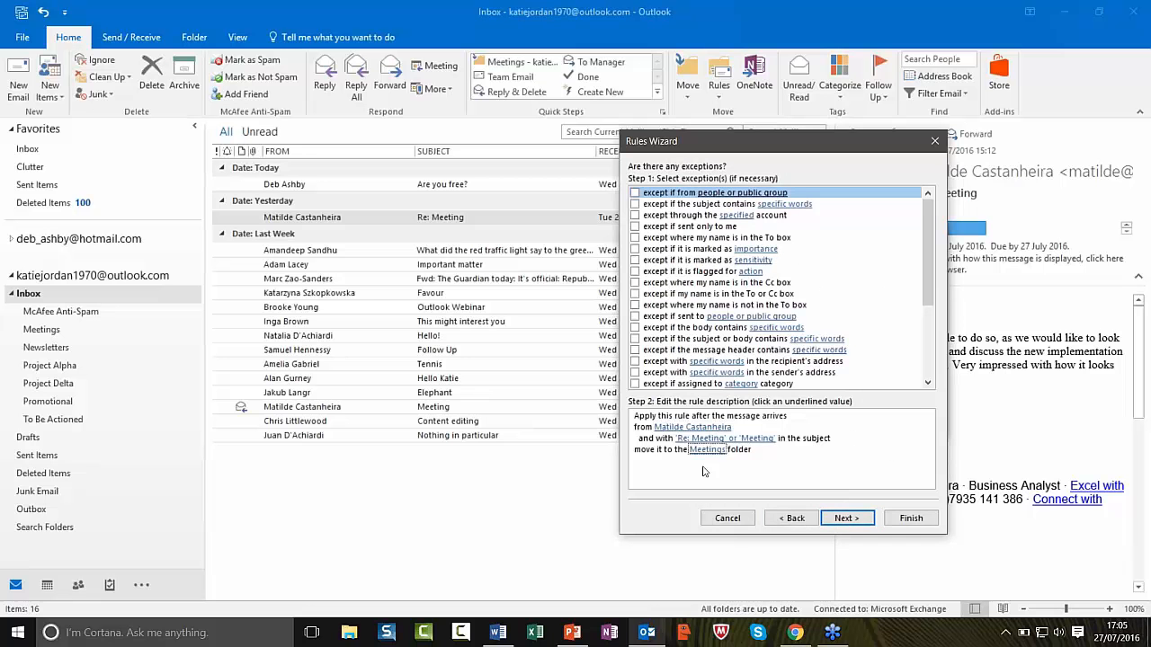
click(922, 522)
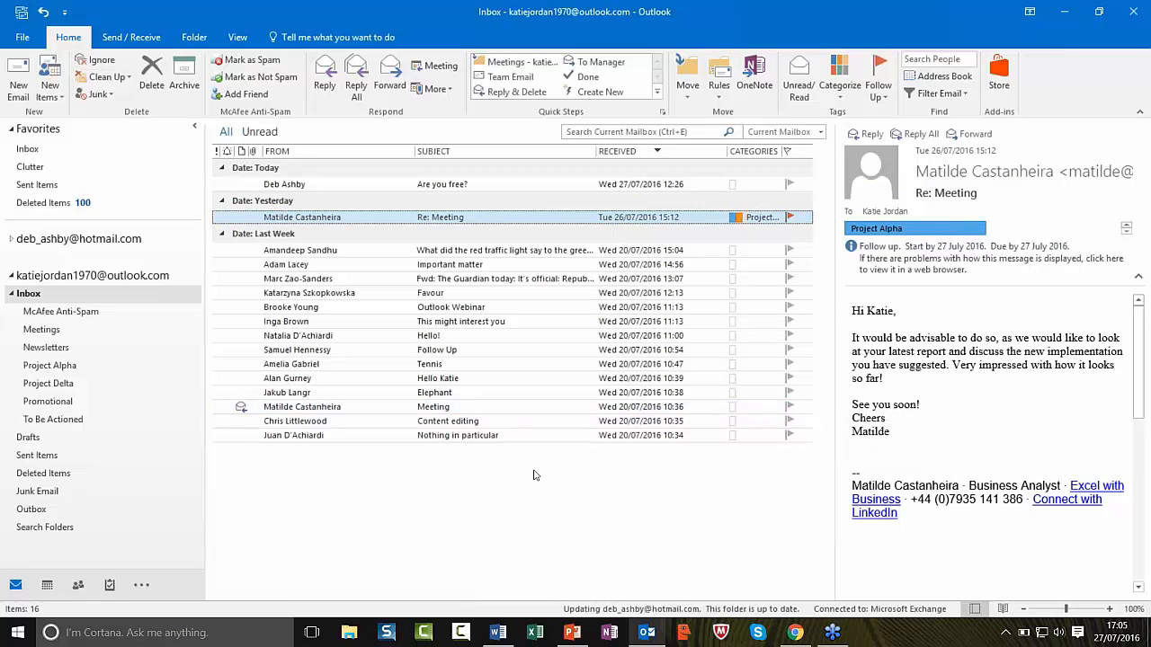
- From the Hotmail account's Inbox, review the Outlook.com account's meeting rule in Rules and Alerts and close the dialog
click(55, 330)
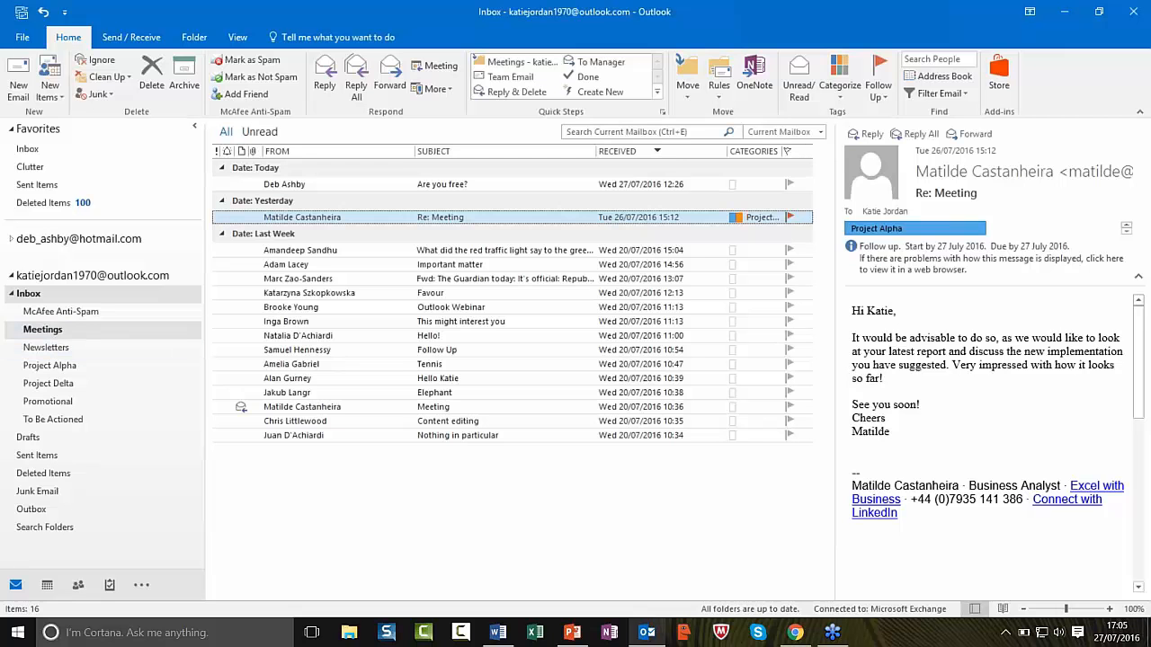
click(39, 152)
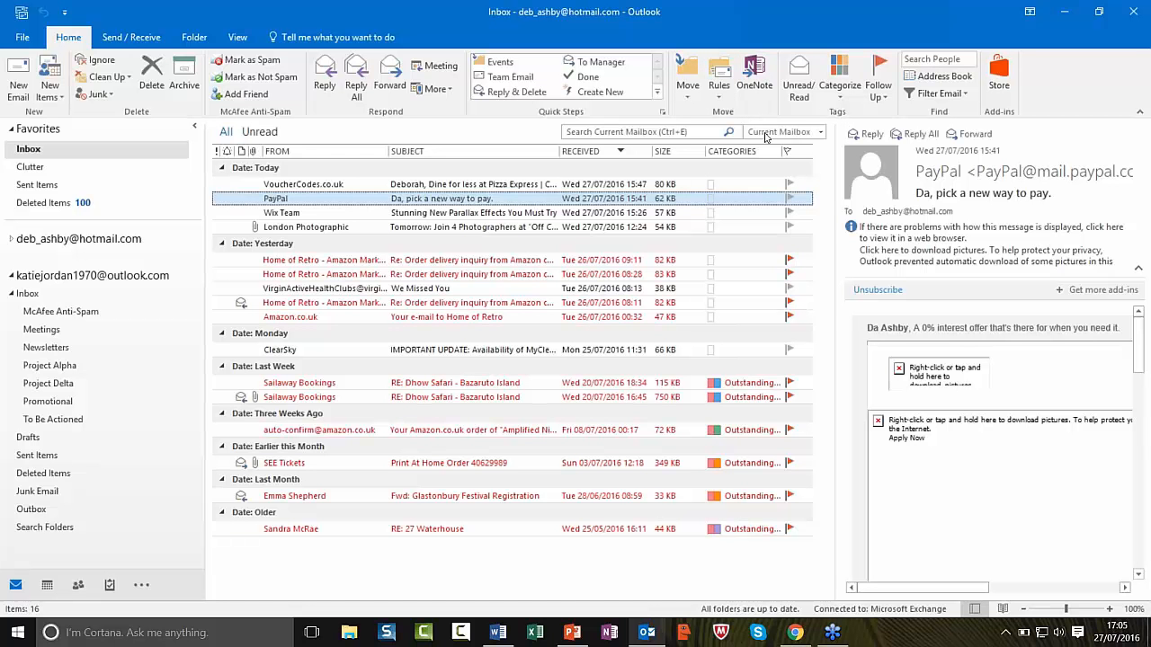
click(725, 97)
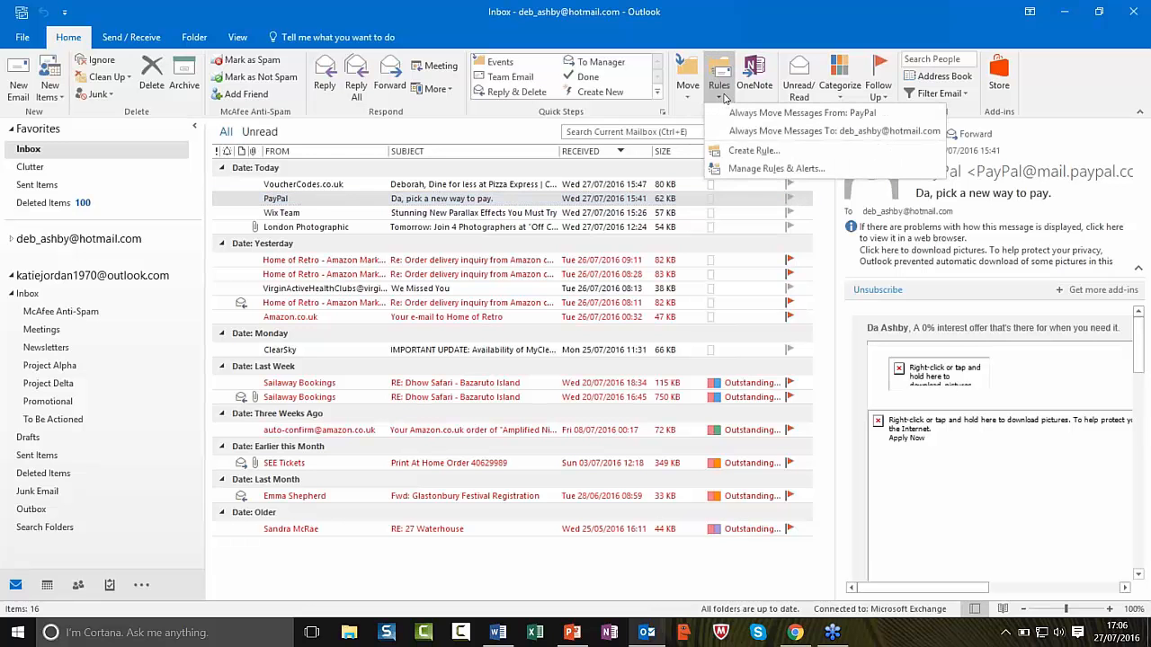
click(838, 171)
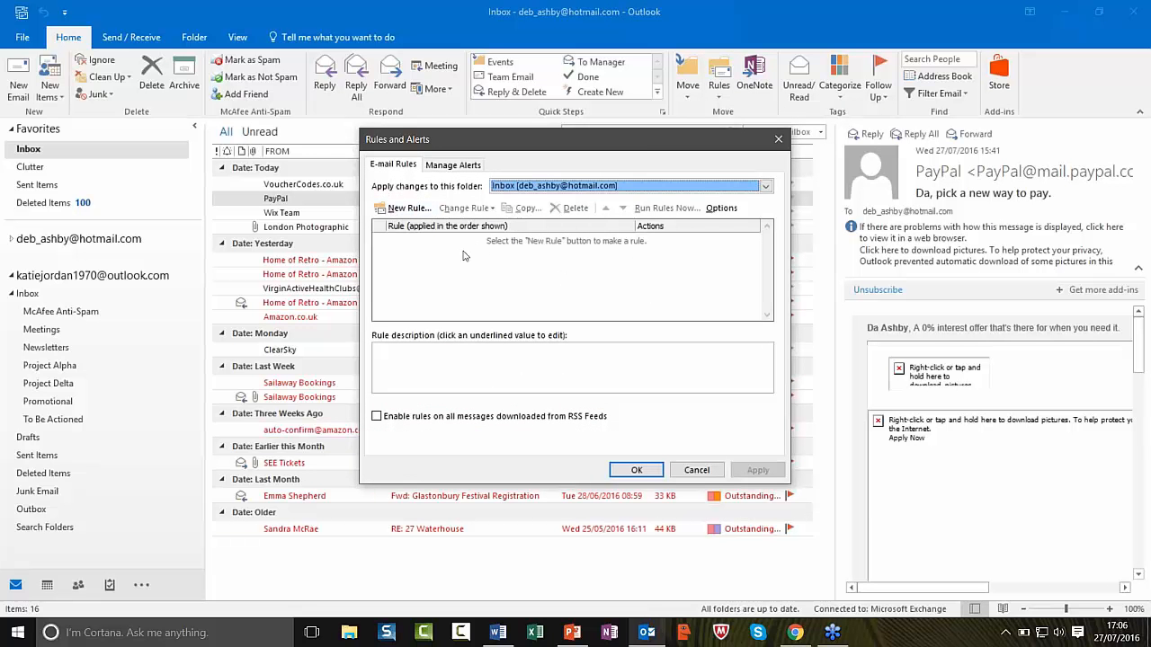
click(659, 186)
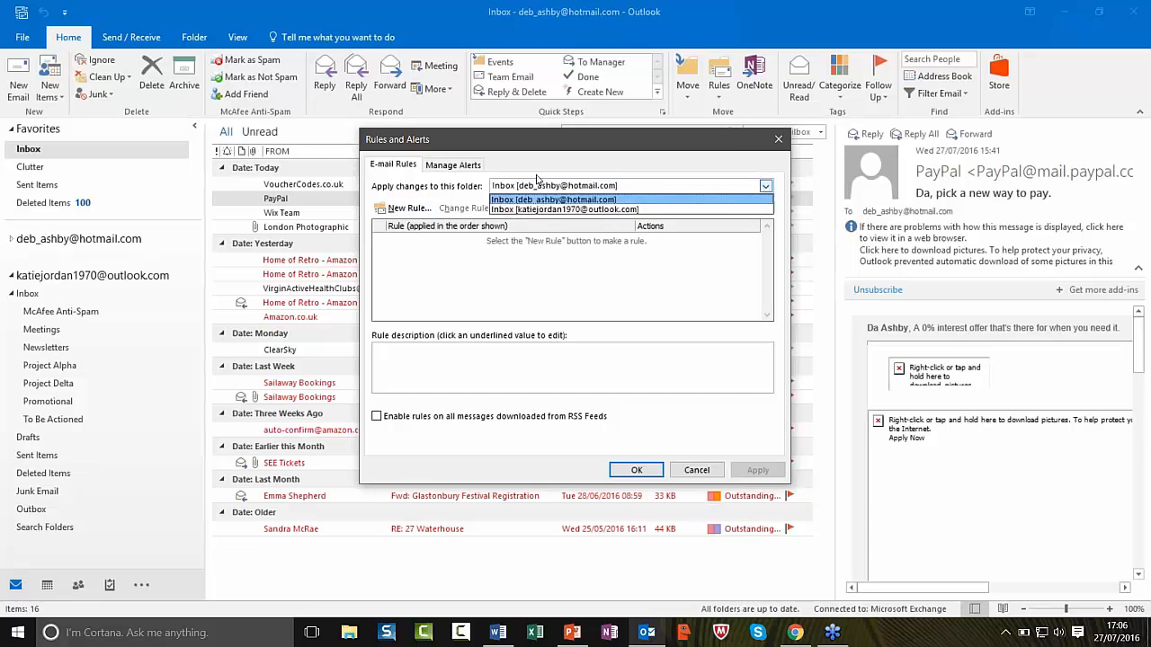
click(669, 209)
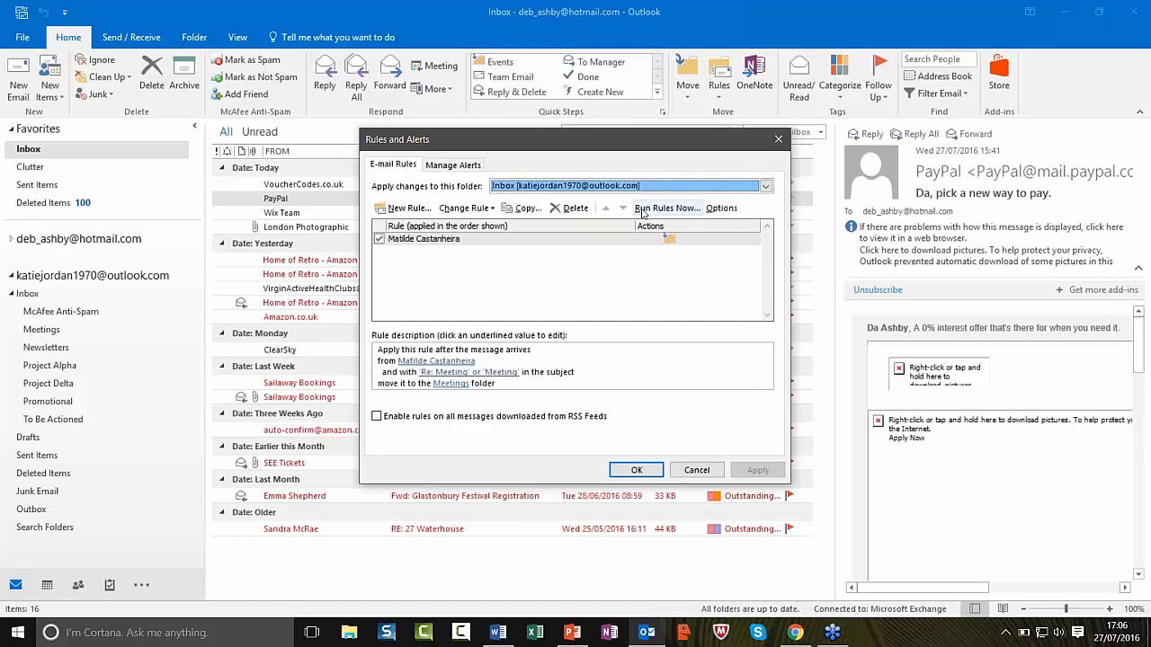
click(463, 239)
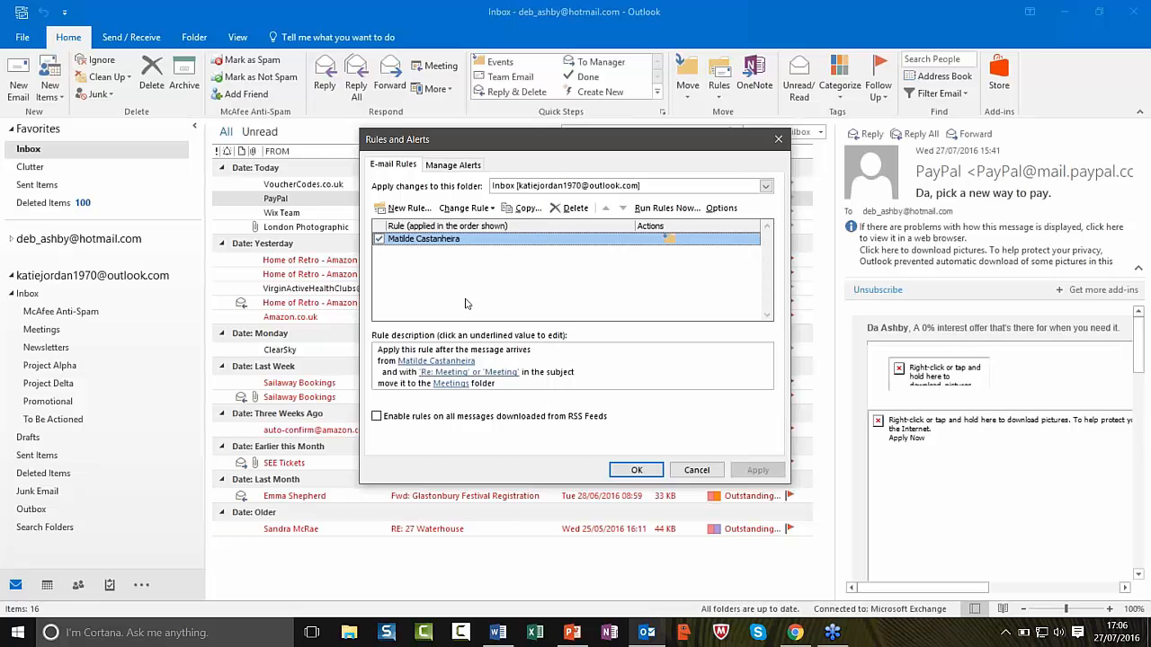
click(420, 373)
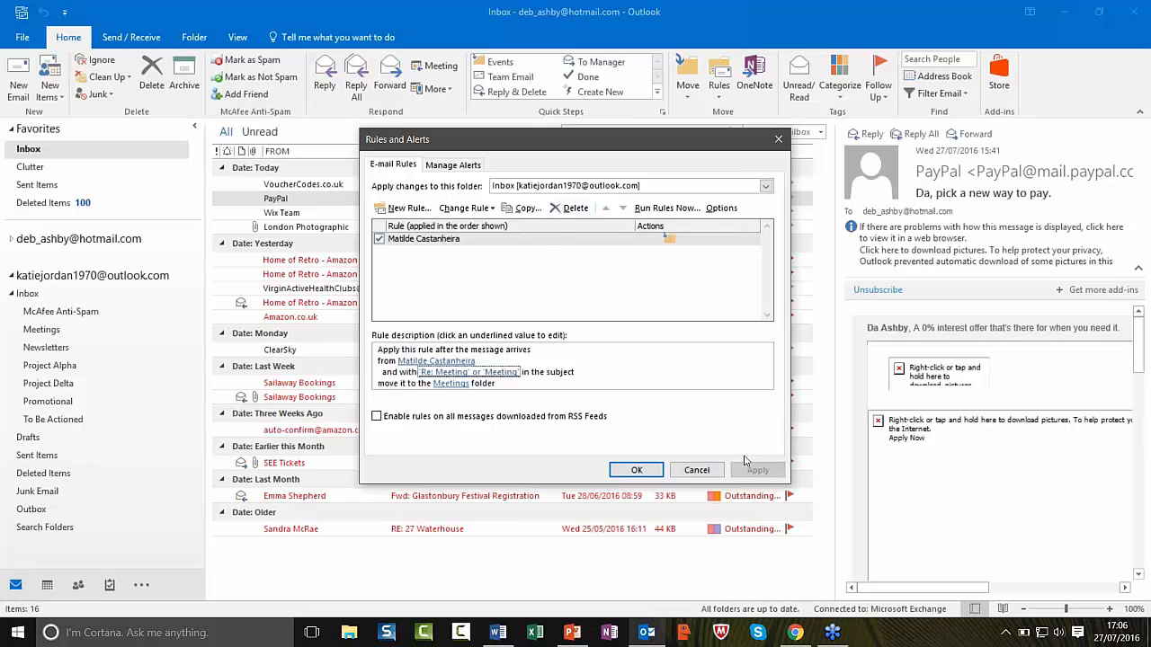
click(778, 140)
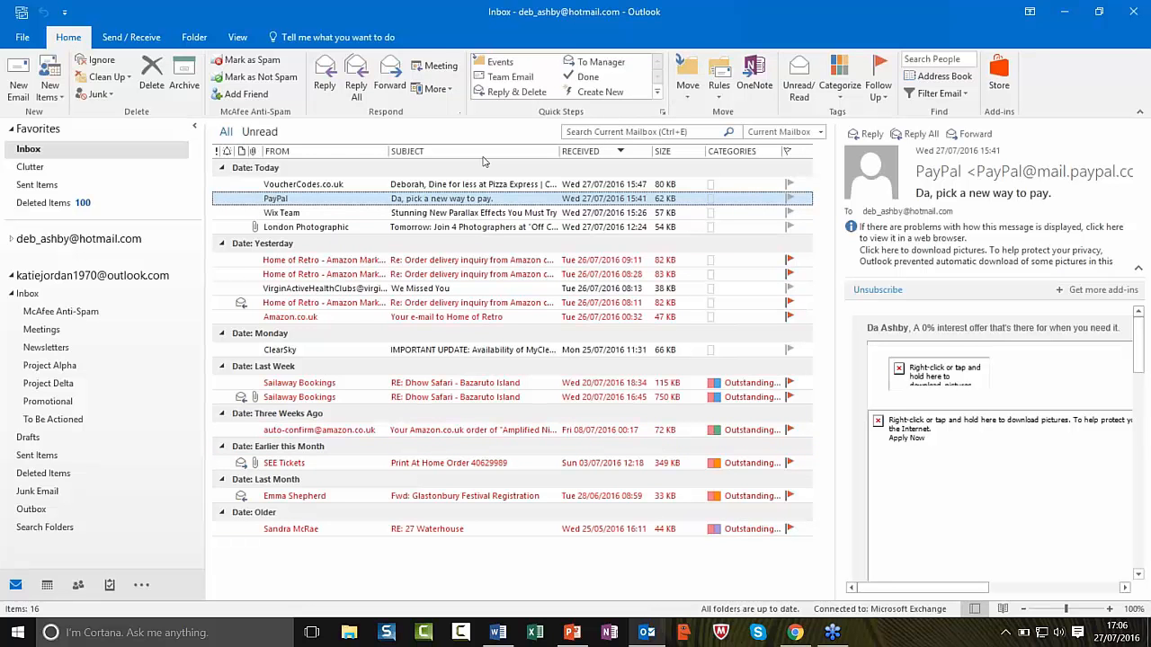
- View the full Quick Steps gallery, dismiss the new mail alert, and return to the Outlook.com account's Inbox
click(657, 93)
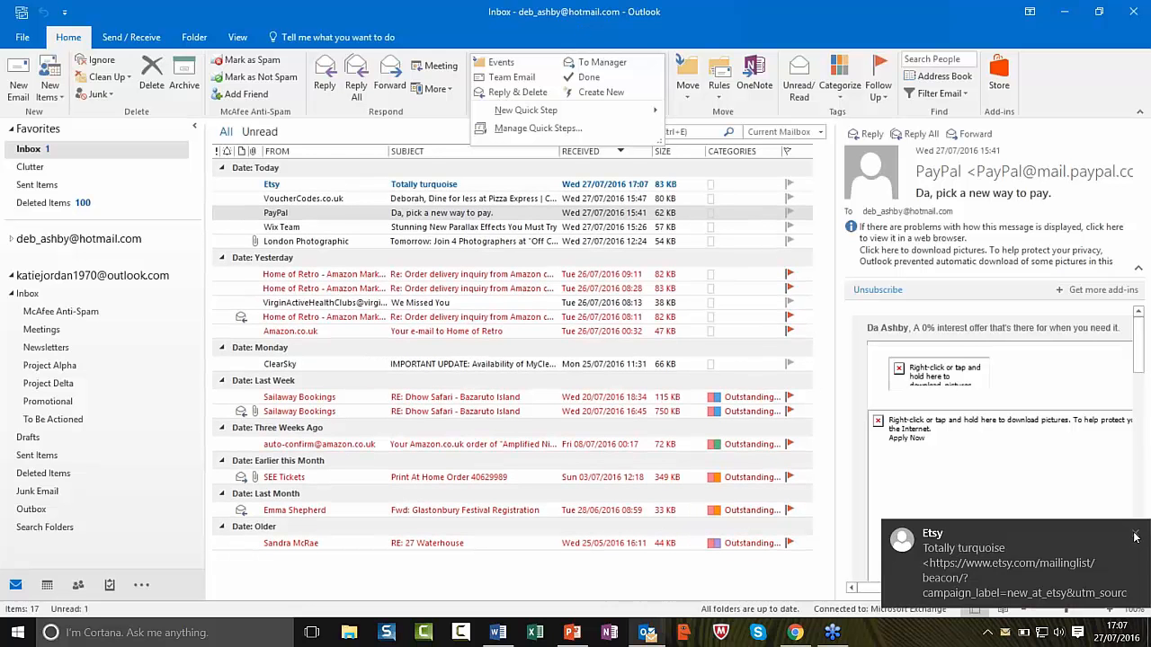
click(1134, 536)
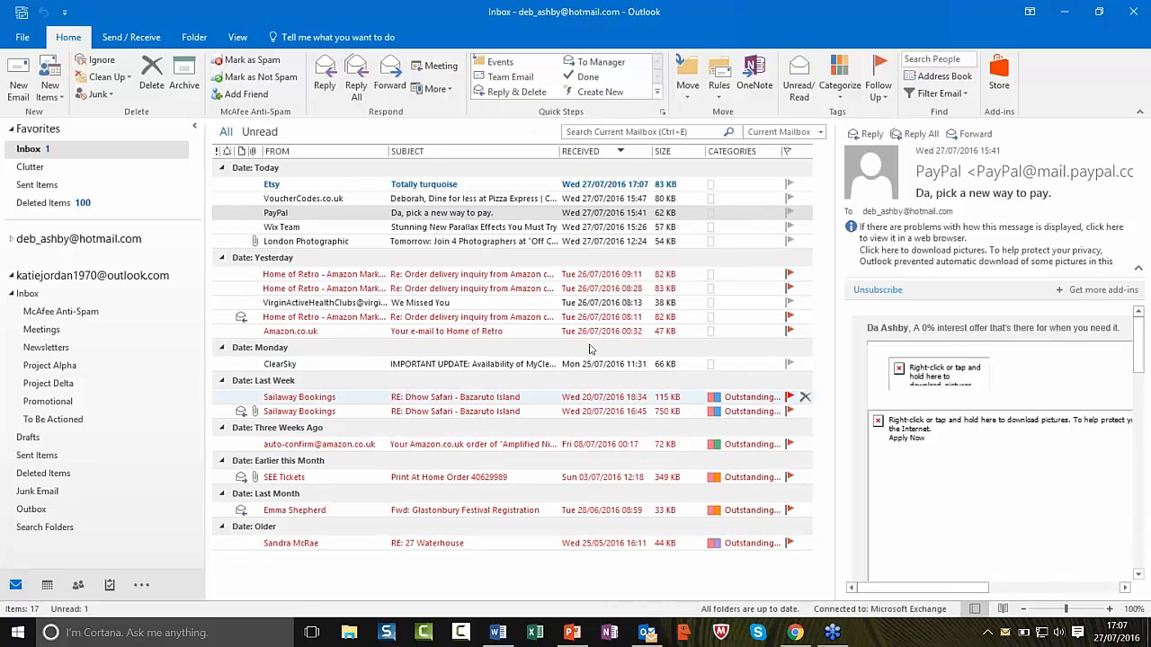
click(18, 294)
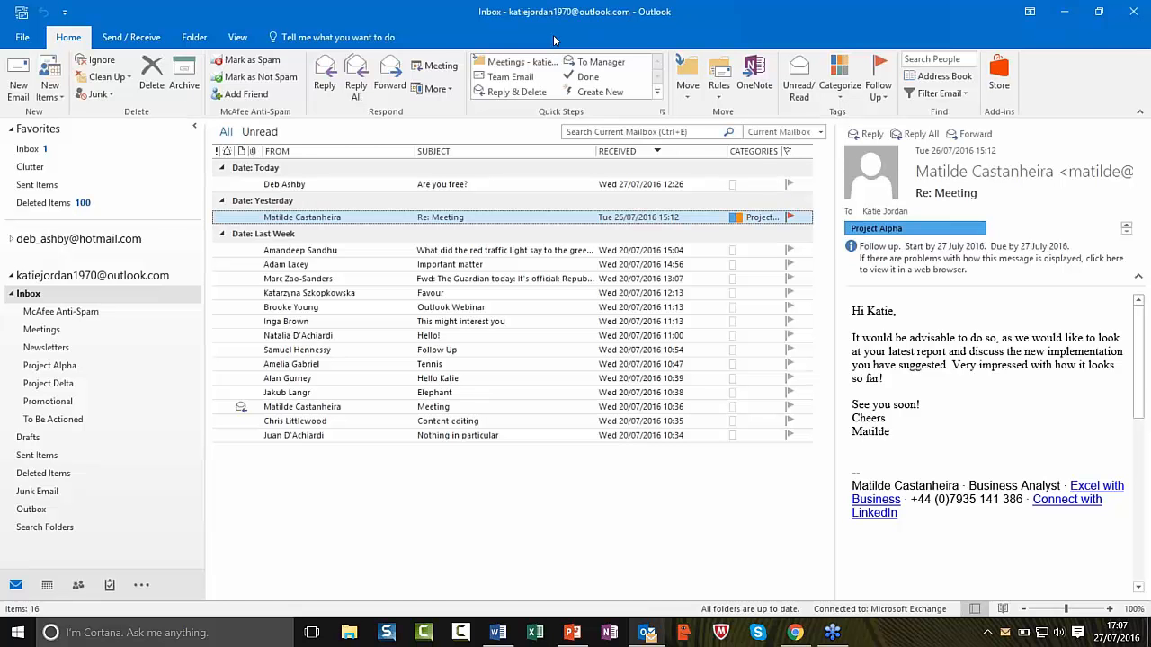
- Open a blank new message to view its window and close it unsent
click(17, 90)
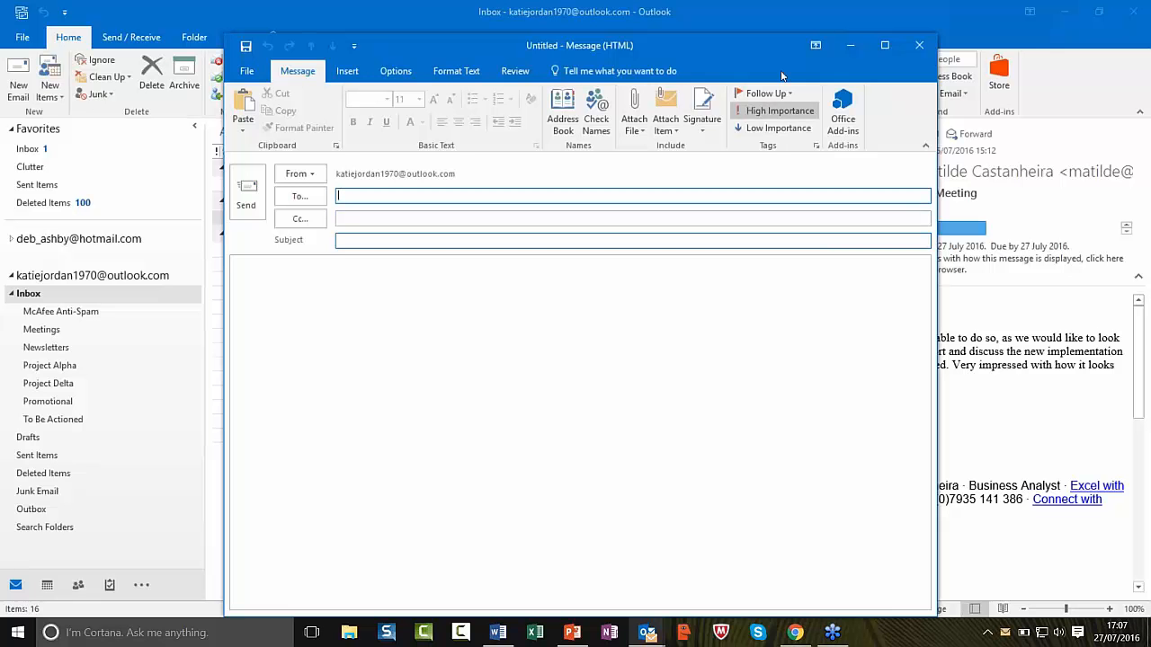
click(919, 46)
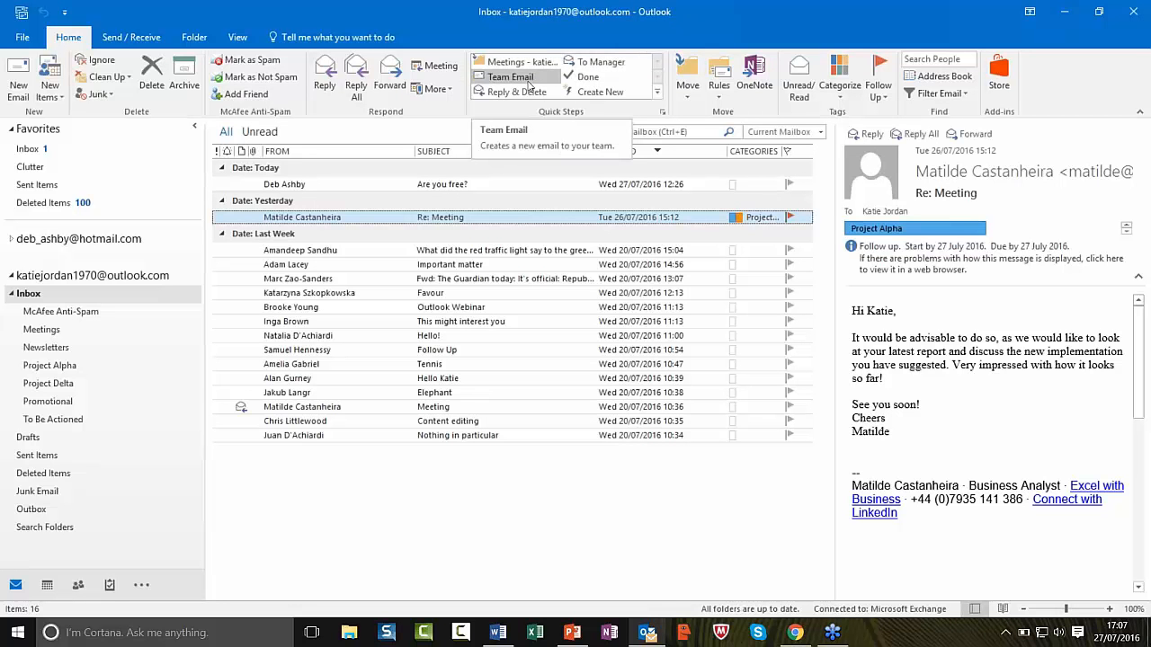
- Edit the Team Email Quick Step and rename it Content Team
right_click(510, 79)
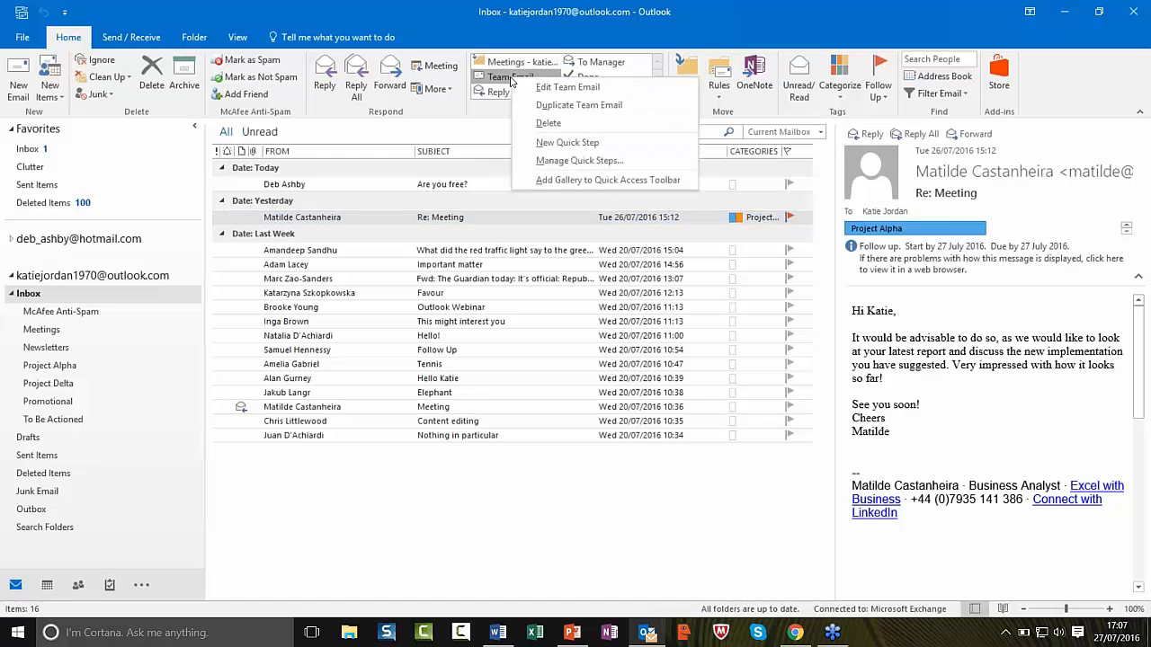
click(610, 87)
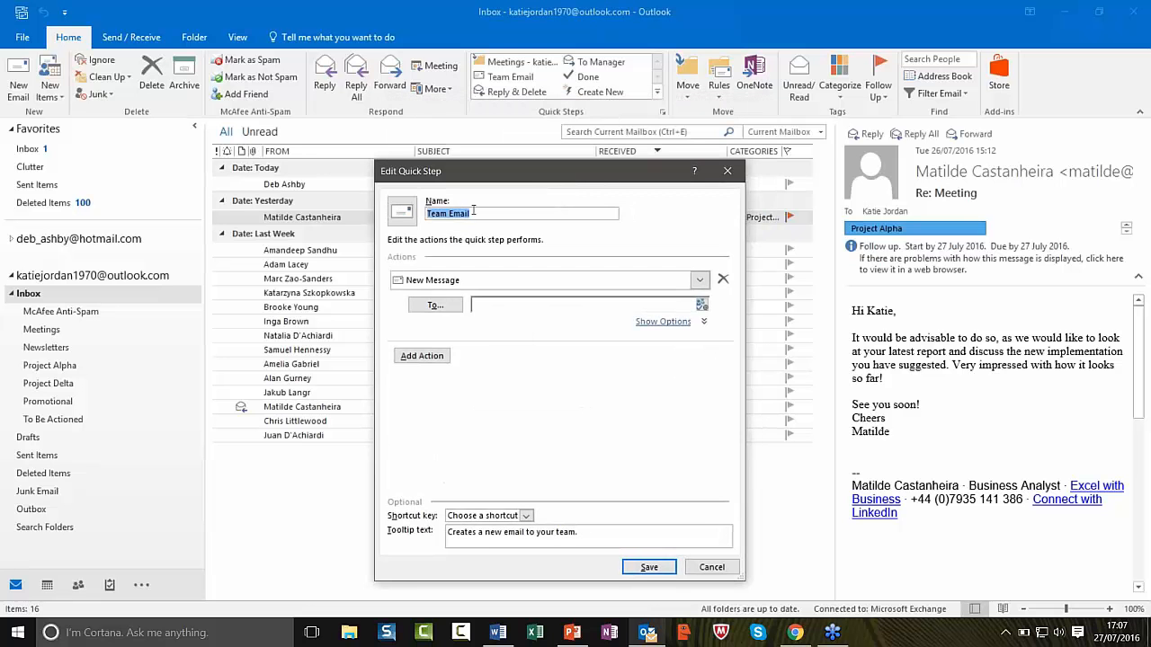
text(Content Team)
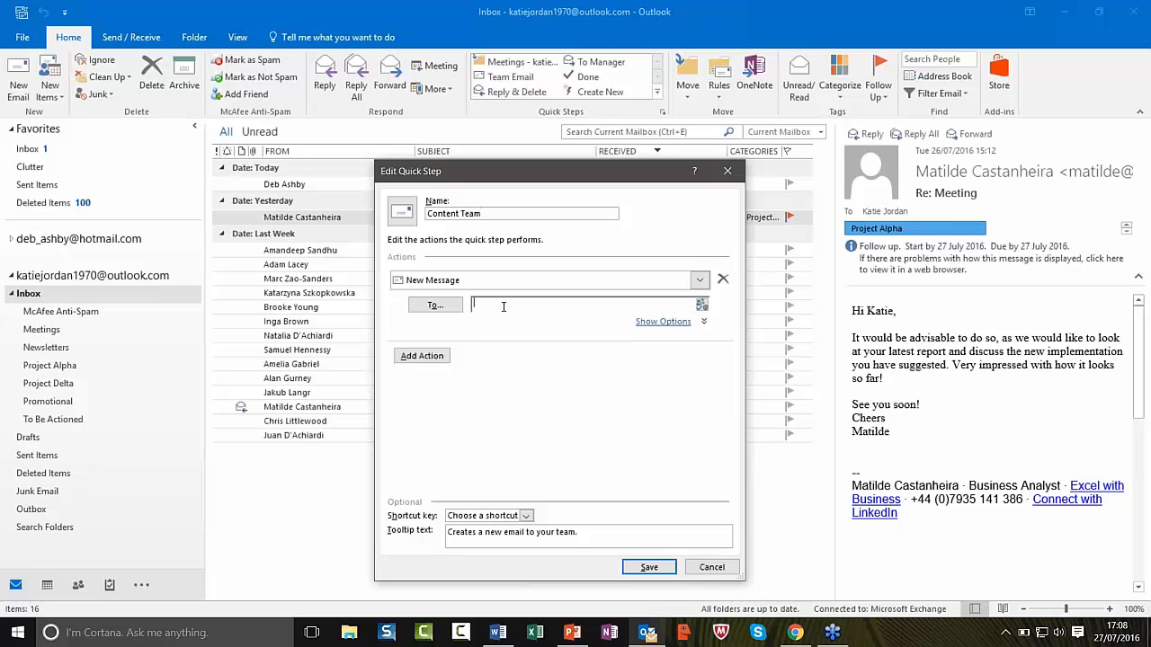
- Add both contacts from the Outlook.com account's Contacts address book as recipients of the Content Team Quick Step and save it
click(435, 305)
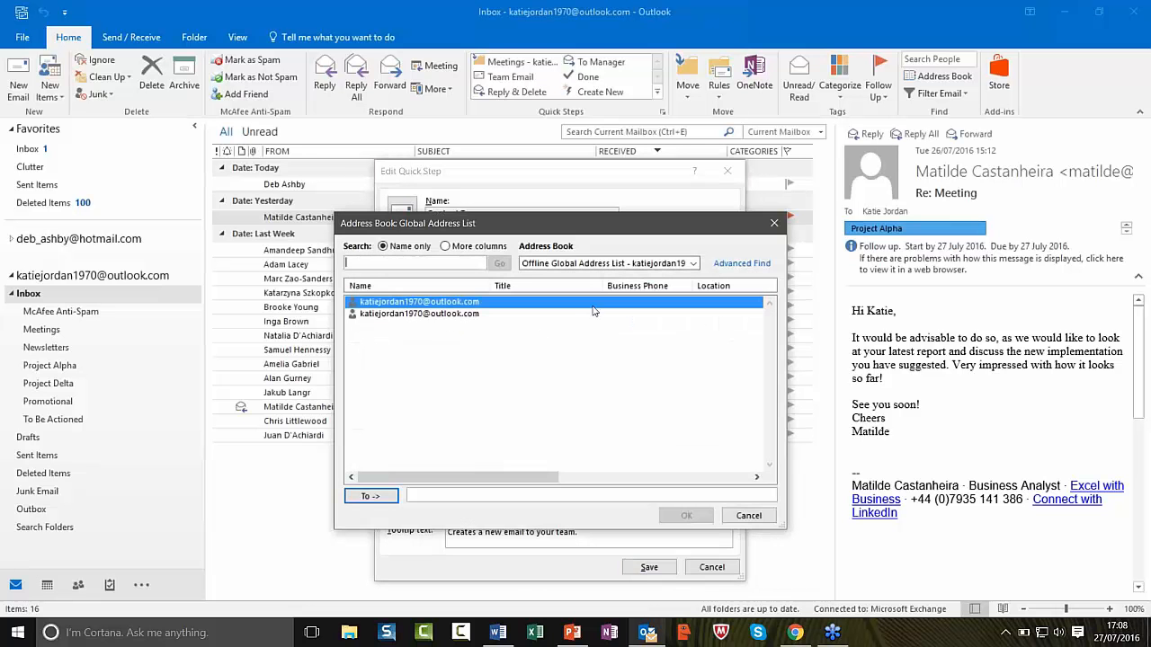
click(675, 262)
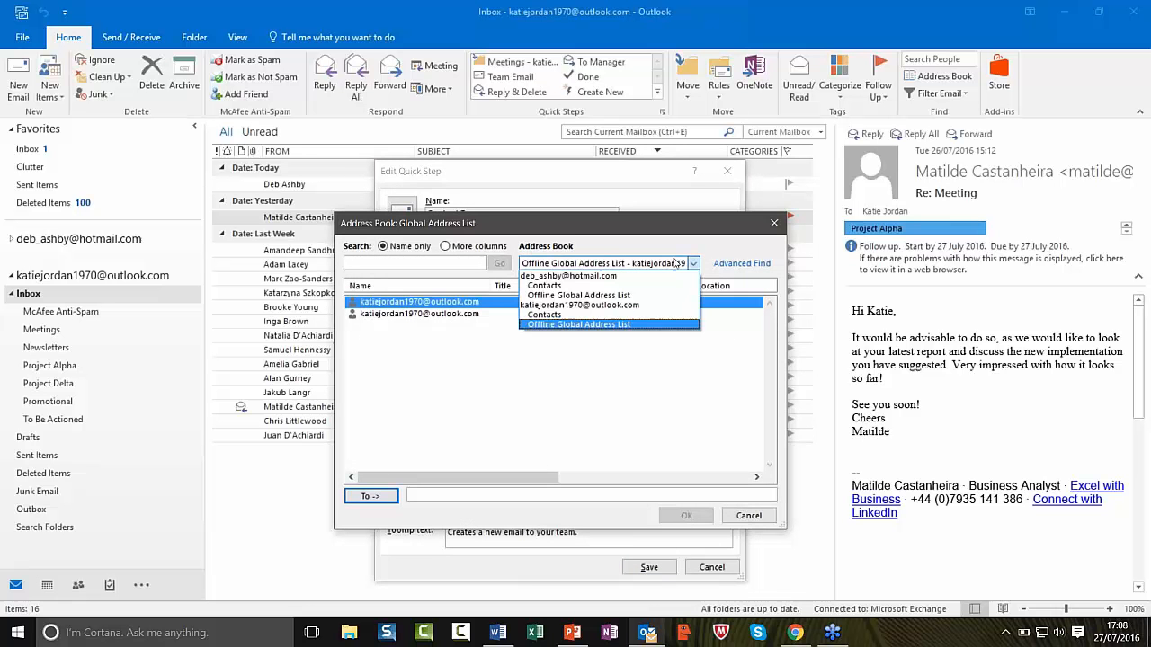
click(548, 314)
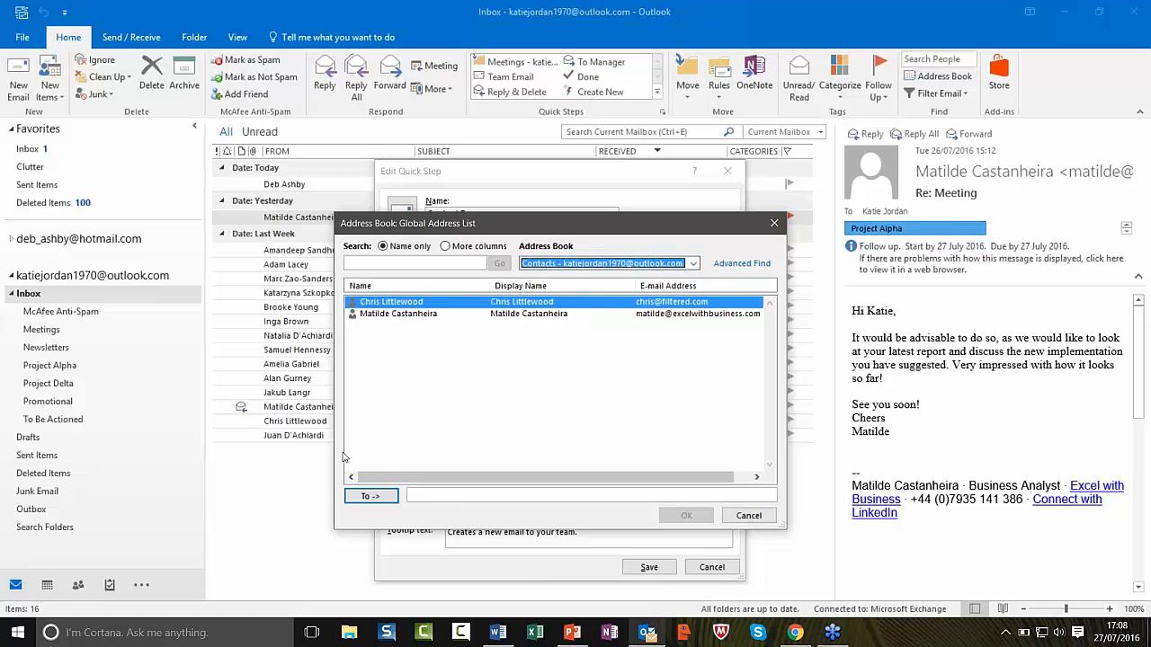
shift+click(400, 315)
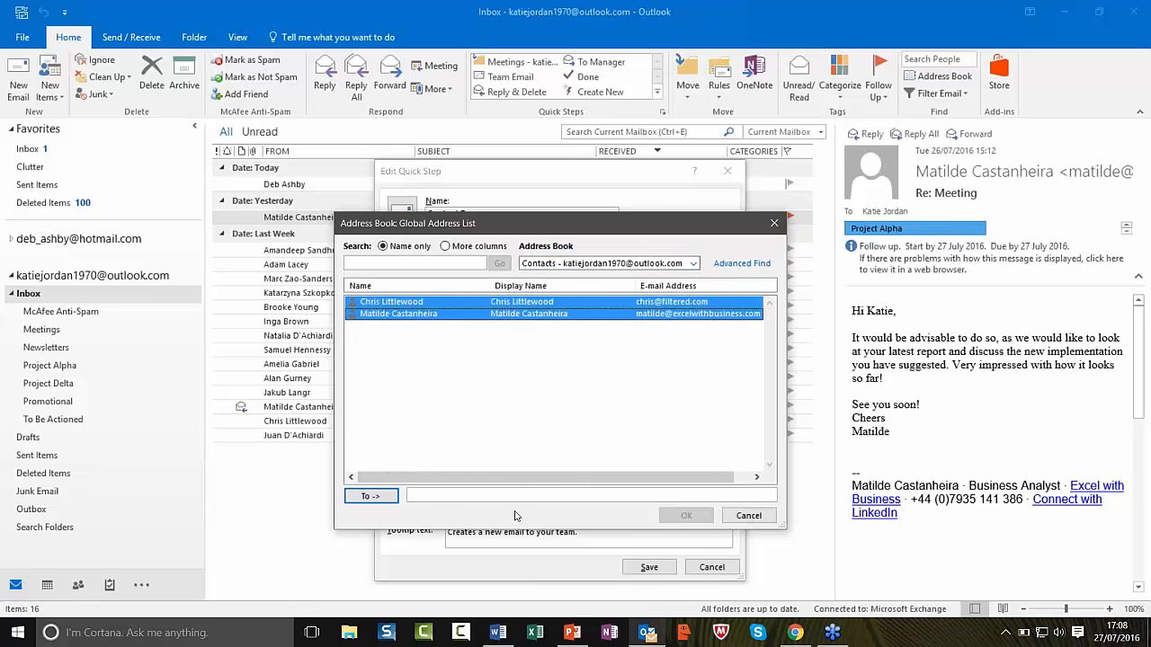
click(374, 496)
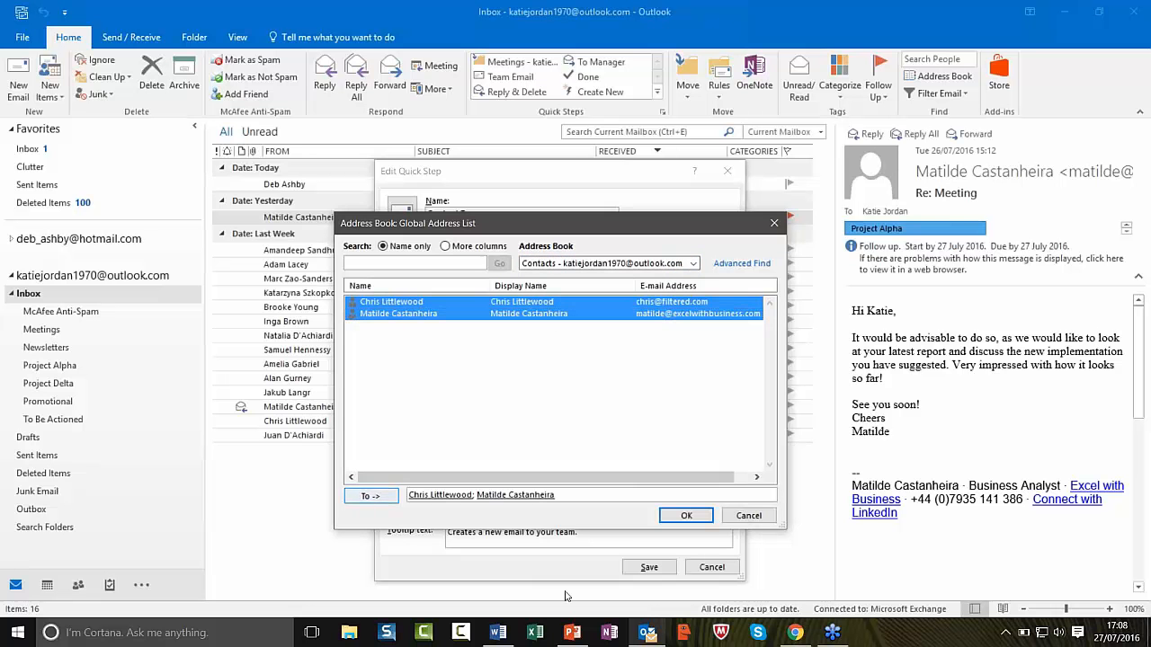
click(686, 516)
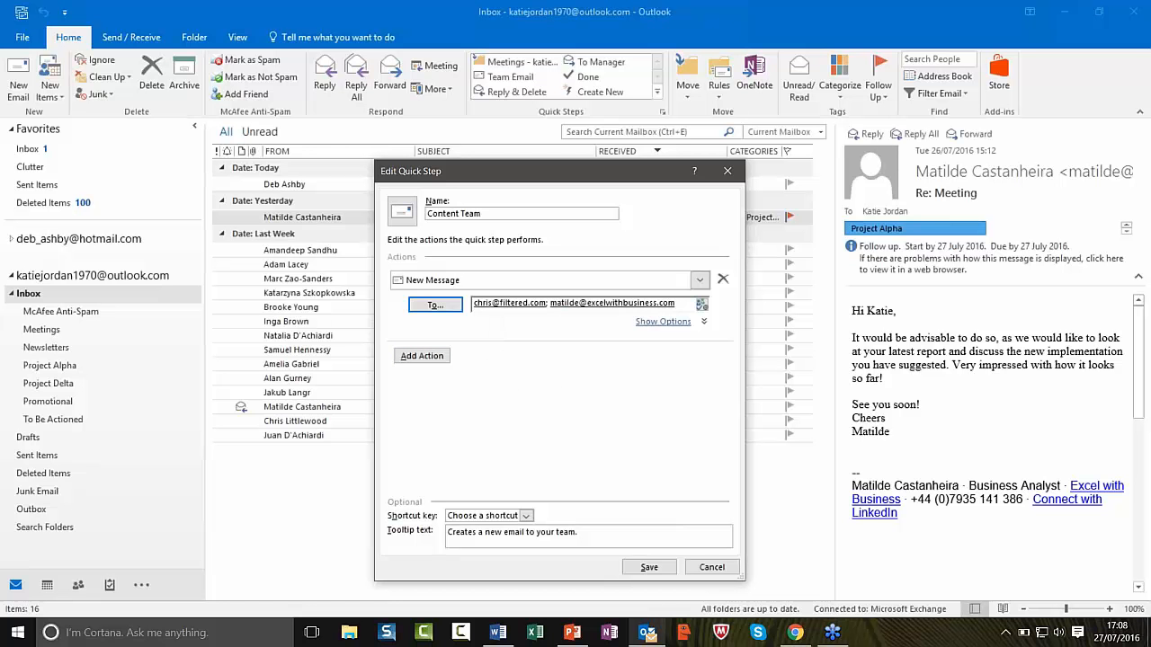
click(644, 571)
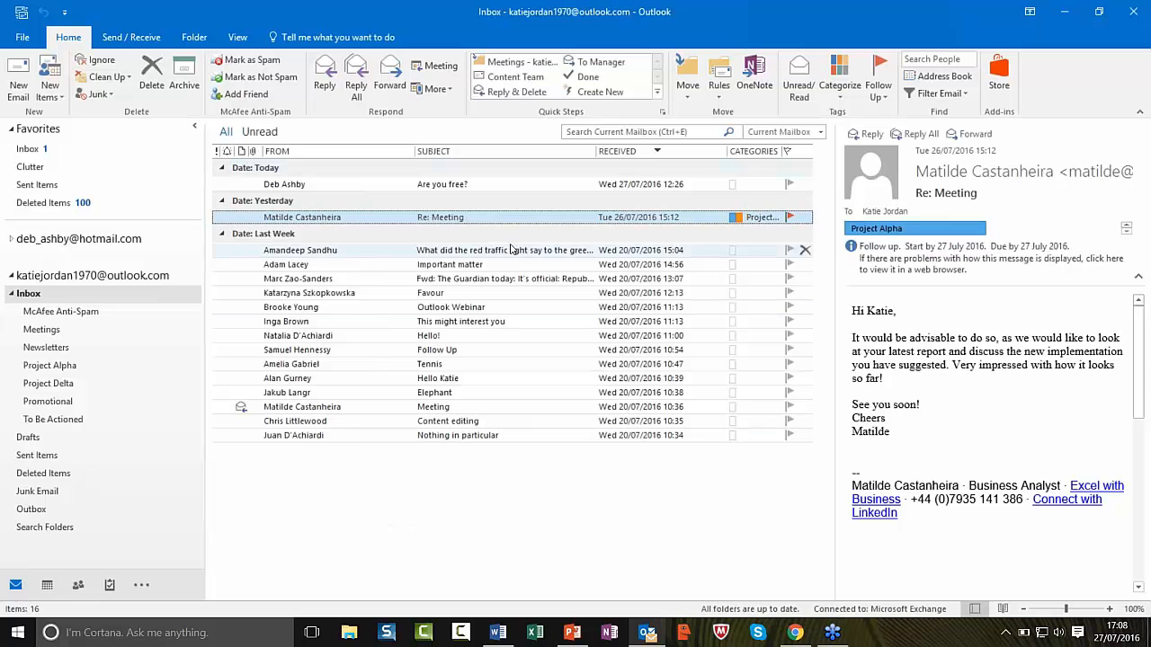
- Test the Content Team Quick Step, closing its message unsent, and look through the actions available for a new custom Quick Step
click(532, 77)
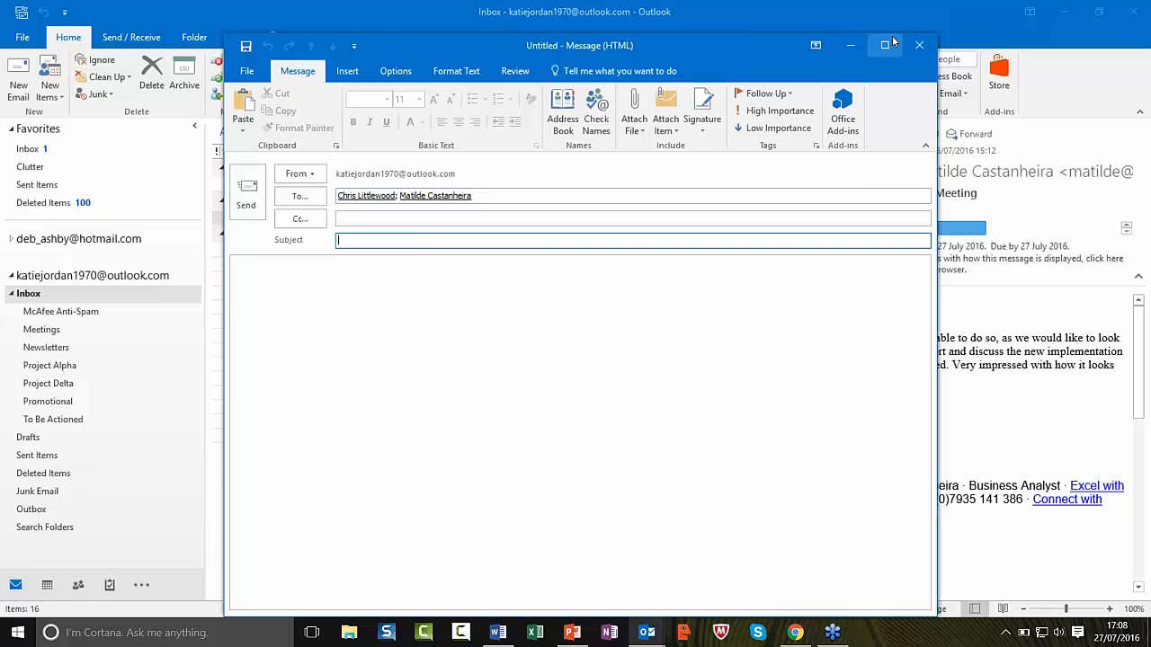
click(921, 46)
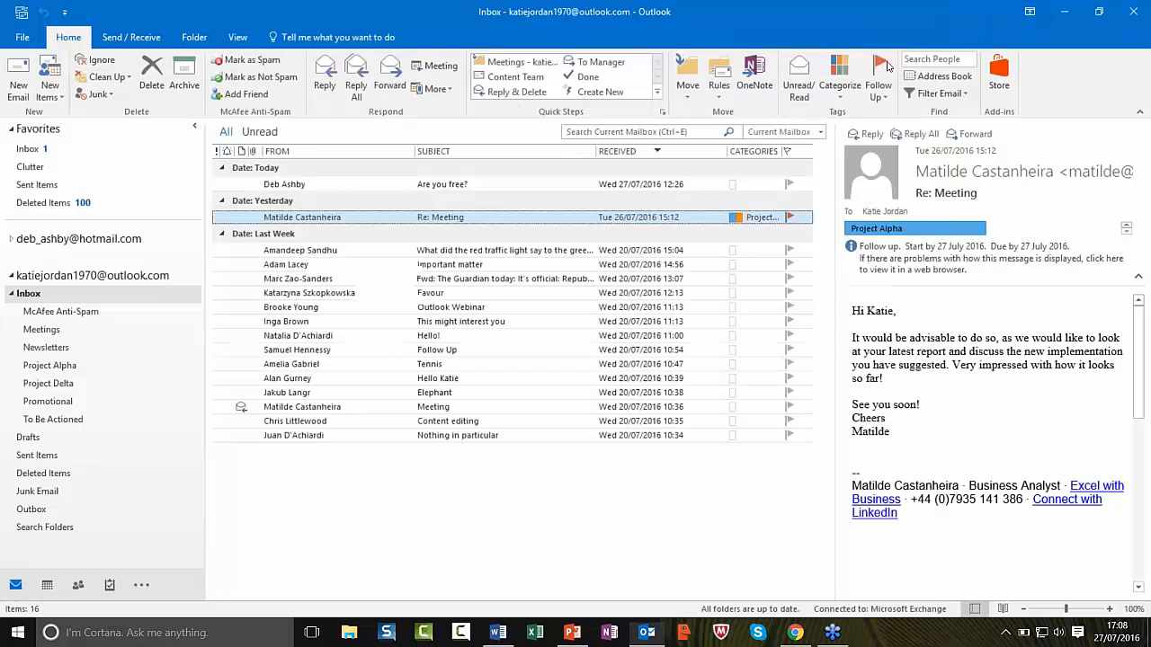
click(601, 93)
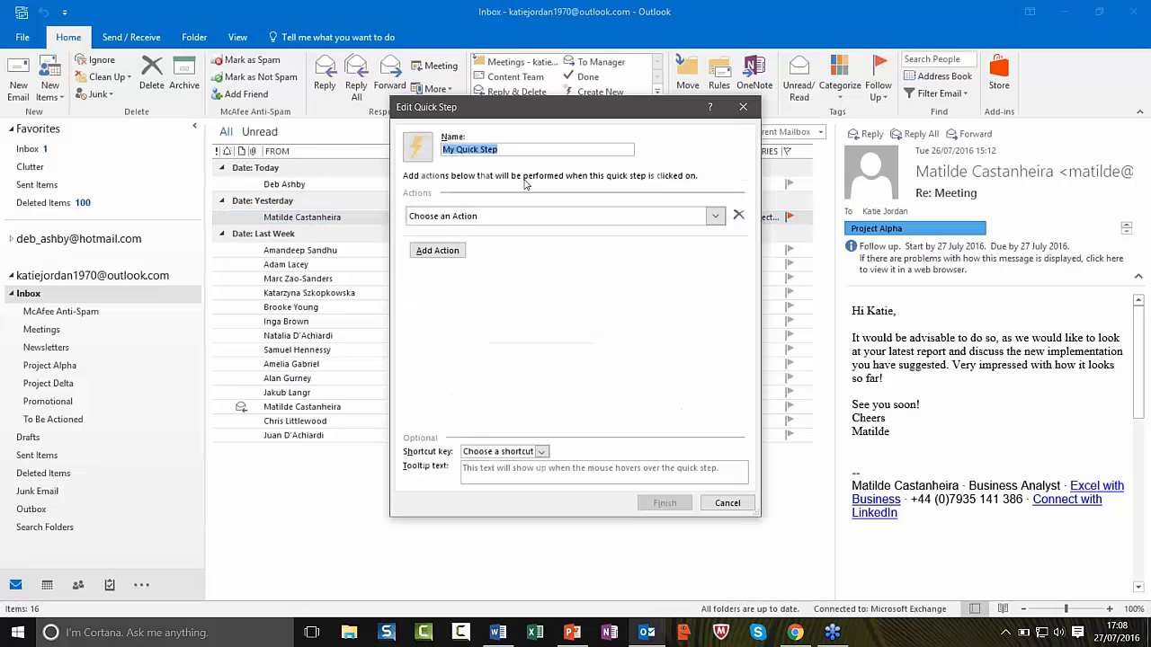
click(716, 218)
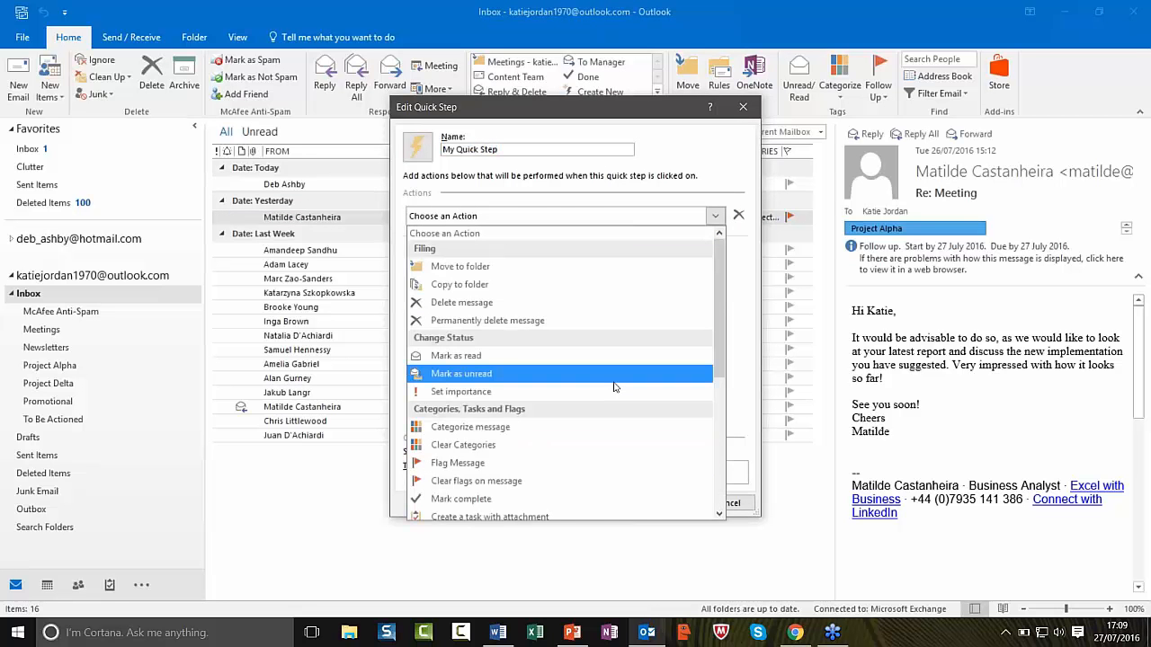
click(741, 159)
click(744, 108)
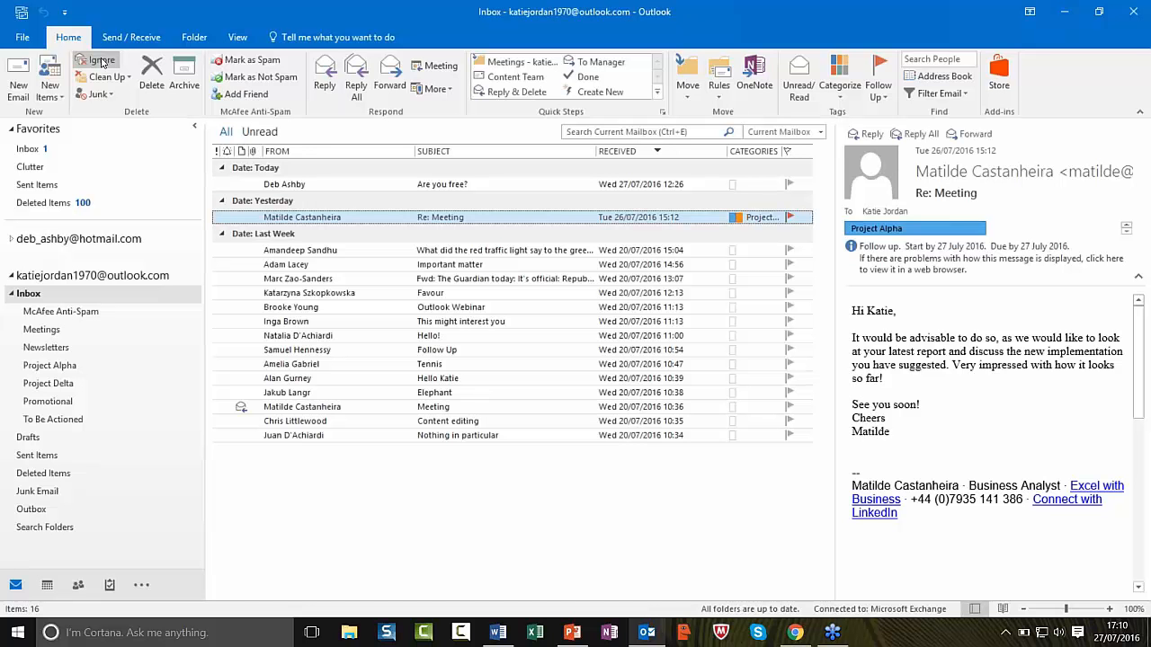
- Ignore the conversation of the "Favour" message in the Inbox
click(386, 298)
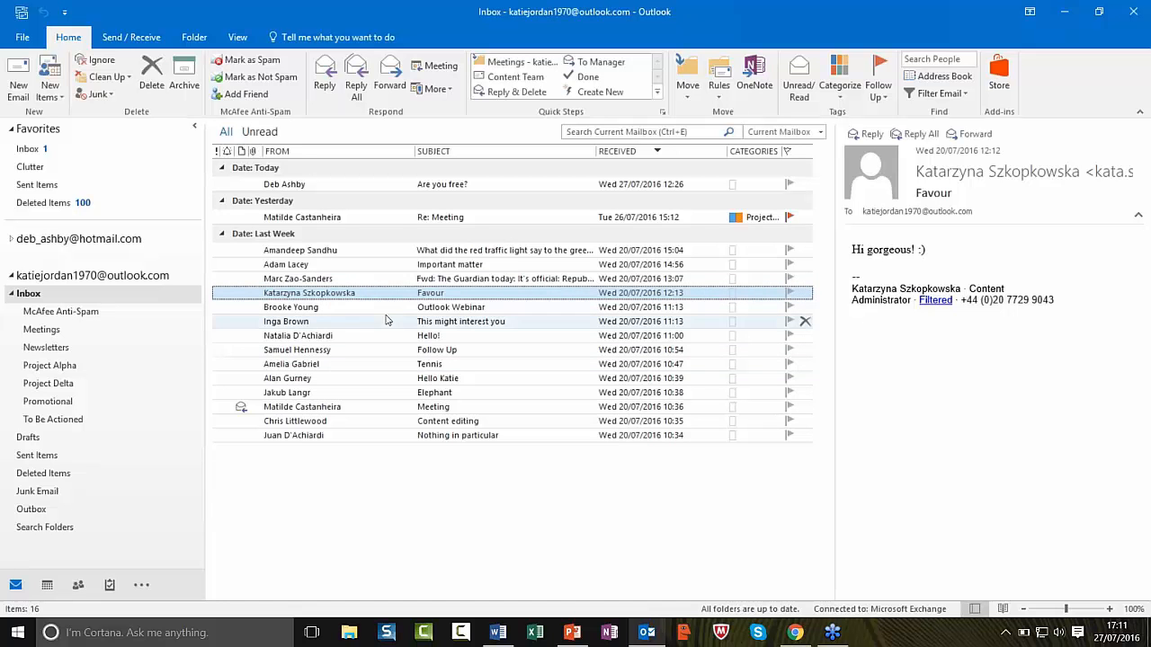
click(105, 63)
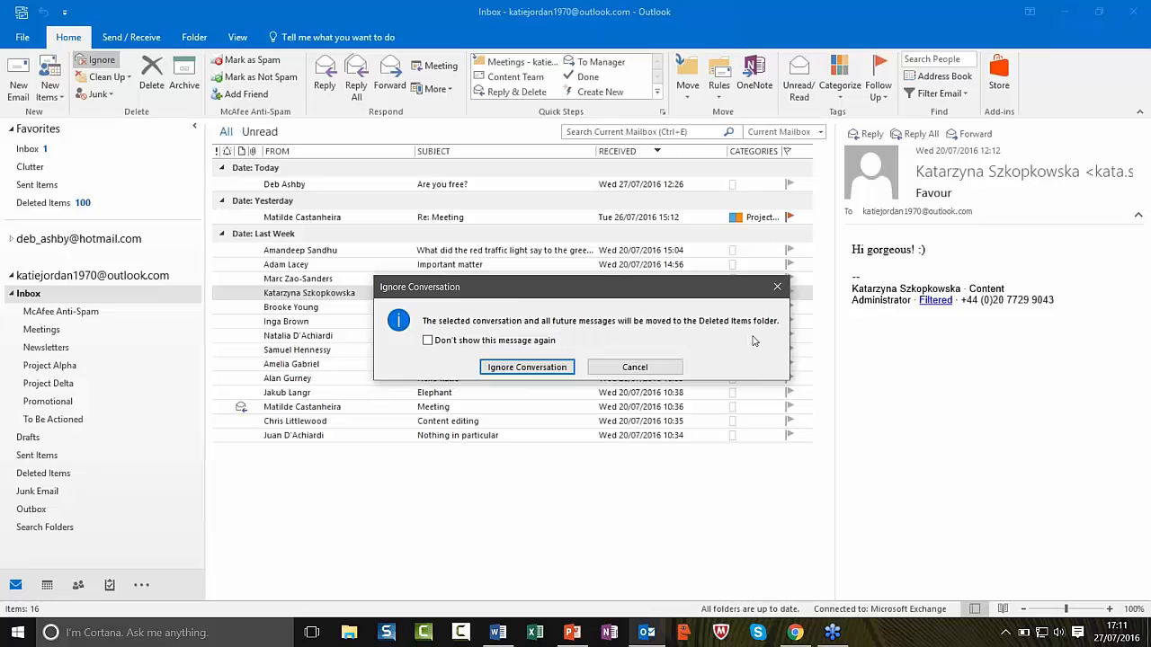
click(530, 368)
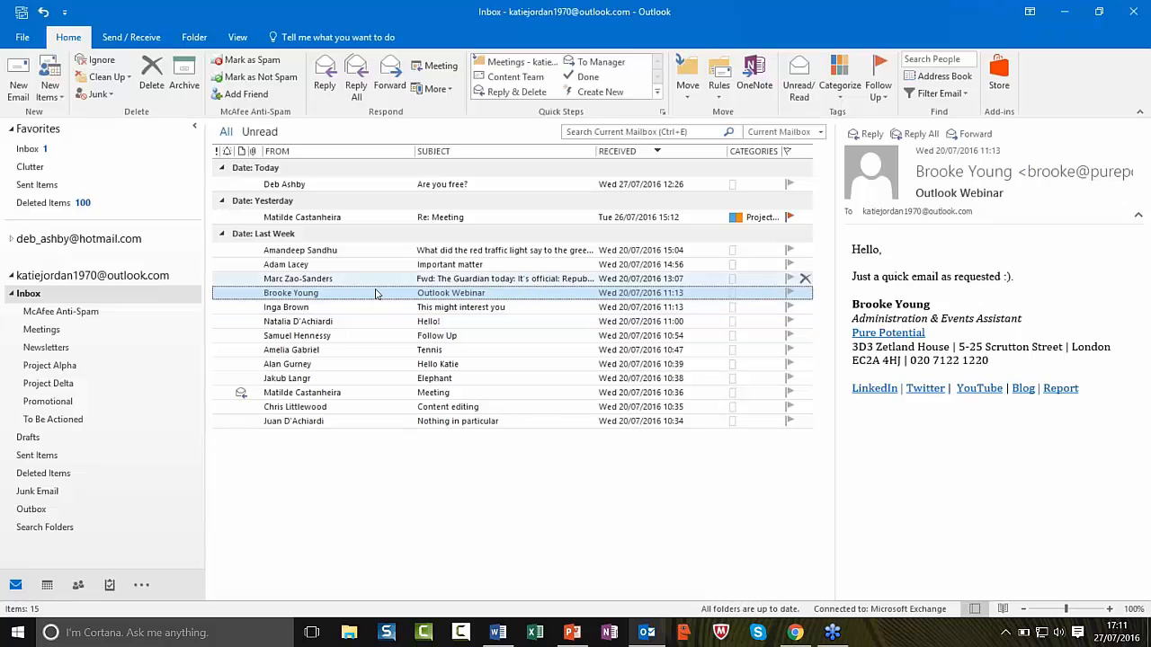
- Check the "Favour" message in the Outlook.com account's Deleted Items folder and return to the Inbox
click(73, 478)
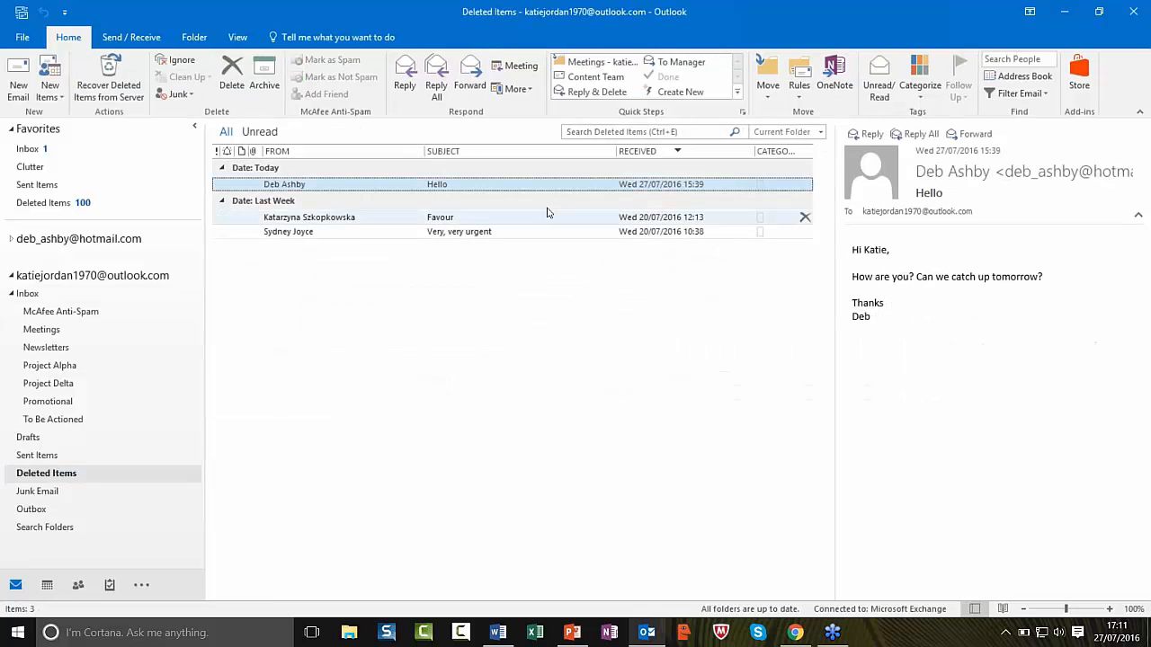
click(387, 221)
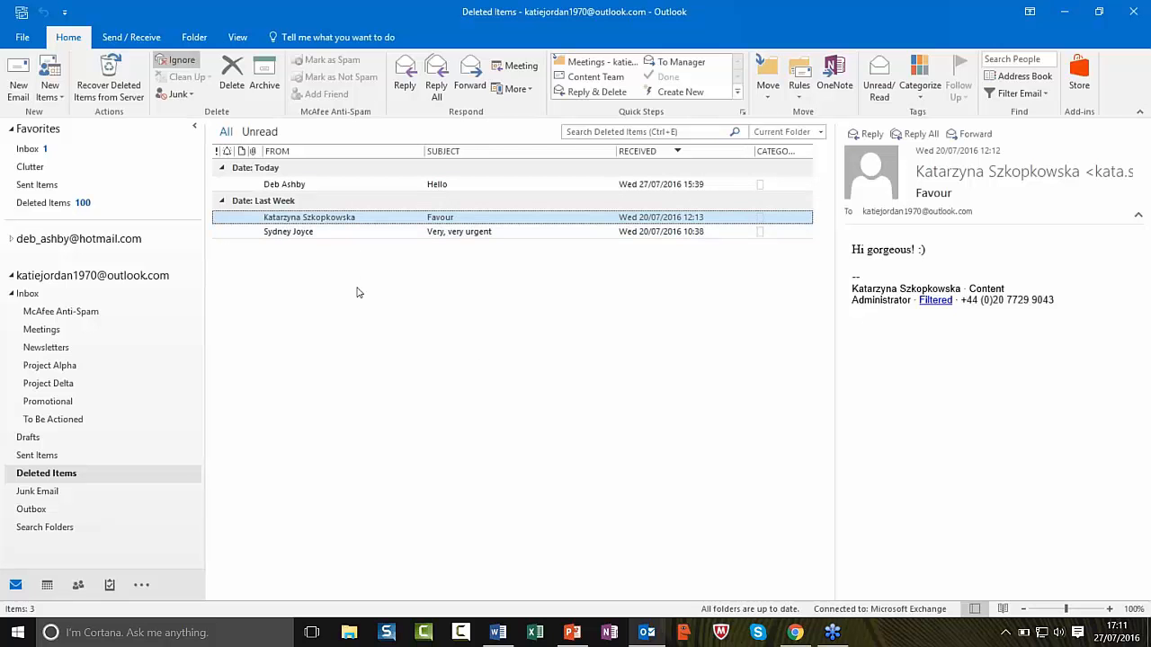
click(35, 151)
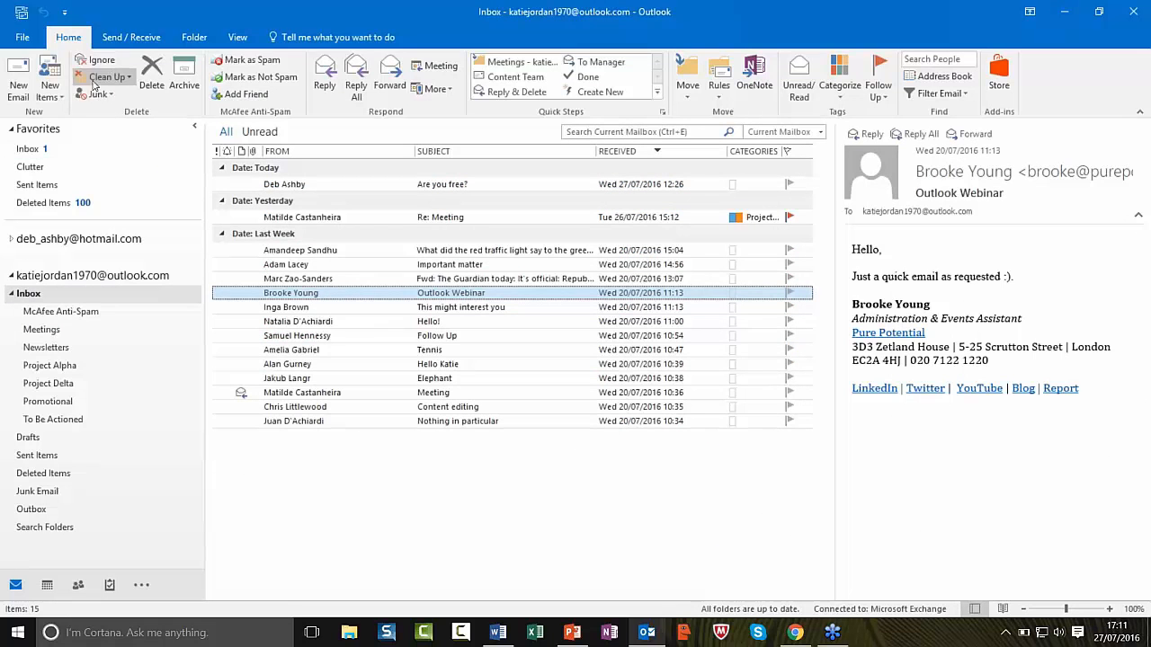
- Review the Clean Up commands and the Conversation Clean Up settings in the mail options, including the destination folder choice, without changing anything
click(128, 78)
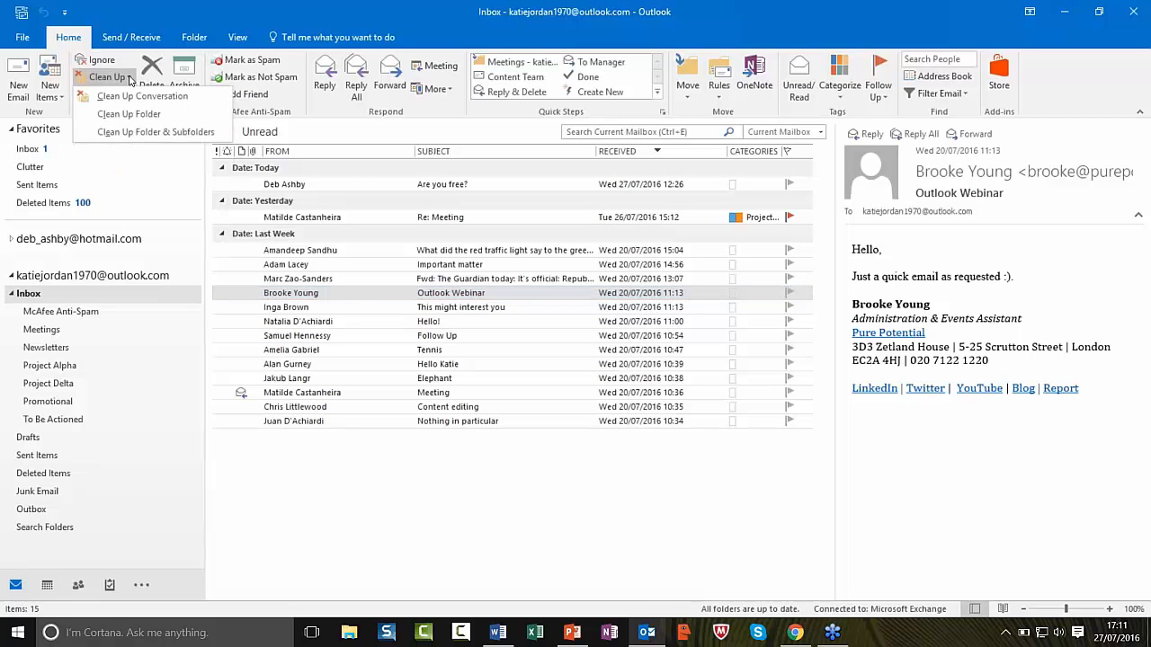
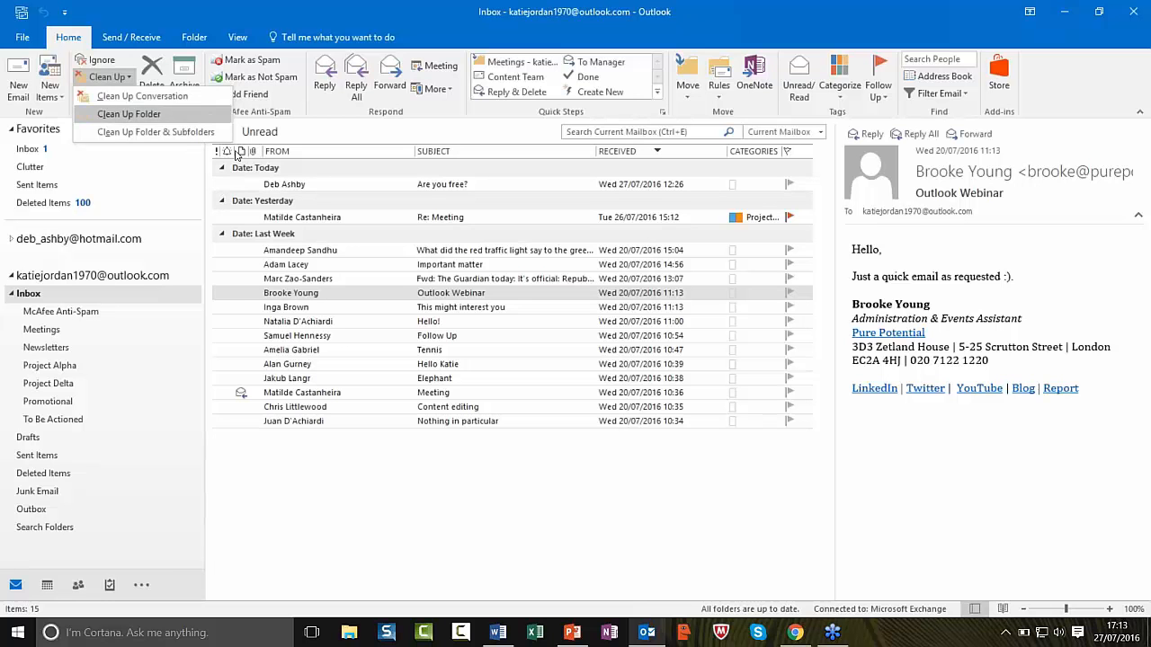
click(326, 488)
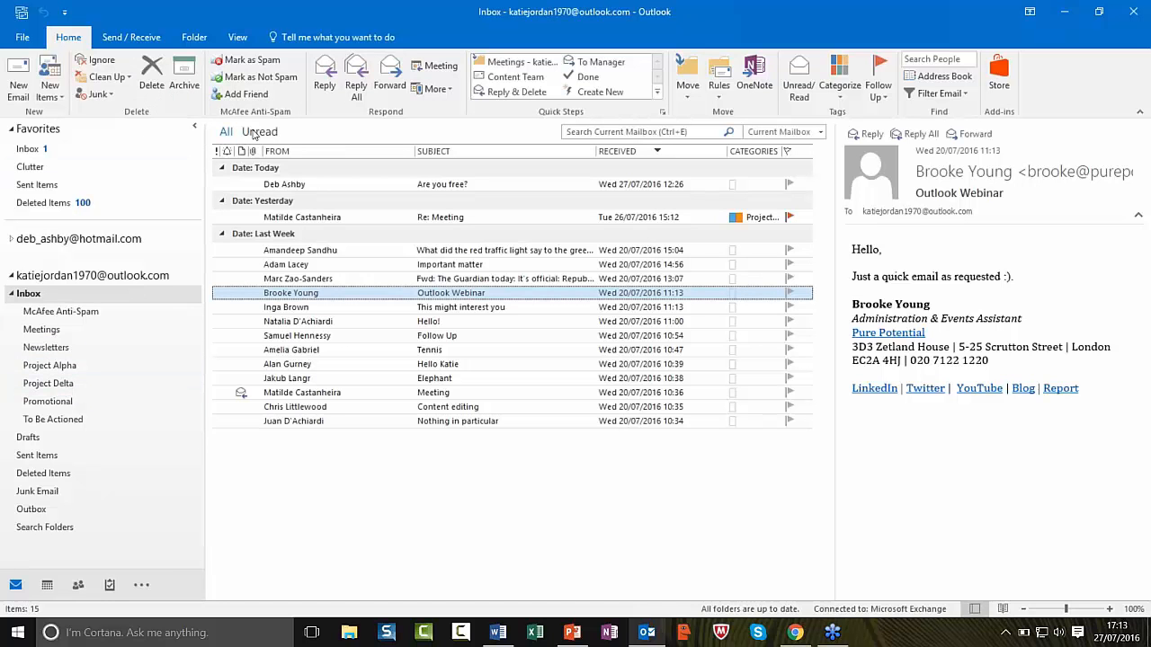
click(23, 41)
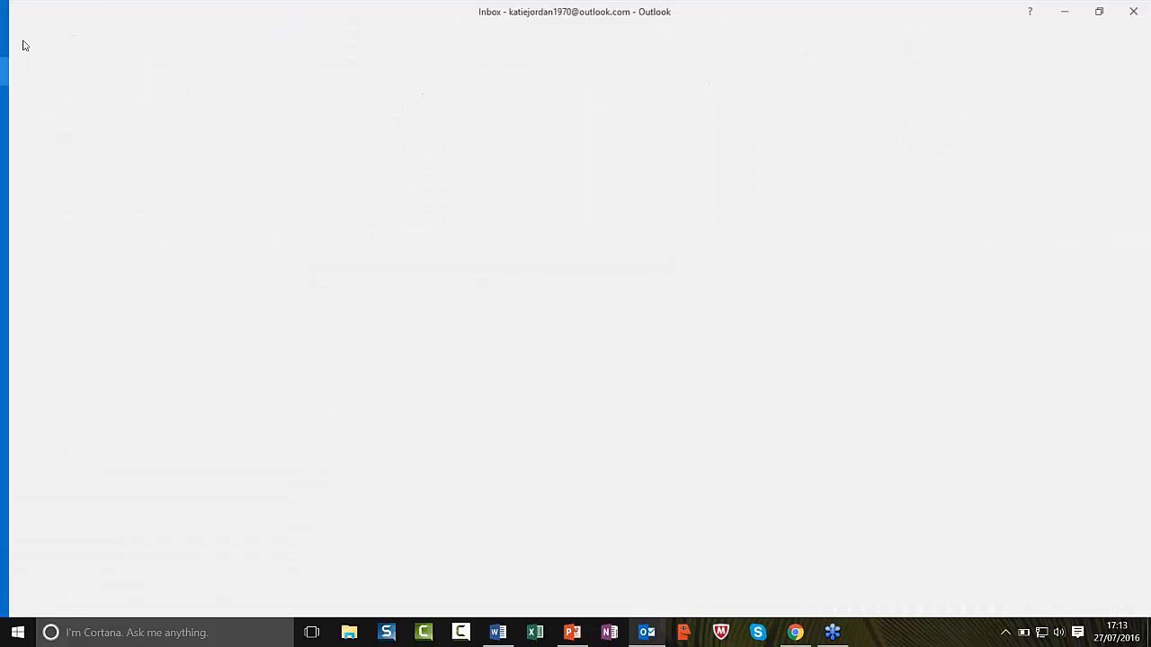
key(Escape)
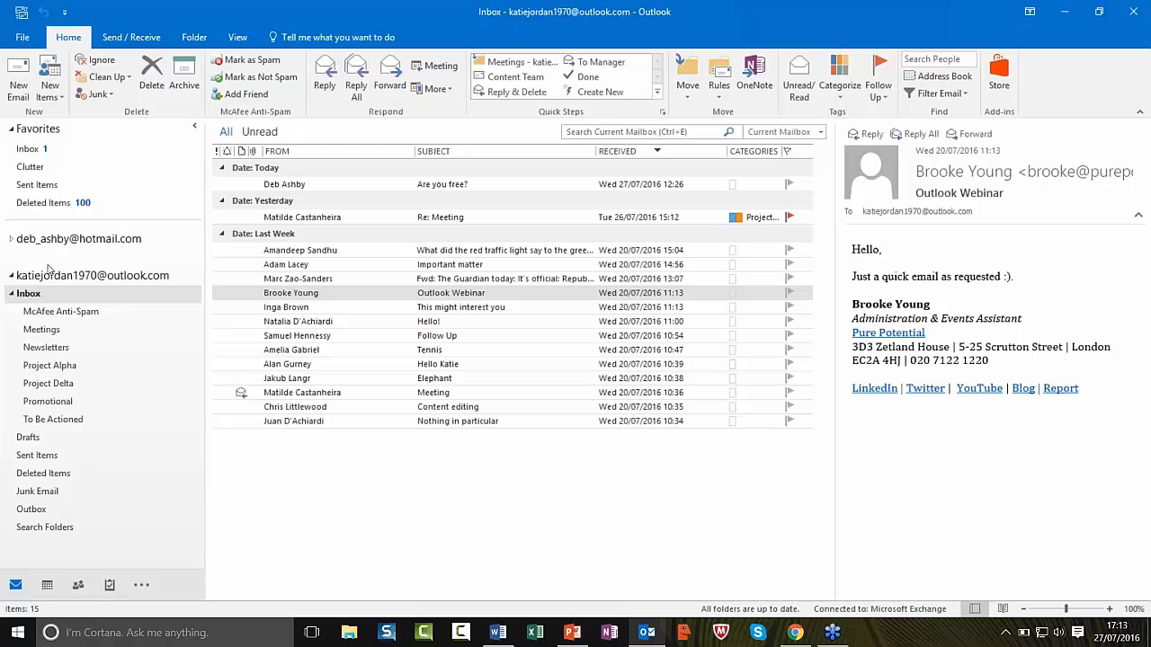
click(433, 163)
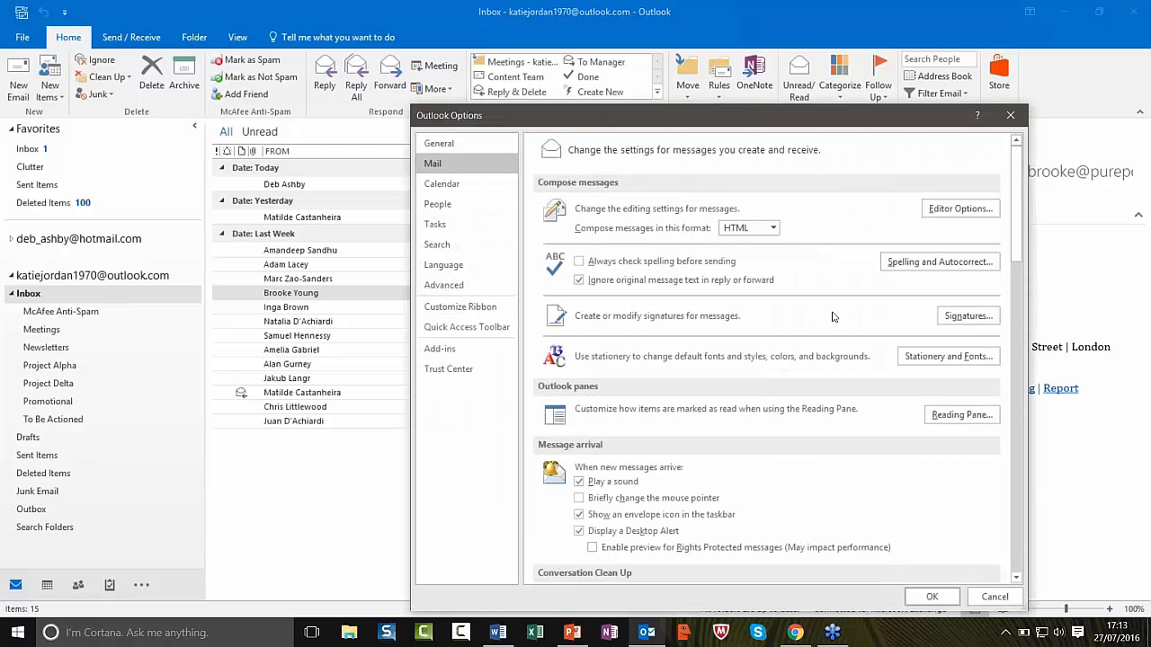
scroll(835, 316, down, 7)
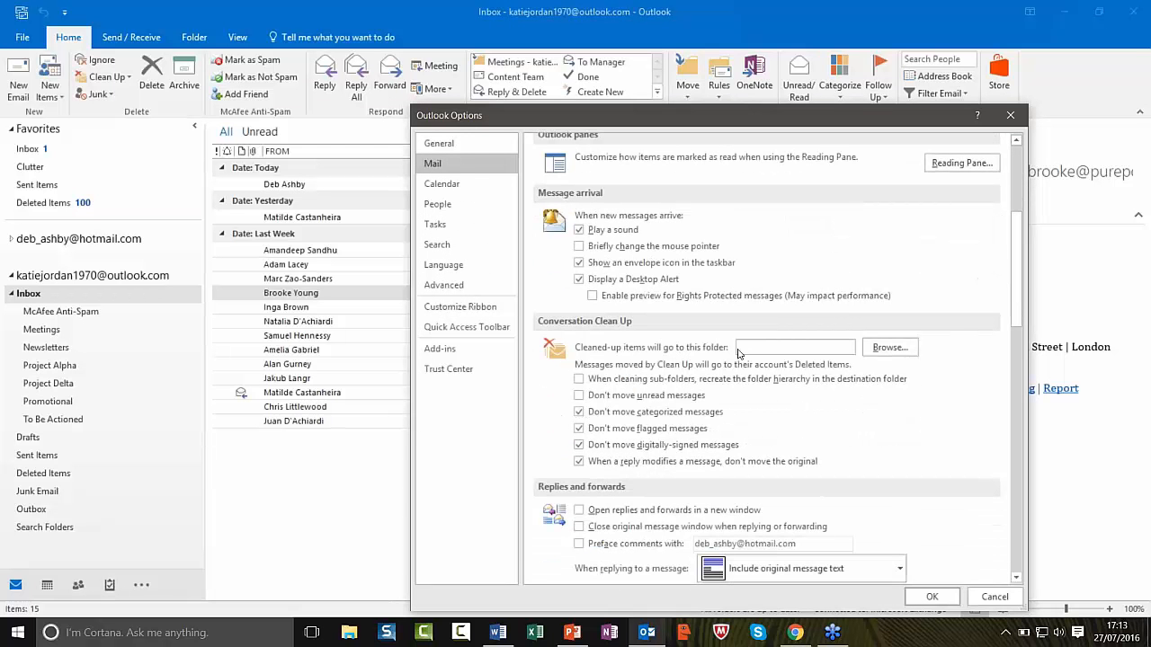
click(890, 347)
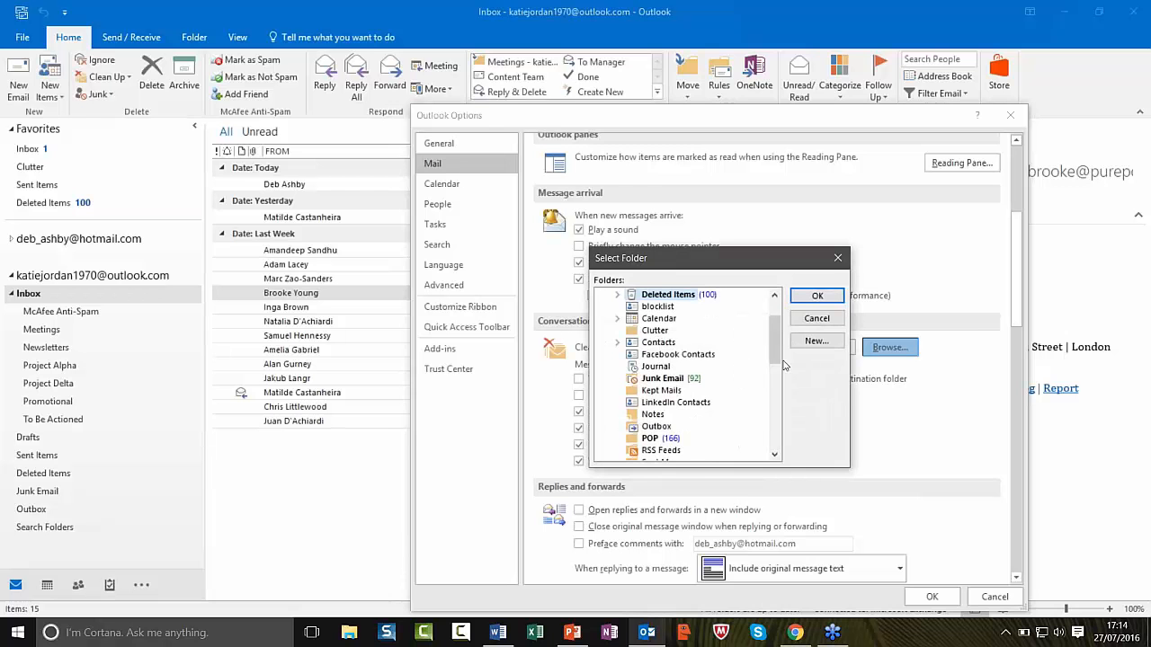
click(820, 326)
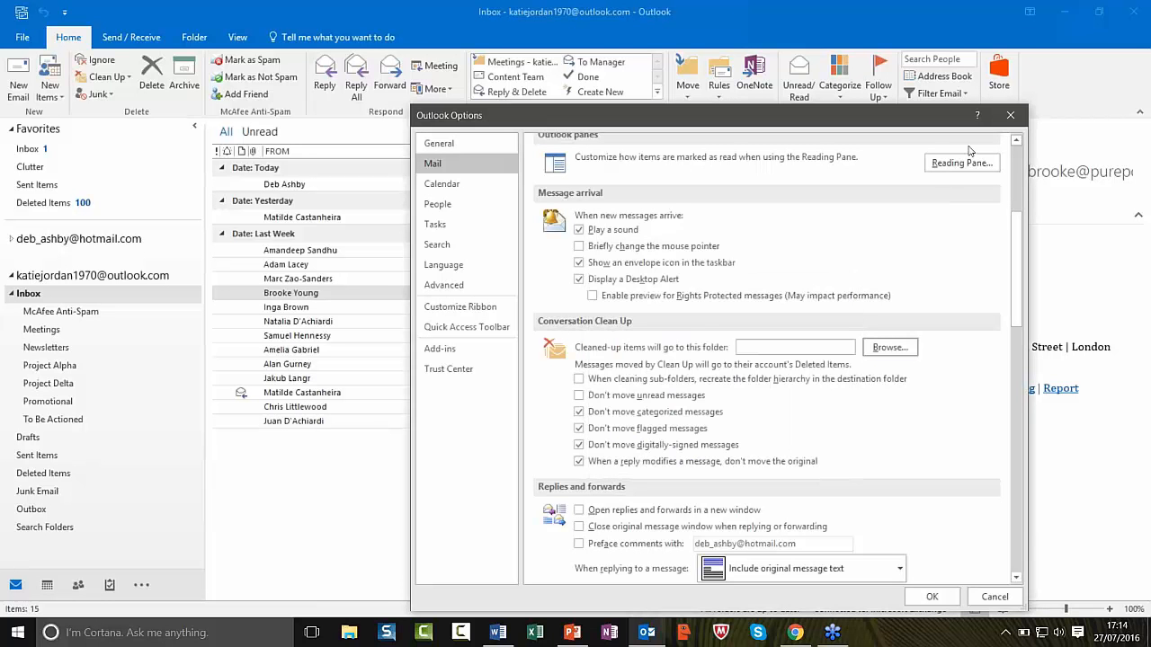
click(1011, 116)
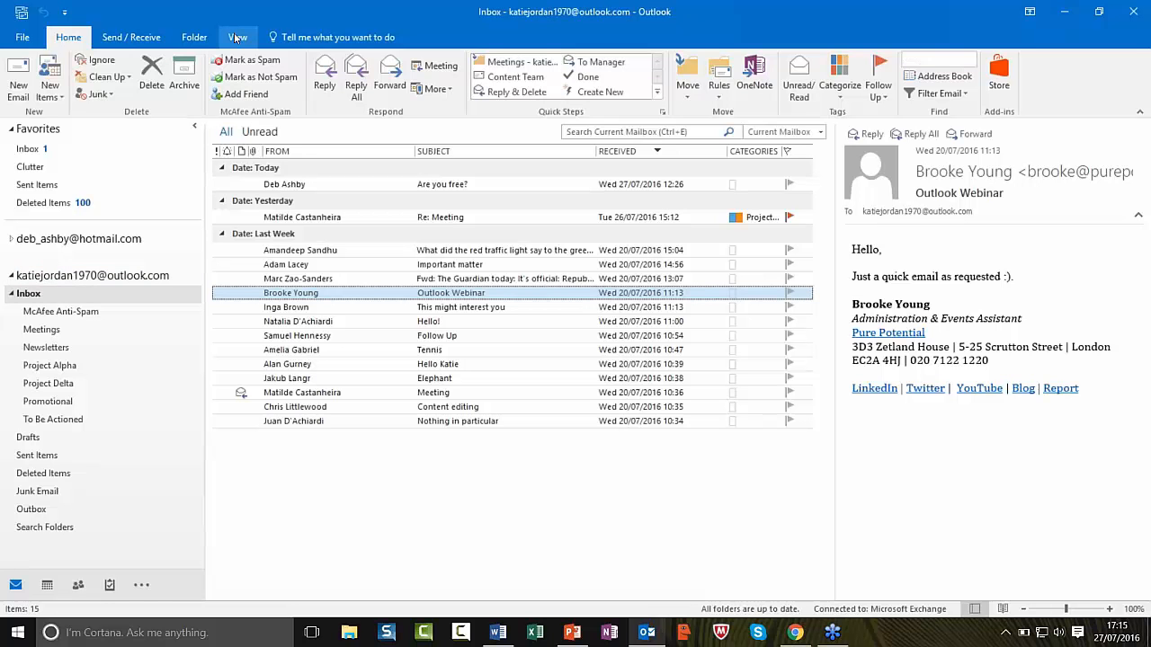
- Add a conditional formatting rule to the Inbox's current view and name it with the contact's first name
click(237, 37)
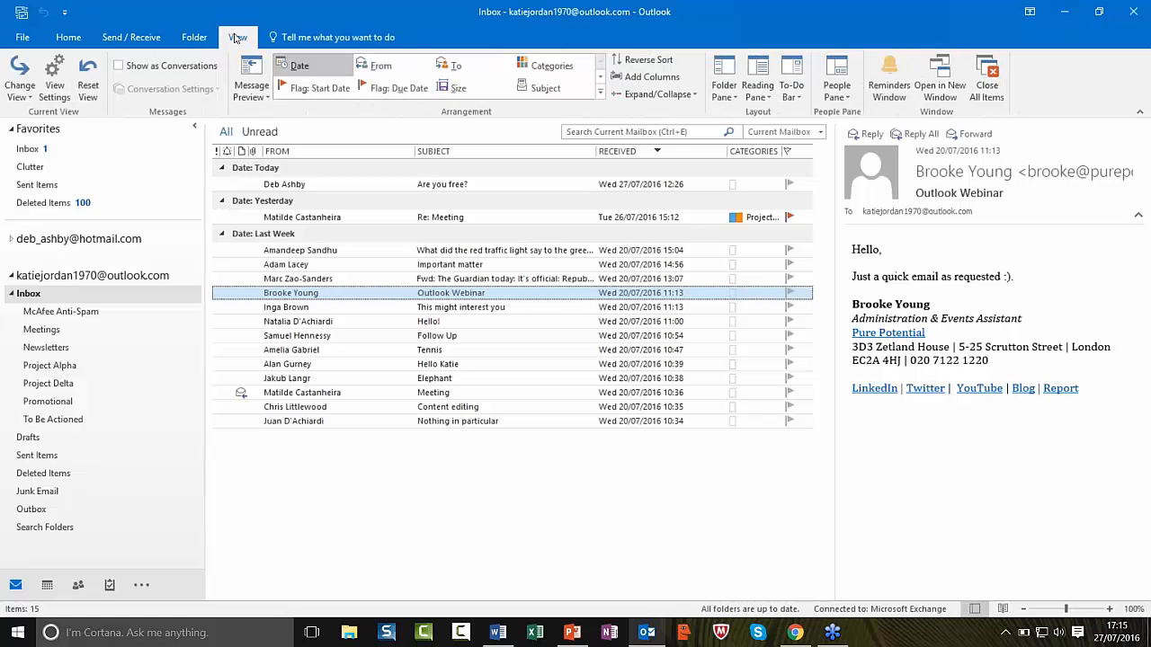
click(55, 83)
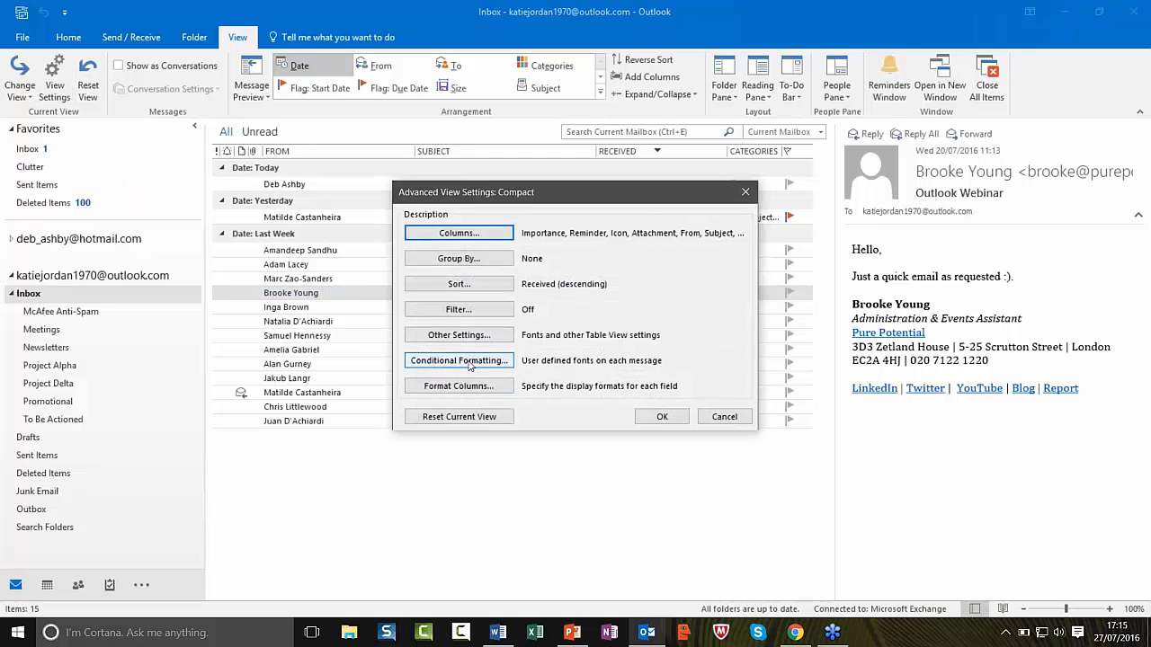
click(468, 363)
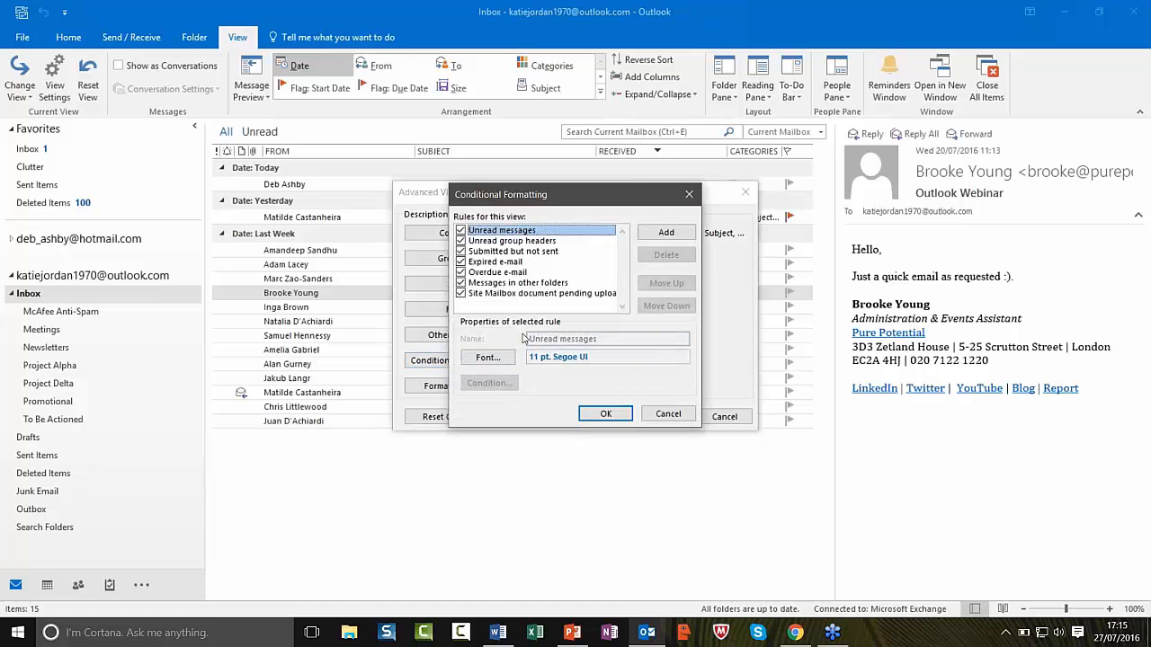
click(666, 234)
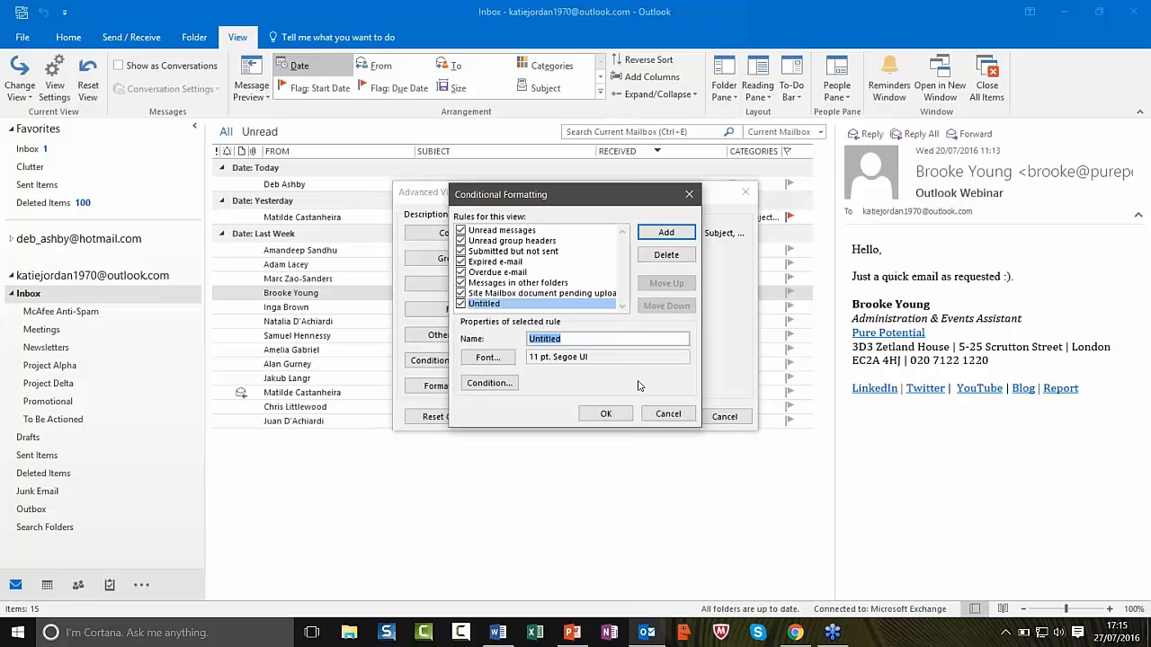
text(Chris)
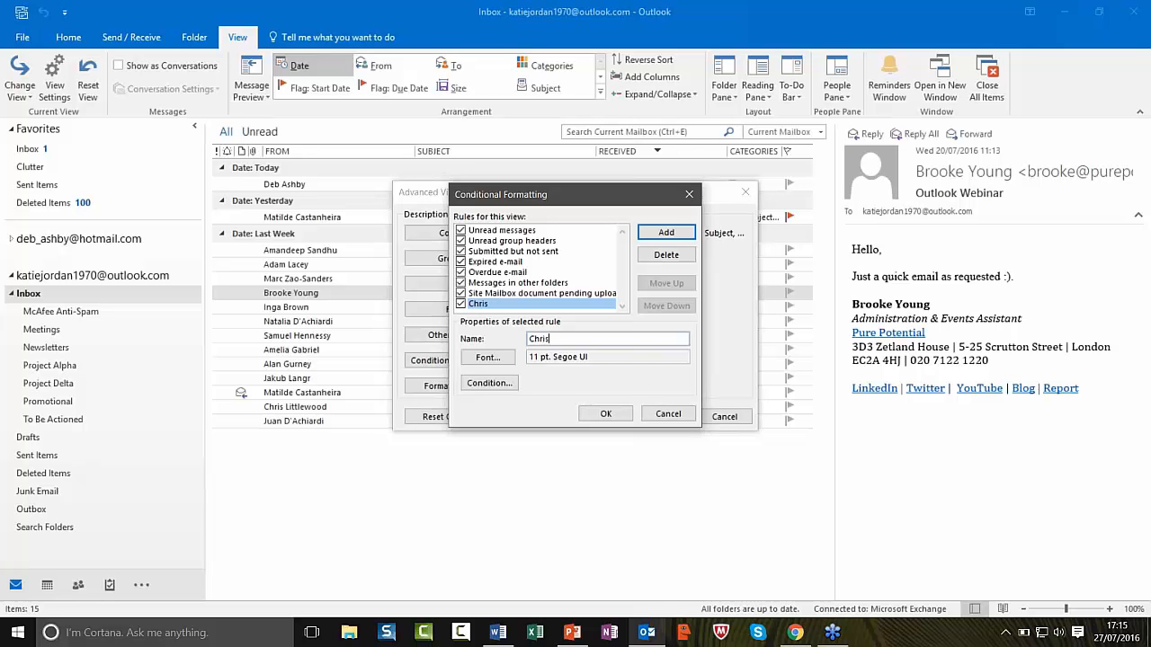
- Set the new conditional formatting rule's font to Showcard Gothic with the colour Fuchsia
click(491, 360)
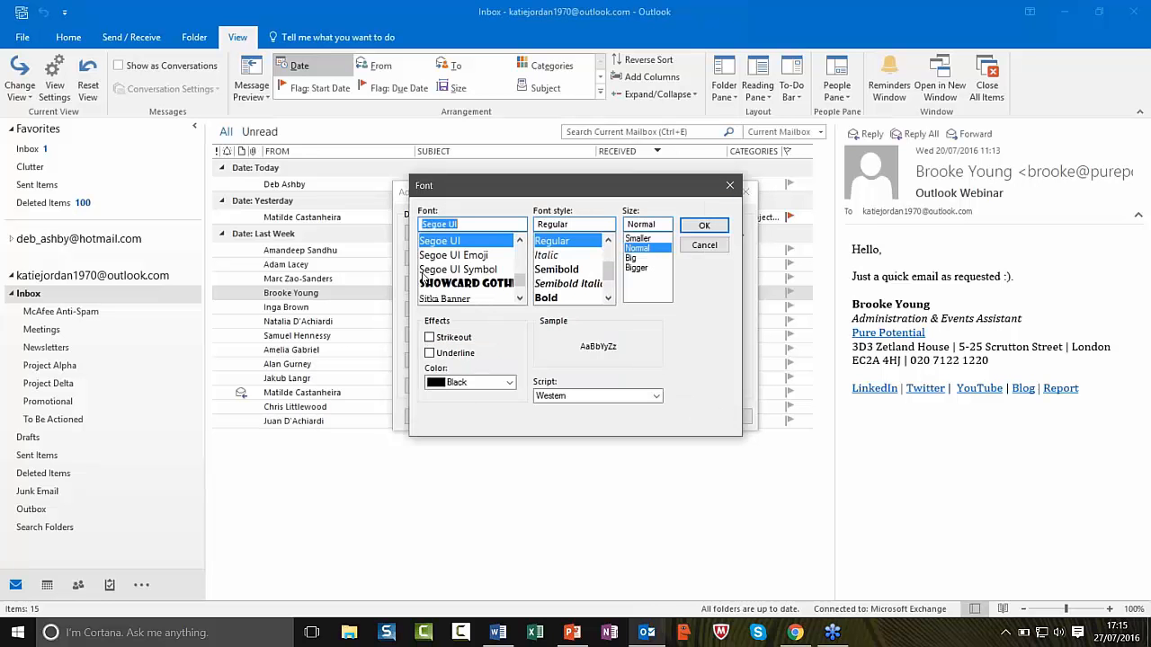
click(443, 284)
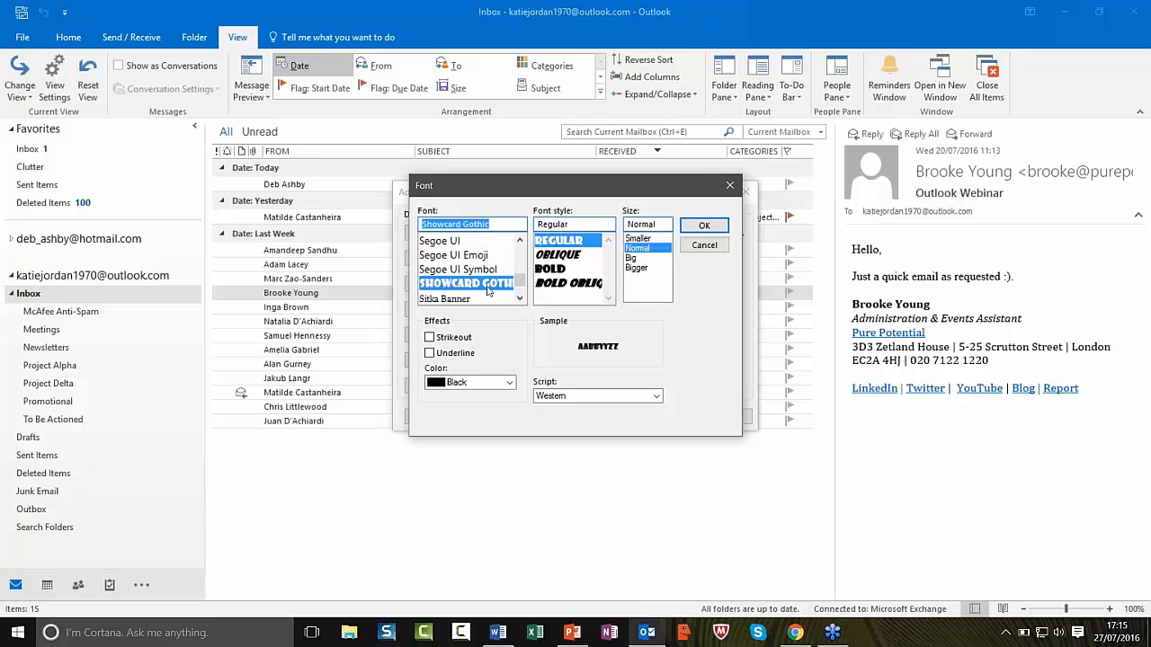
click(503, 384)
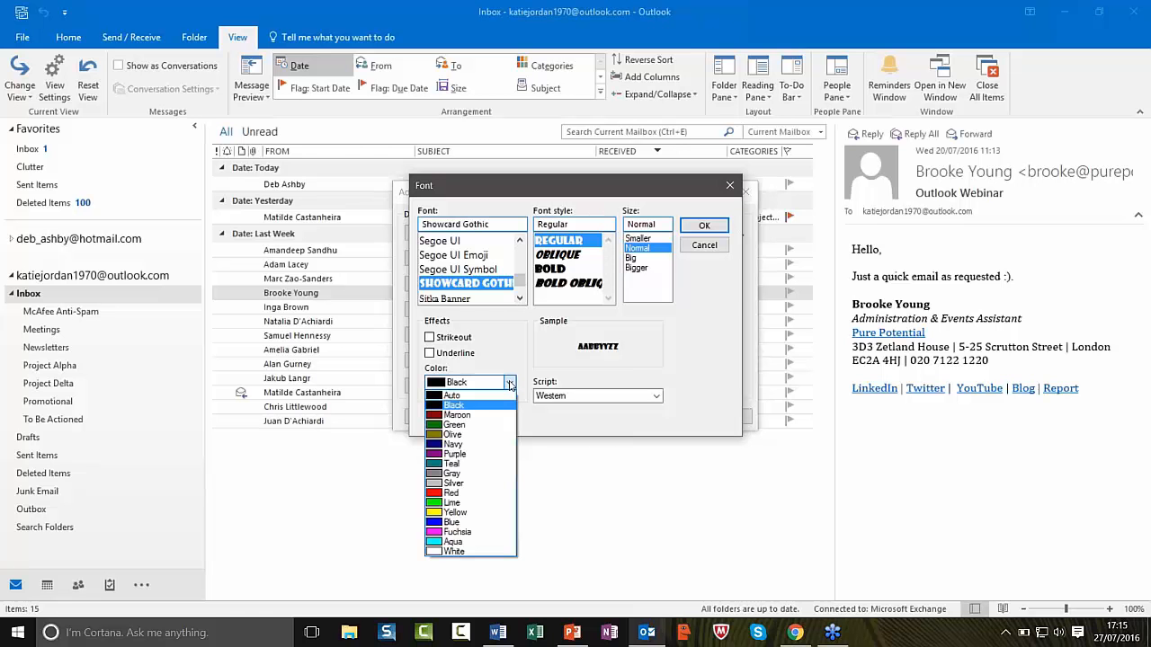
click(465, 533)
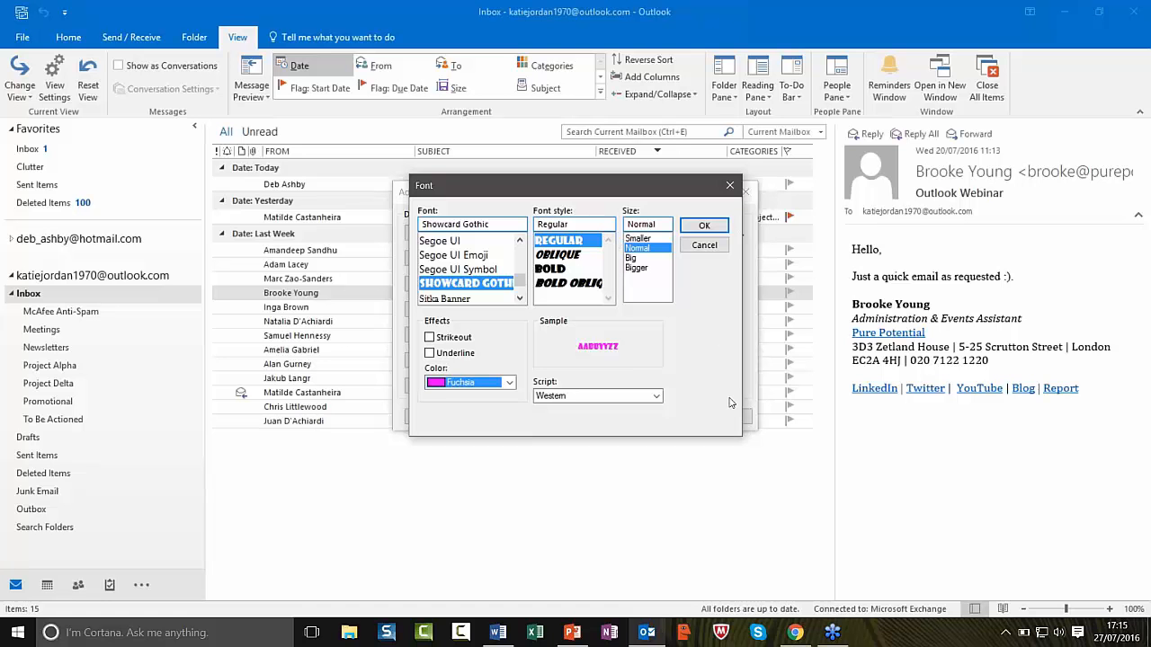
click(716, 231)
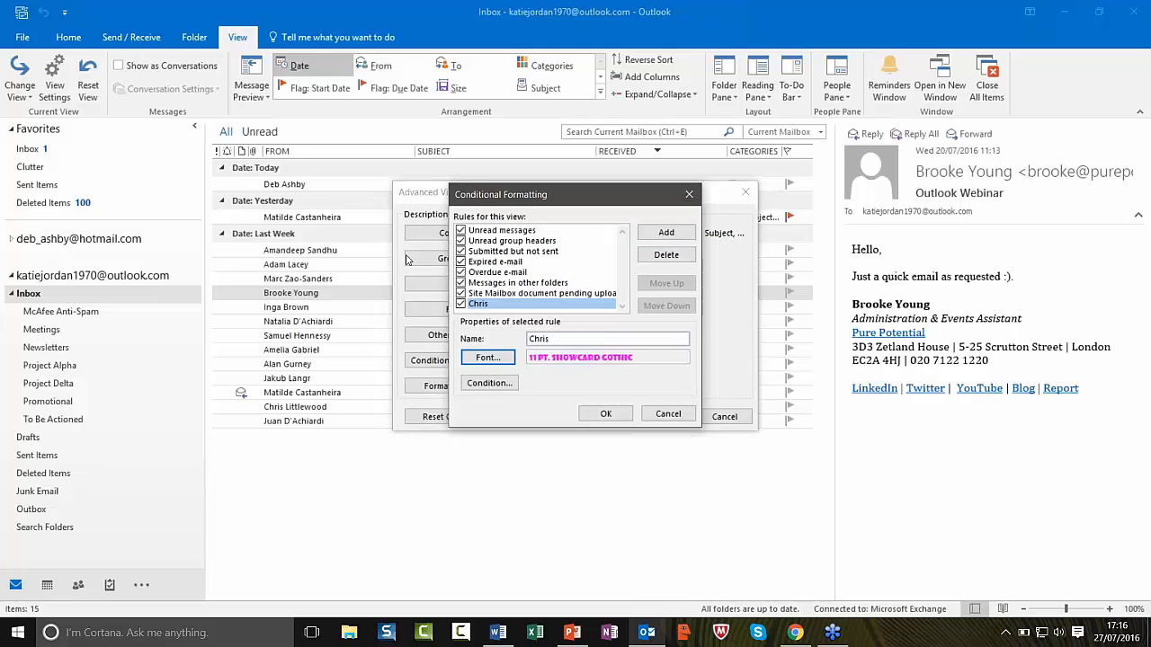
- Limit the rule to messages from the matching sender in the Outlook.com account's Contacts, and apply the formatting to the Inbox view
click(493, 383)
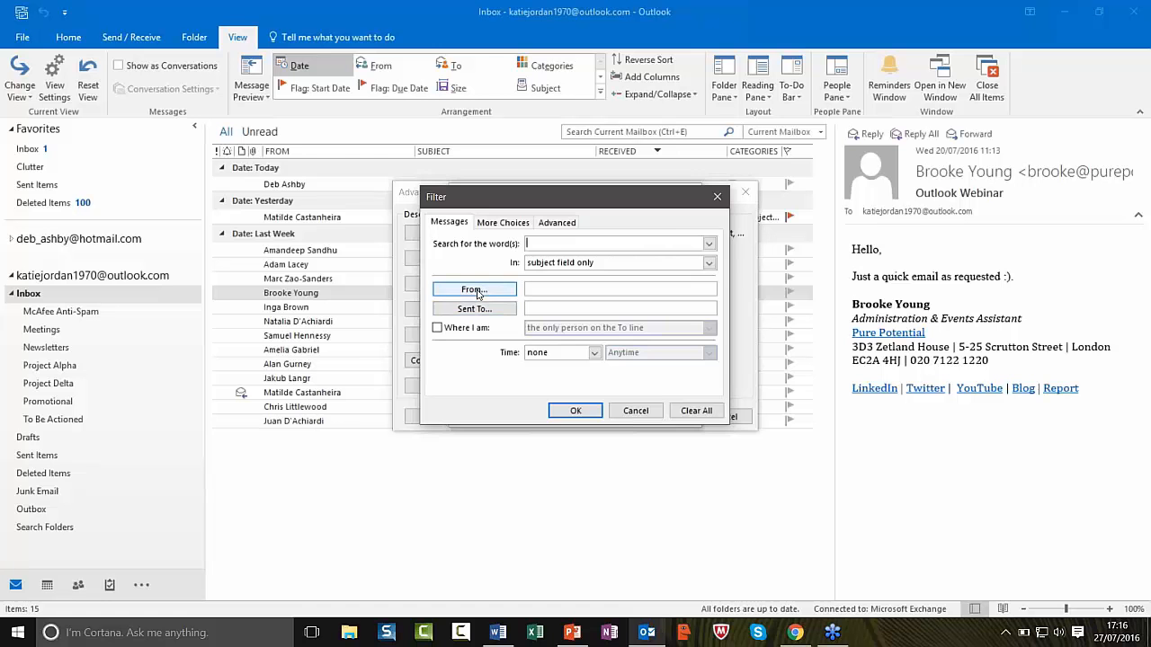
click(475, 290)
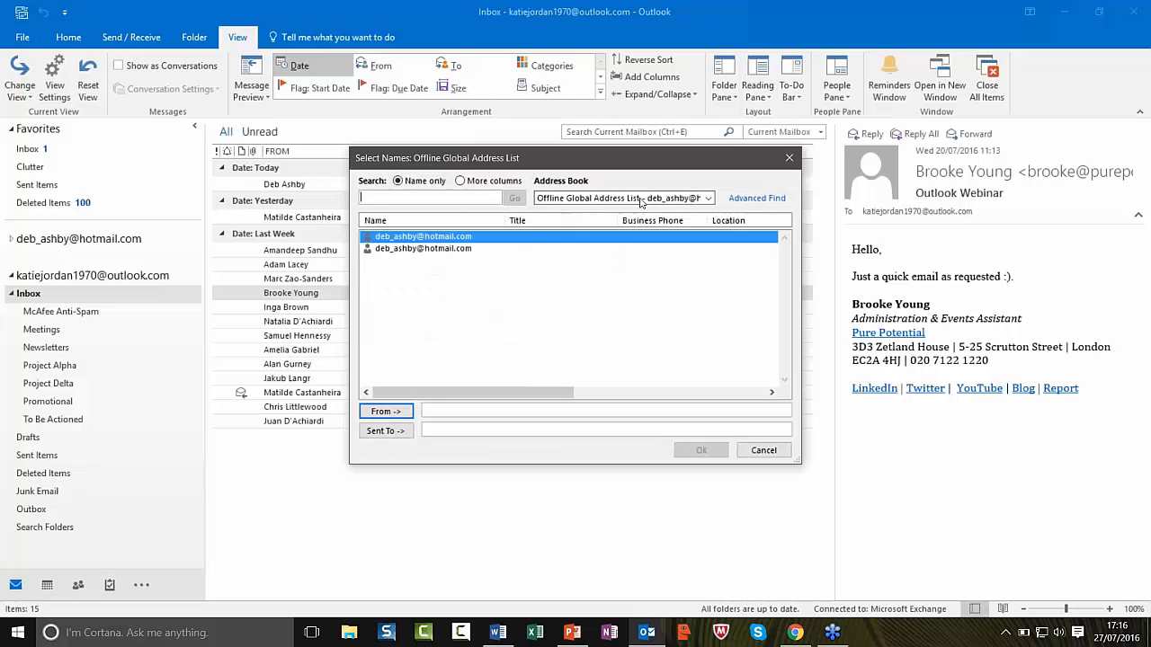
click(641, 200)
click(559, 254)
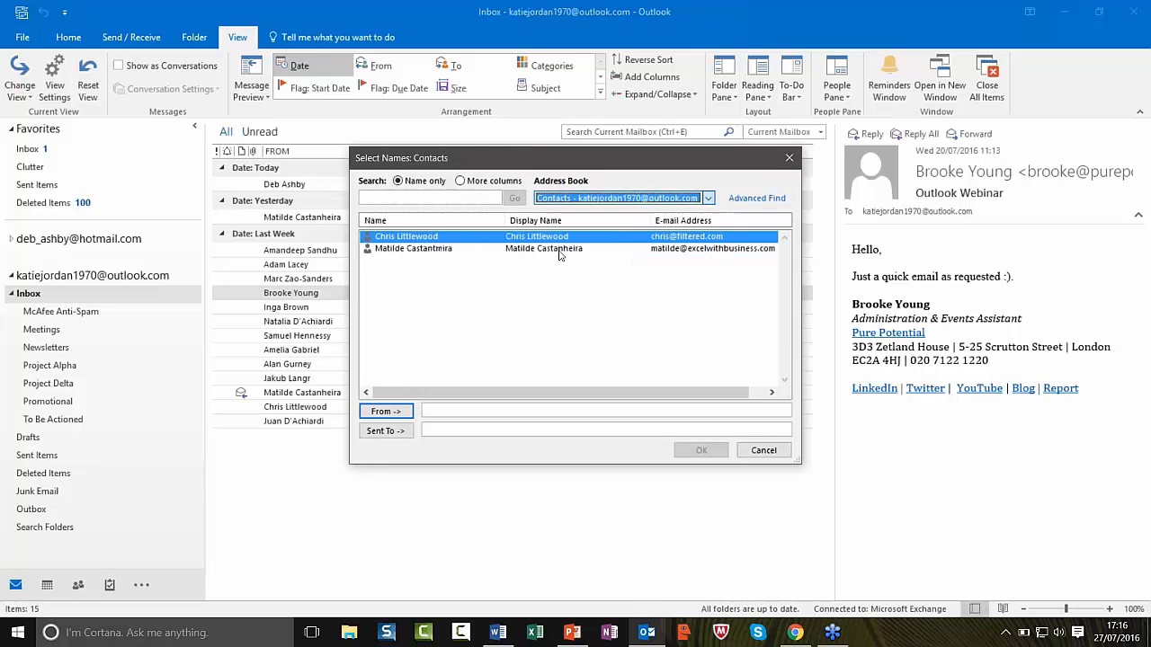
click(398, 416)
click(701, 450)
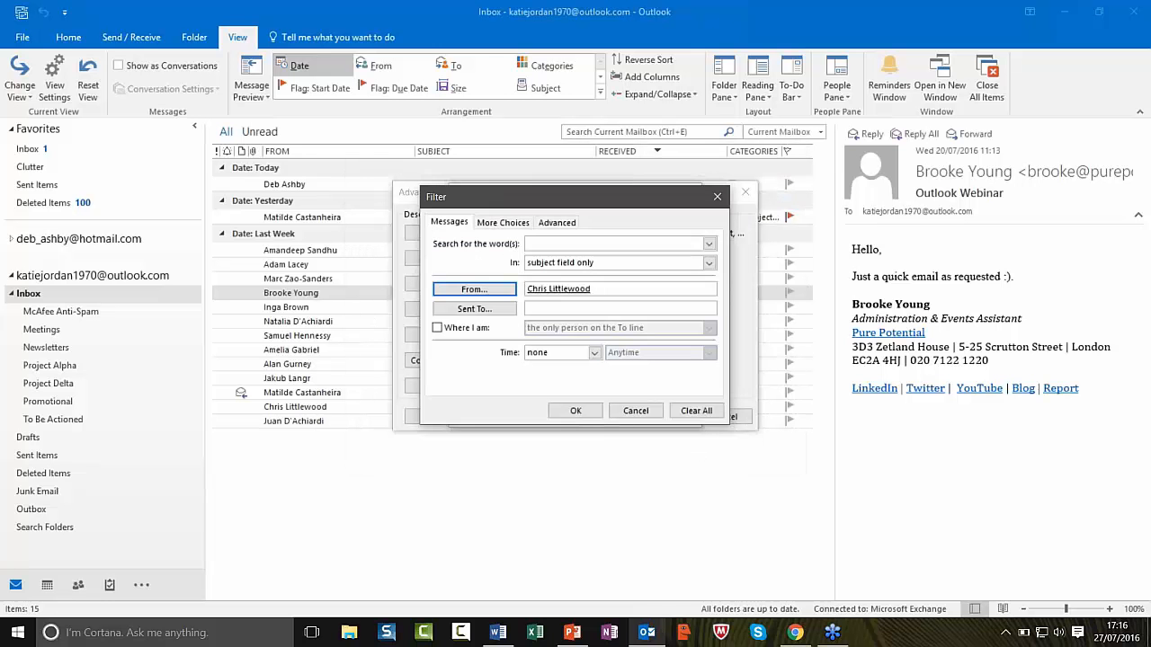
click(579, 411)
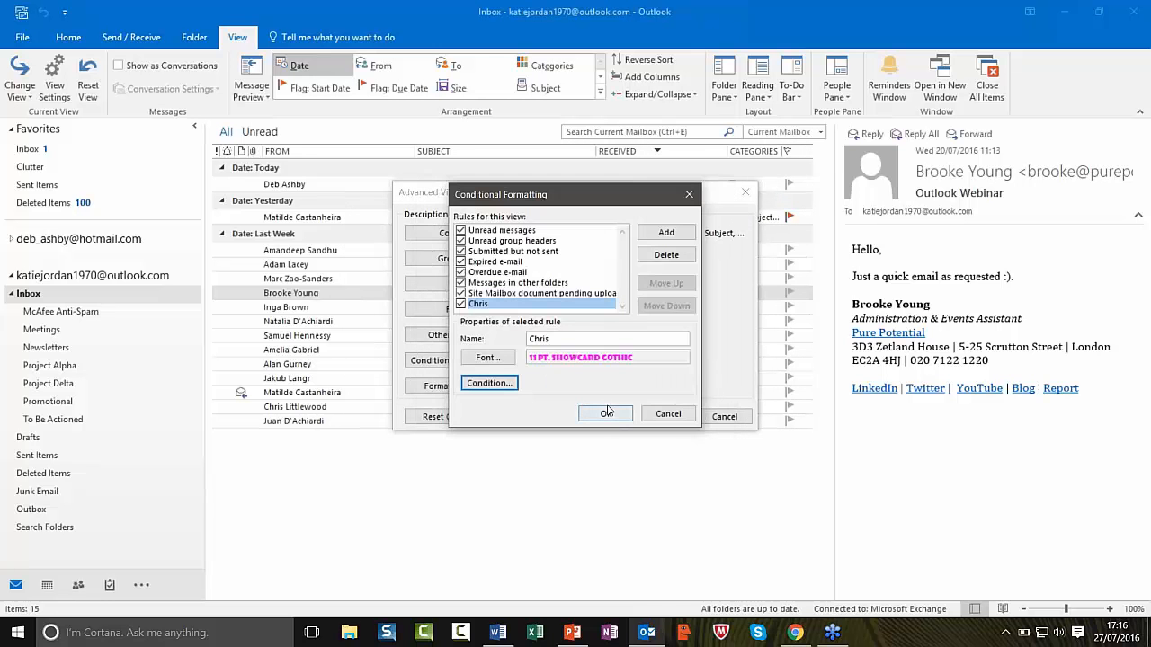
click(607, 412)
click(663, 416)
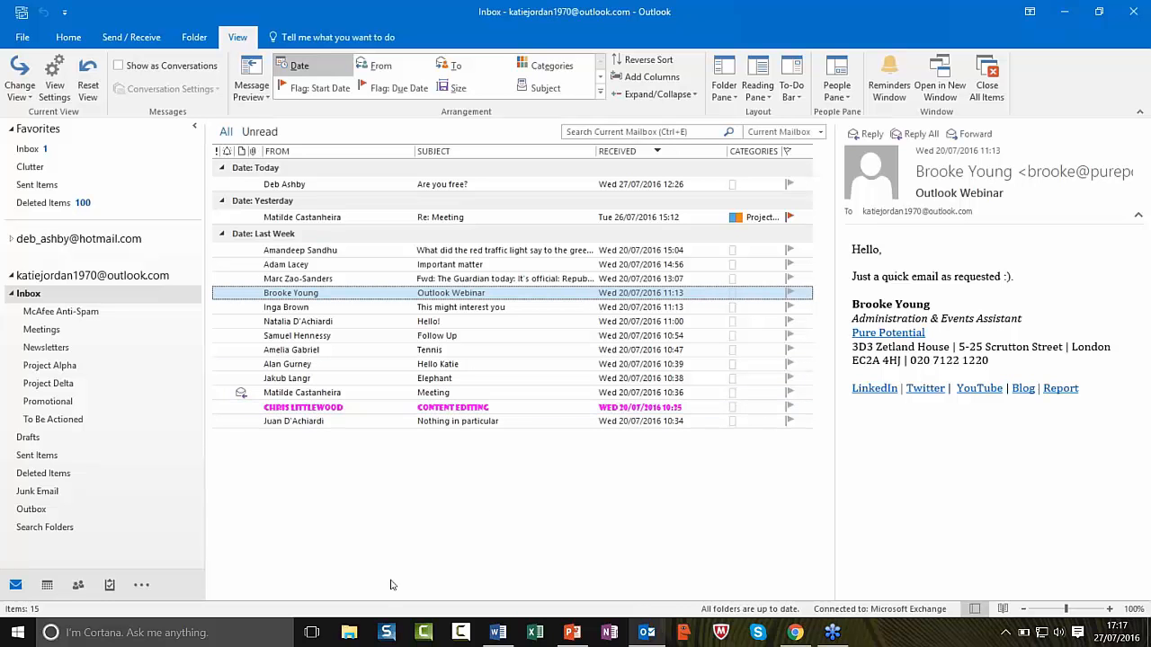
- Open the "Content editing" message and review its Suggested Meetings details, then collapse them
click(374, 409)
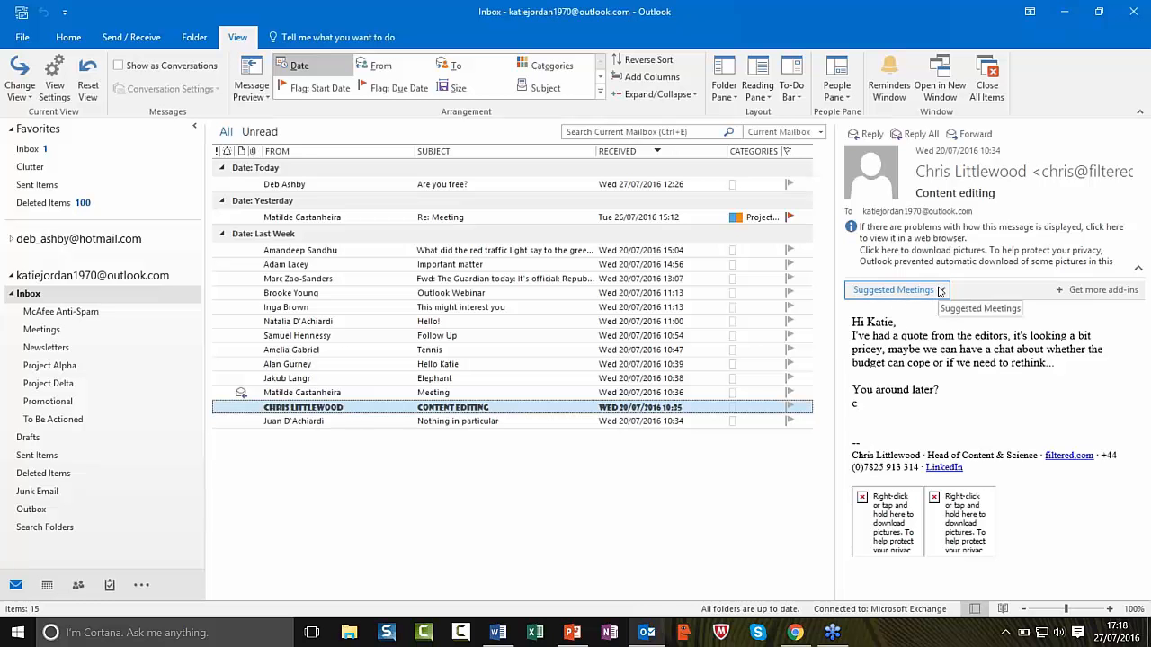
click(941, 291)
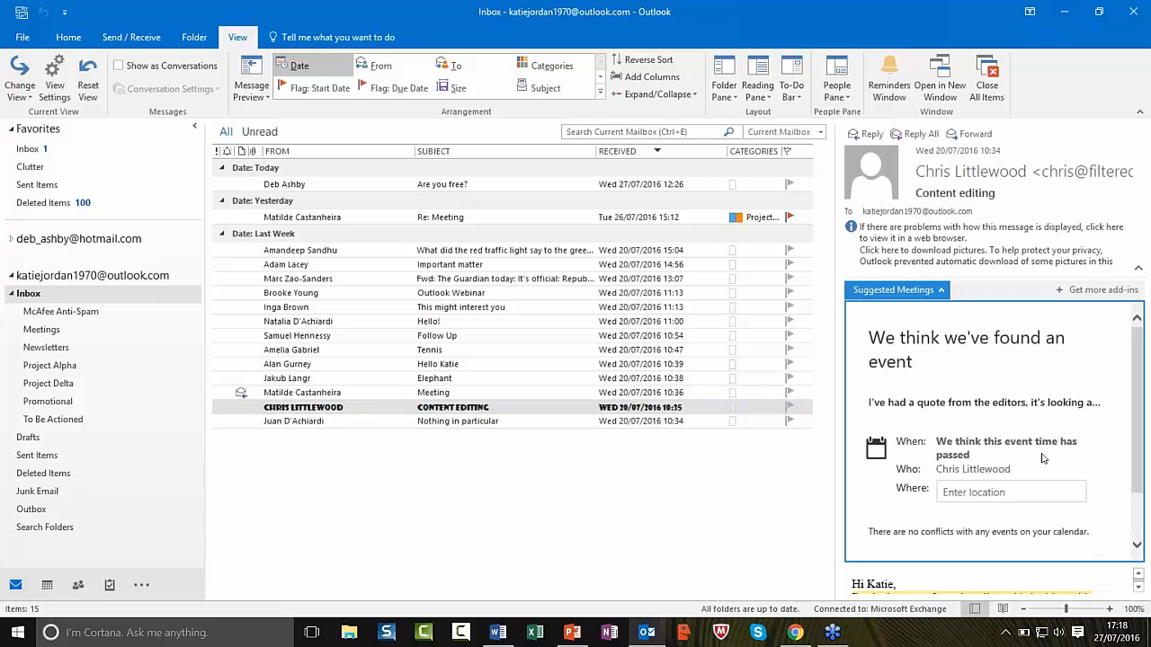
scroll(1020, 454, down, 1)
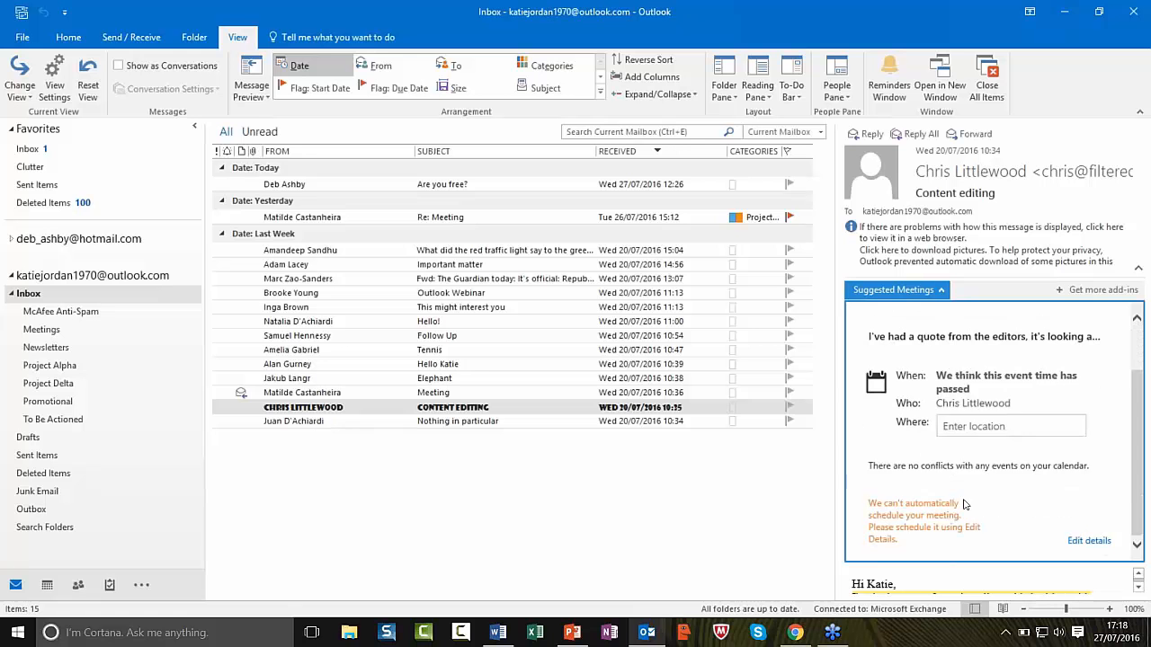
scroll(987, 487, up, 1)
scroll(987, 488, up, 1)
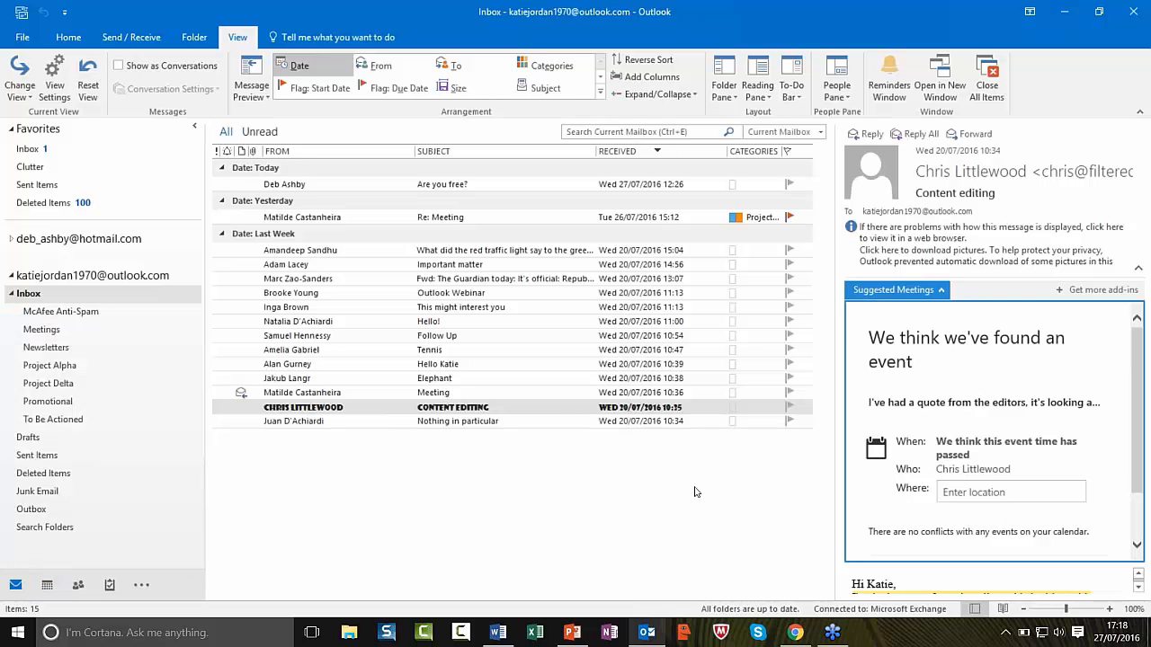
click(941, 291)
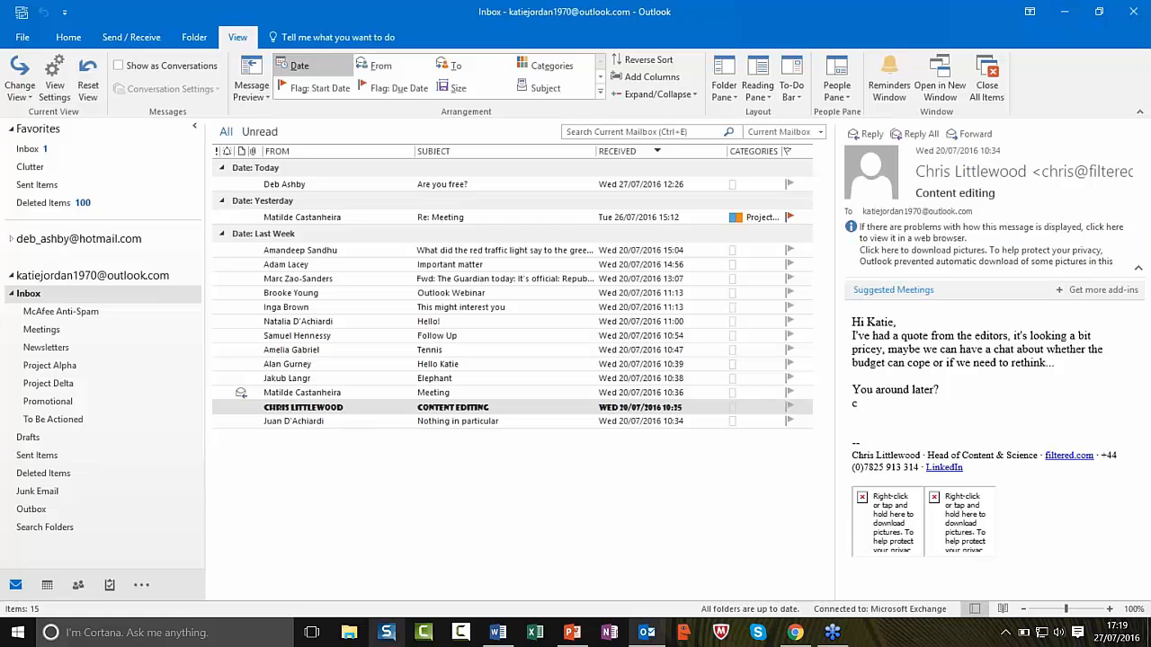
- Open the Meetings folder under the Inbox and review its folder commands without using any
mouse_move(110, 586)
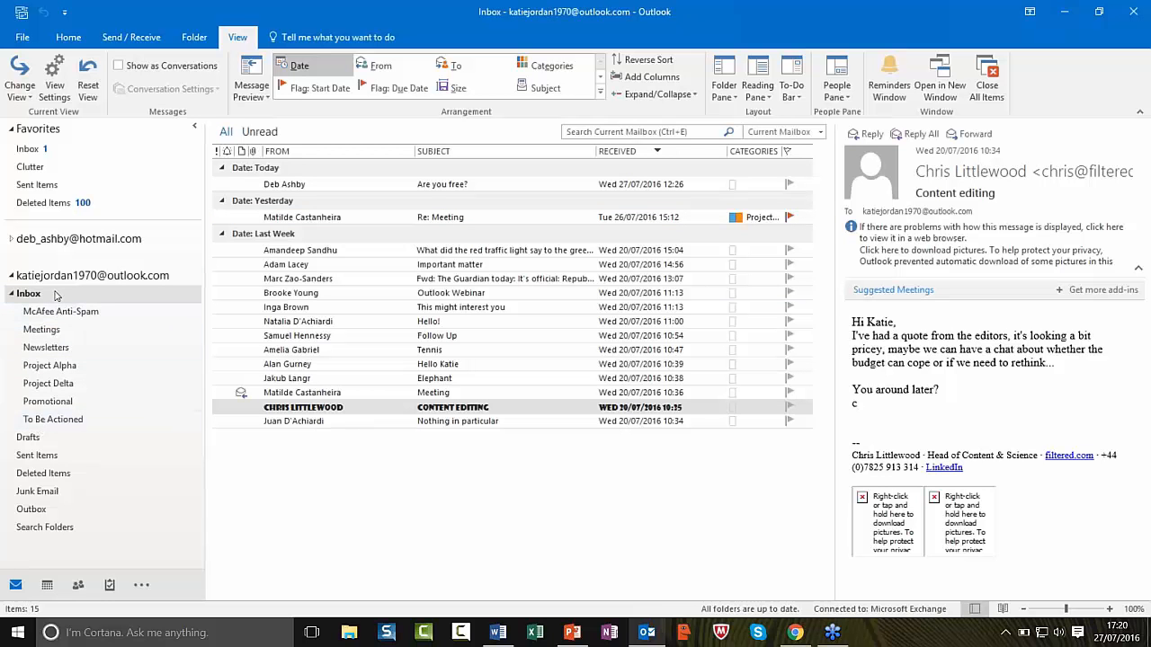
click(42, 329)
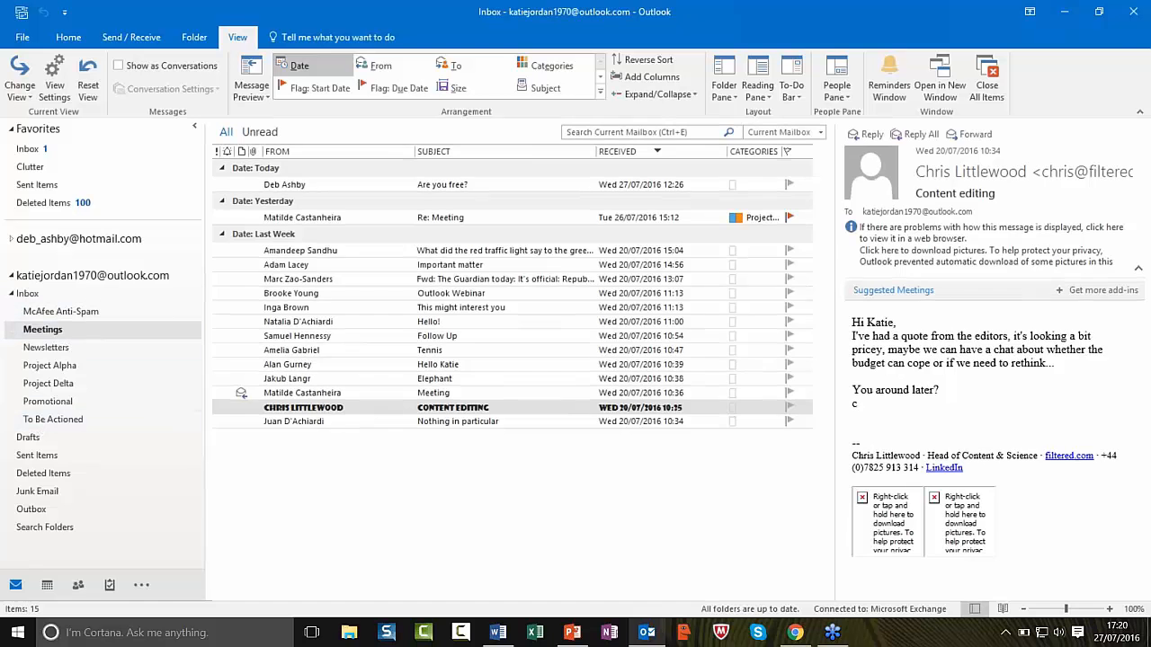
right_click(43, 330)
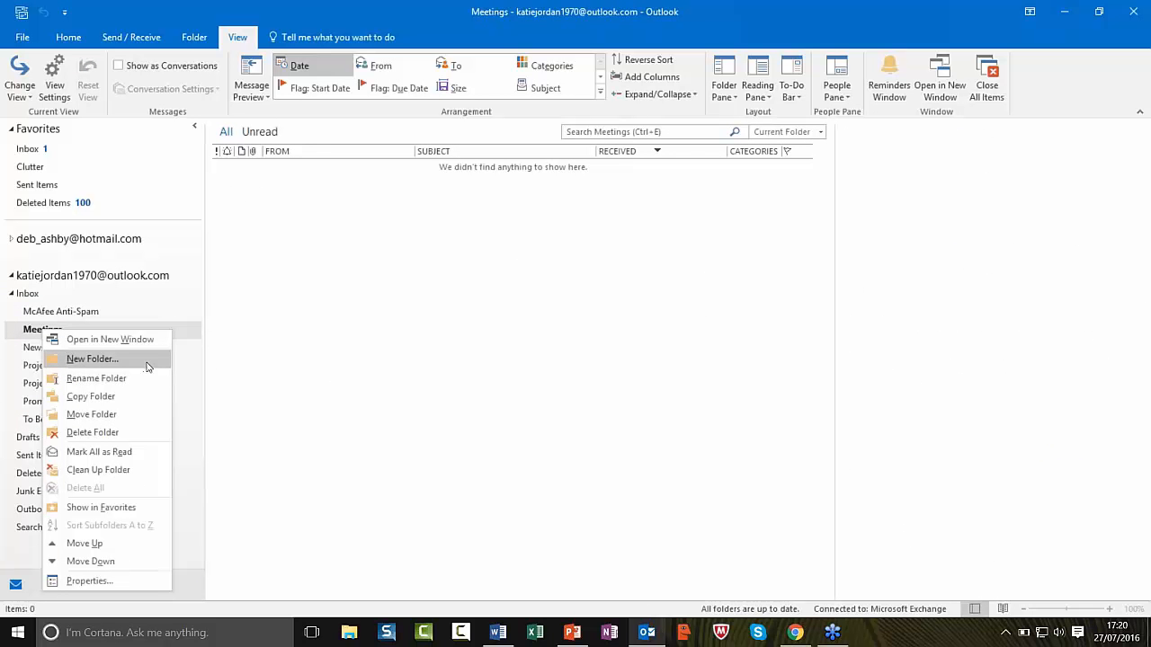
click(261, 315)
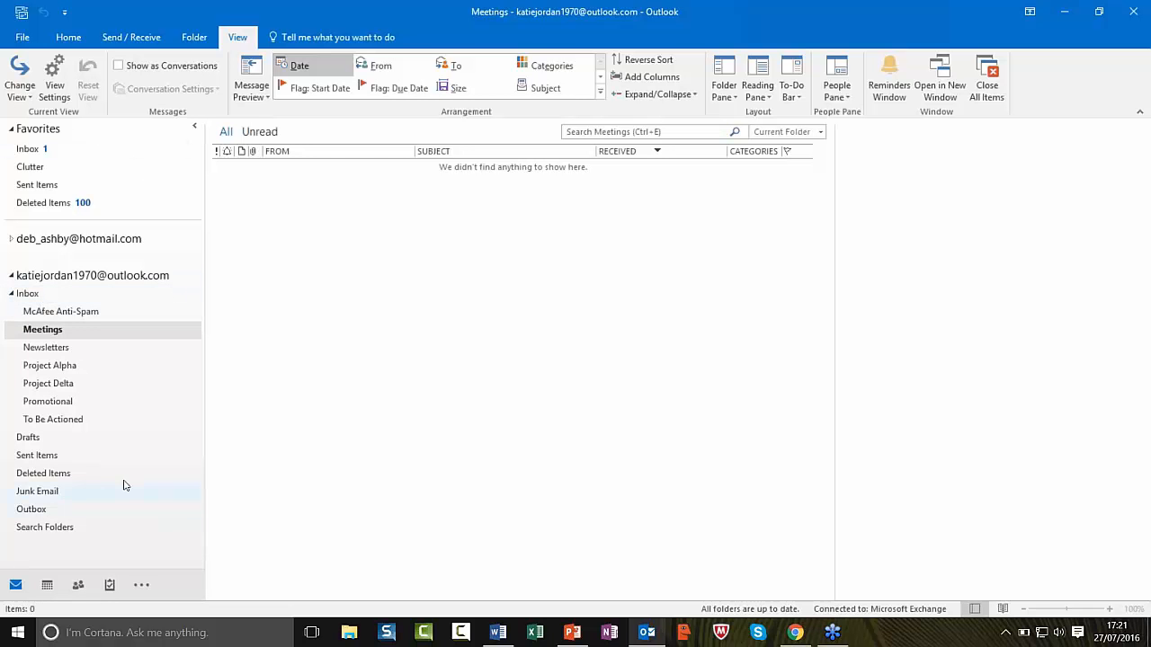
- Check the Junk Email folders of the Outlook.com and Hotmail accounts, and review the junk commands for the Lavish Alice message
click(42, 500)
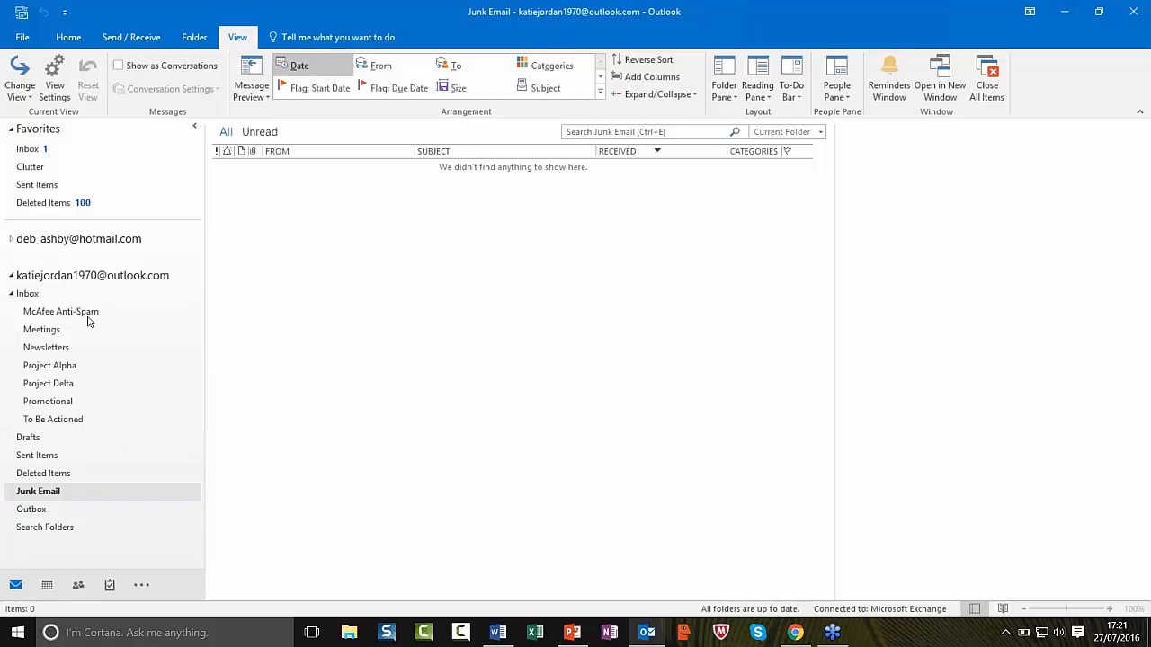
click(13, 240)
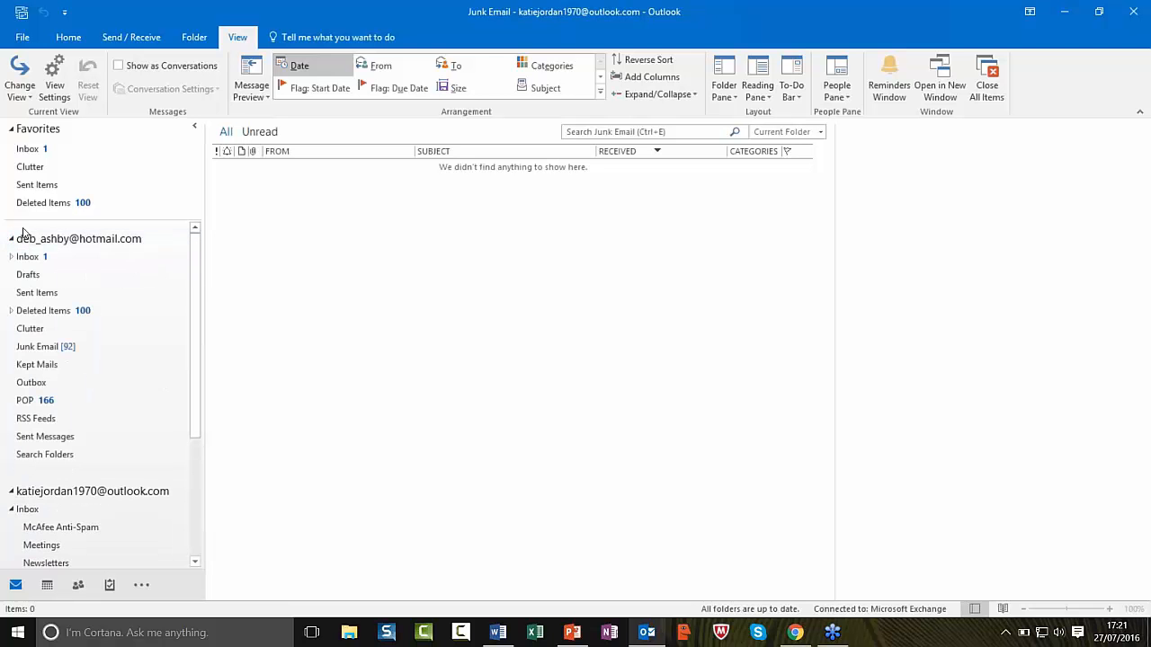
click(34, 350)
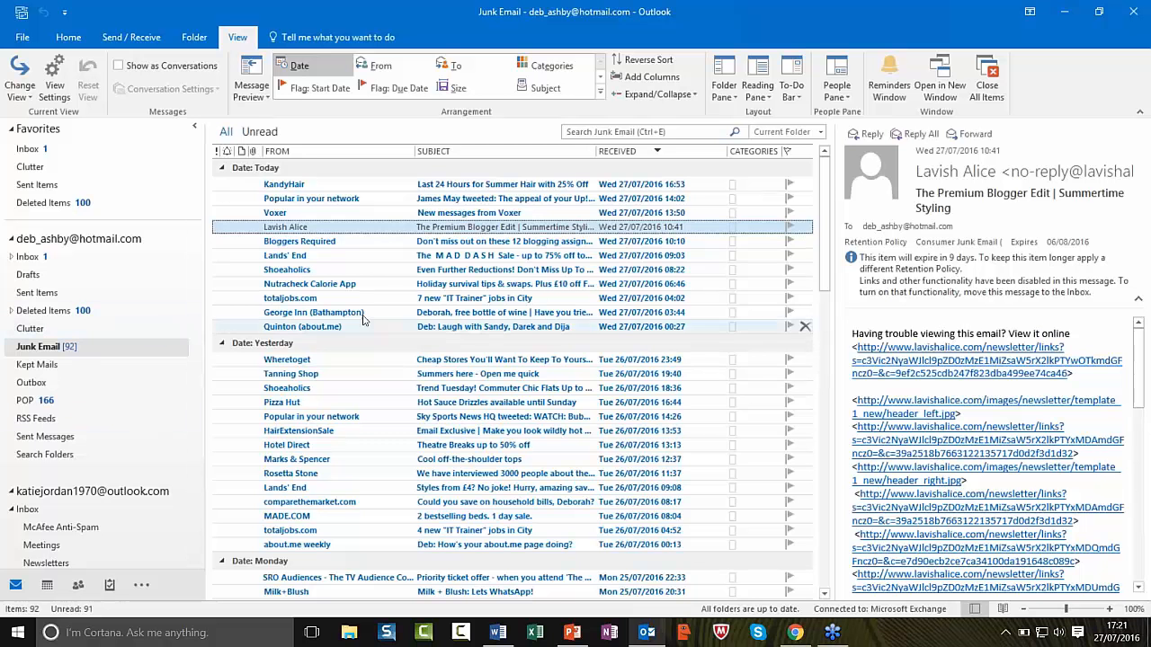
right_click(390, 229)
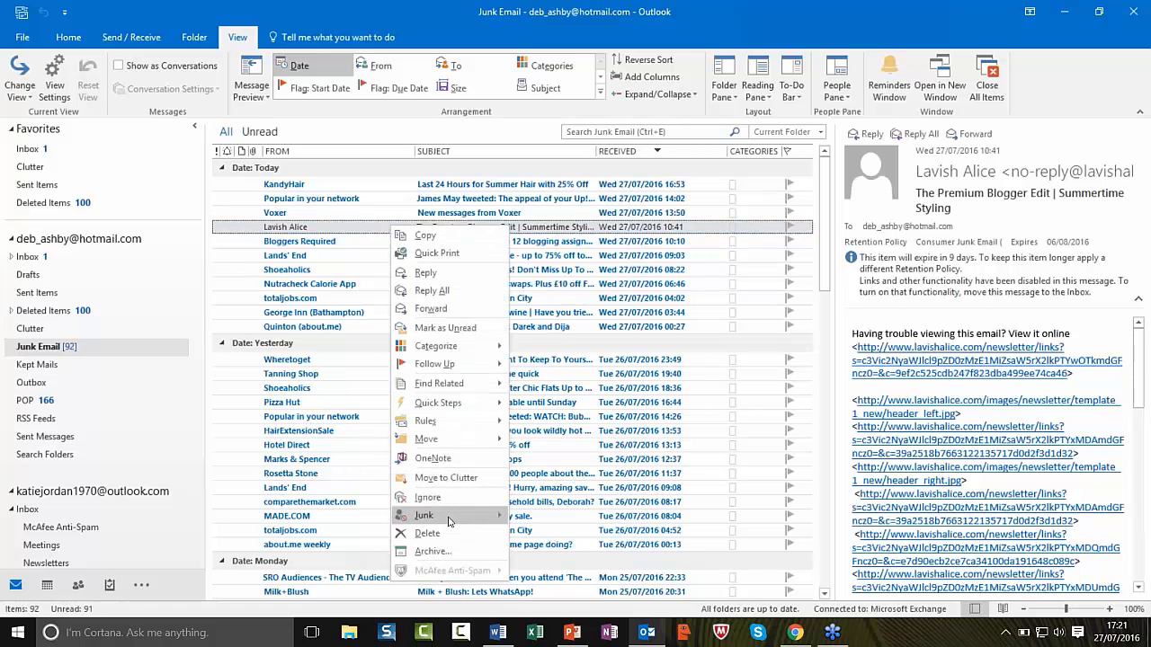
mouse_move(467, 516)
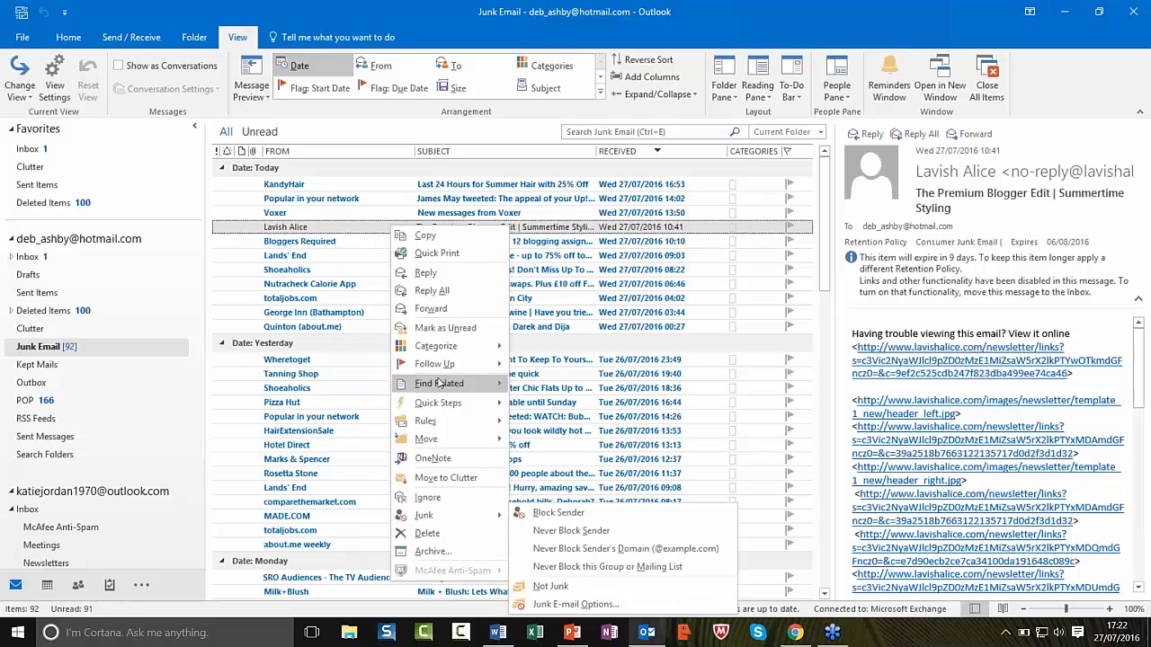
click(364, 231)
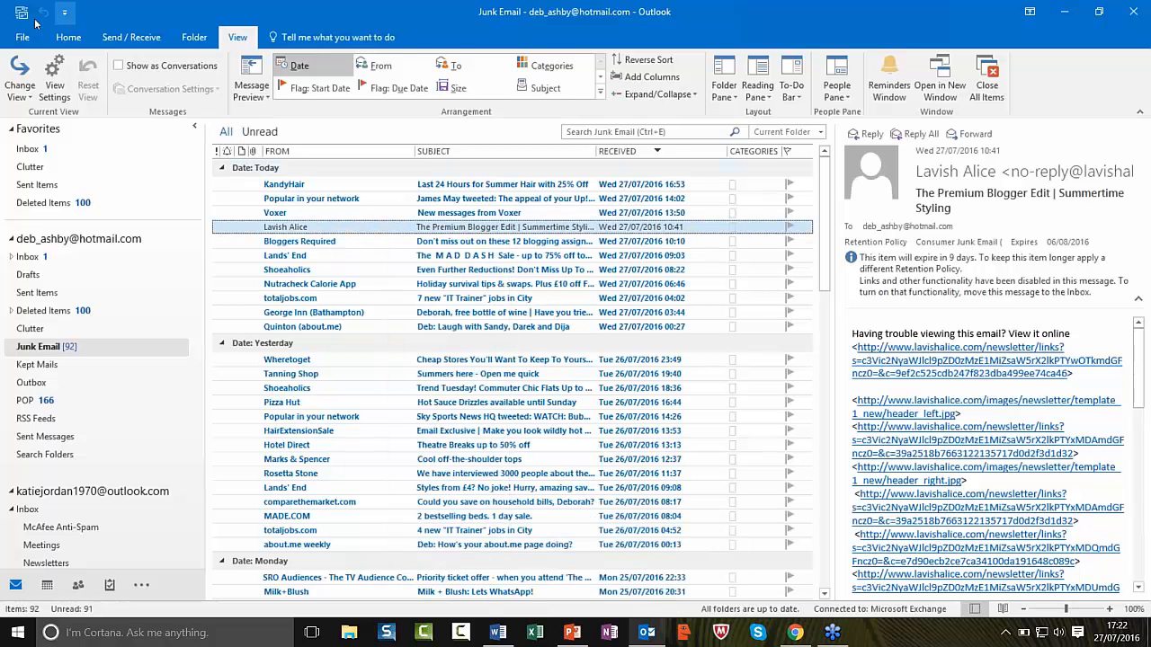
- Review the Hotmail account's junk protection levels, Safe Senders list and junk commands without changing anything
click(68, 39)
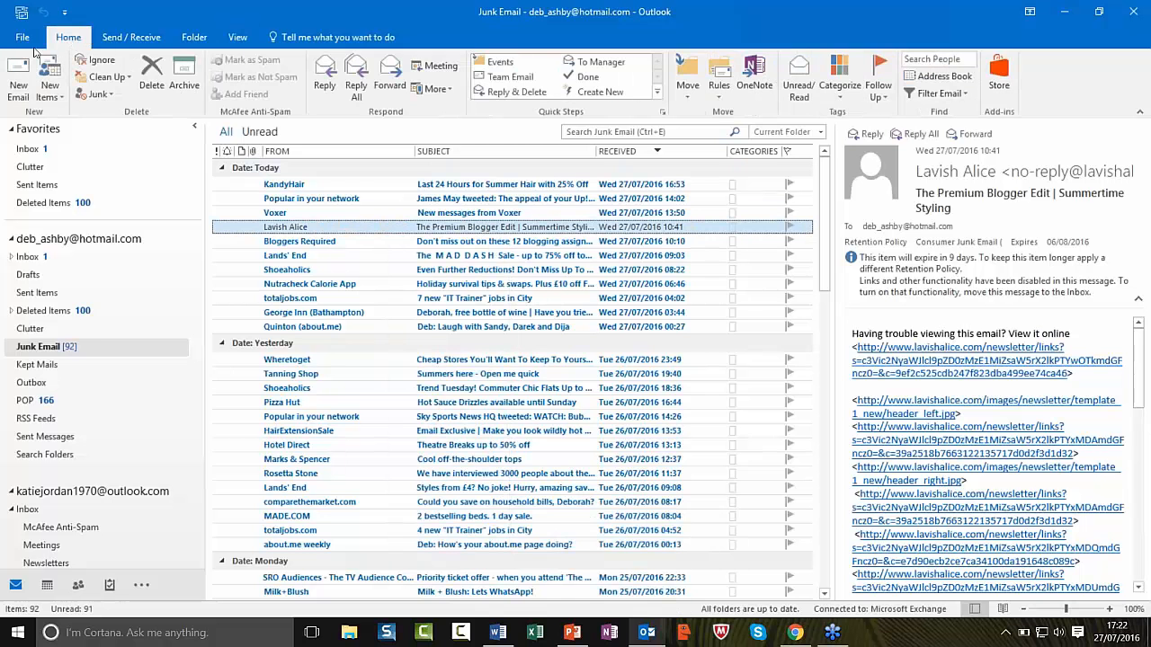
click(112, 95)
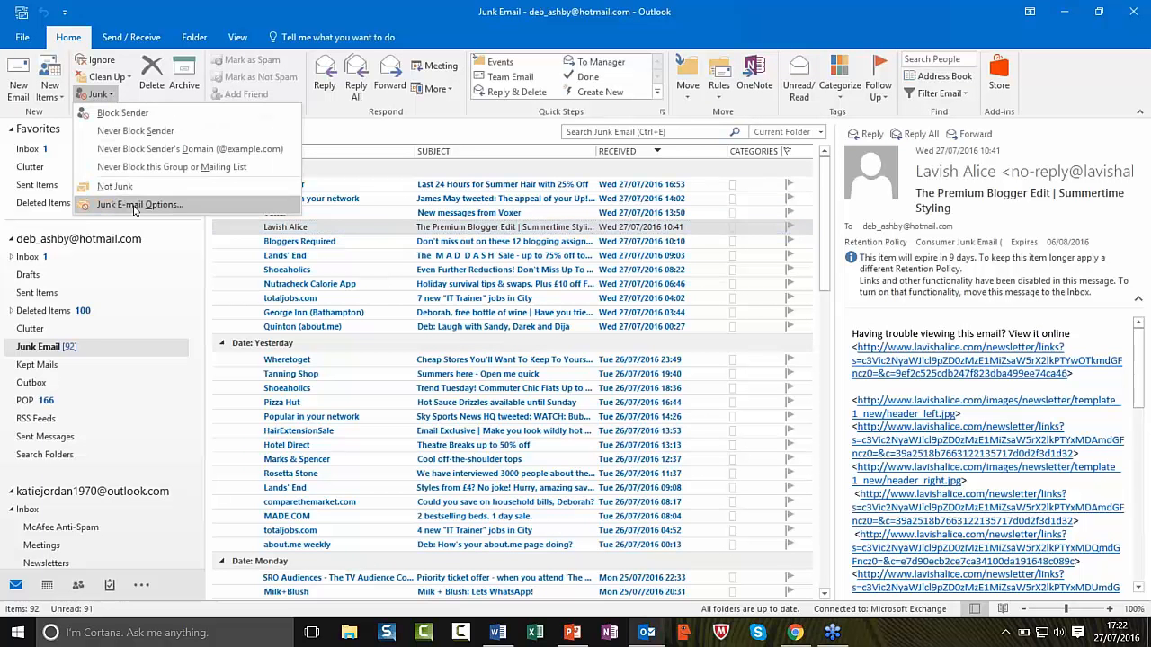
click(143, 208)
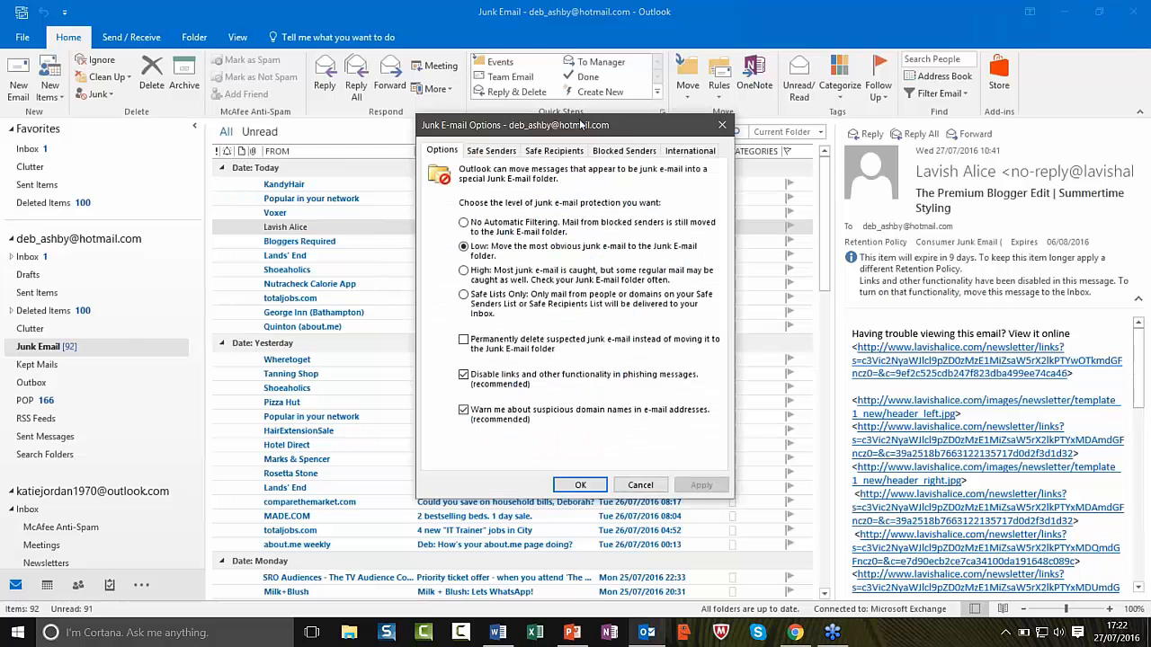
drag(580, 124, 517, 101)
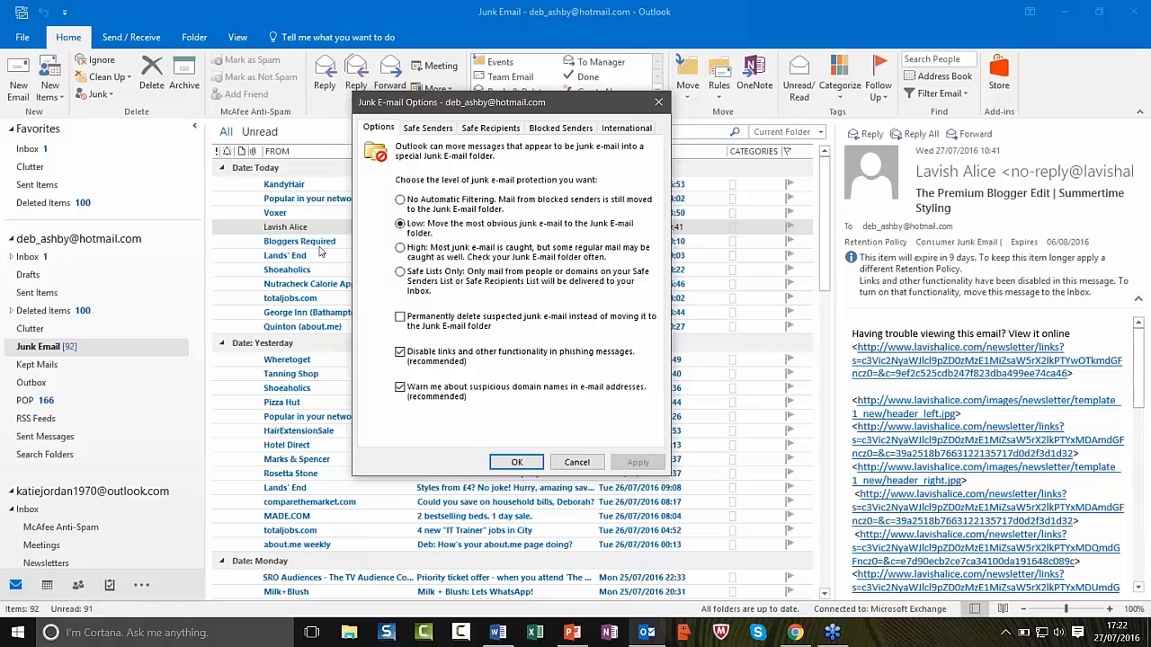
drag(476, 110, 888, 187)
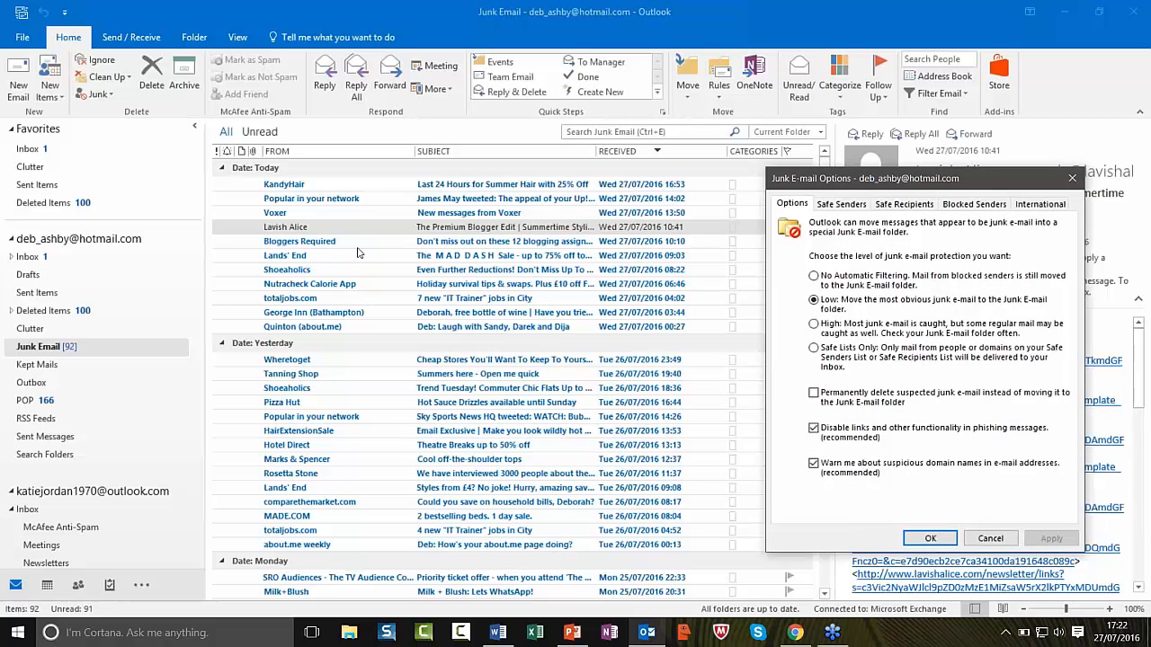
click(832, 207)
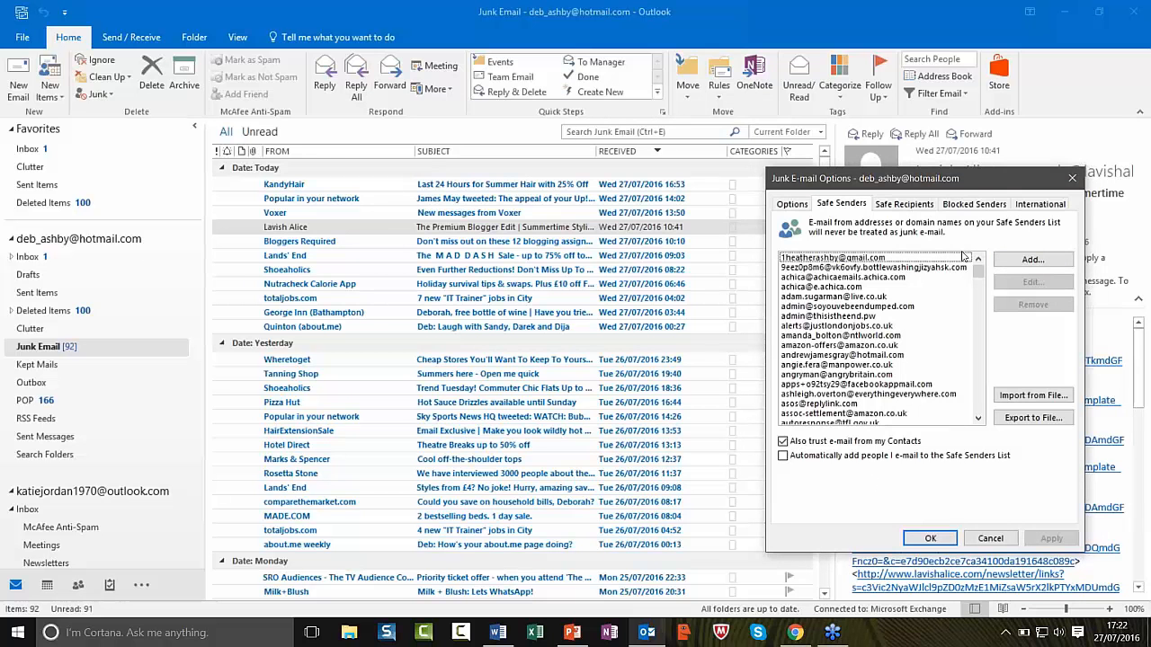
click(1071, 181)
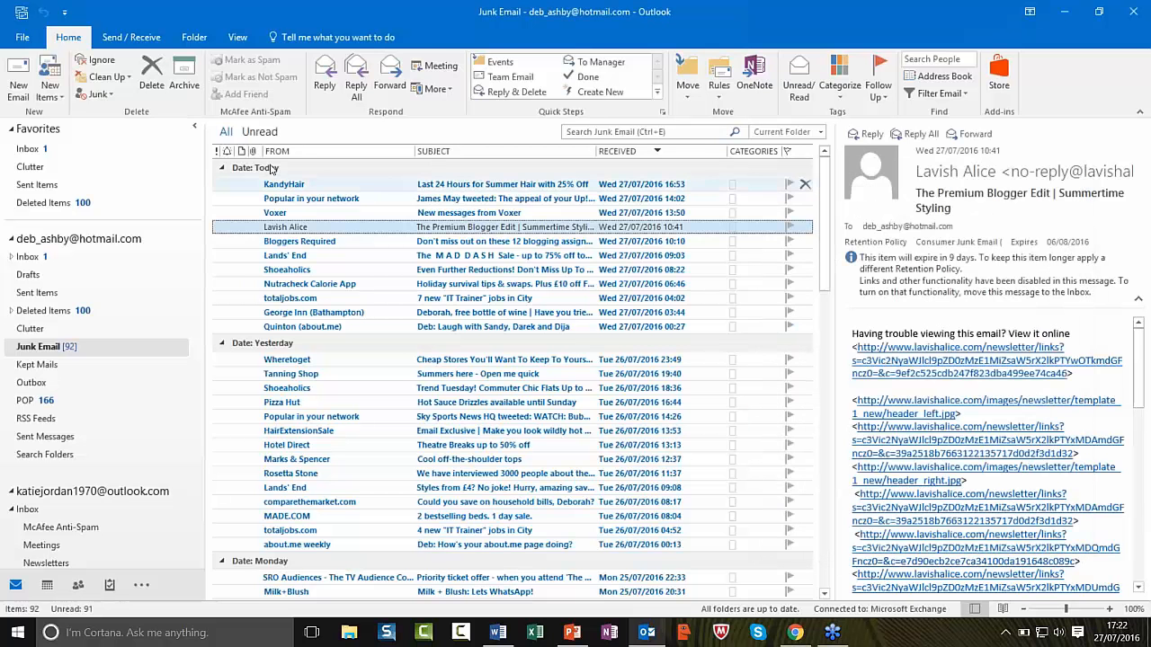
click(98, 93)
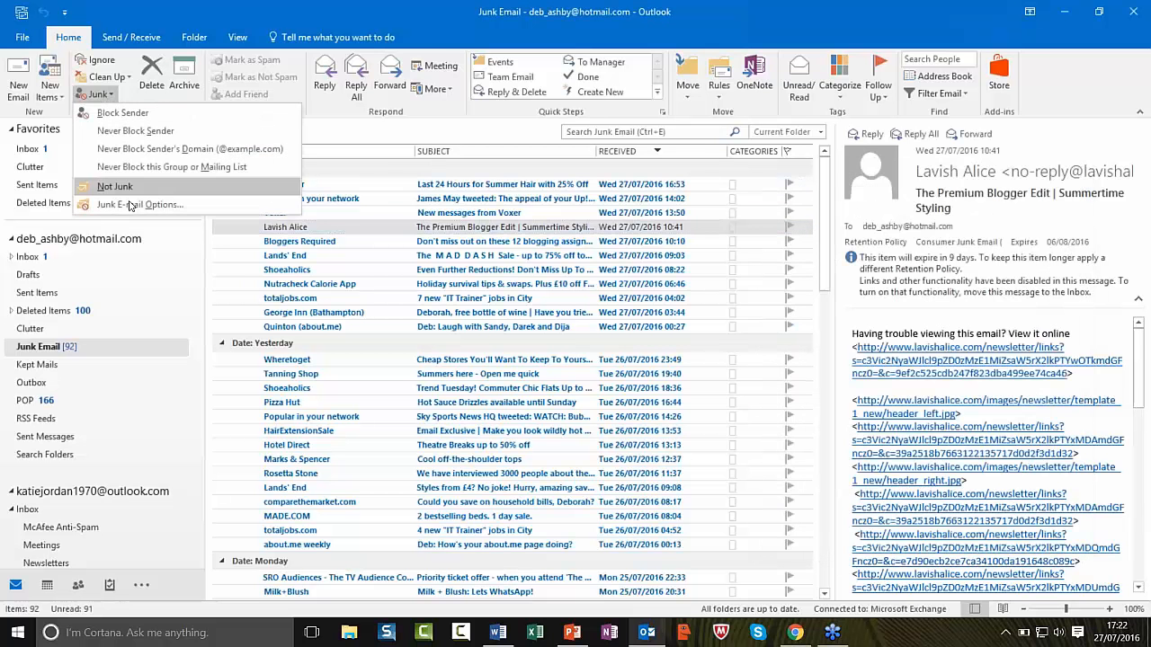
click(363, 149)
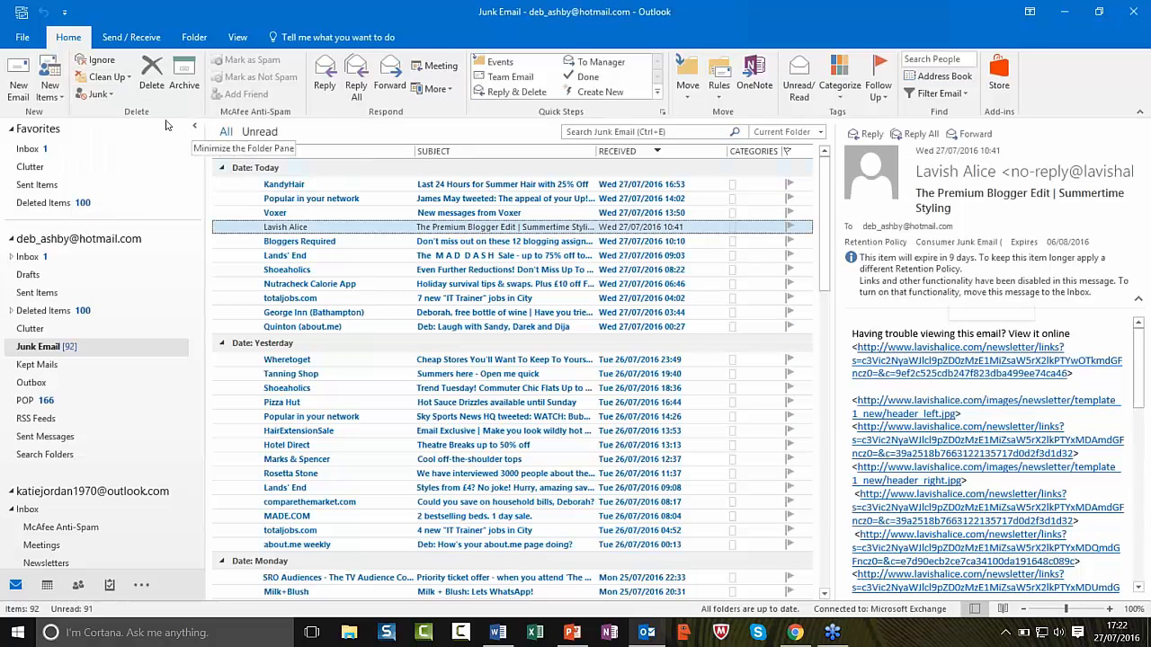
- Open the Outlook.com account's Inbox and search the current mailbox for "Webinar"
click(29, 148)
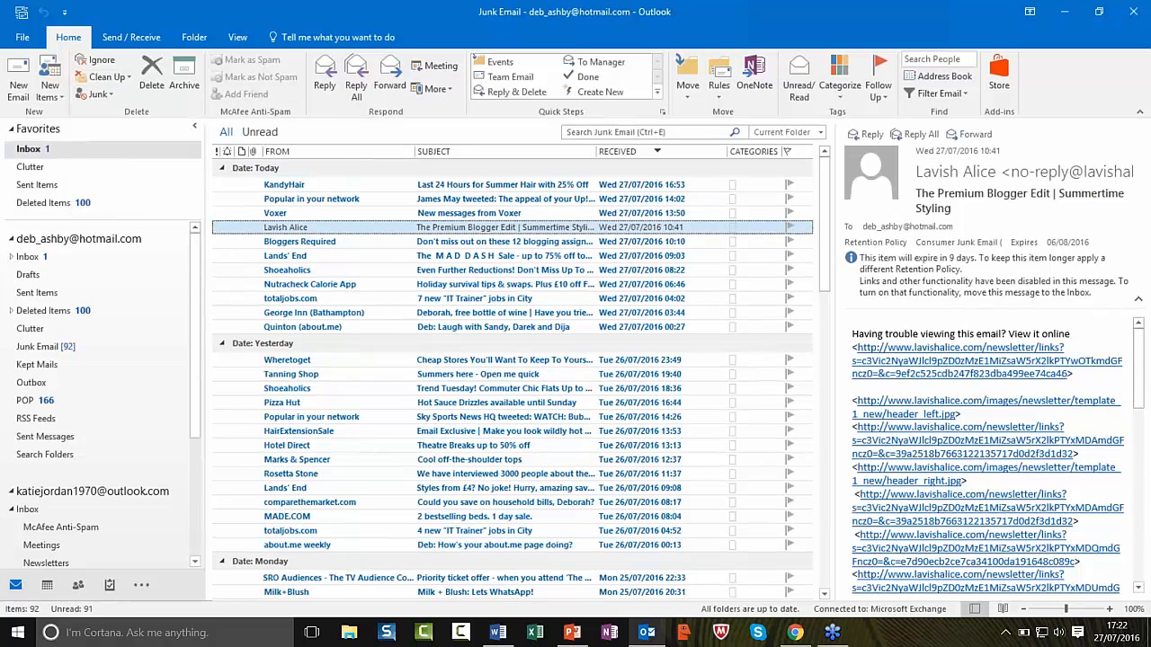
click(28, 510)
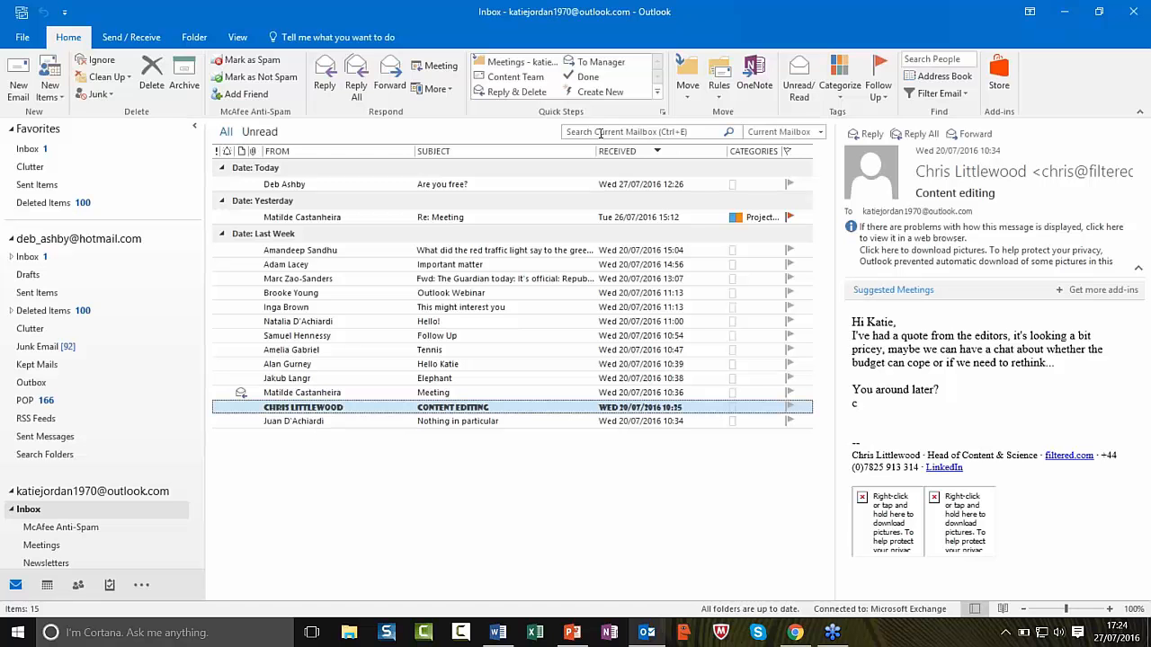
click(600, 132)
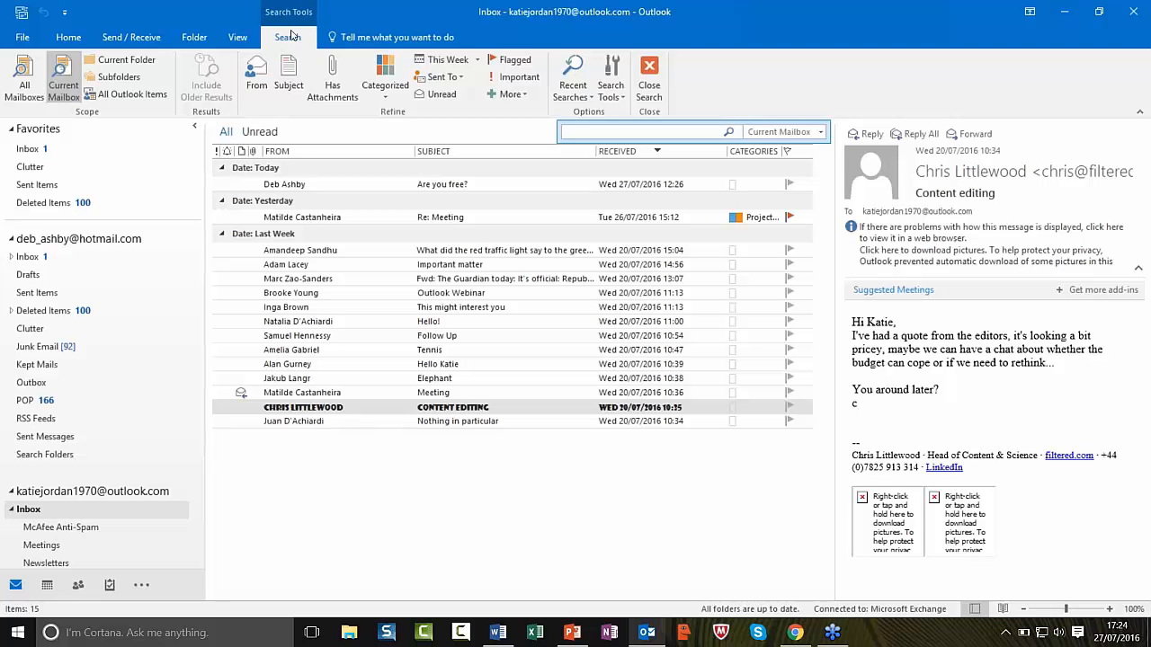
click(490, 539)
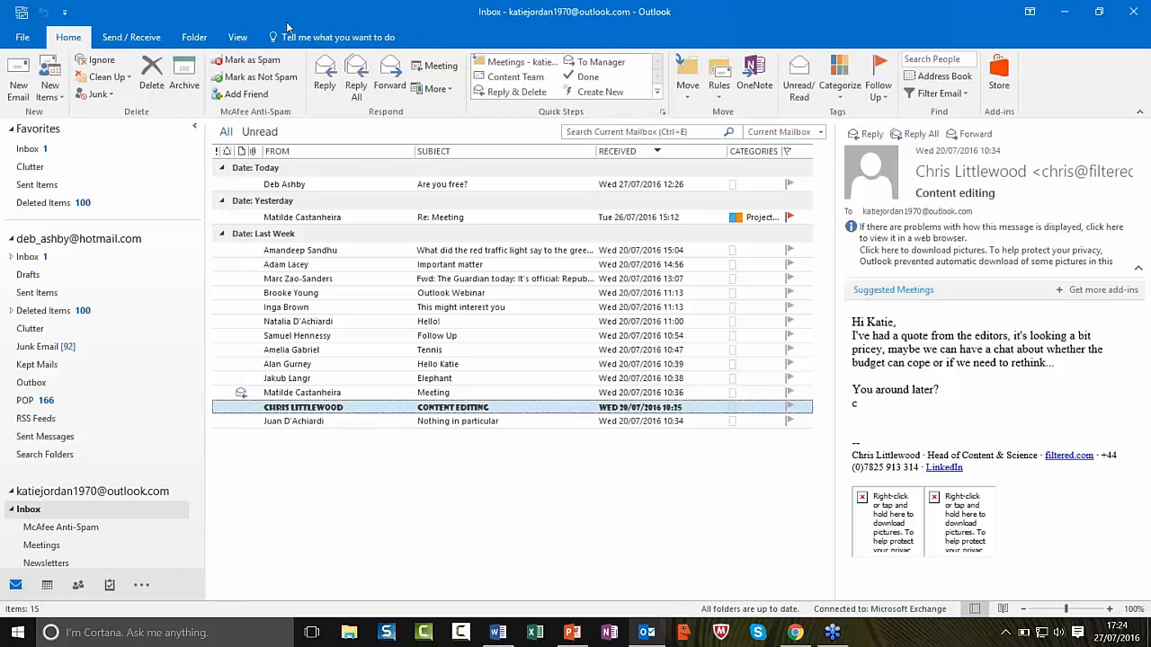
click(589, 131)
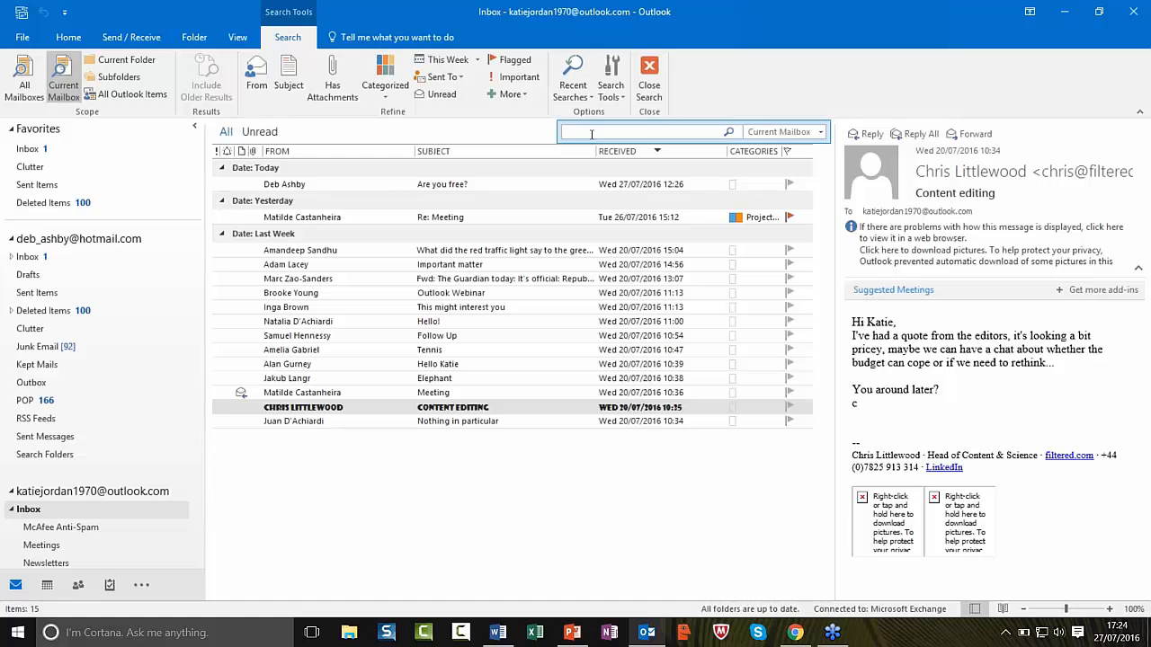
text(Webinar)
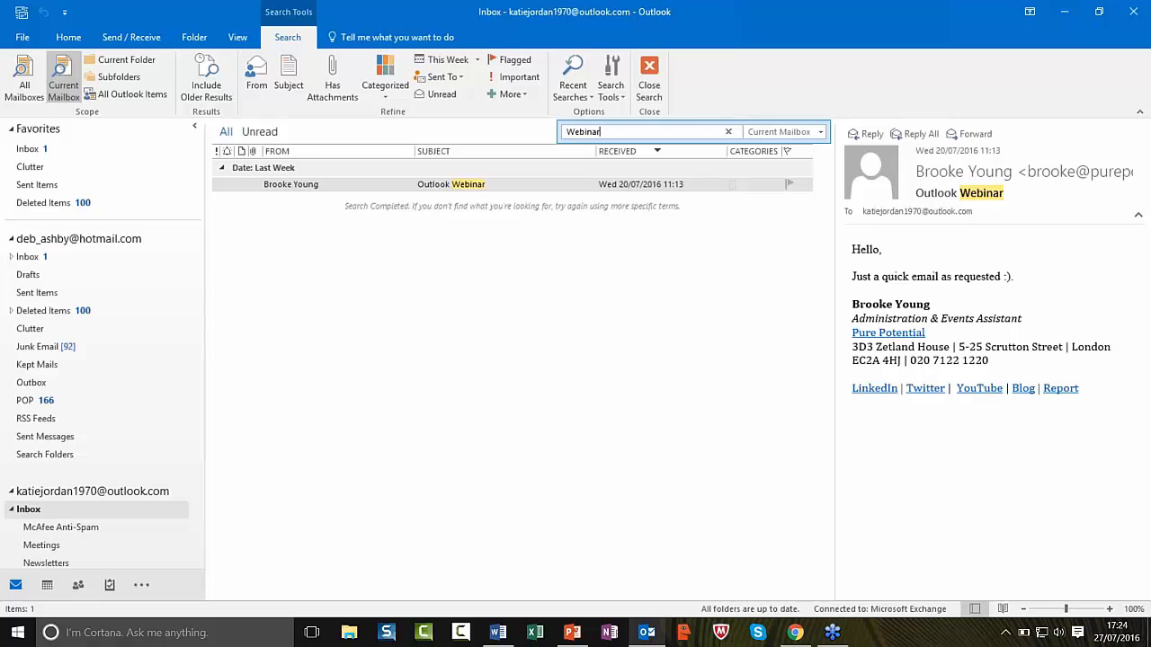
- Replace the keyword search with a From search on a sender's first name, and clear it after viewing the results
click(729, 133)
click(638, 132)
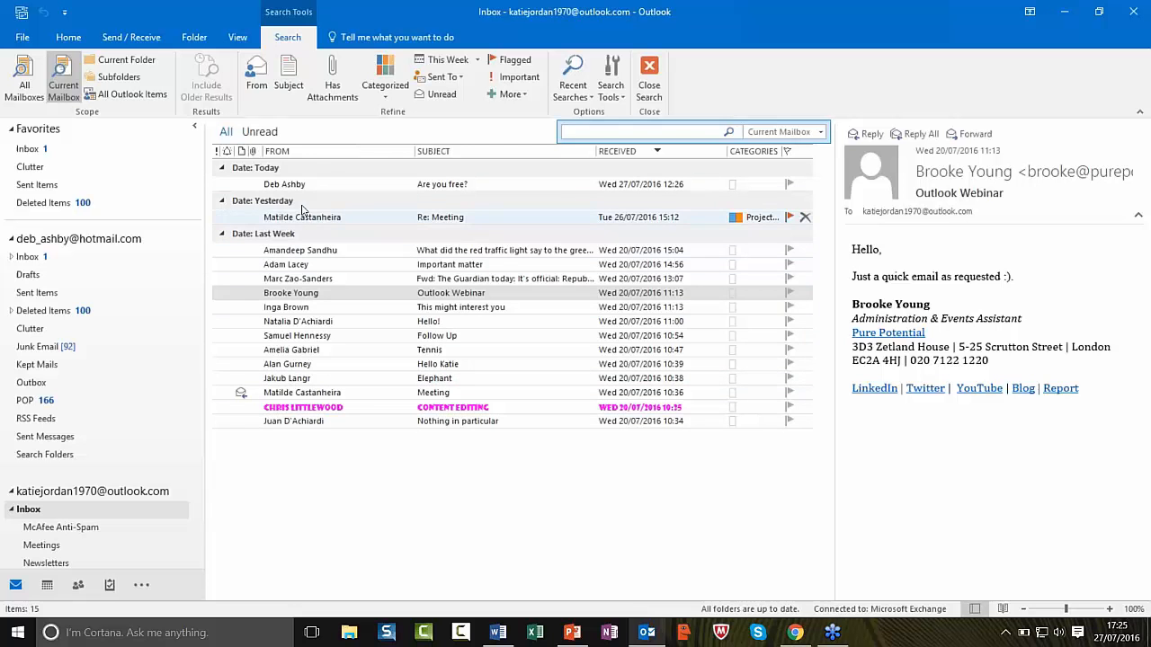
click(257, 79)
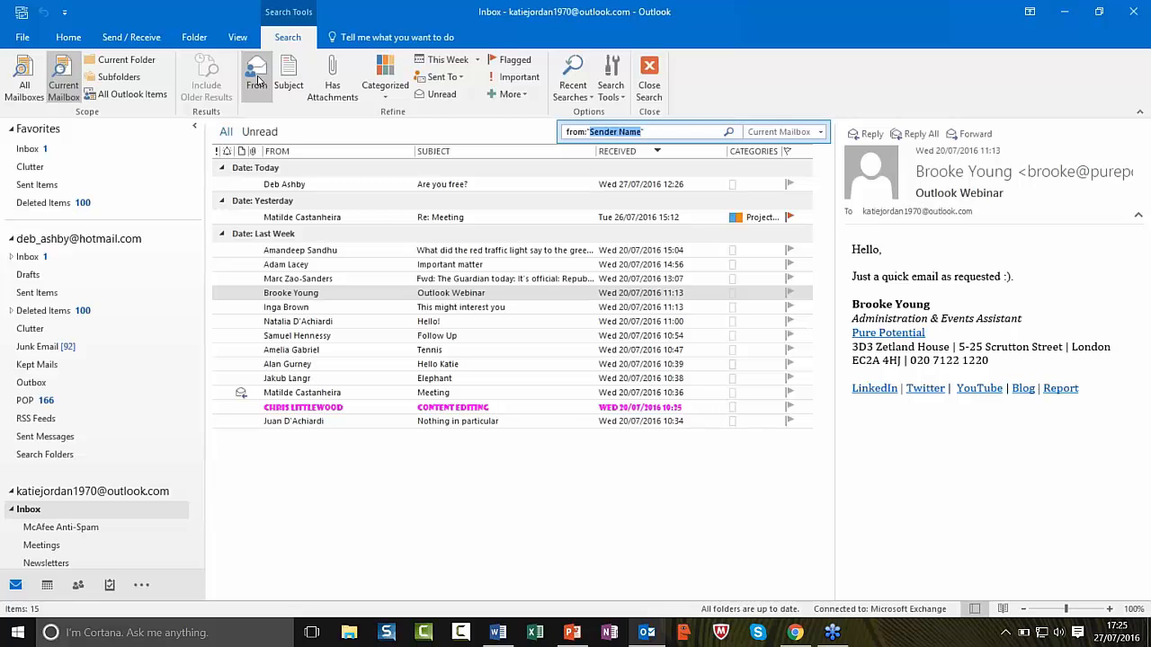
text(matilde)
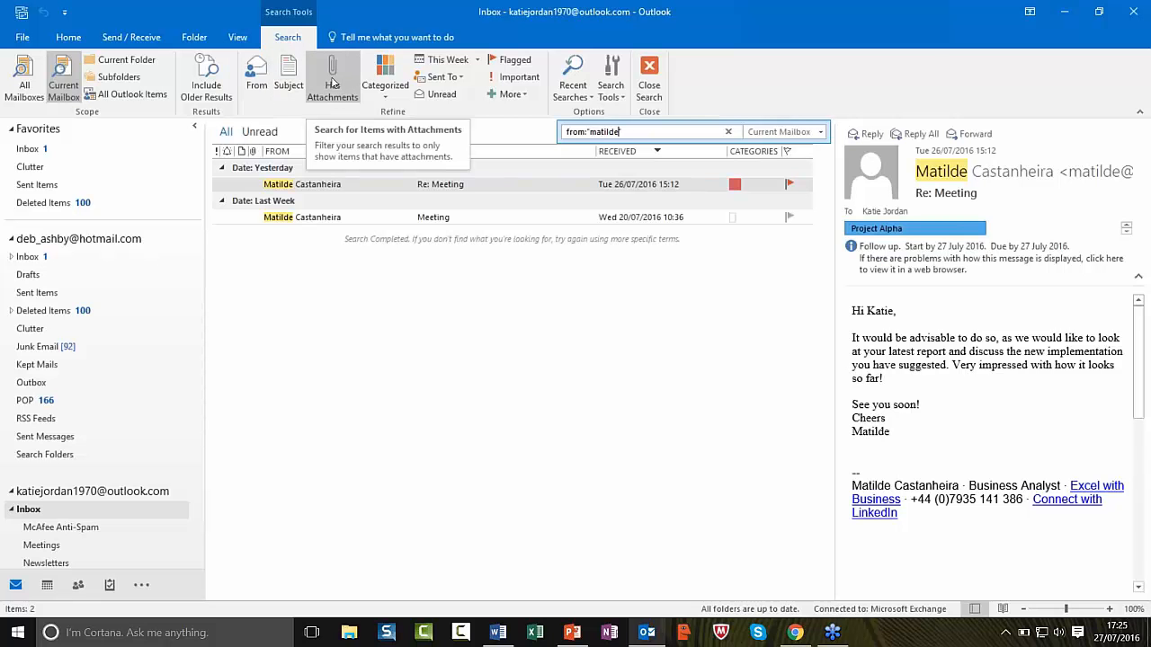
click(728, 132)
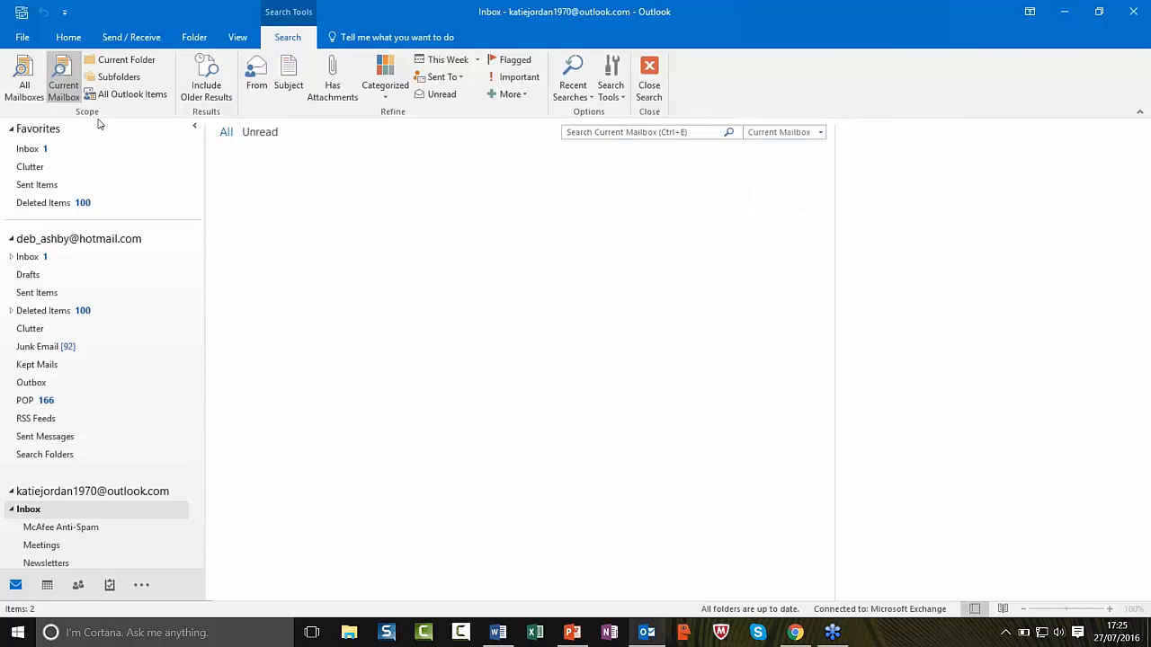
- Open the Hotmail account's Inbox and look through the previous searches suggested for its mailbox
click(27, 256)
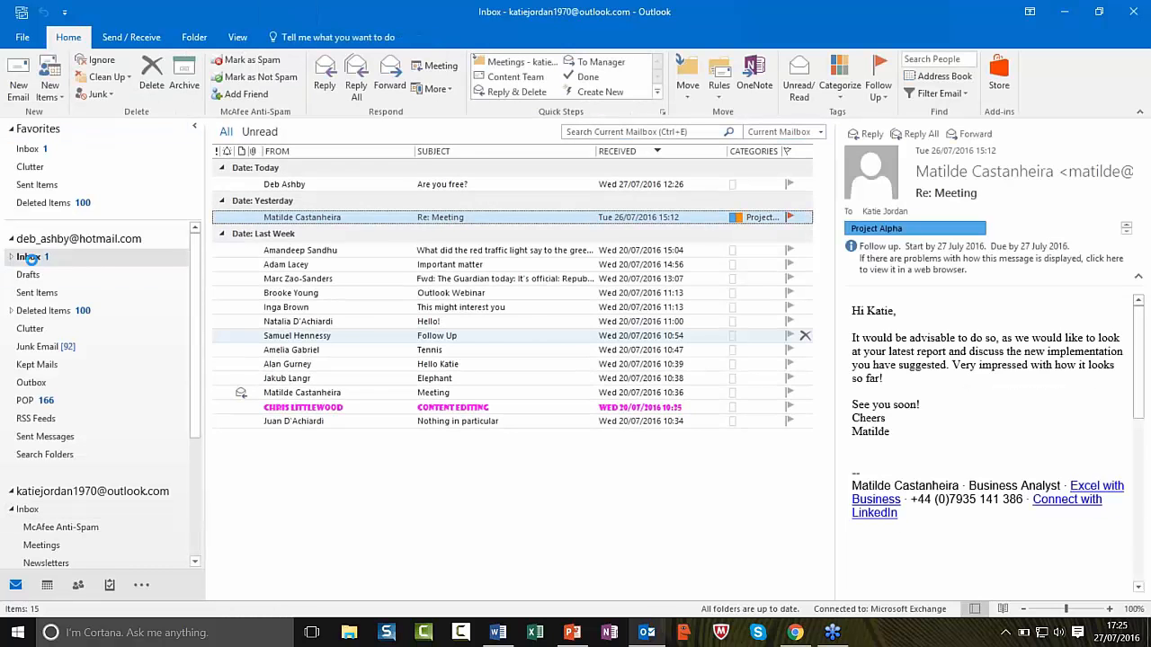
click(597, 131)
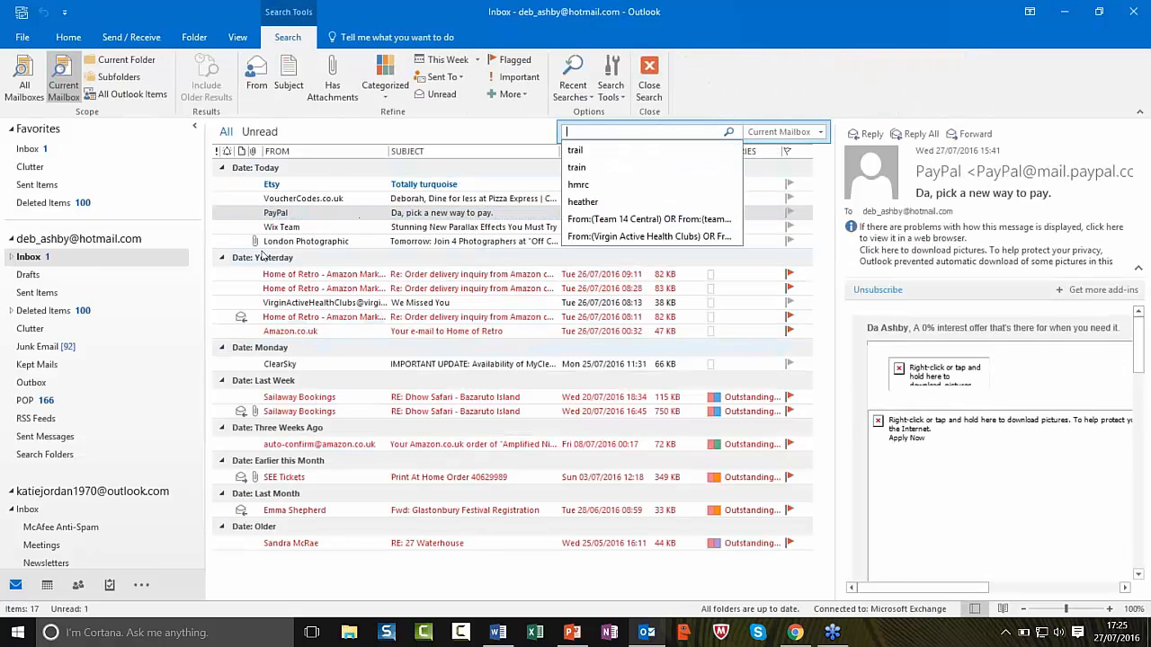
key(Down)
key(Down)
key(Down)
key(Down)
key(Down)
key(Down)
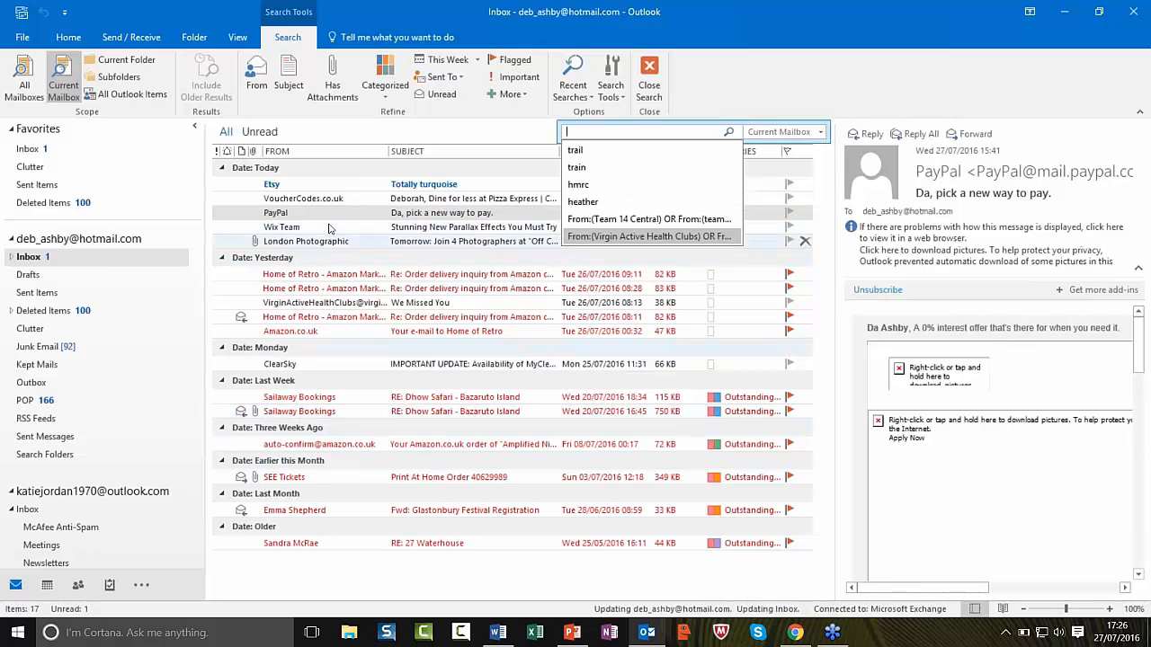
key(Down)
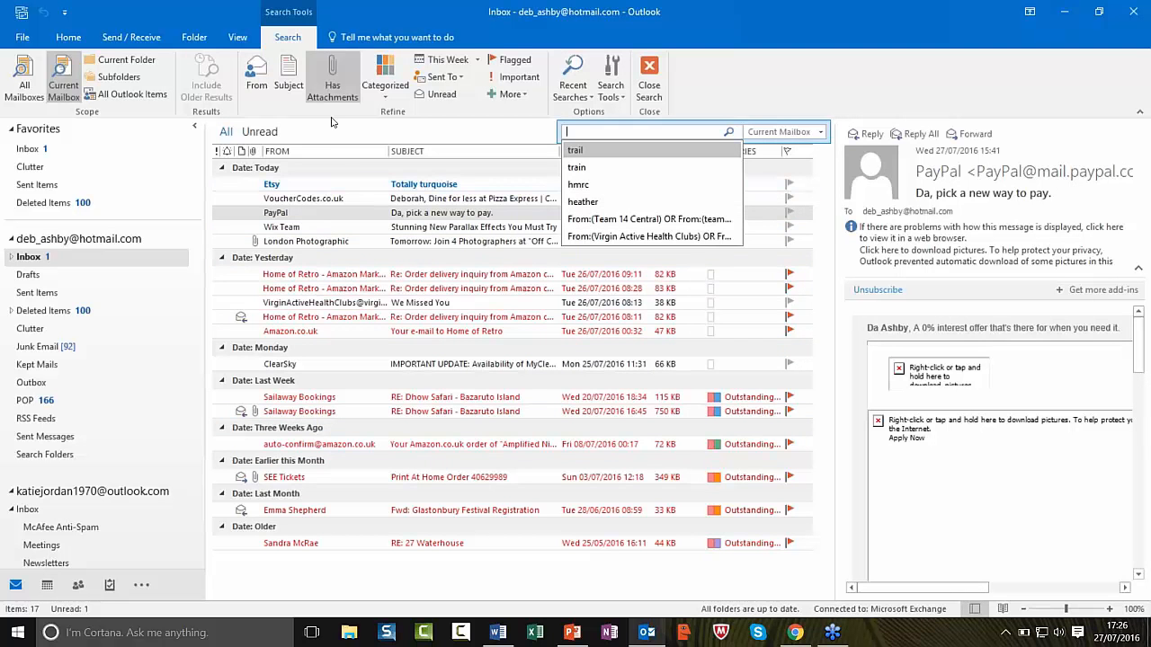
- Search the Hotmail mailbox for messages with attachments from a given sender's first name, and view the available date ranges without applying one
click(334, 79)
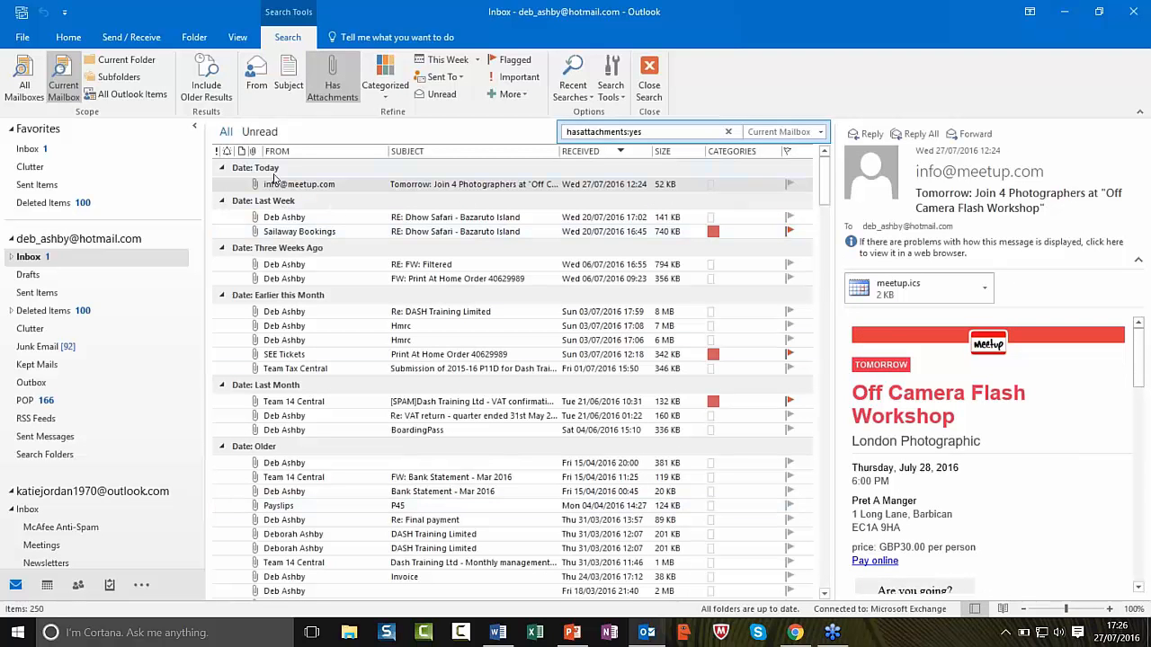
click(257, 74)
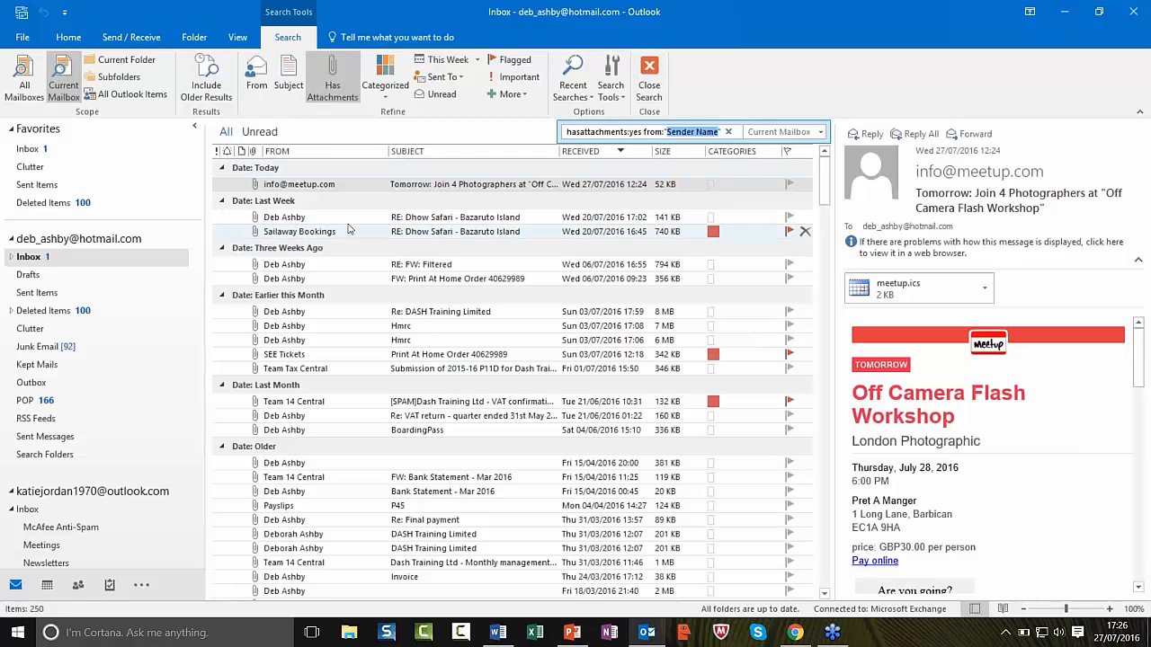
text(e)
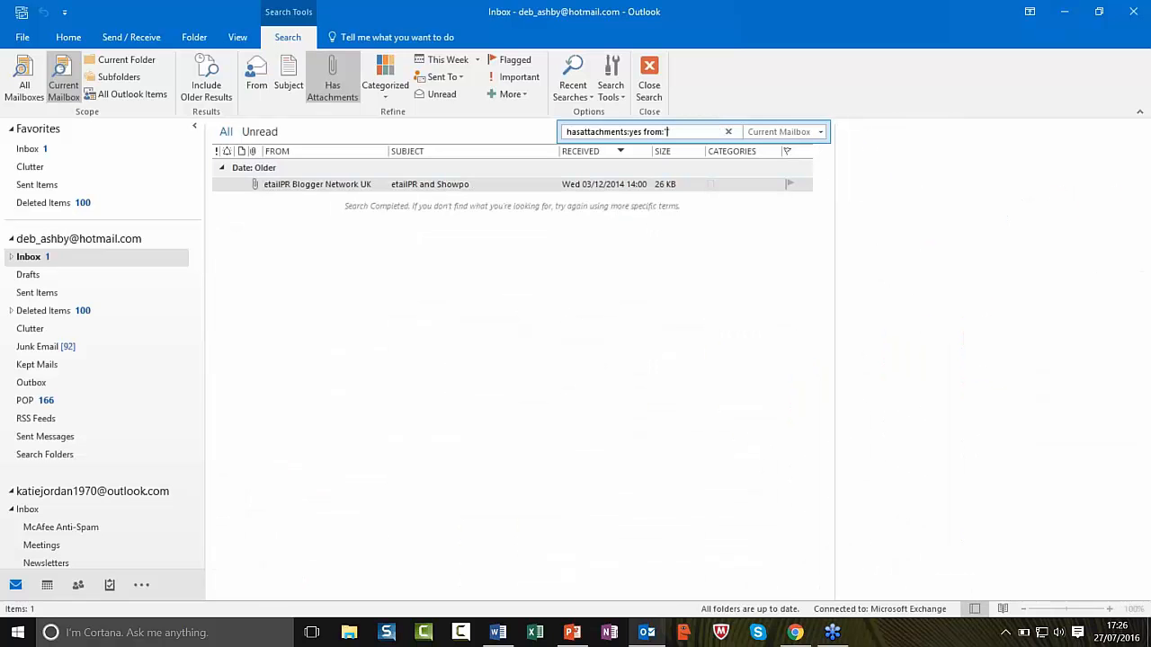
key(XF86AudioRaiseVolume)
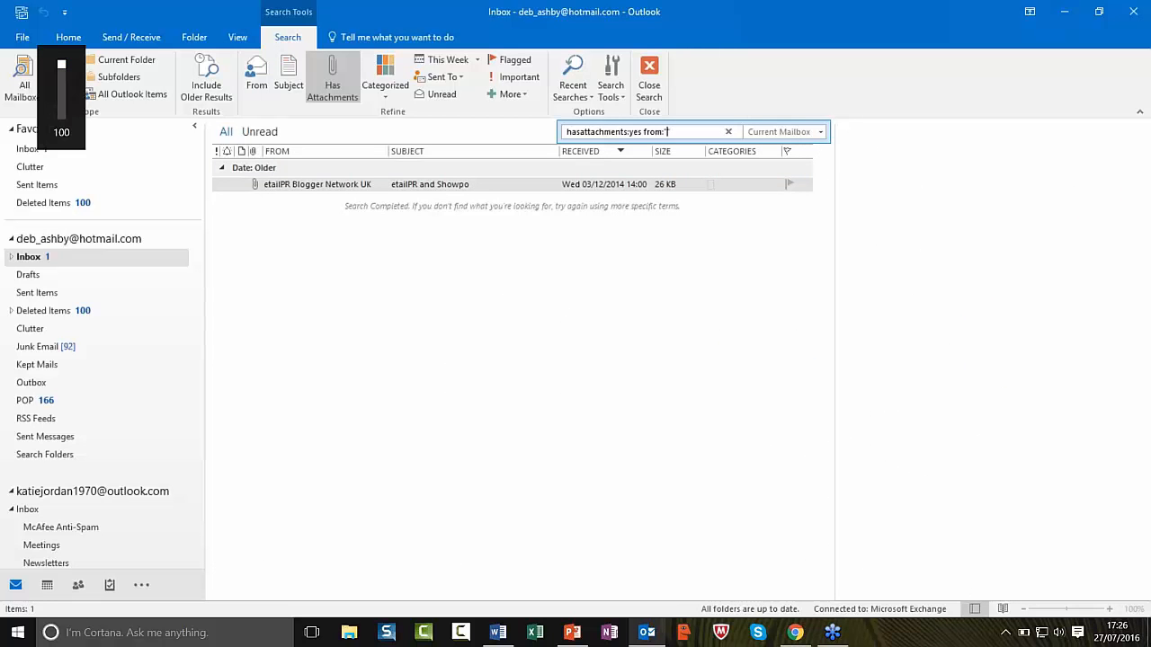
text(deb)
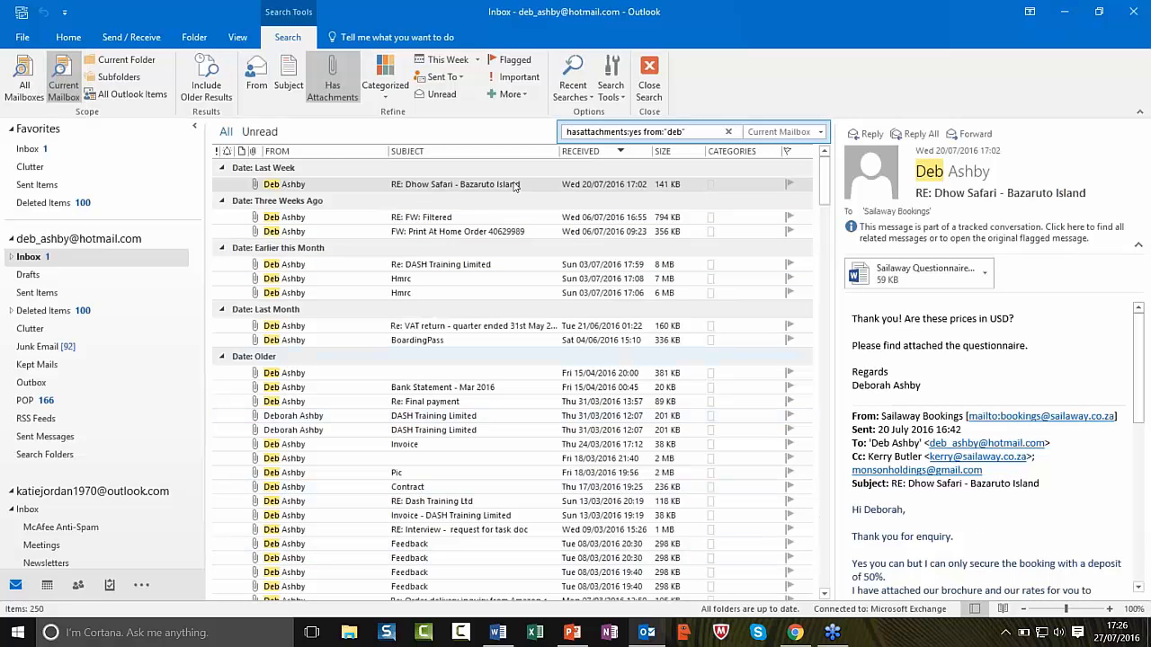
click(478, 60)
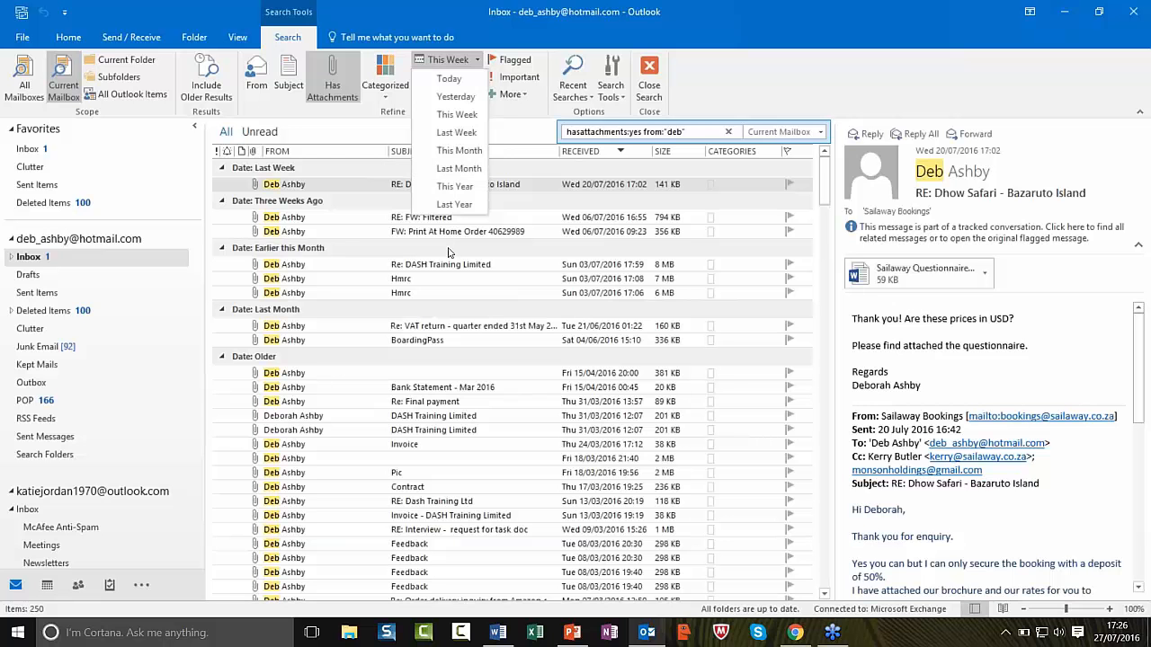
click(747, 98)
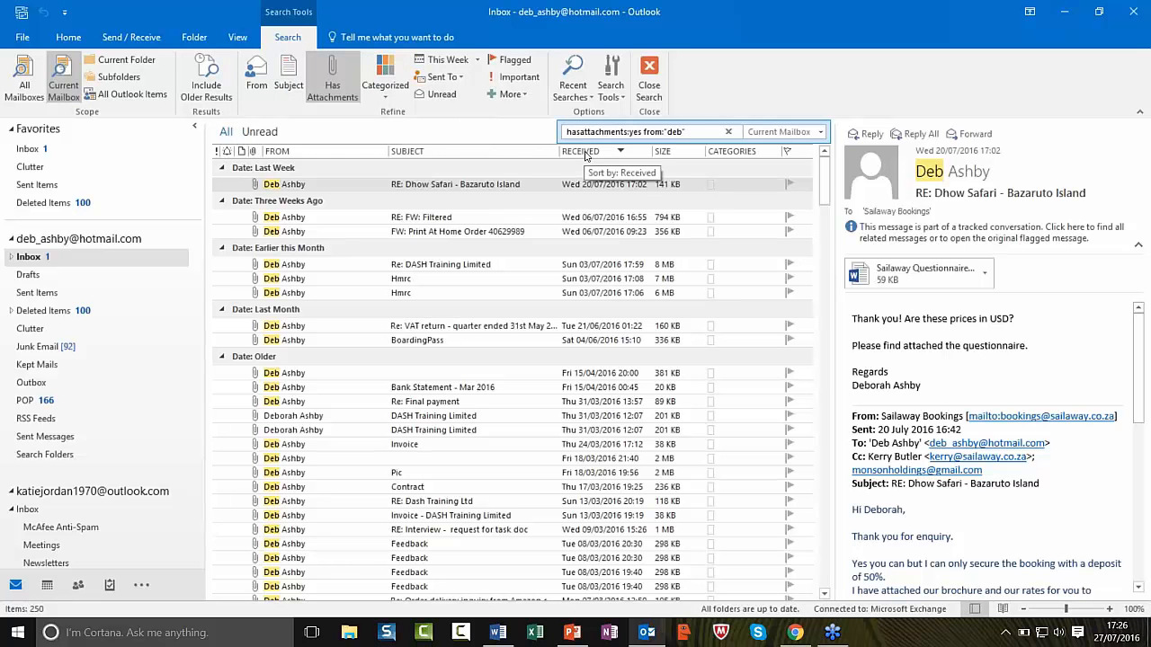
- Review the recent searches, rerun the earlier sender-only search in the Hotmail mailbox, and close the search
click(573, 89)
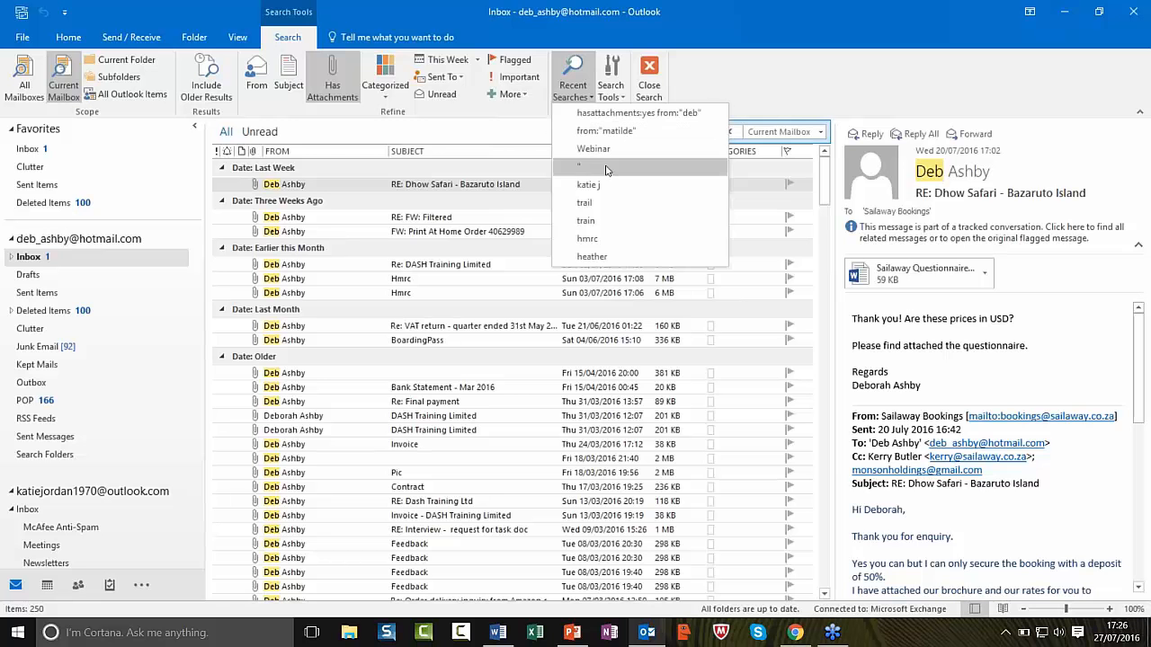
key(Down)
key(Down)
key(Down)
key(Down)
key(Down)
key(Up)
key(Up)
key(Up)
key(Up)
key(Up)
key(Up)
key(Up)
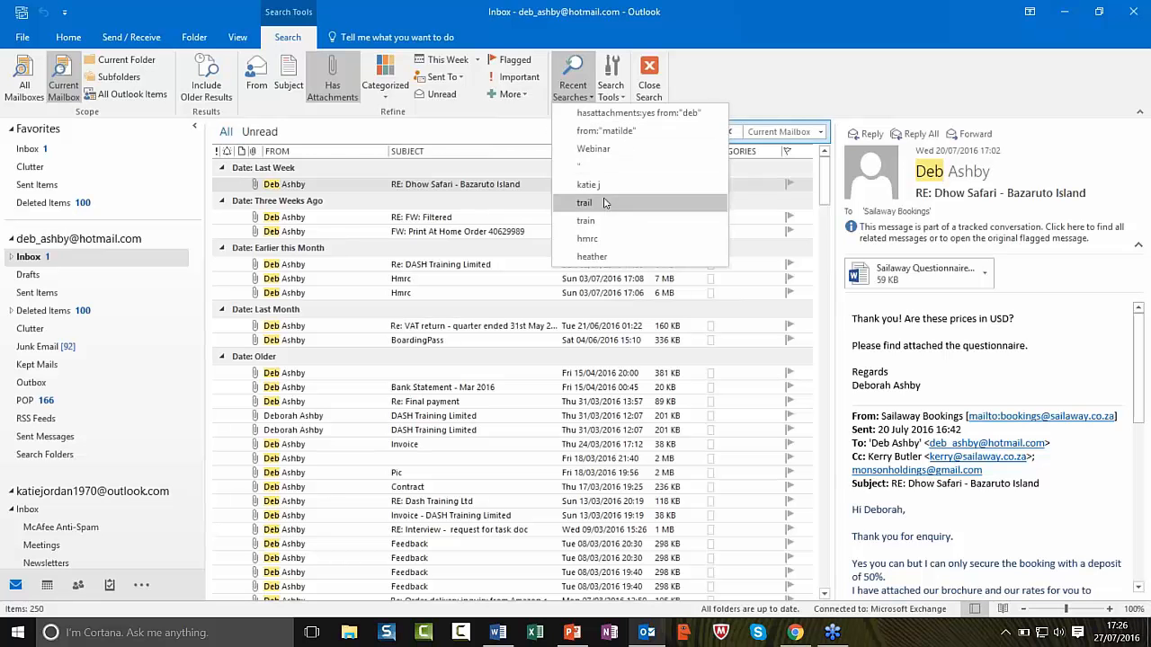
click(625, 133)
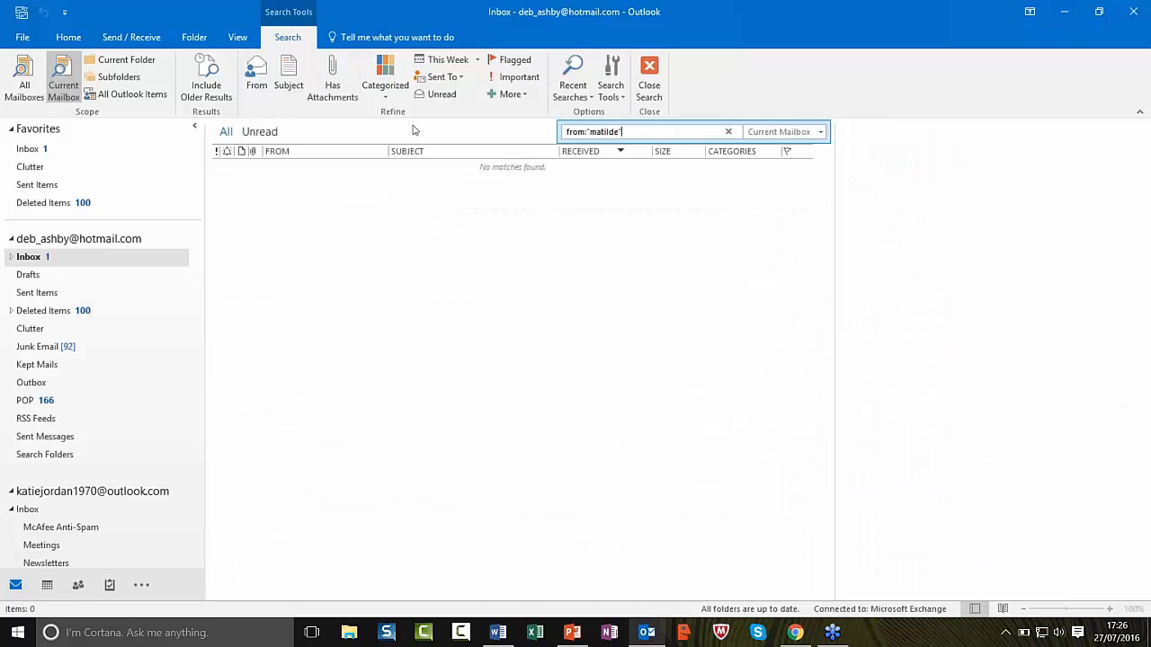
click(649, 80)
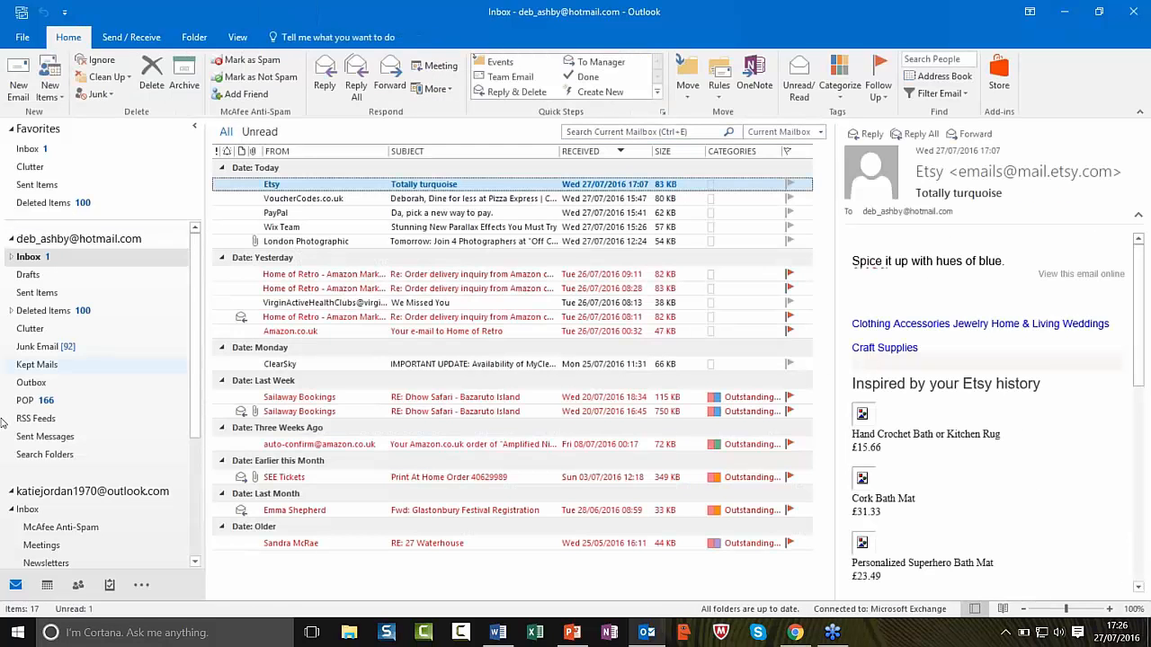
- Return to the Outlook.com account's Inbox, view its search options, and leave the search without entering a term
scroll(190, 381, down, 4)
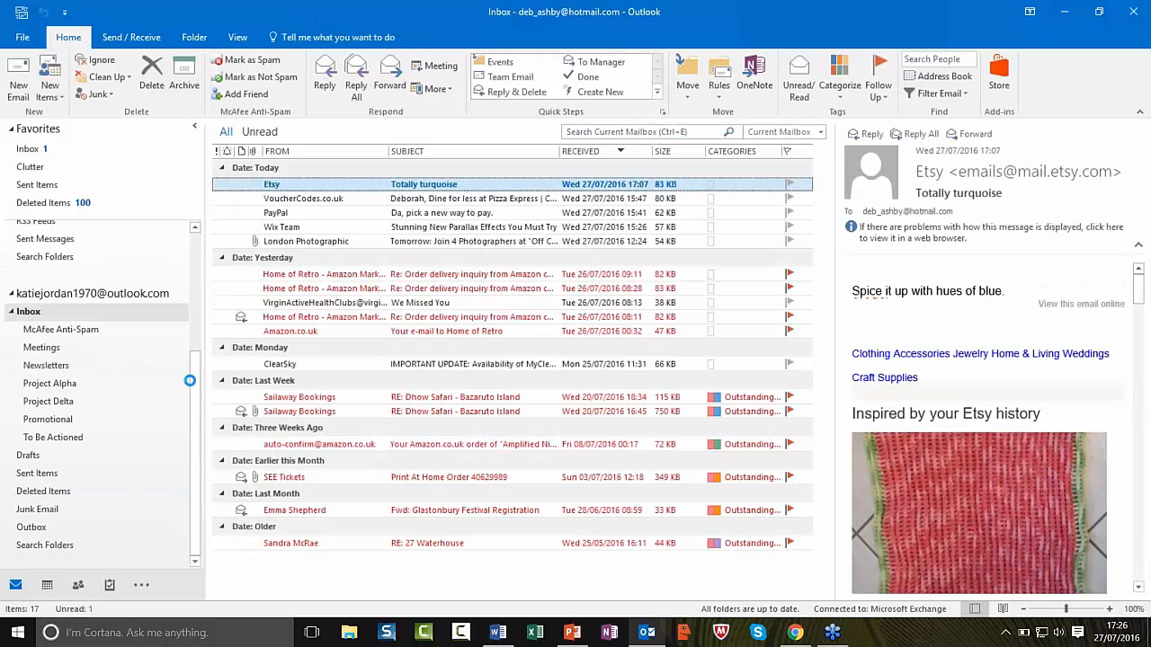
click(614, 132)
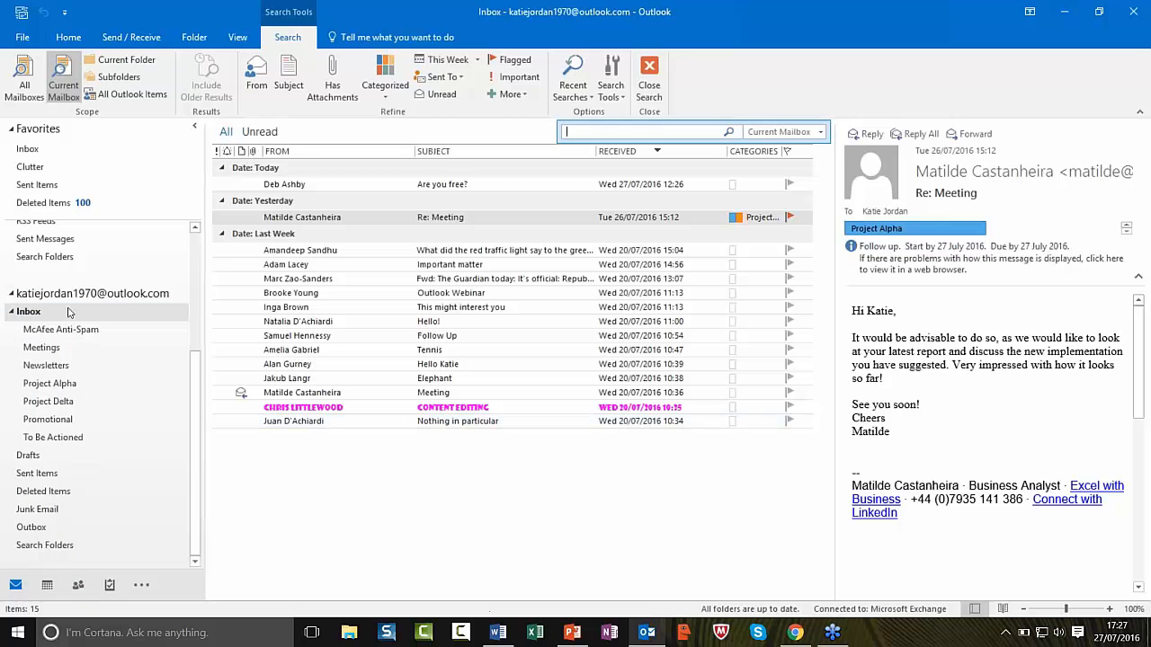
drag(196, 418, 199, 307)
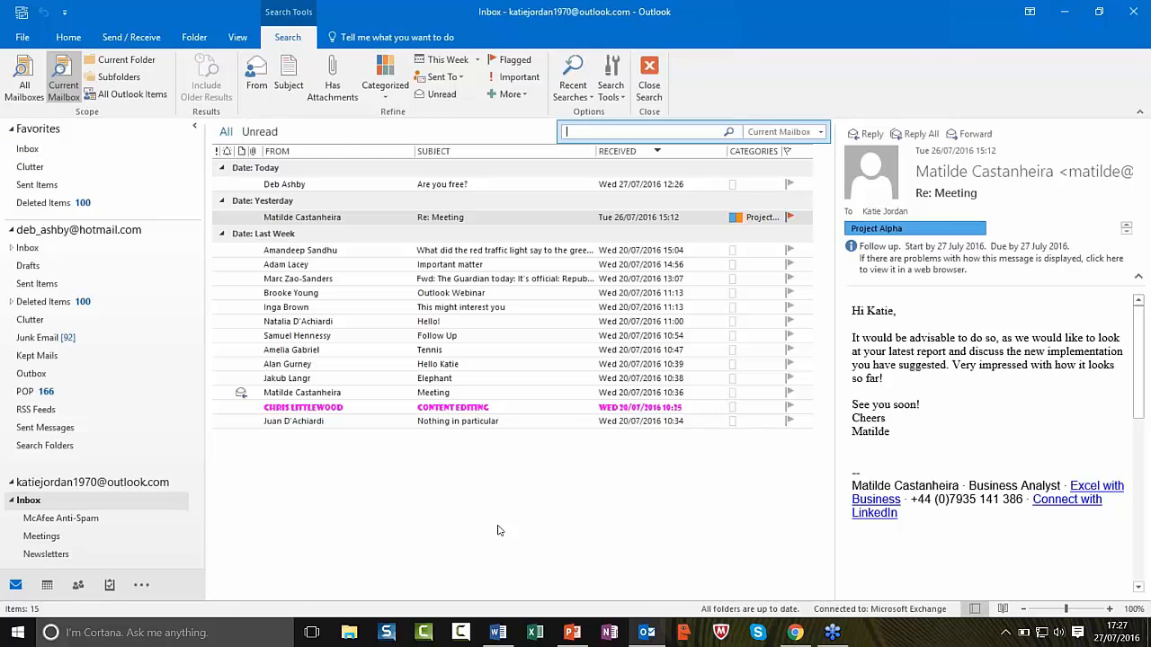
key(Escape)
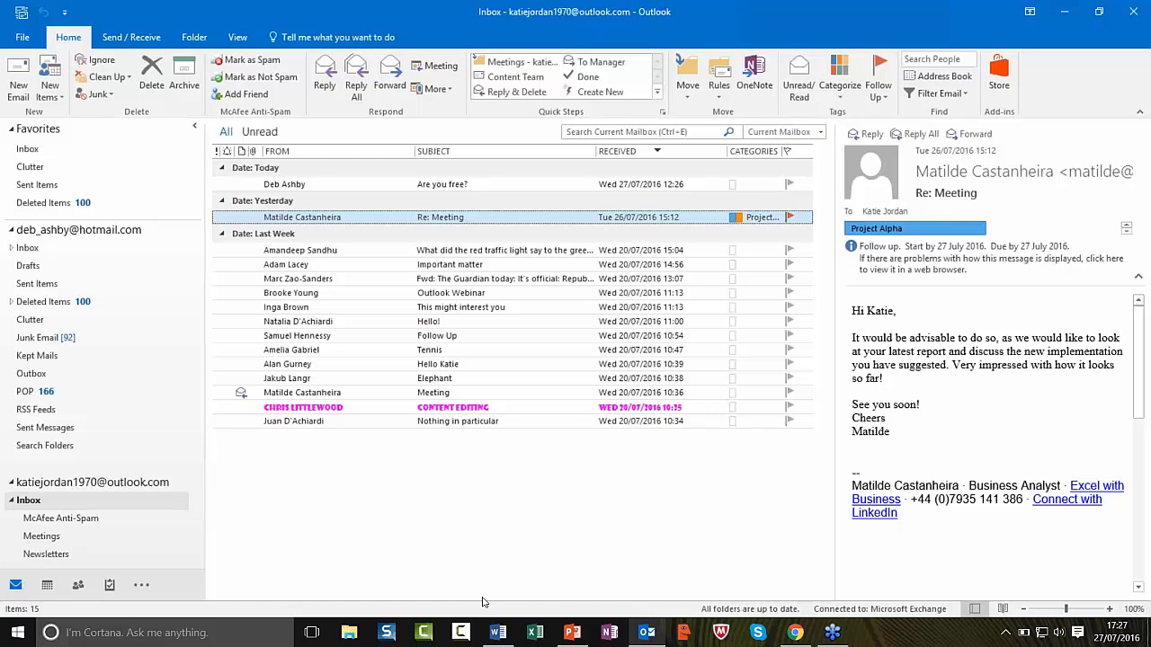
- Start a new search folder in the Outlook.com account and choose the Mail from specific people type
scroll(135, 378, down, 3)
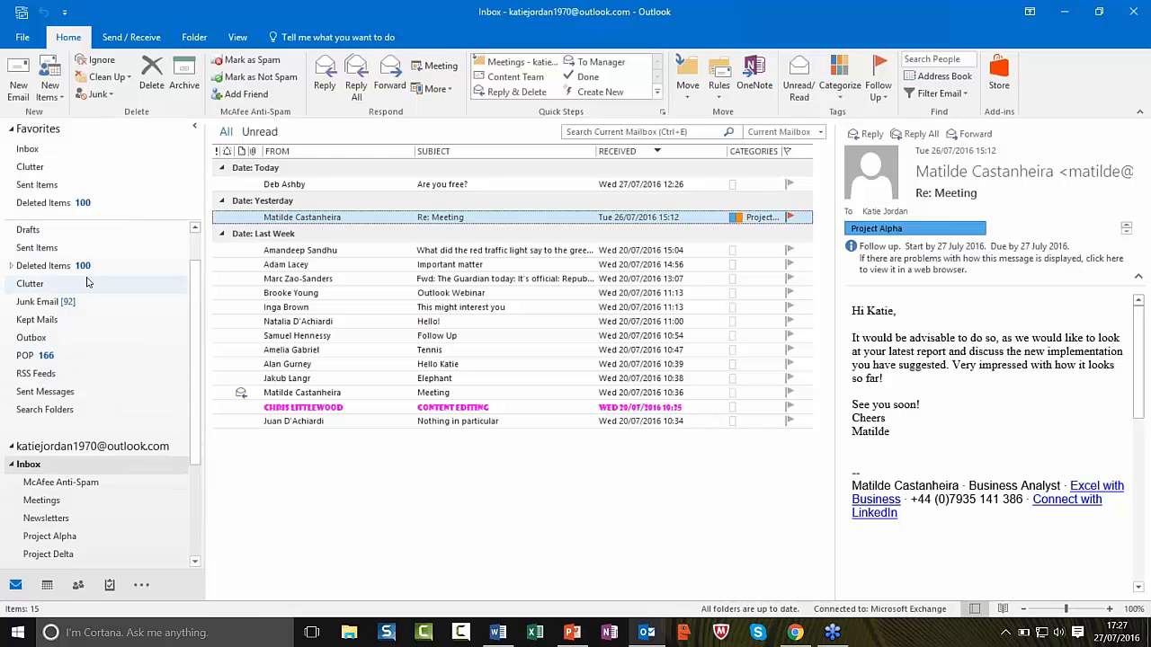
scroll(87, 282, down, 1)
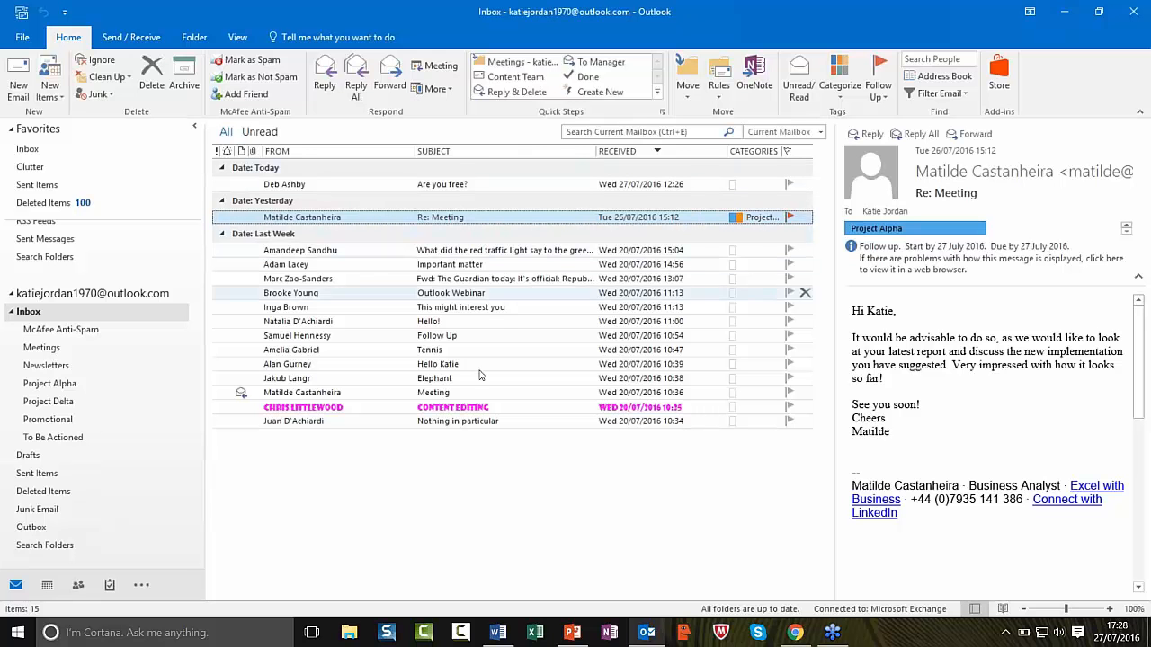
right_click(43, 550)
click(103, 563)
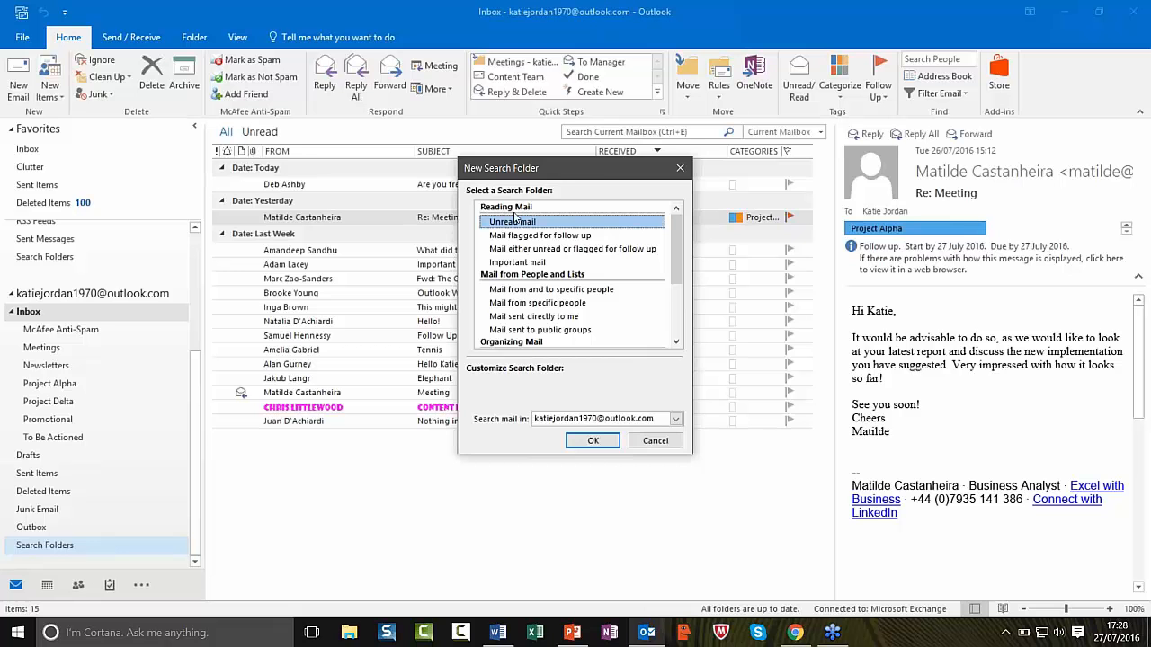
drag(540, 171, 783, 163)
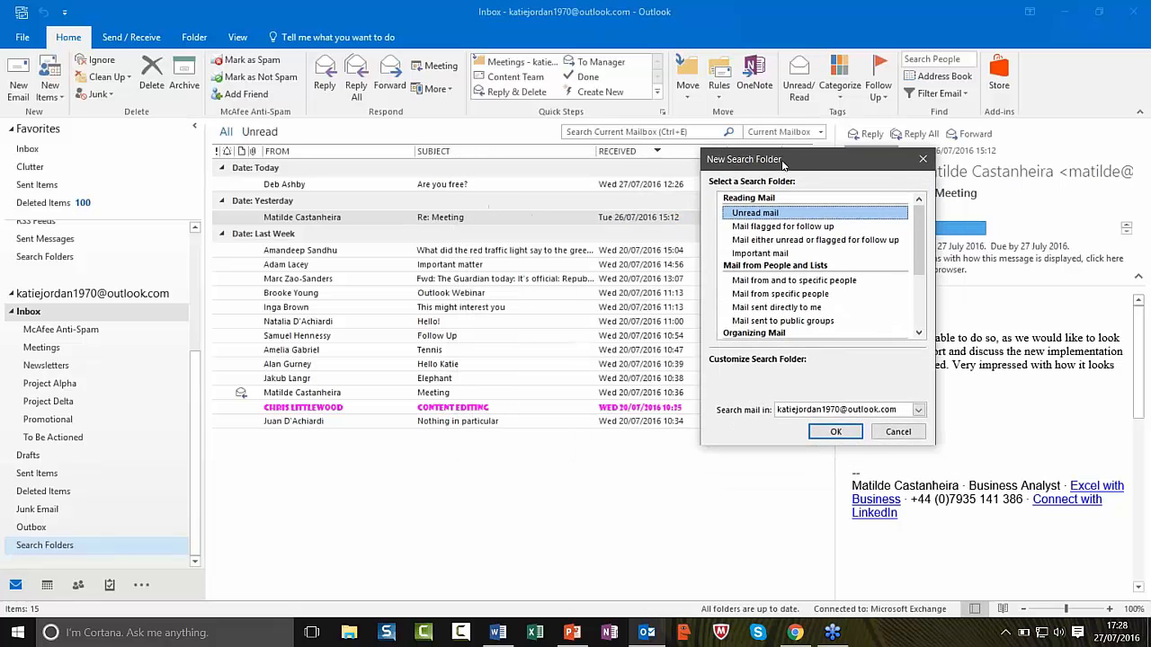
click(781, 295)
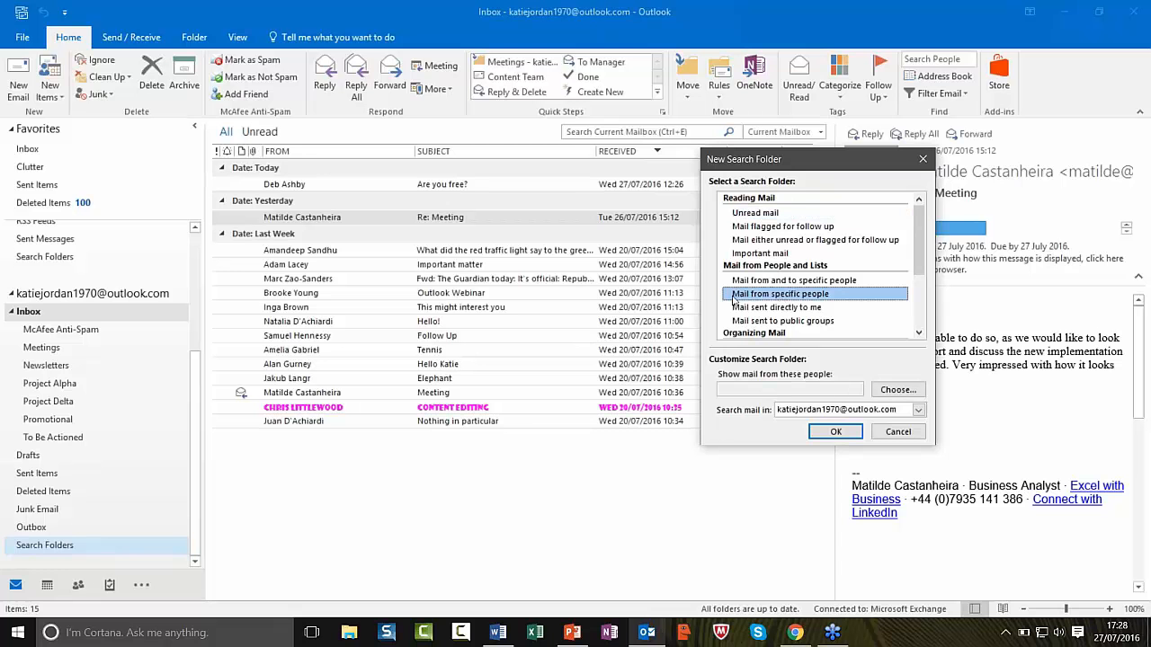
- Choose the first person in the Outlook.com account's Contacts as the search folder's sender and create the folder
click(898, 390)
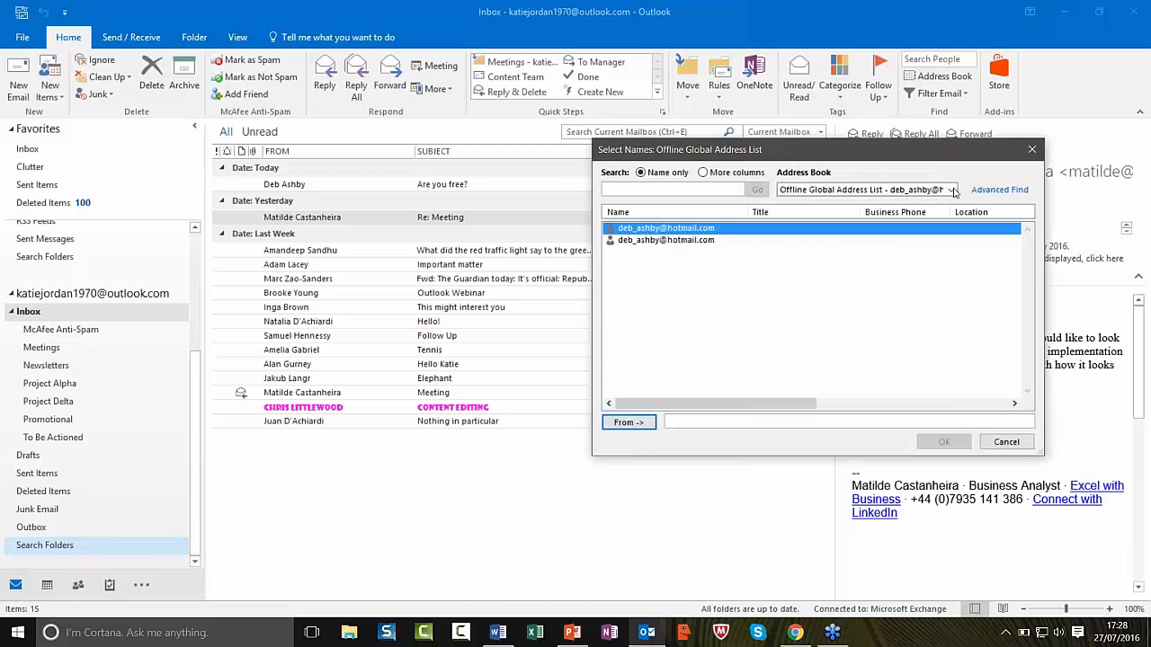
click(953, 191)
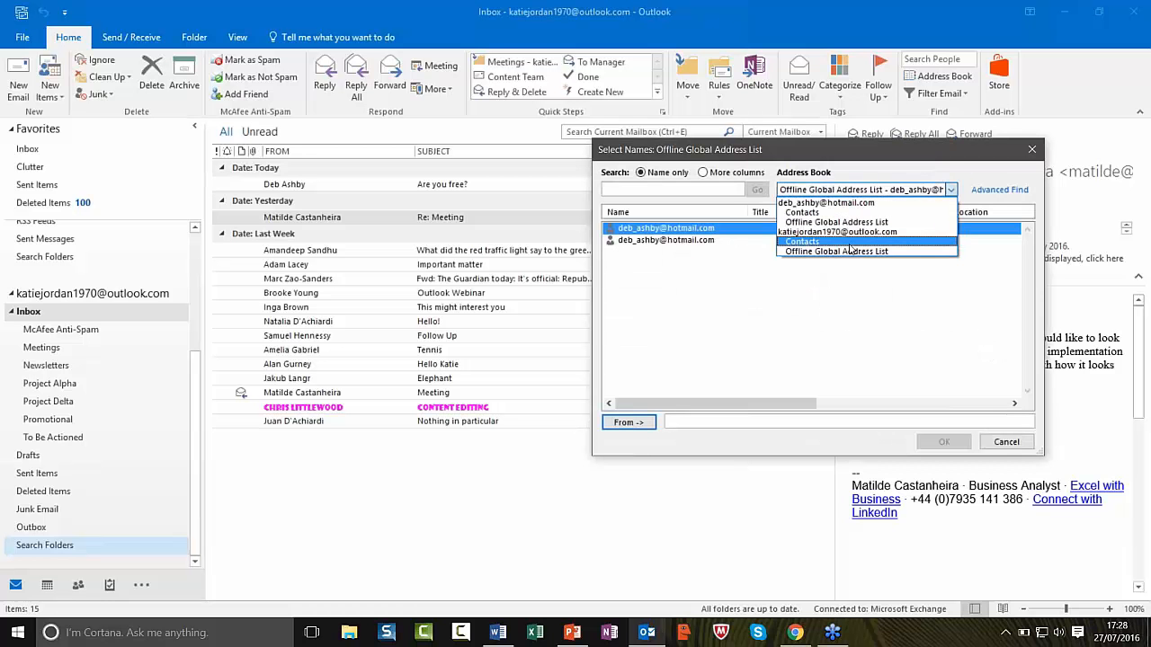
click(849, 241)
click(663, 231)
click(628, 422)
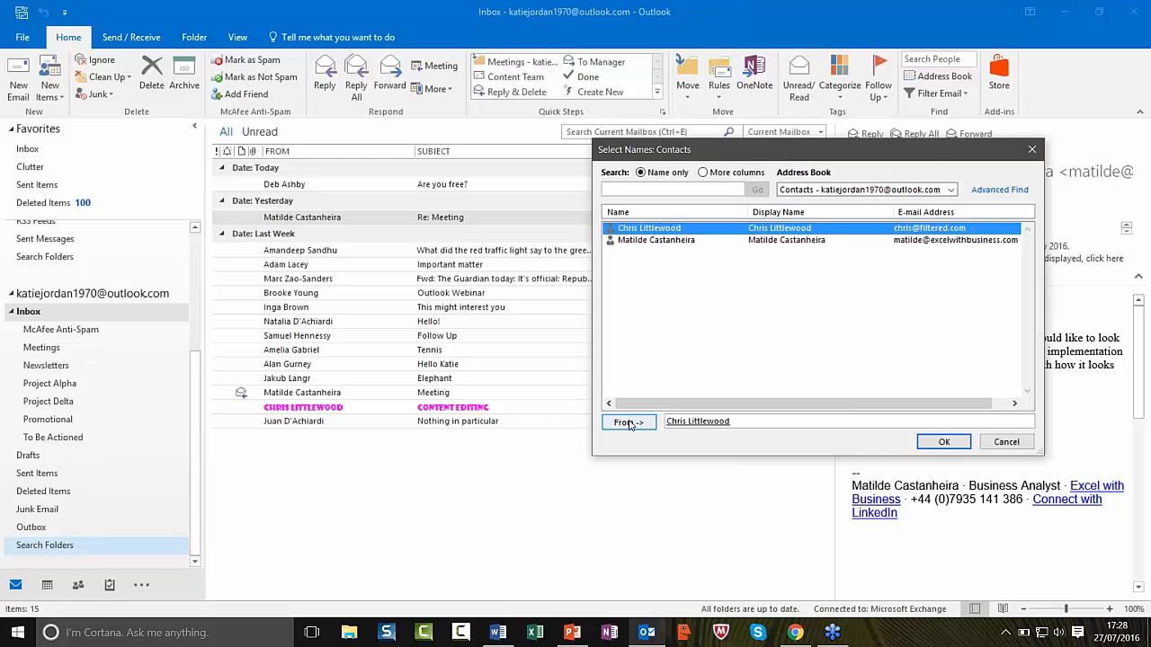
click(944, 441)
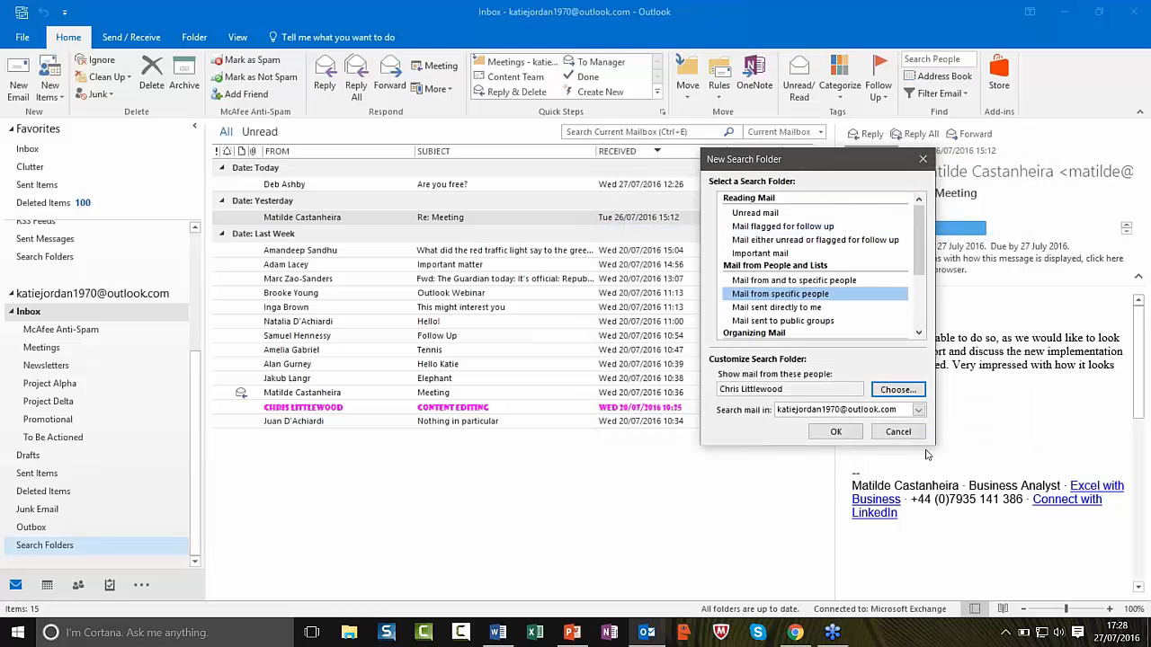
click(848, 433)
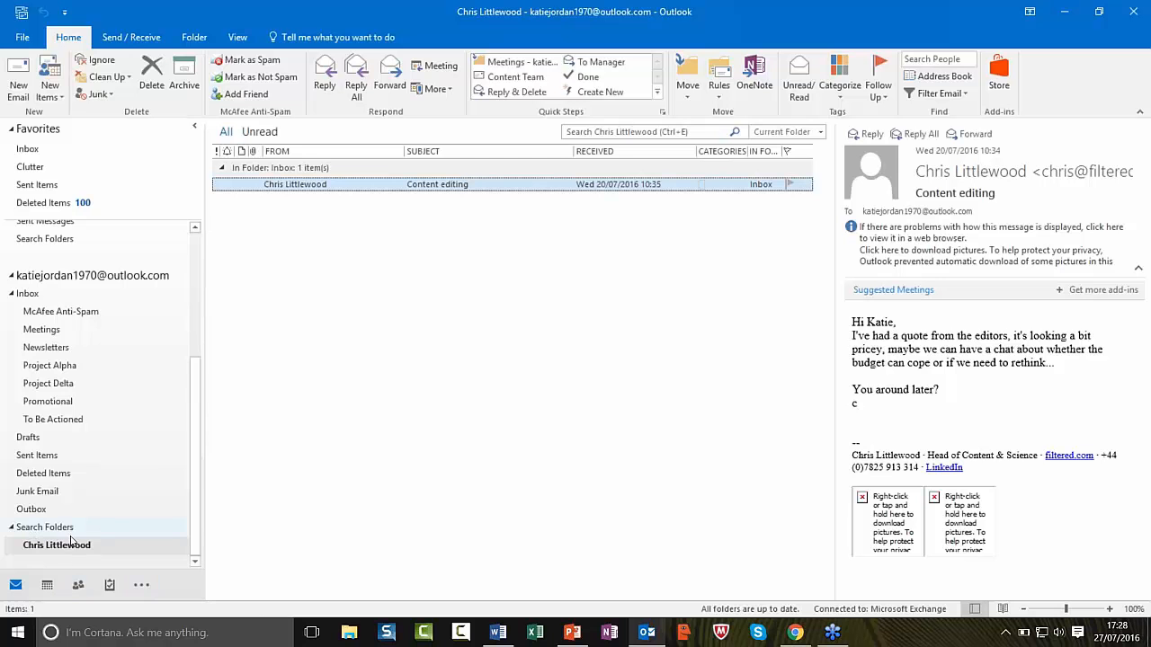
- Return to the Outlook.com account's Inbox, start a new blank message, and view the items that can be inserted
mouse_move(77, 580)
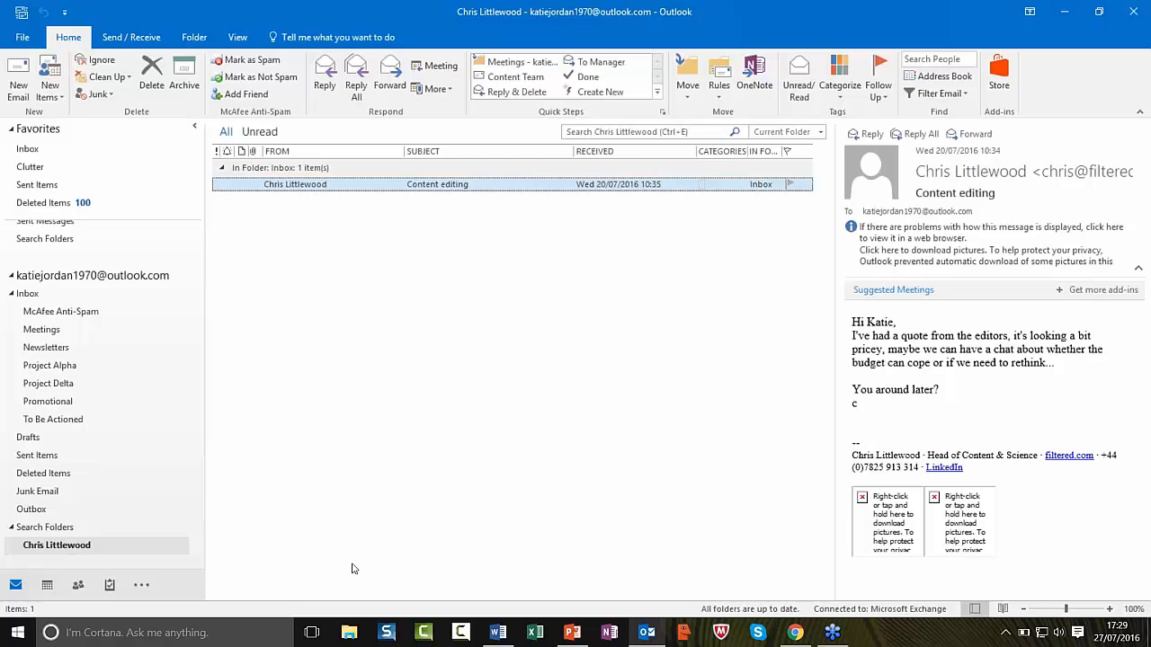
click(36, 294)
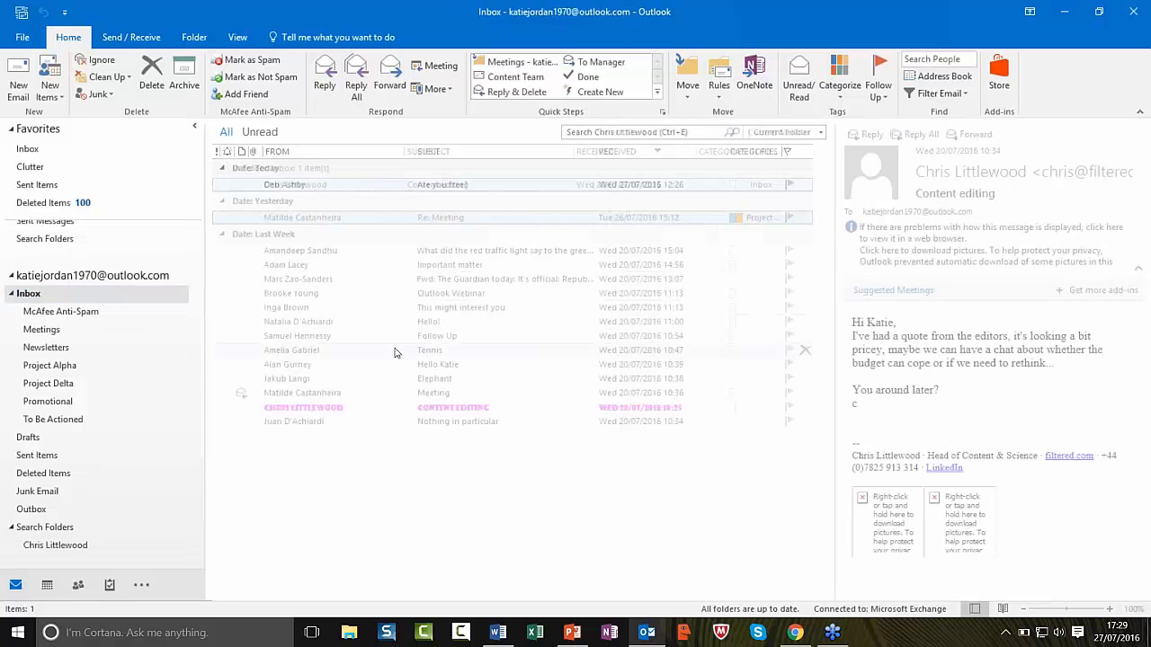
click(19, 81)
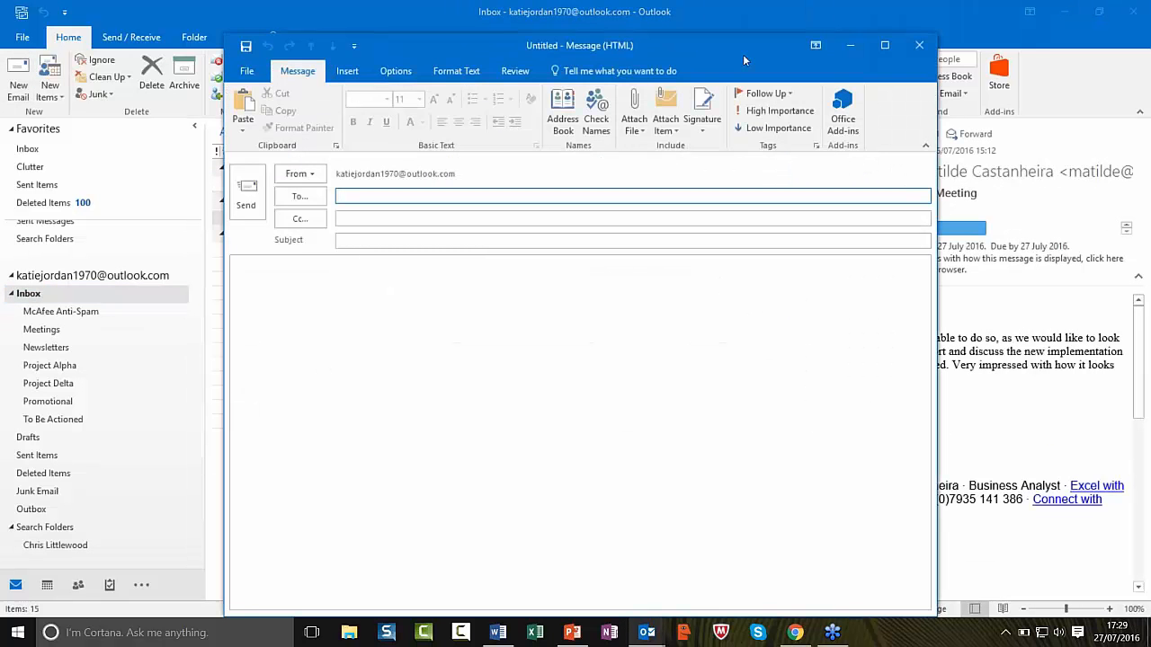
drag(721, 51, 724, 47)
click(432, 436)
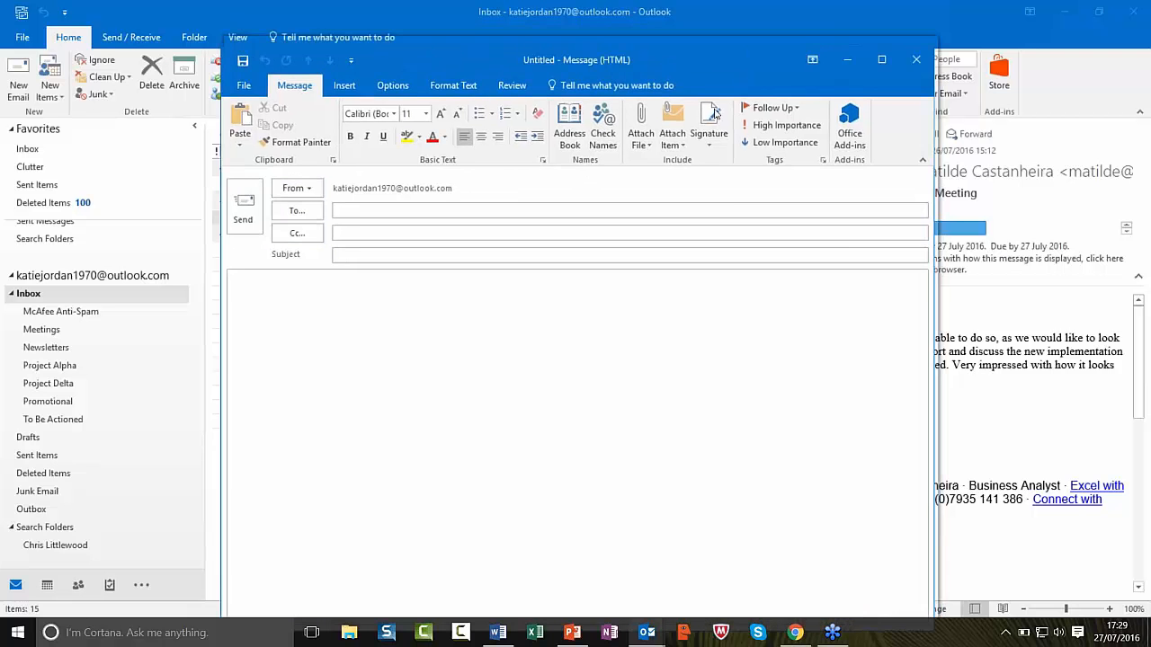
drag(732, 49, 709, 126)
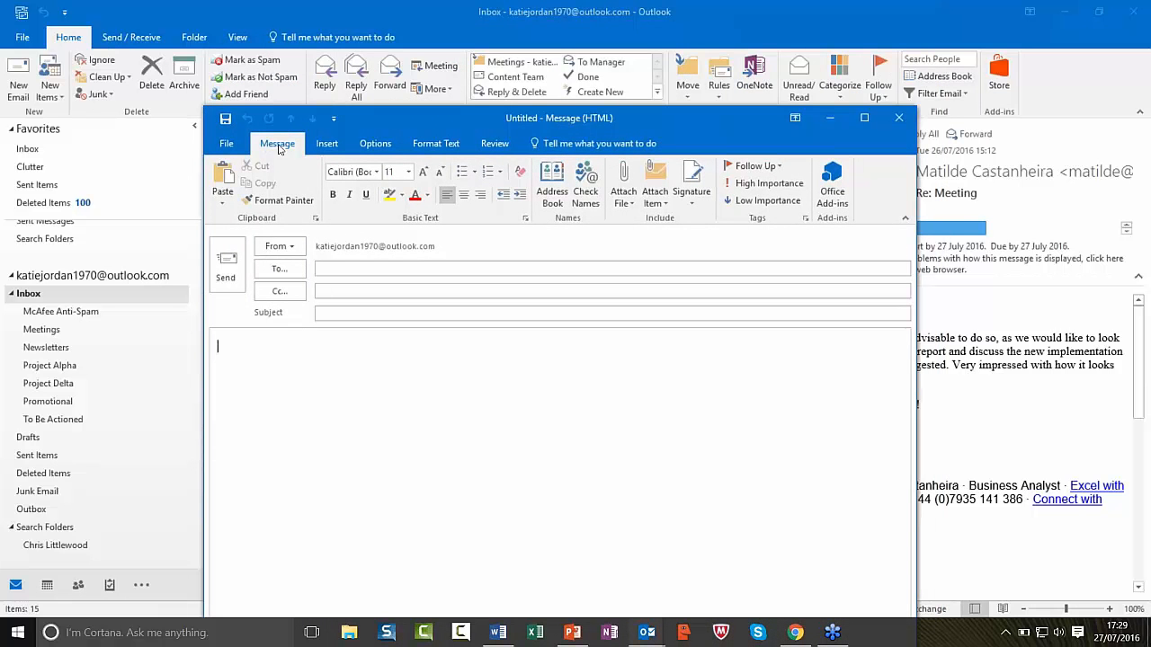
click(327, 146)
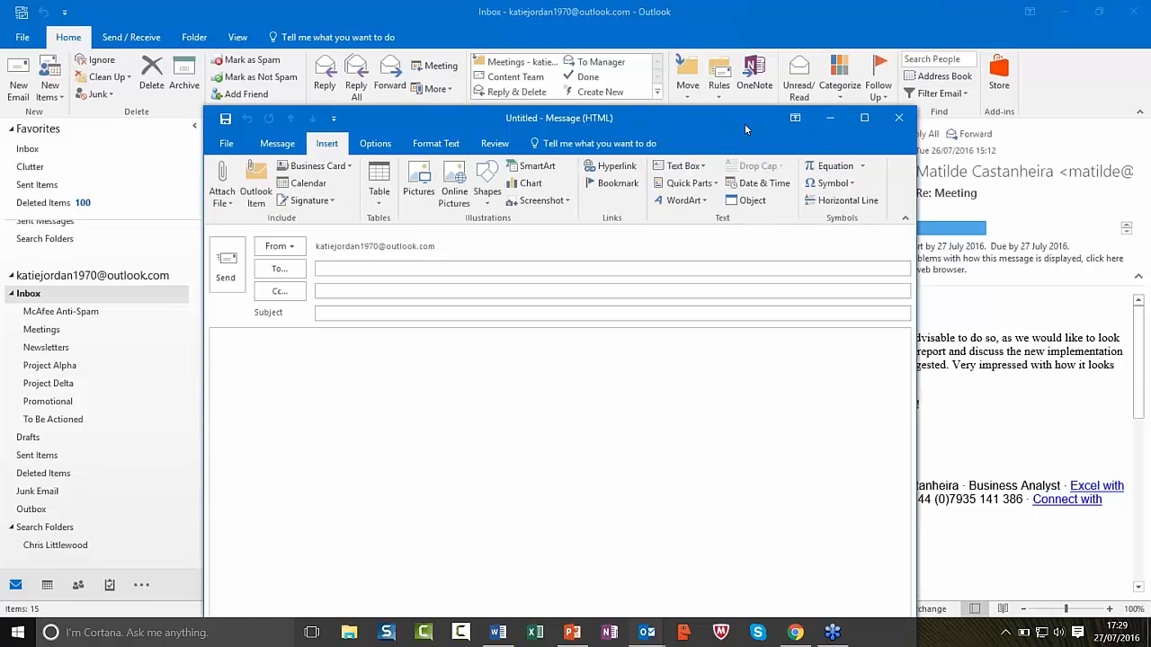
drag(745, 123, 765, 44)
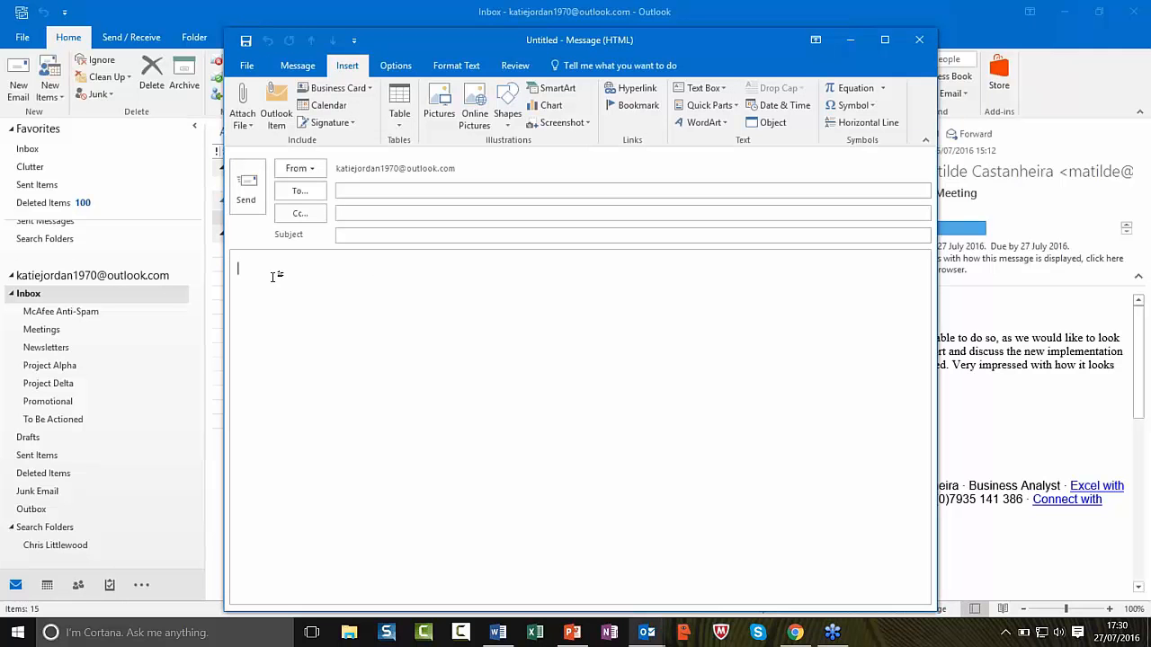
- Request delivery and read receipts for the message, and view the other folders for saving the sent item without choosing one
click(397, 66)
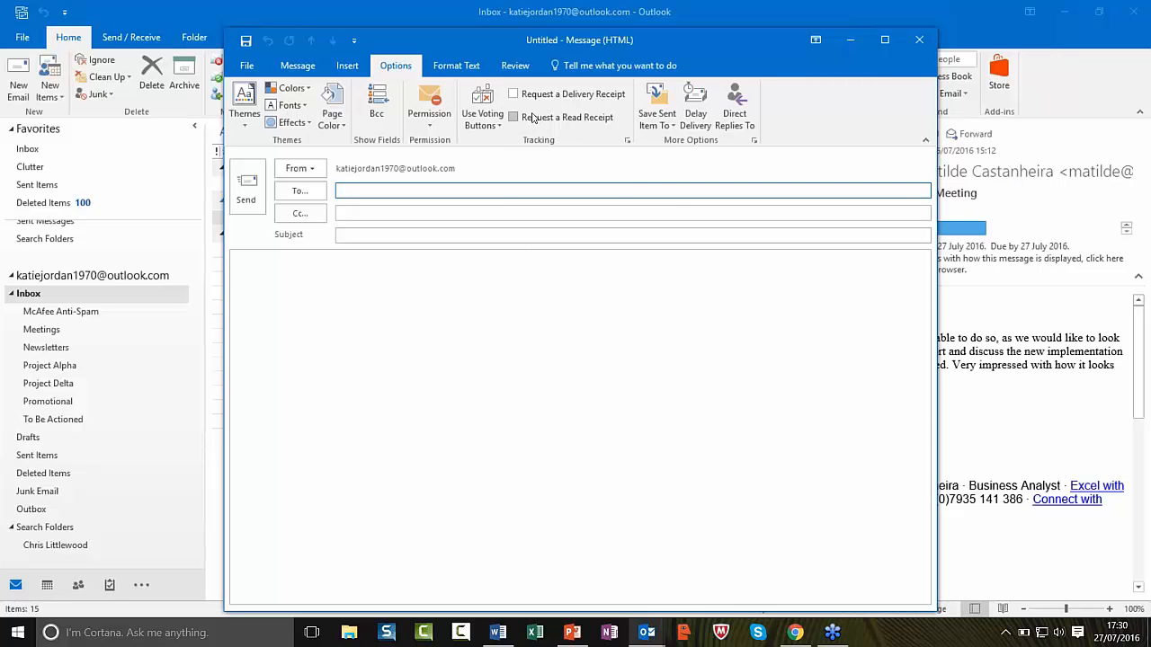
click(513, 94)
click(513, 117)
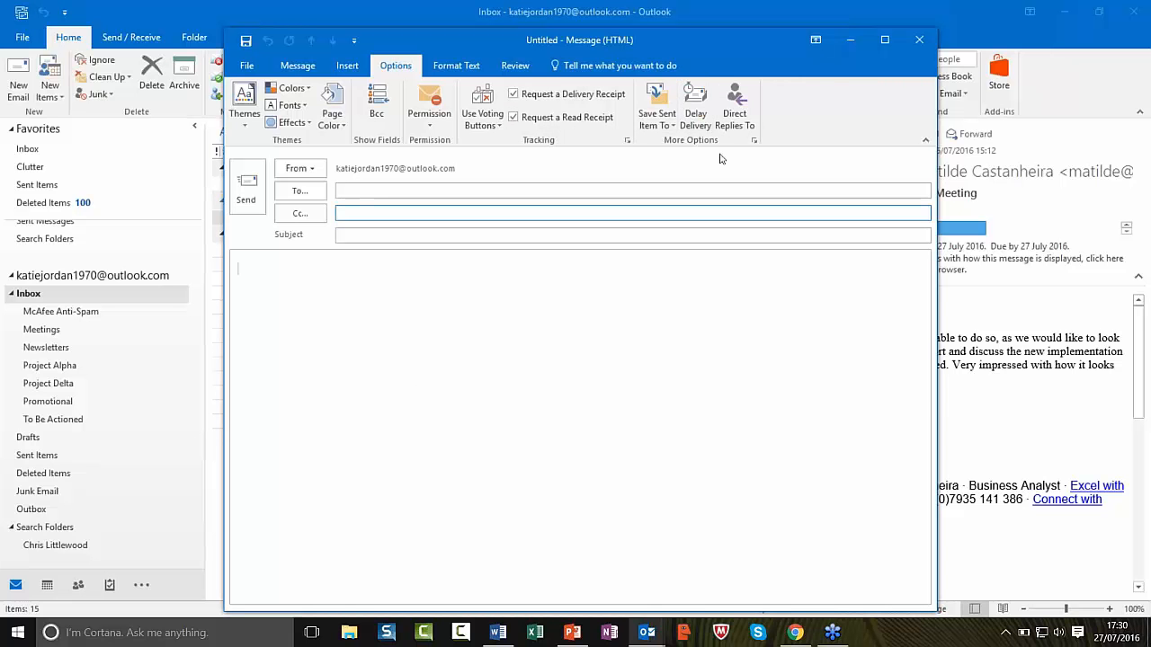
click(668, 126)
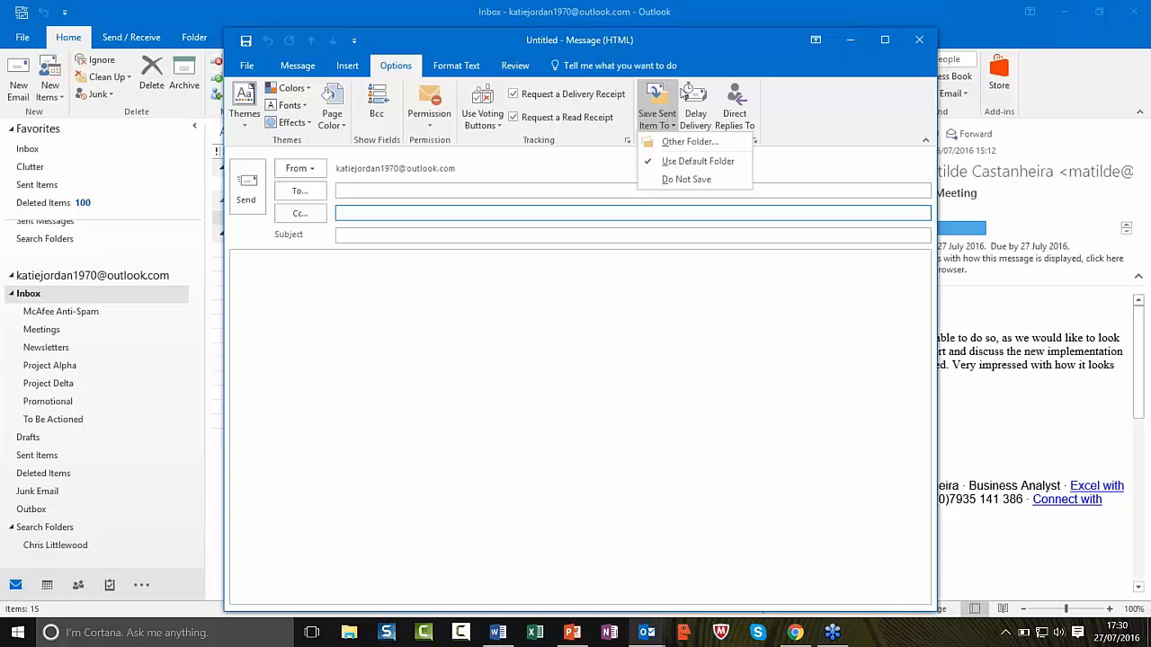
click(680, 142)
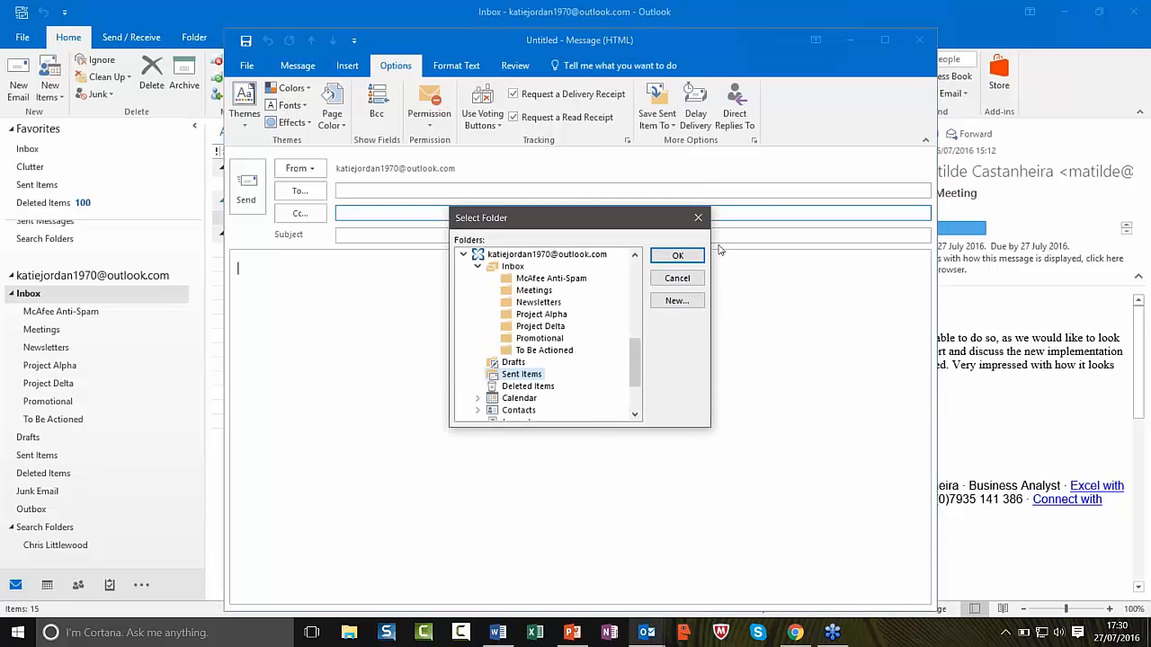
click(698, 218)
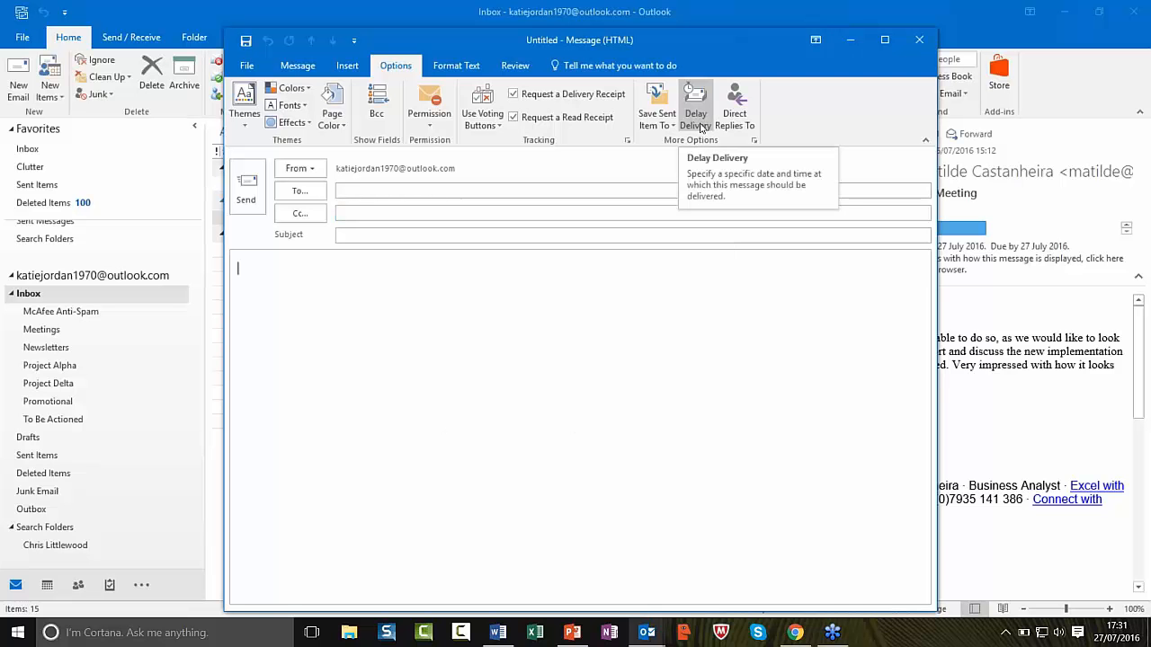
- Delay the message's delivery so it is not delivered before 27/07/2016 at 17:00
click(701, 126)
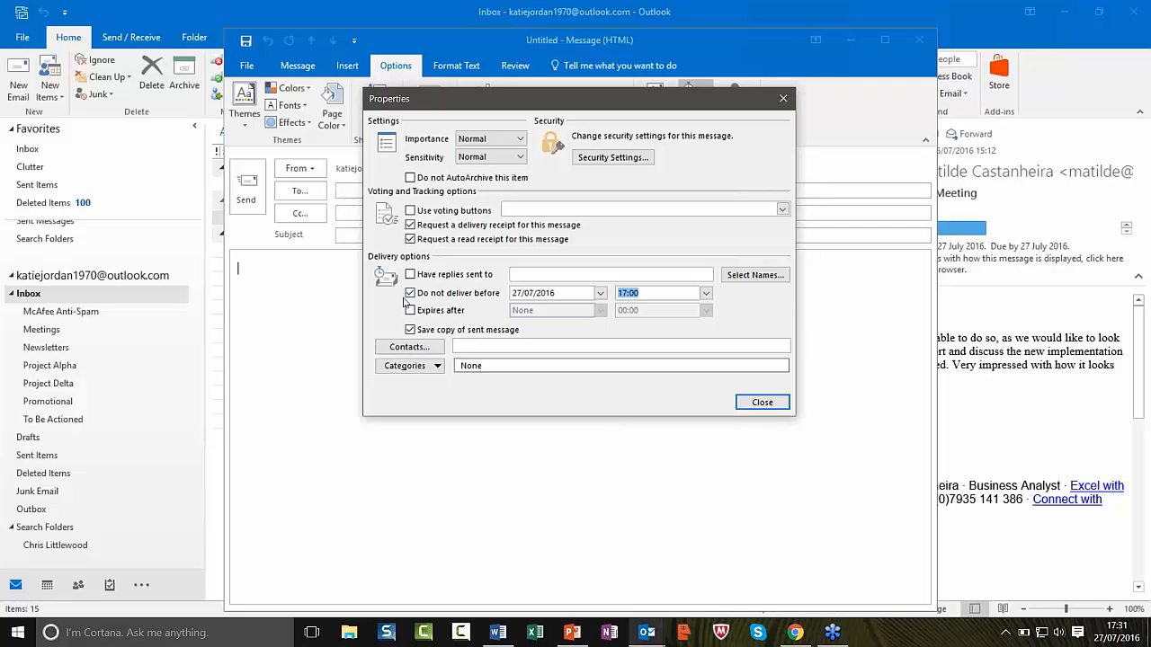
click(599, 293)
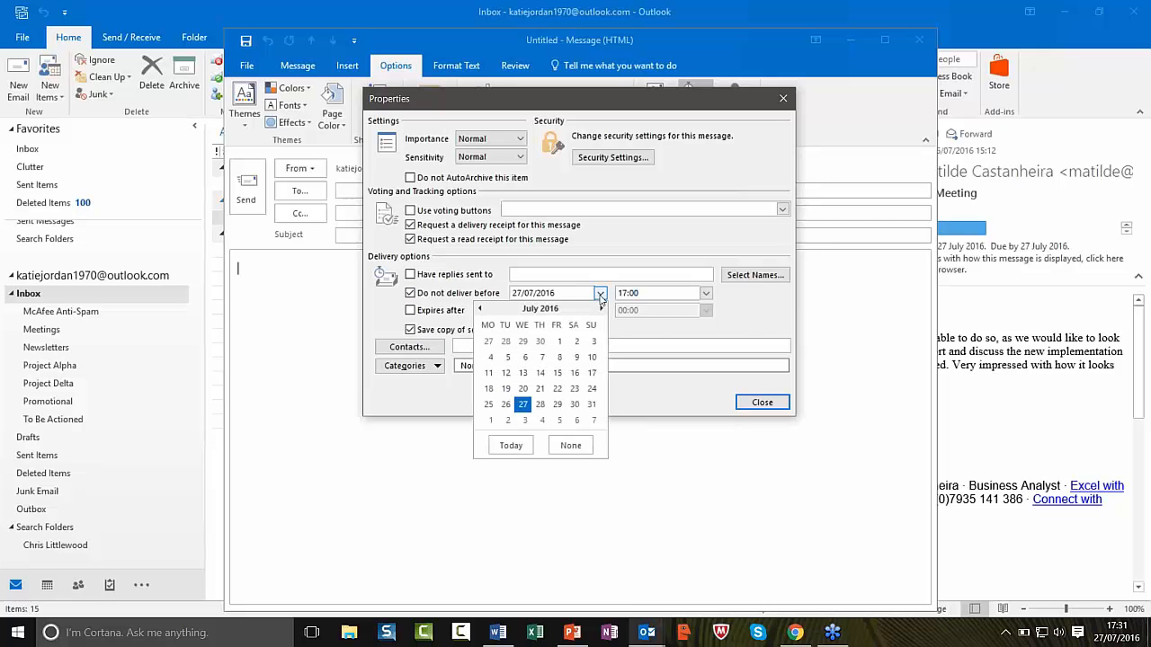
click(746, 315)
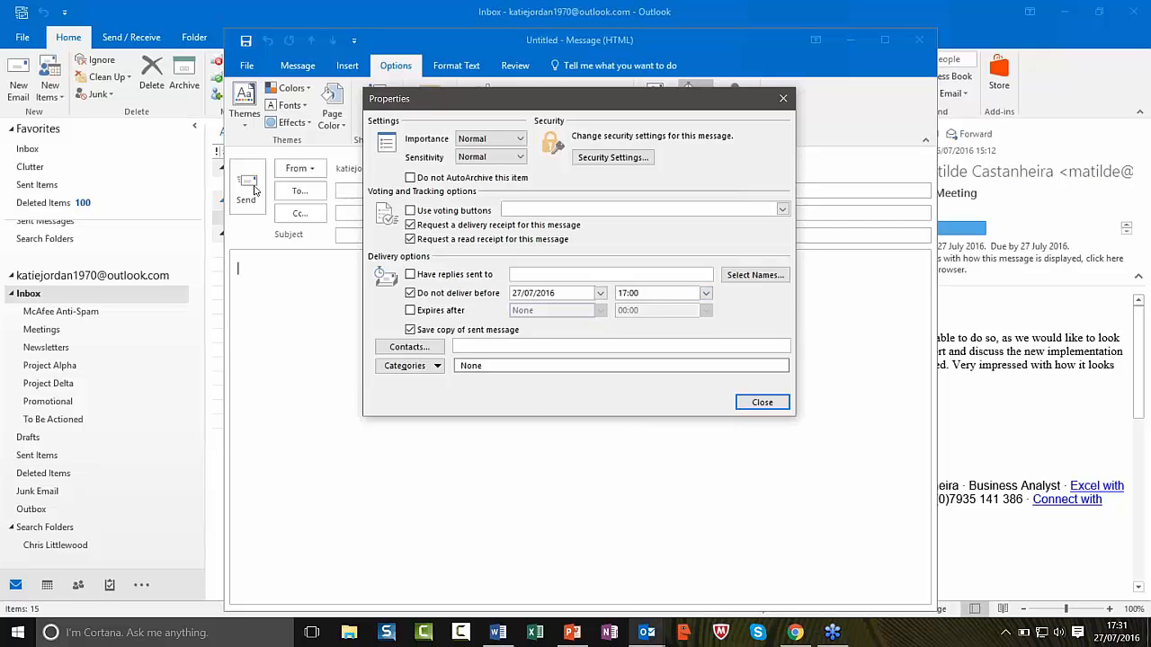
click(763, 403)
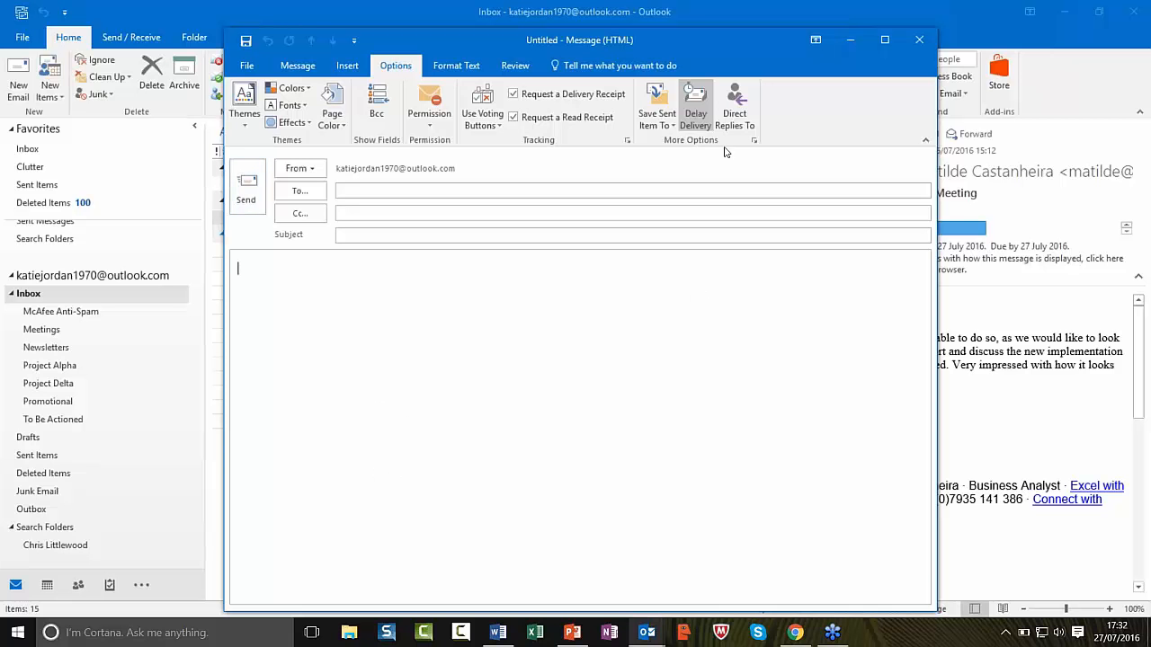
- Have replies to the message sent to the account's own address, and close the message without saving it
click(750, 190)
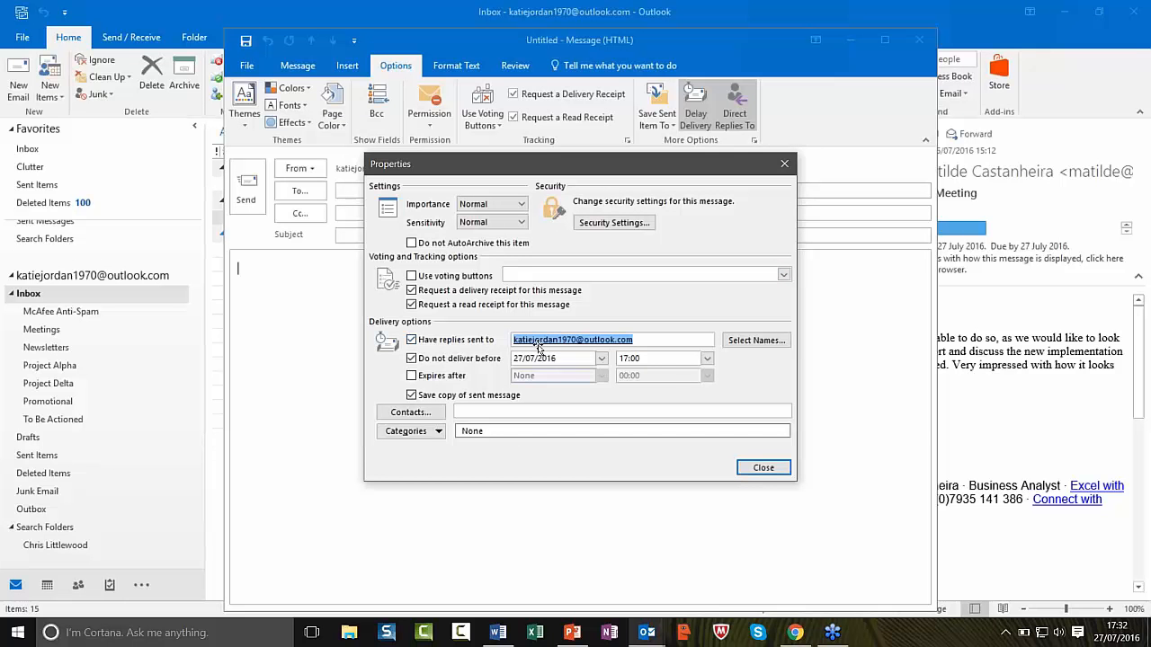
click(756, 340)
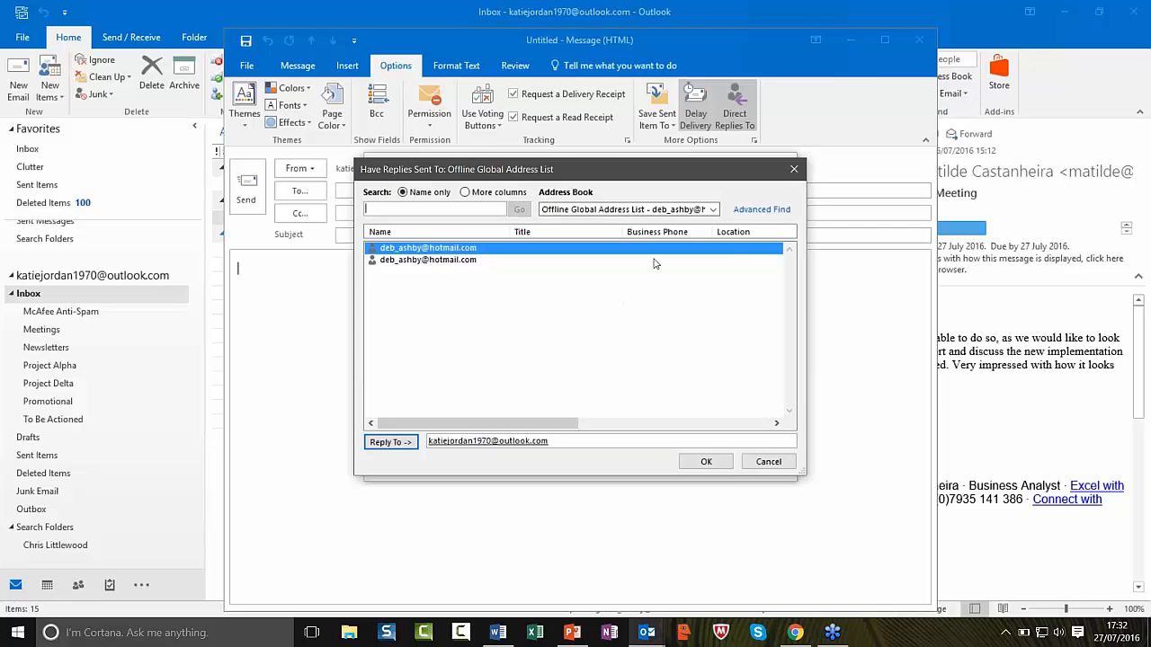
click(797, 171)
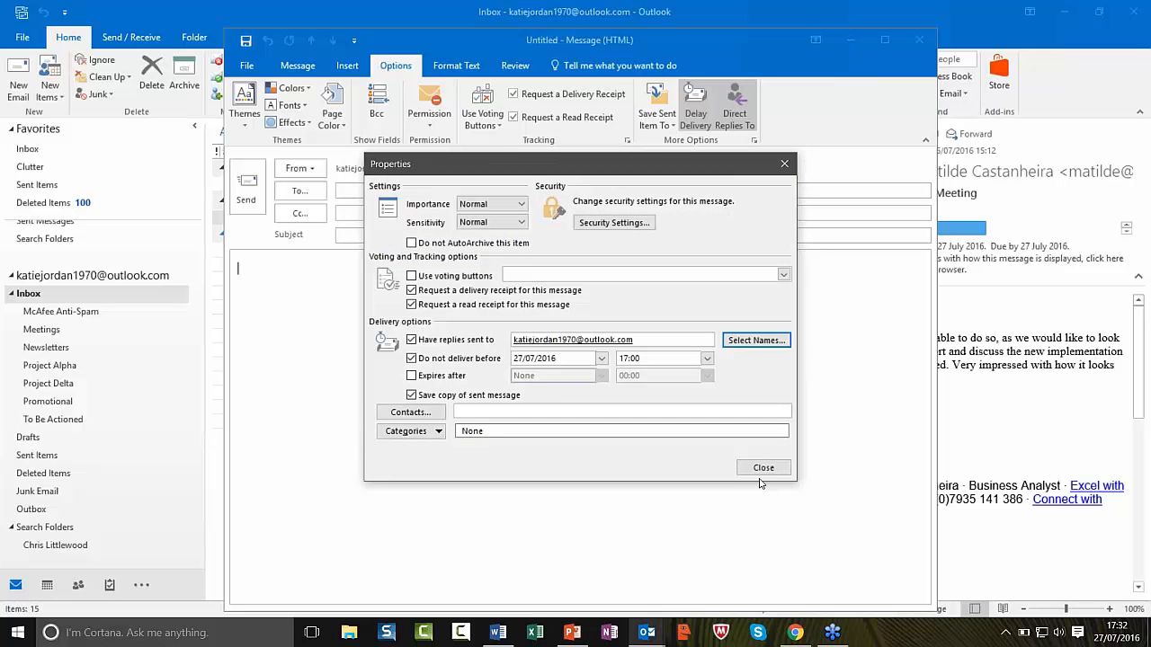
click(763, 469)
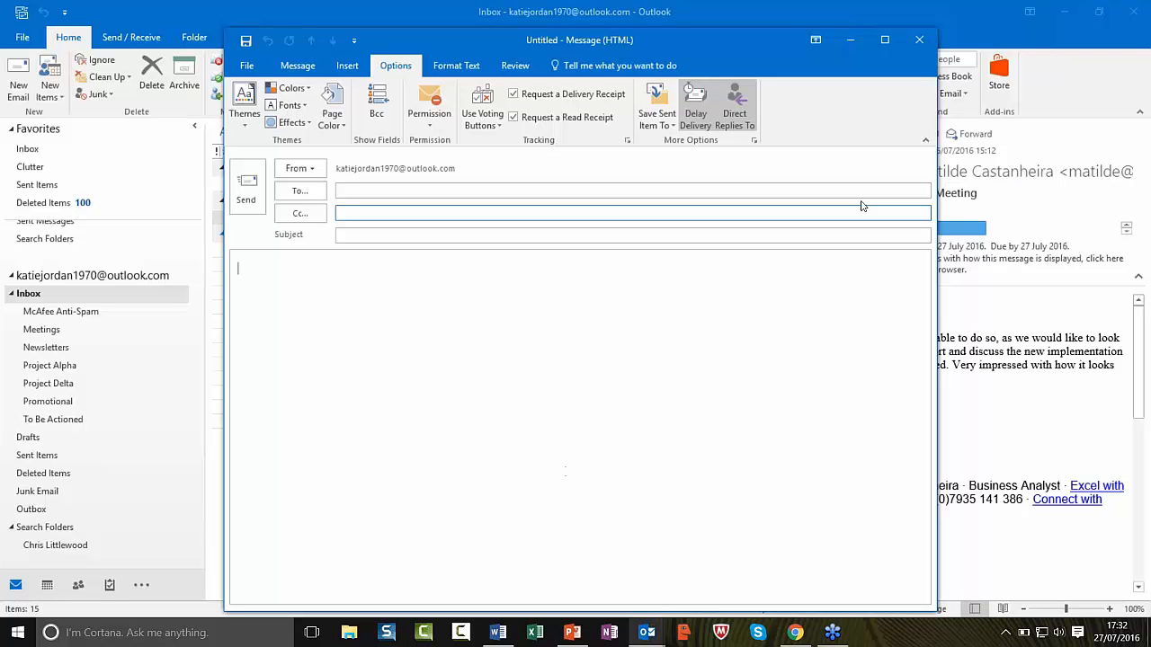
click(919, 40)
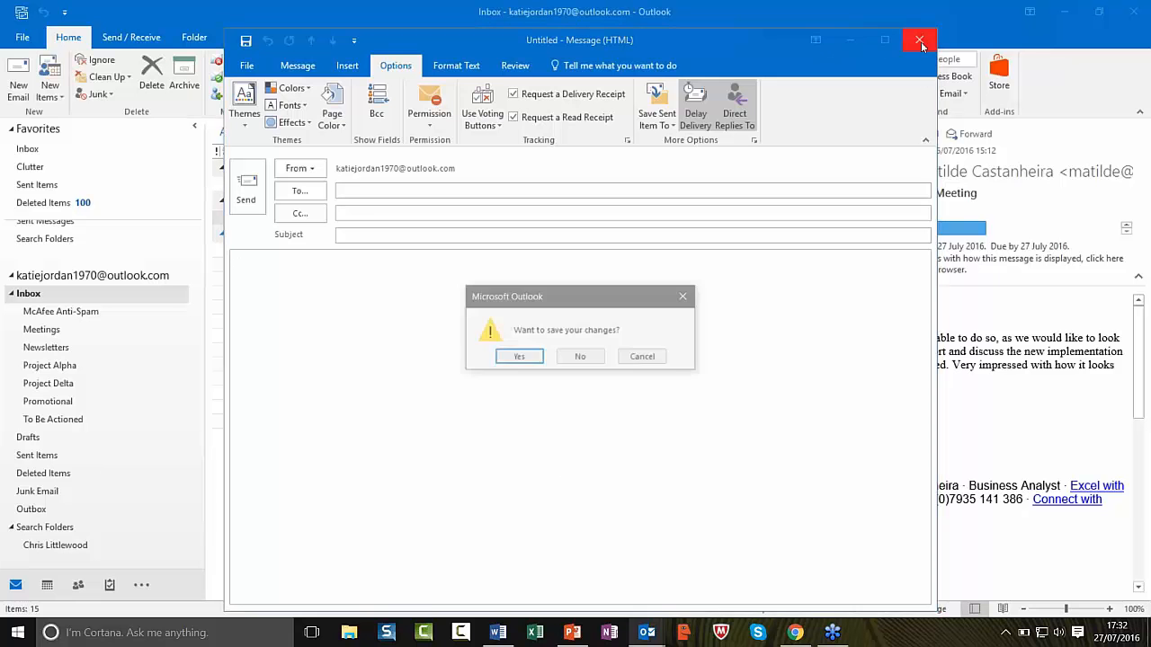
click(580, 357)
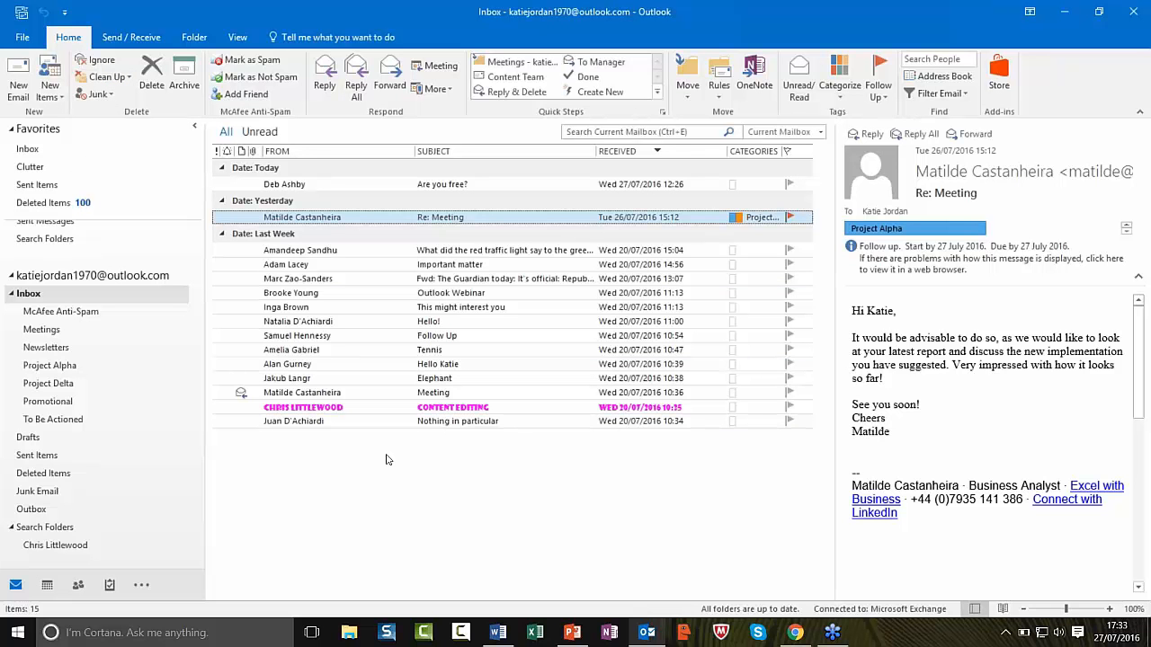
- View the account's automatic reply options with sending automatic replies enabled, cancel the settings, and return to the Inbox
click(22, 37)
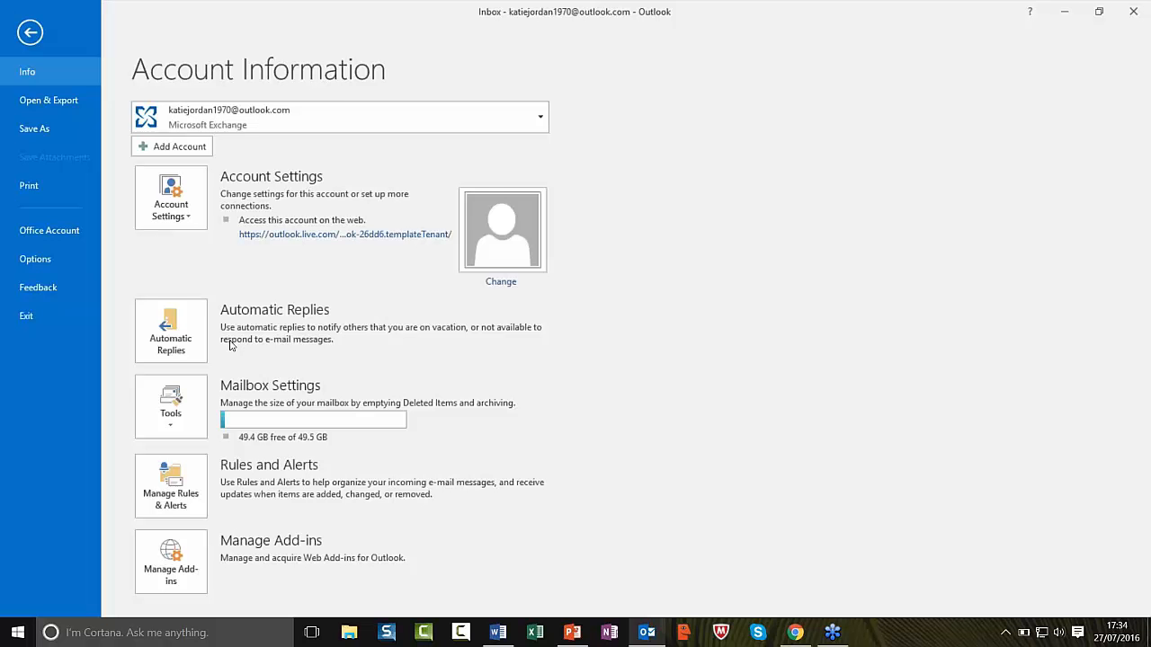
click(162, 351)
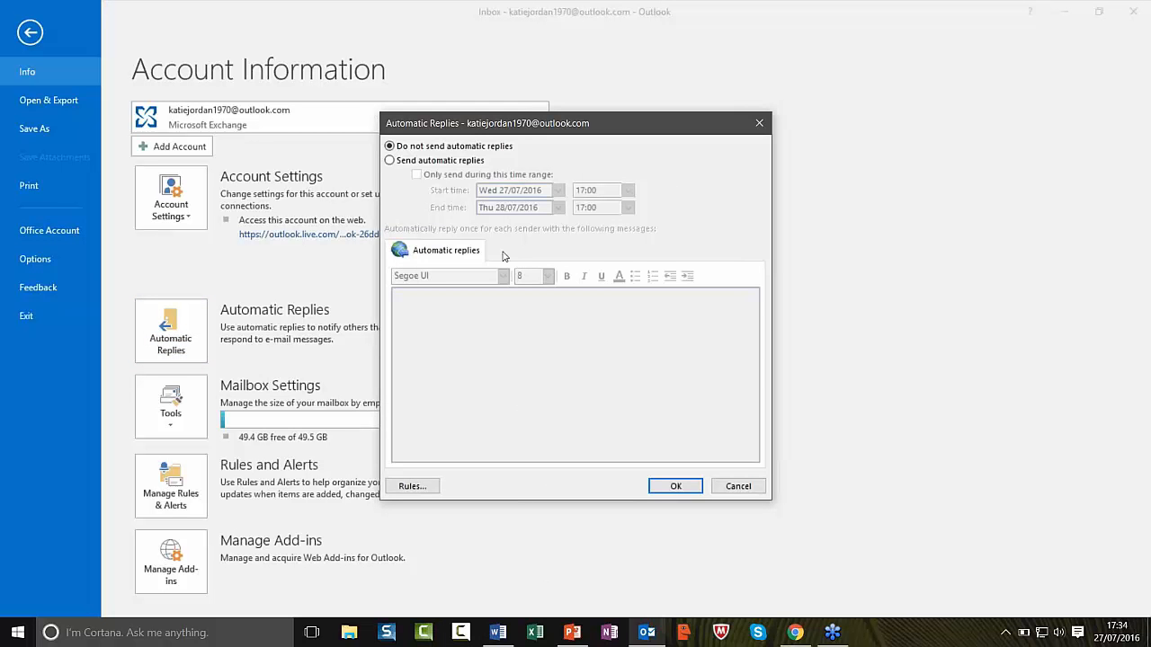
click(389, 160)
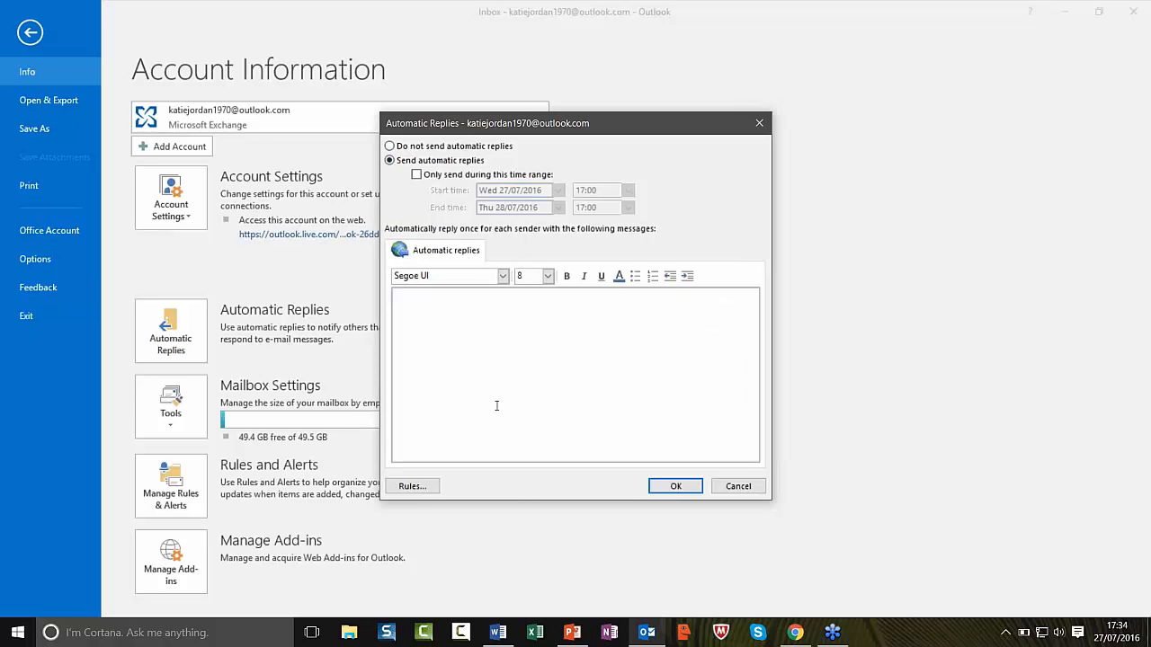
drag(659, 132, 558, 74)
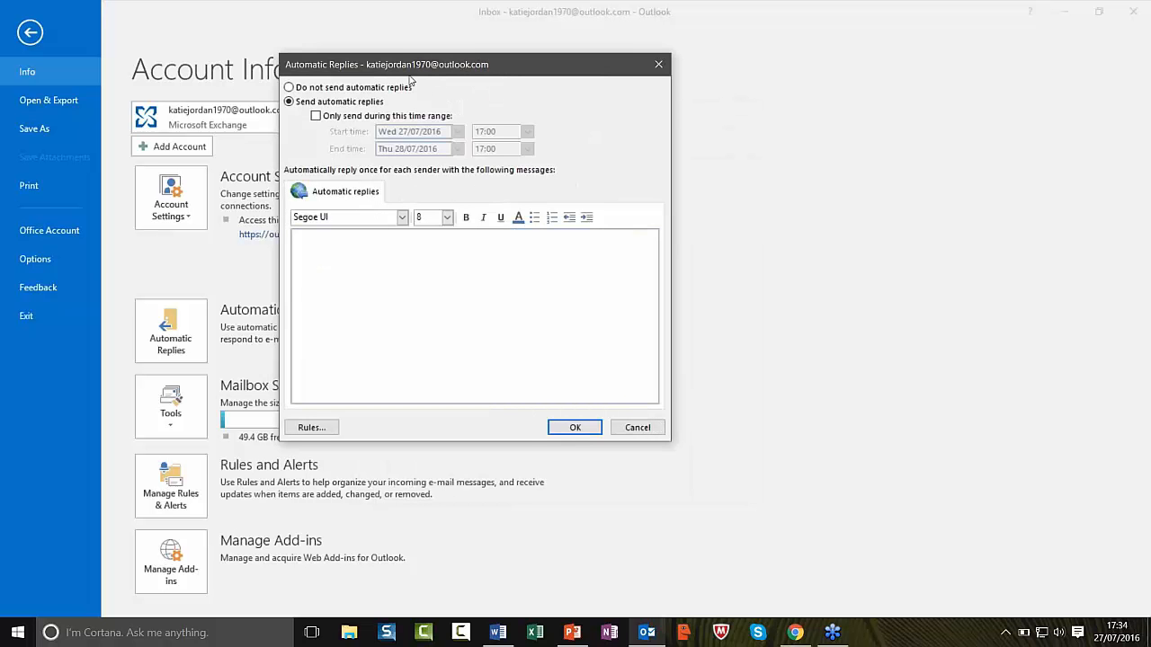
drag(505, 72, 508, 82)
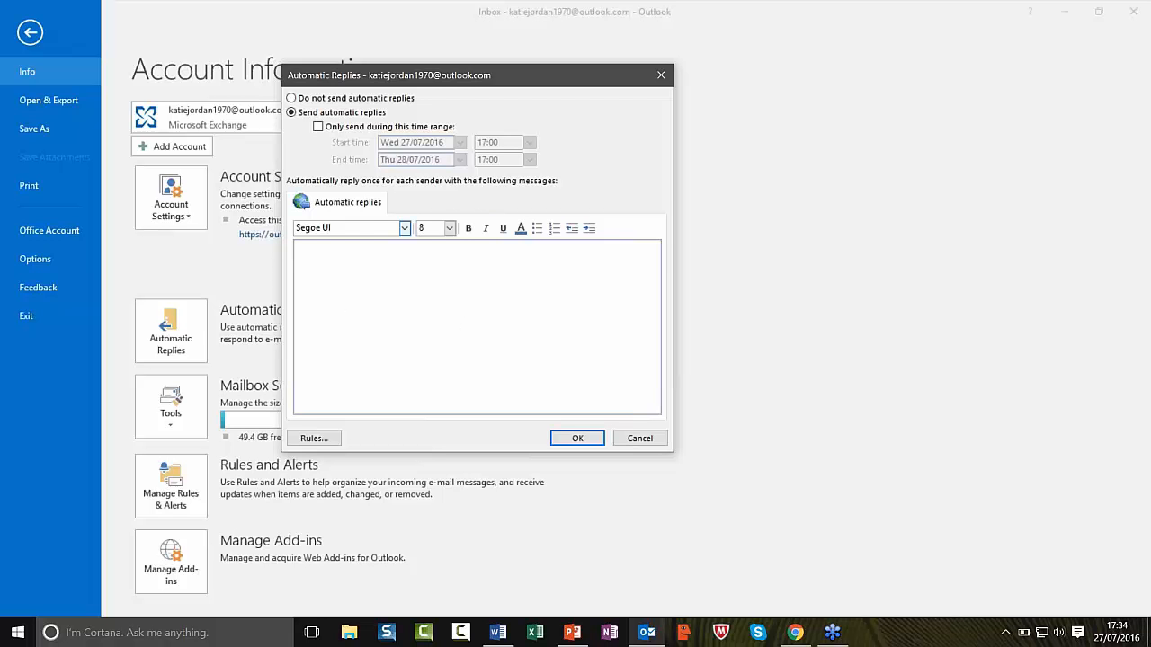
click(644, 438)
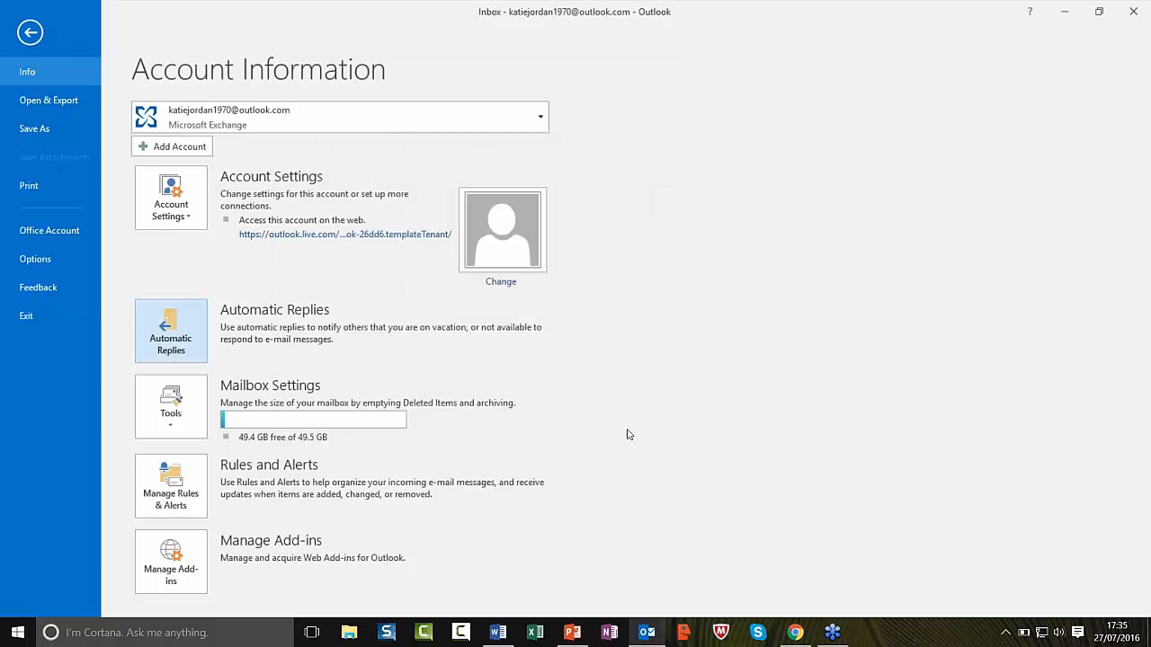
click(30, 34)
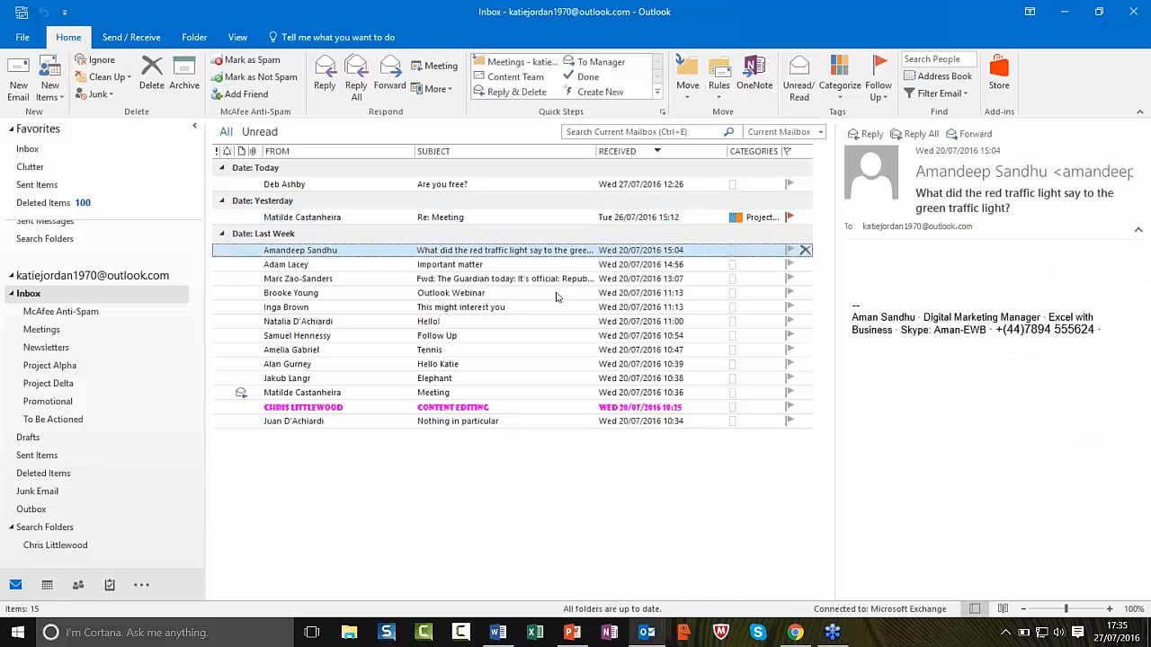
- Assign the Project Alpha and Project Delta categories to the "What did the red traffic light say to the green traffic light?" message
click(840, 93)
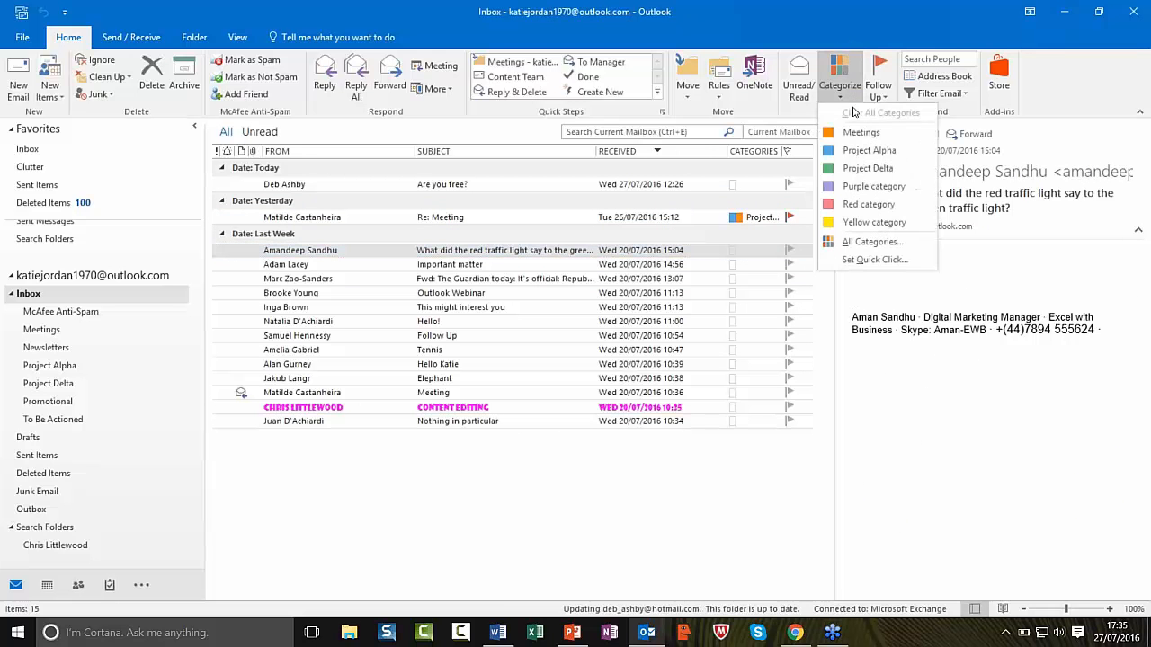
click(861, 156)
click(840, 93)
click(853, 172)
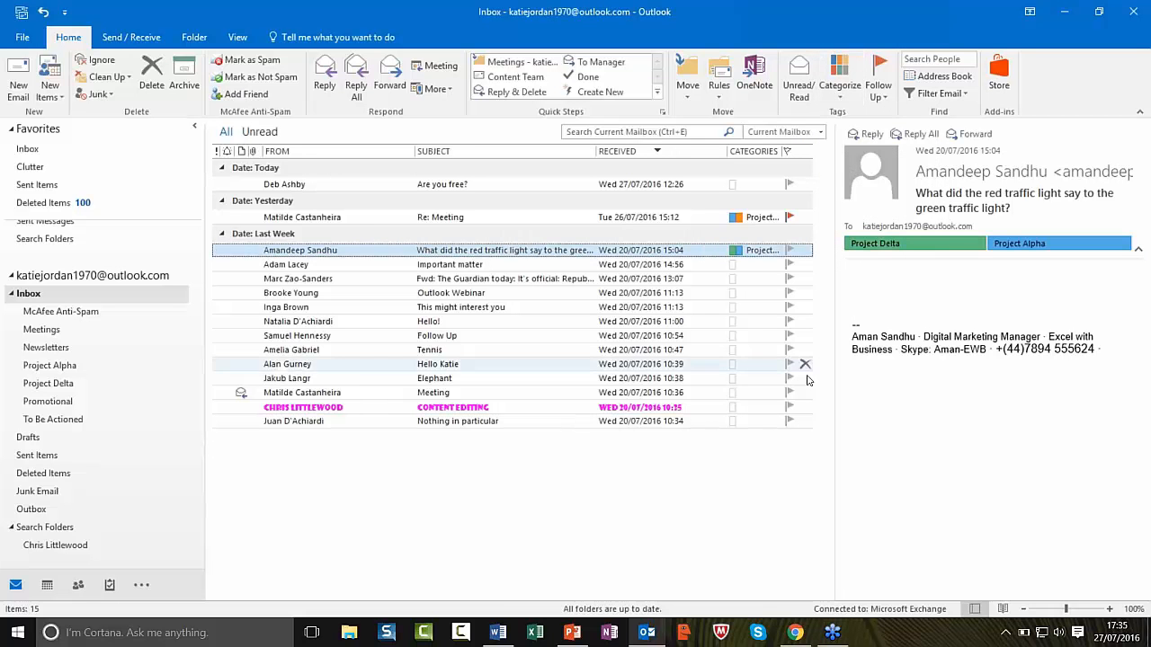